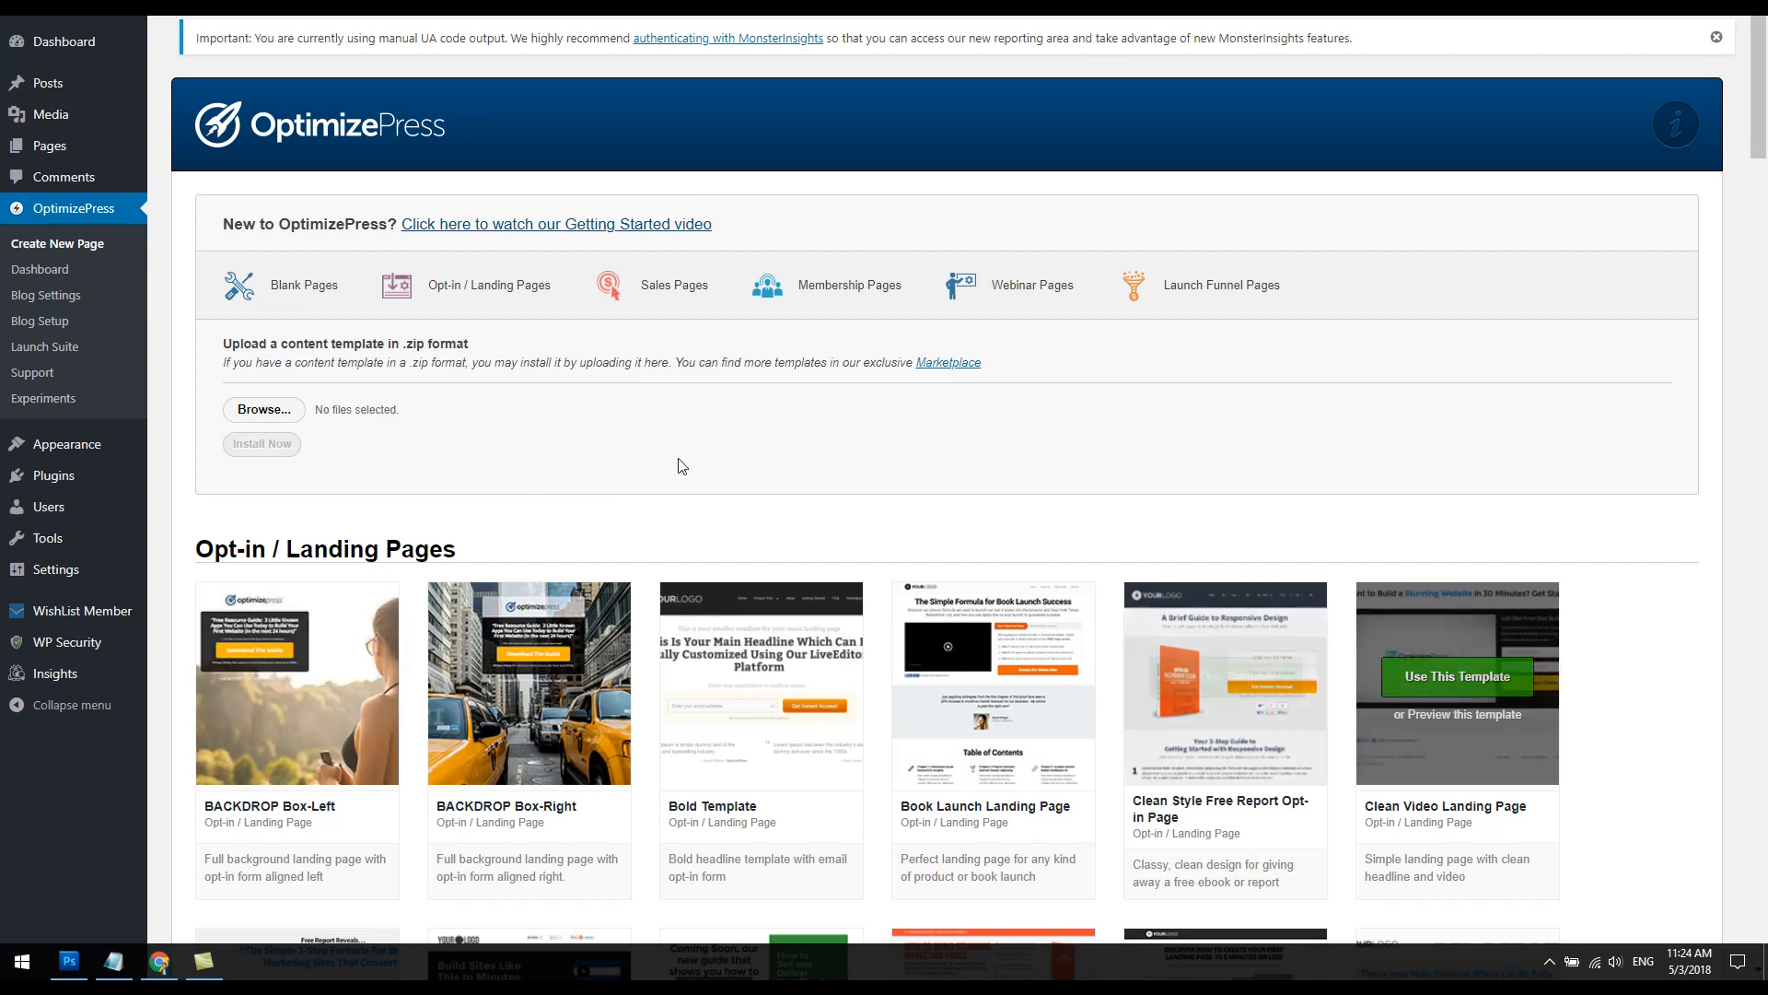
Step: Create a new page named "Test" from the blank page template "Template Style 1 - Full-Width"
scroll(555, 433, down, 2)
scroll(555, 433, down, 2)
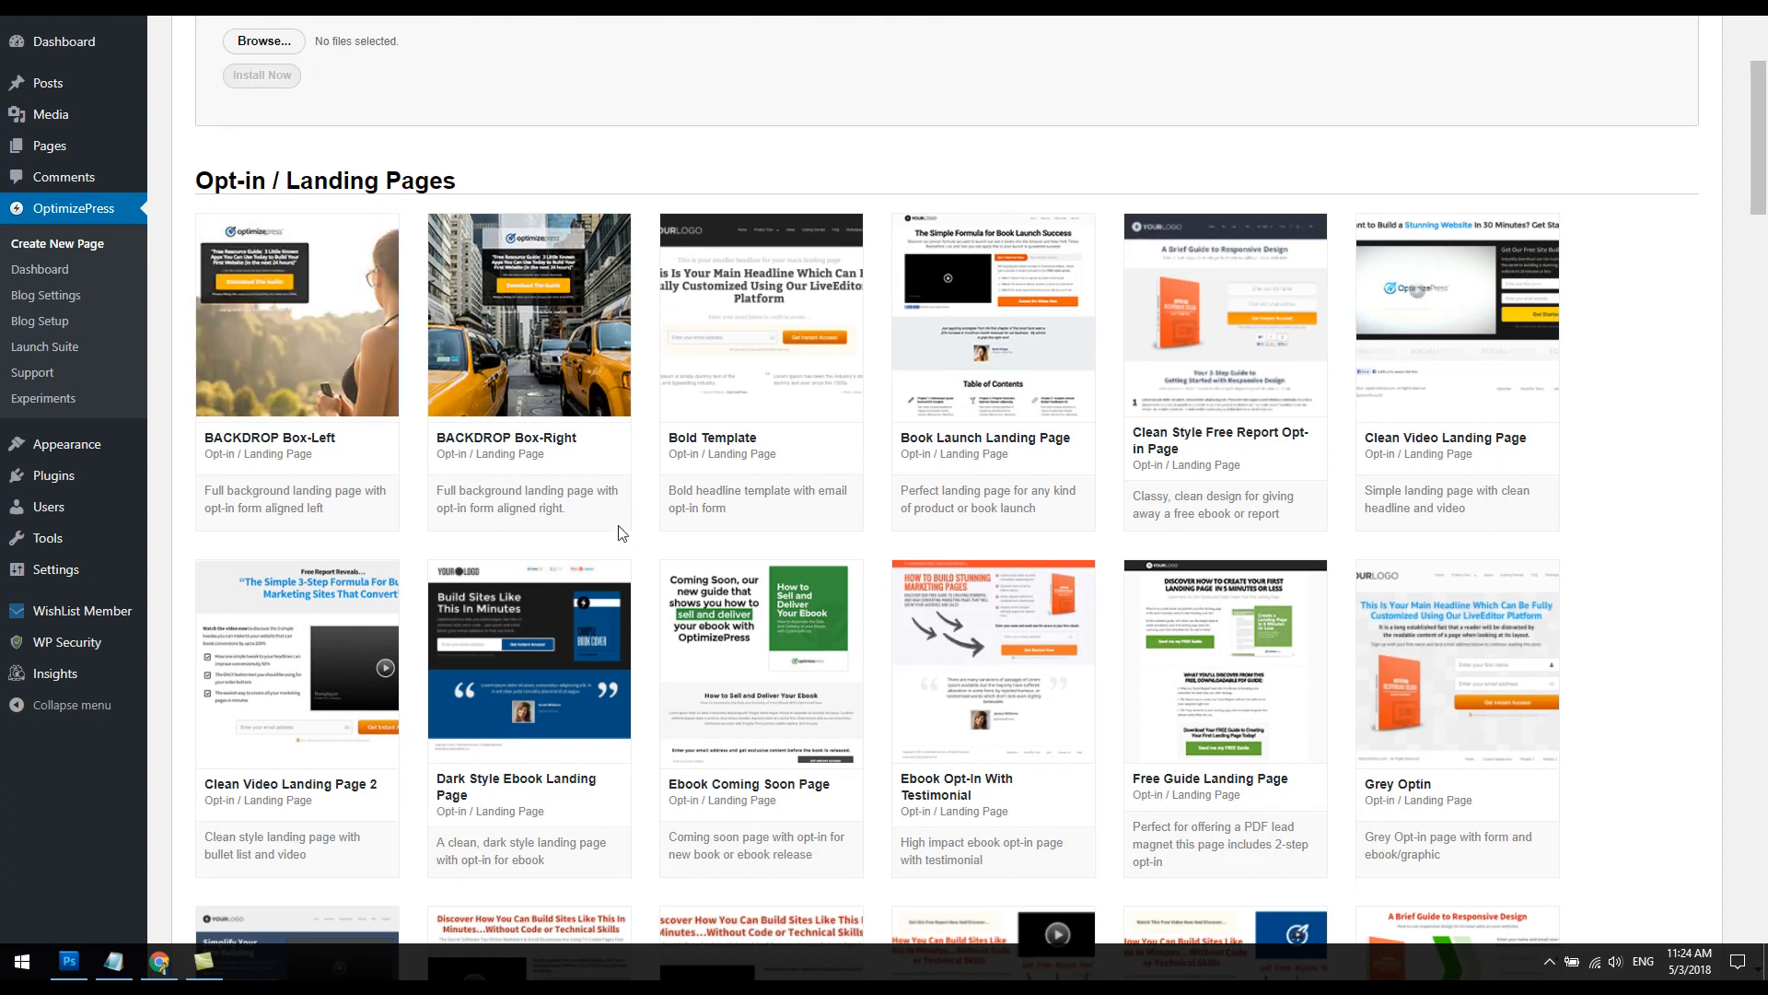
scroll(642, 527, down, 4)
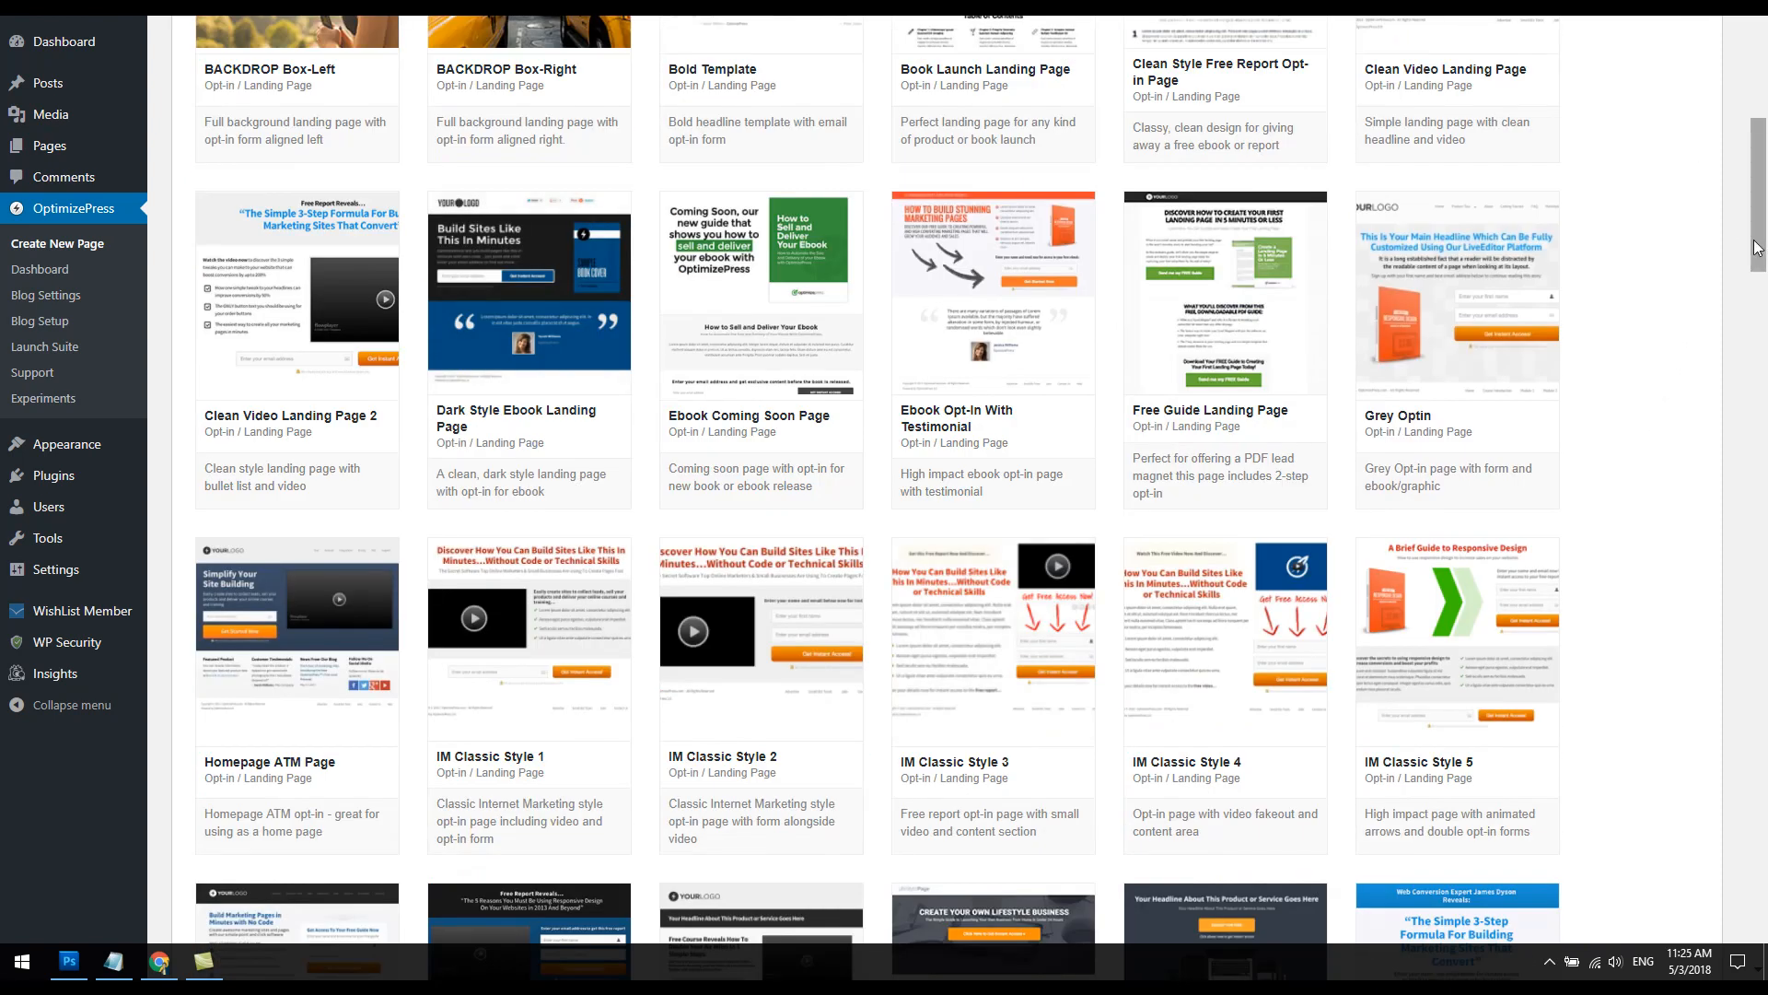
drag(1761, 250, 1711, 953)
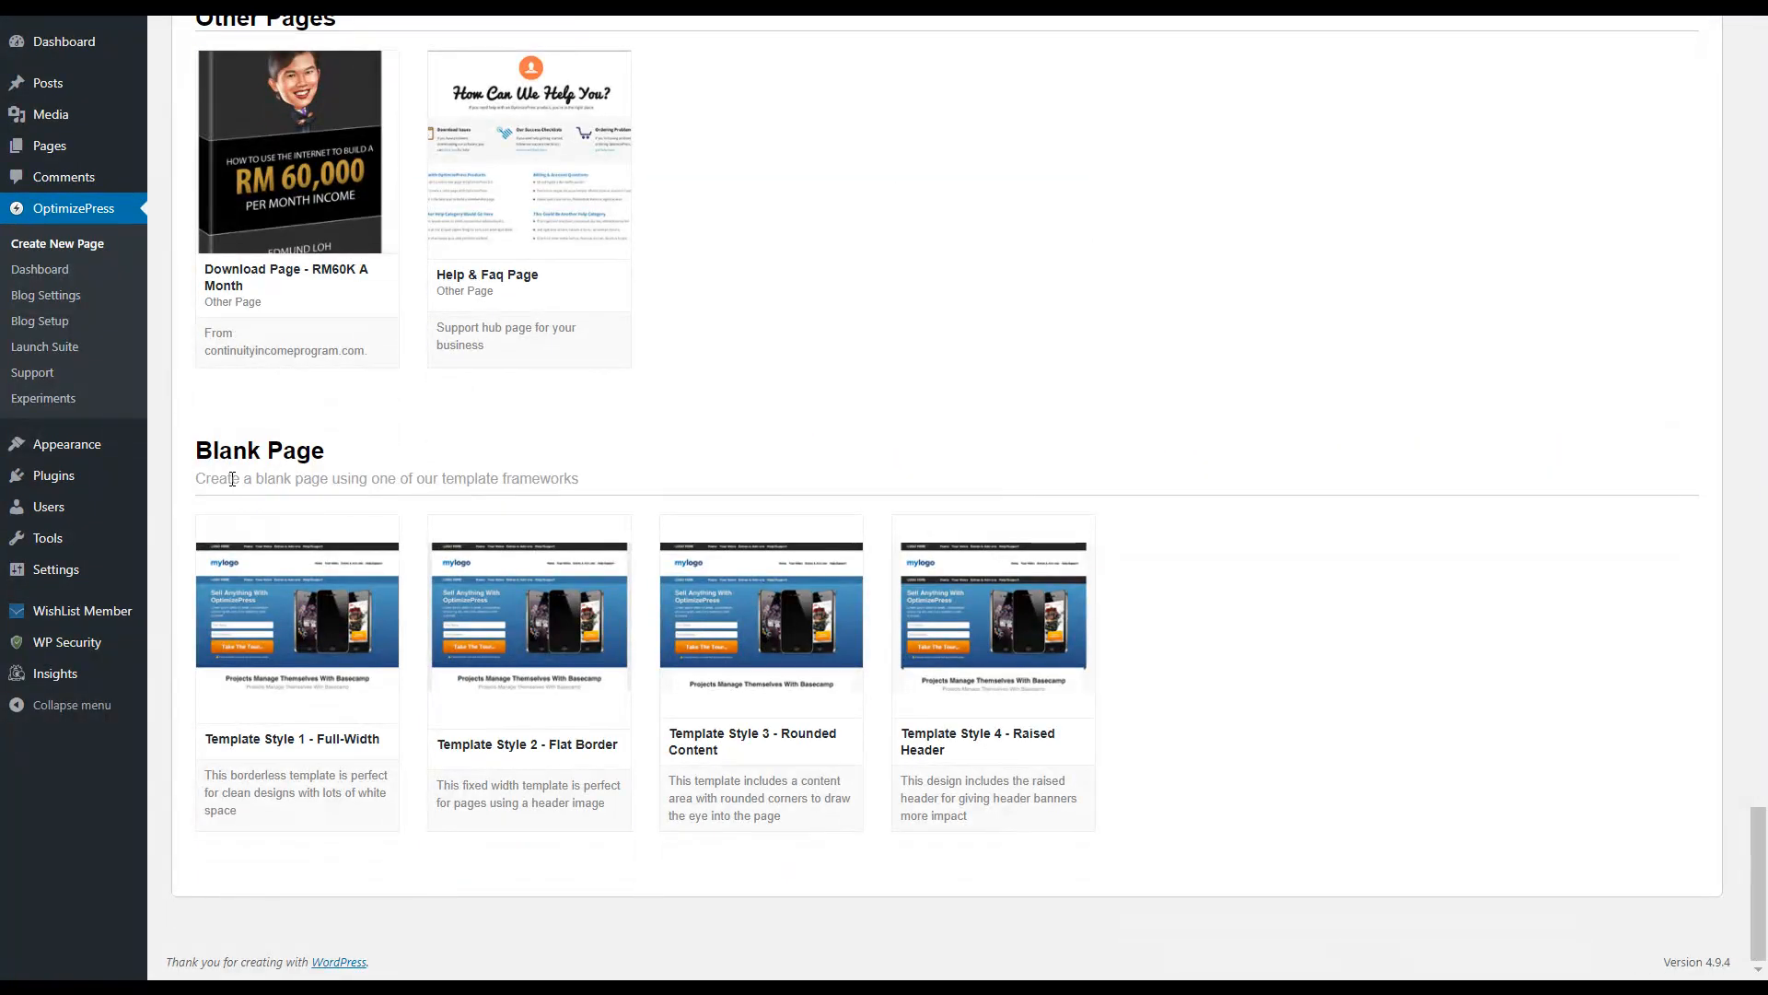
mouse_move(266, 528)
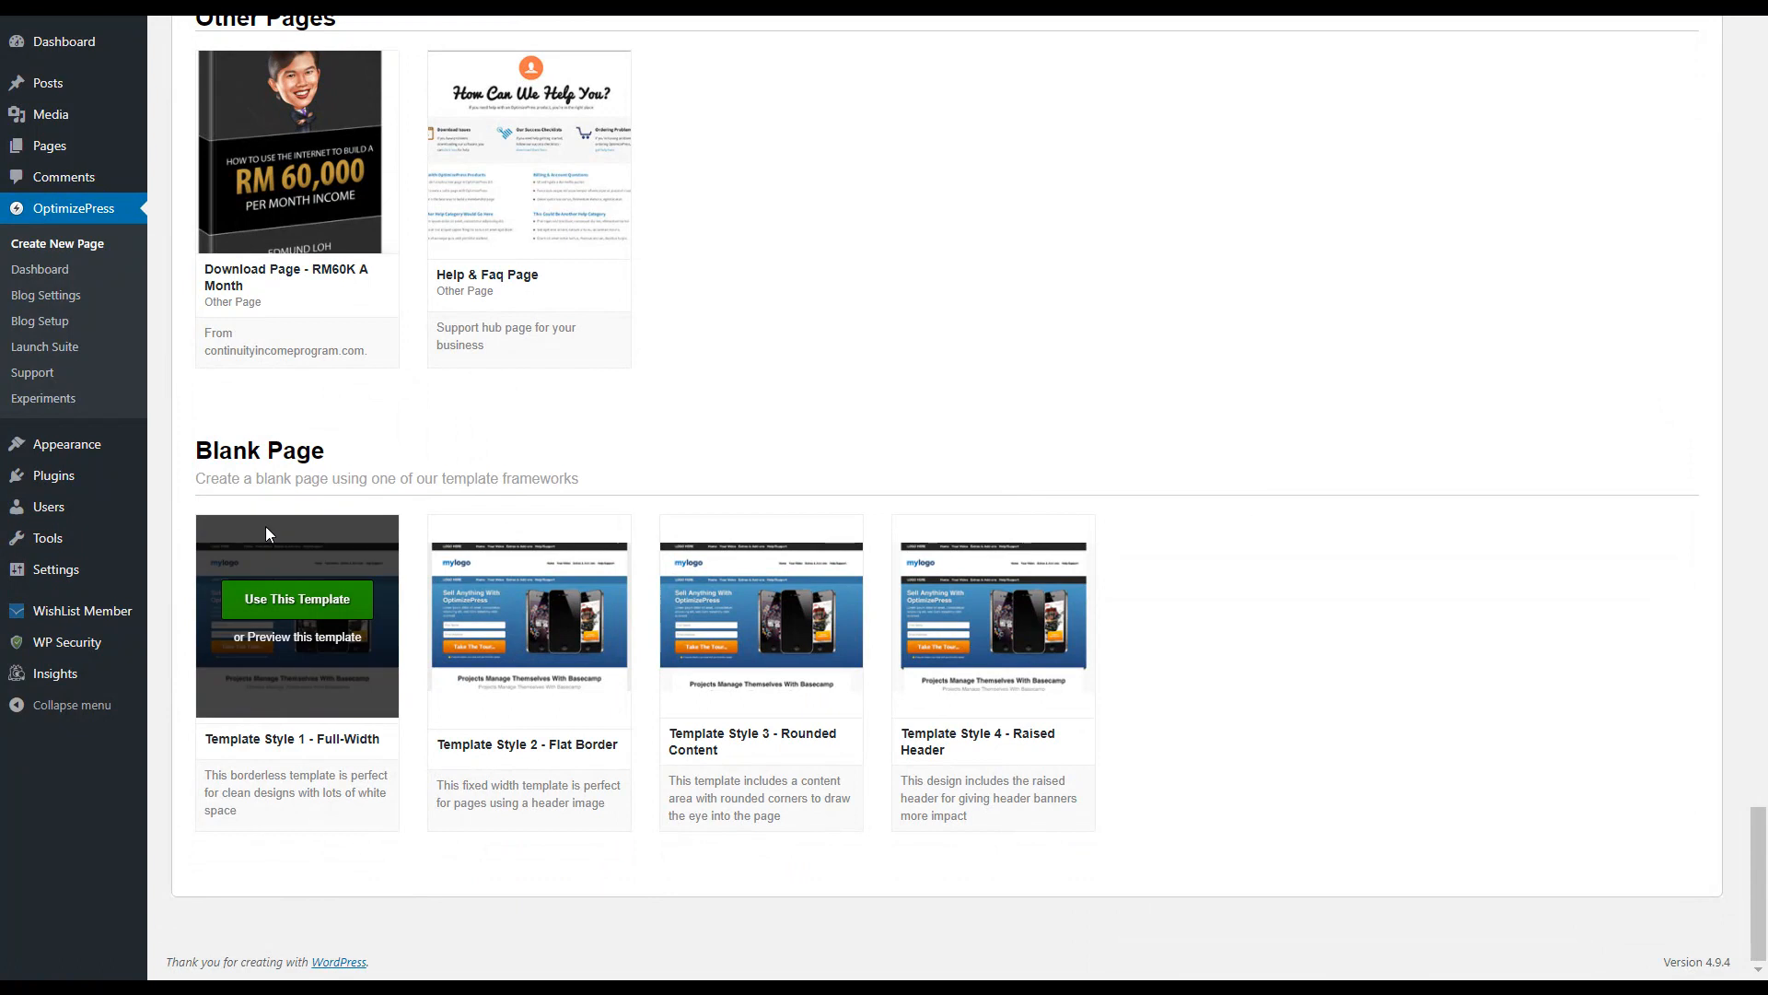
click(304, 611)
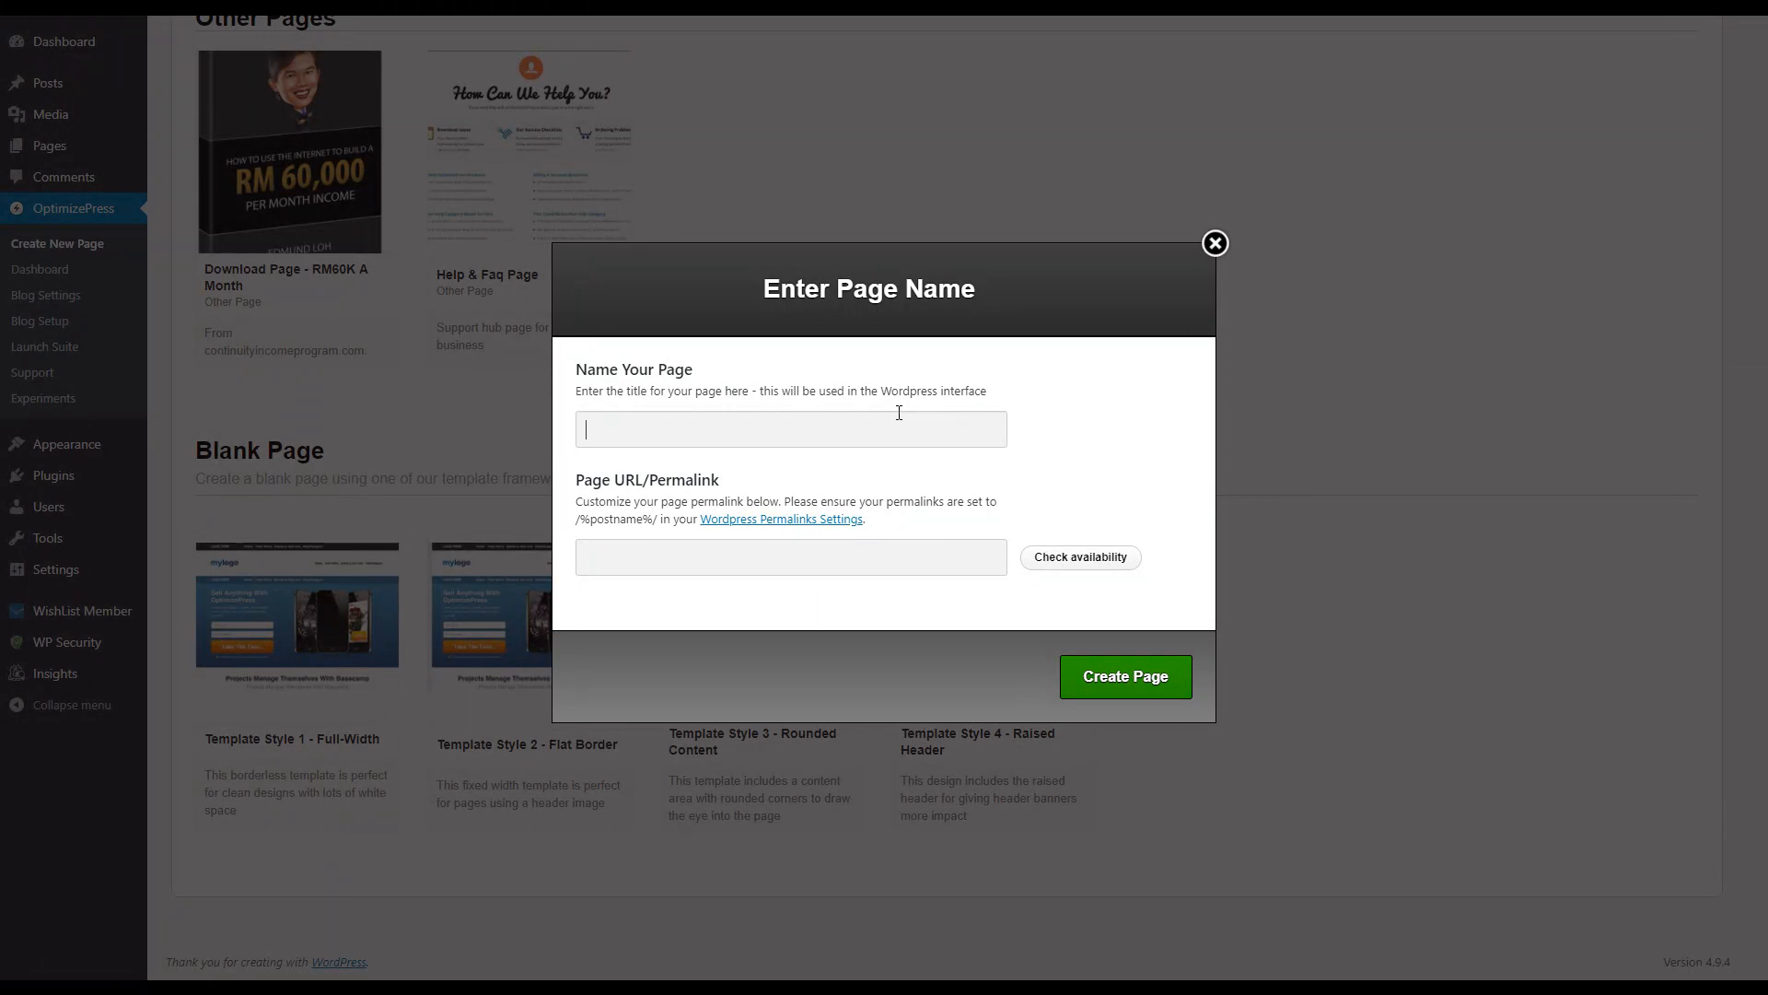
text(Test)
click(1145, 683)
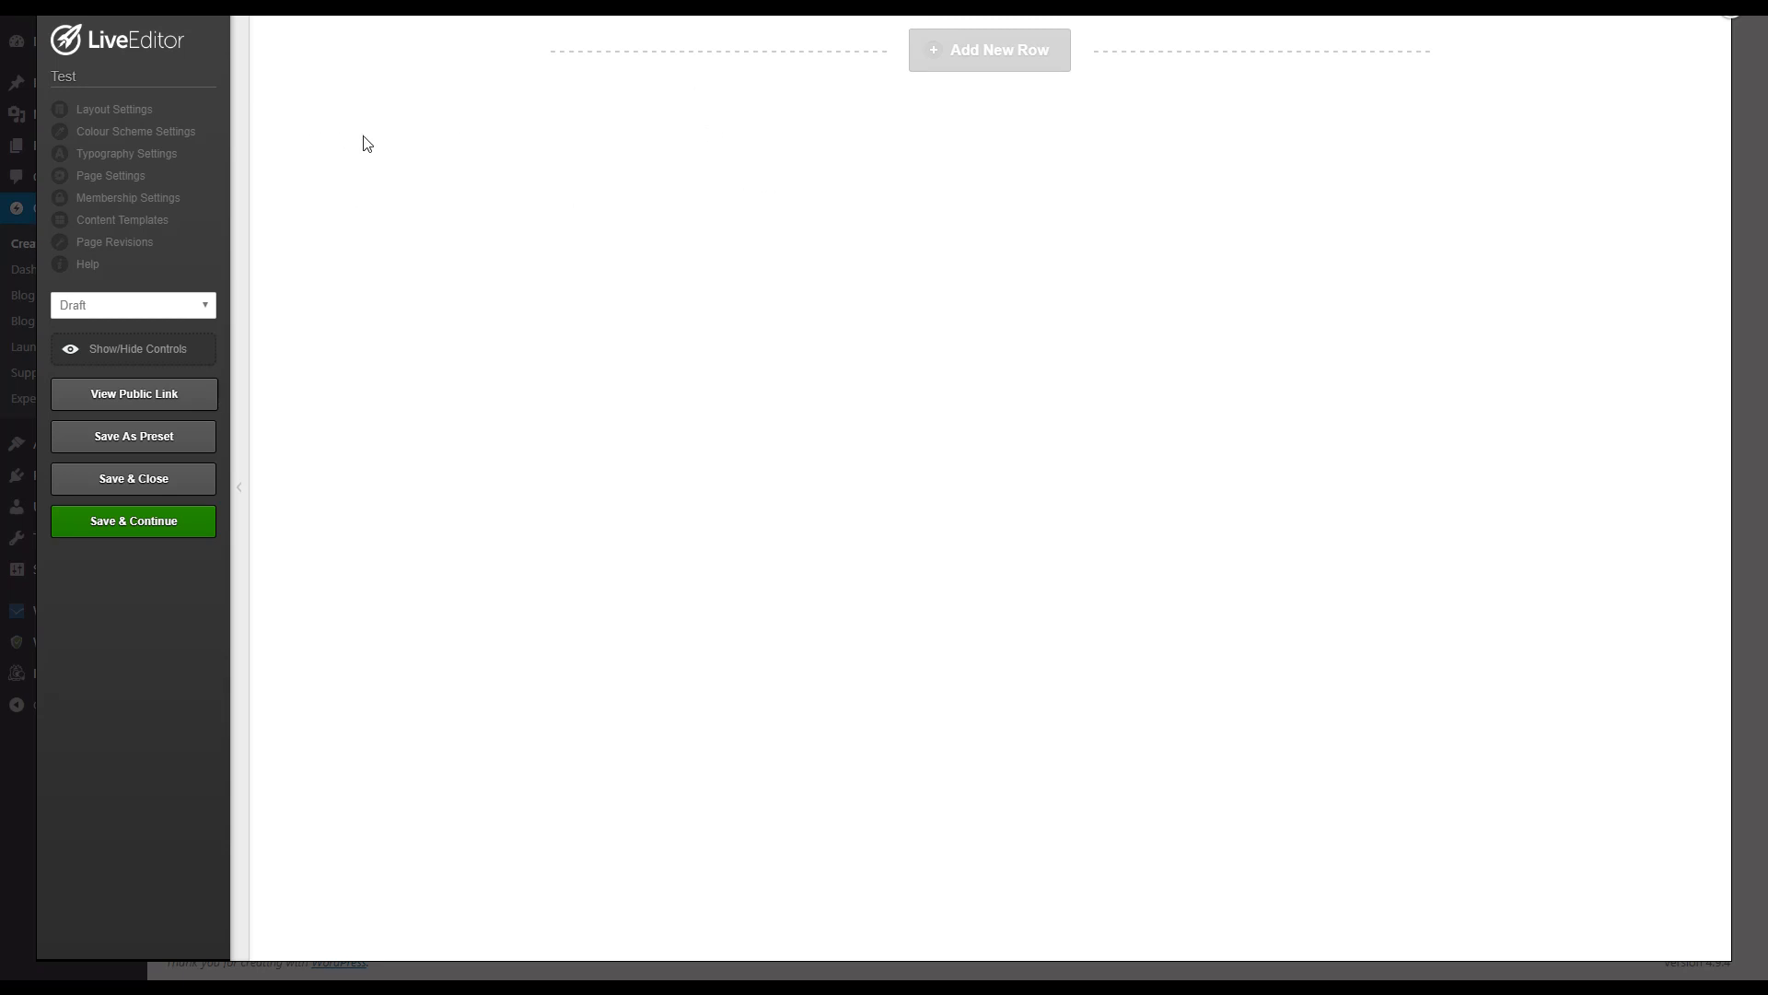
Step: Review the page's Layout Settings and its Overall Page Colour Options, closing each dialog without updating
click(118, 110)
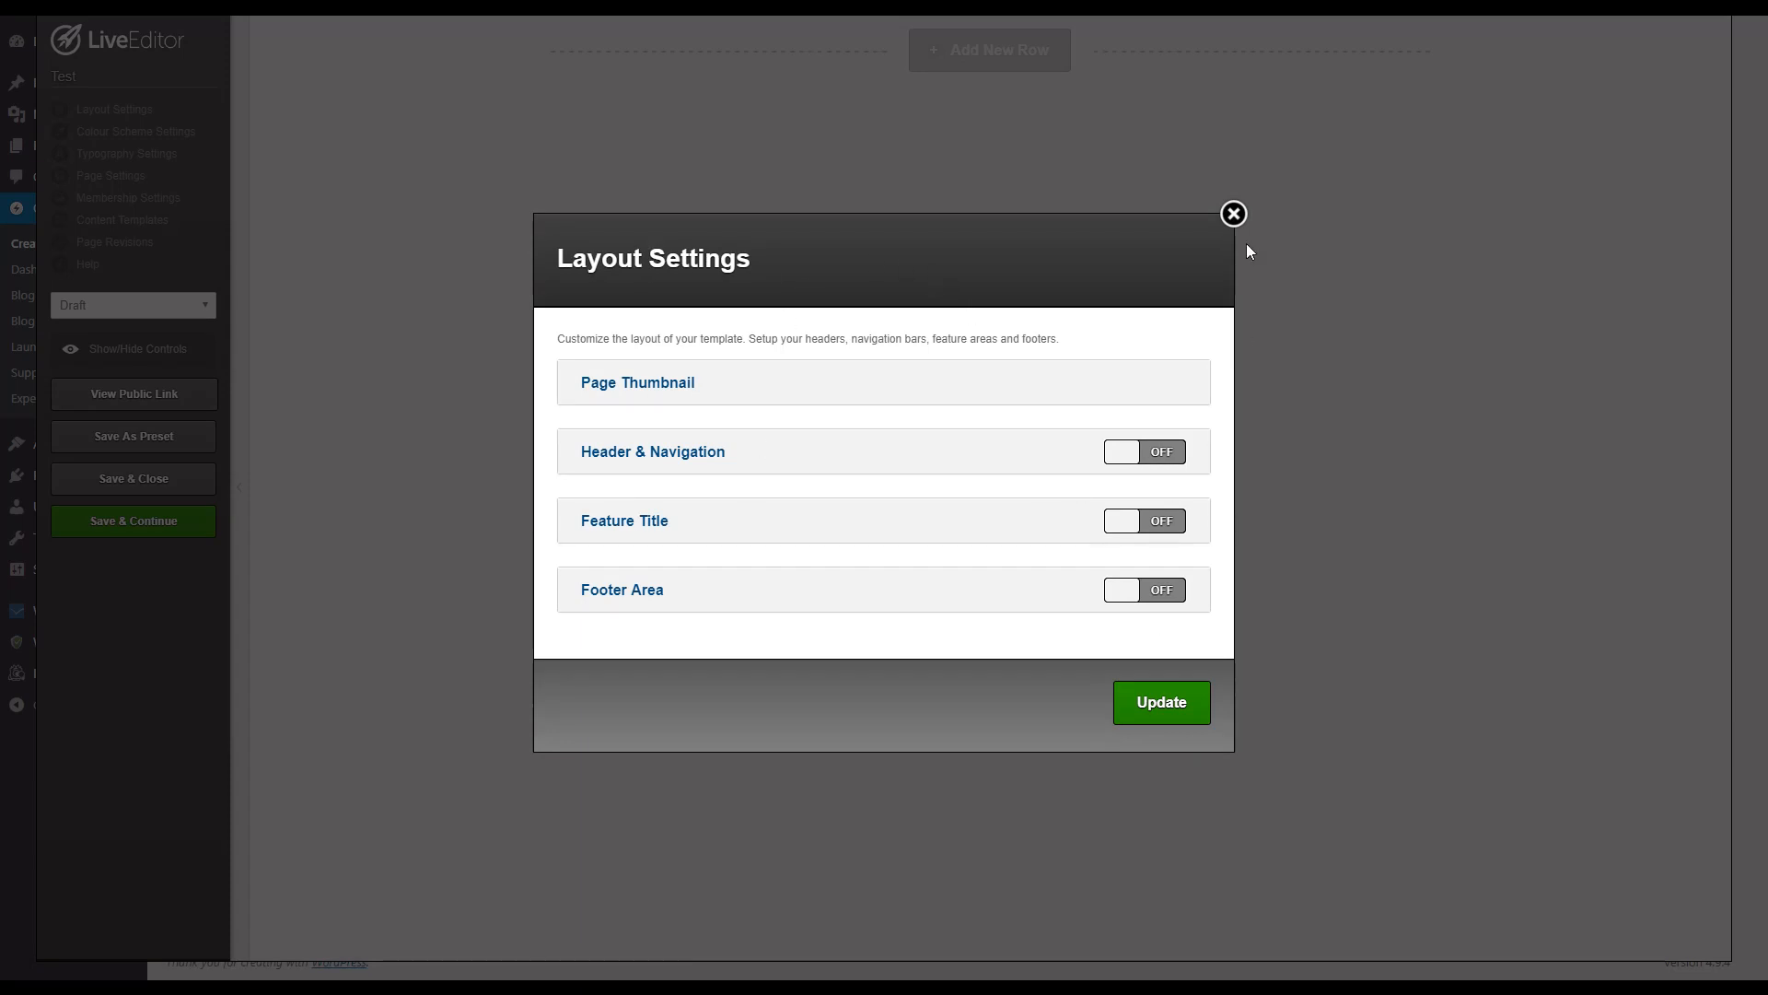
click(1232, 215)
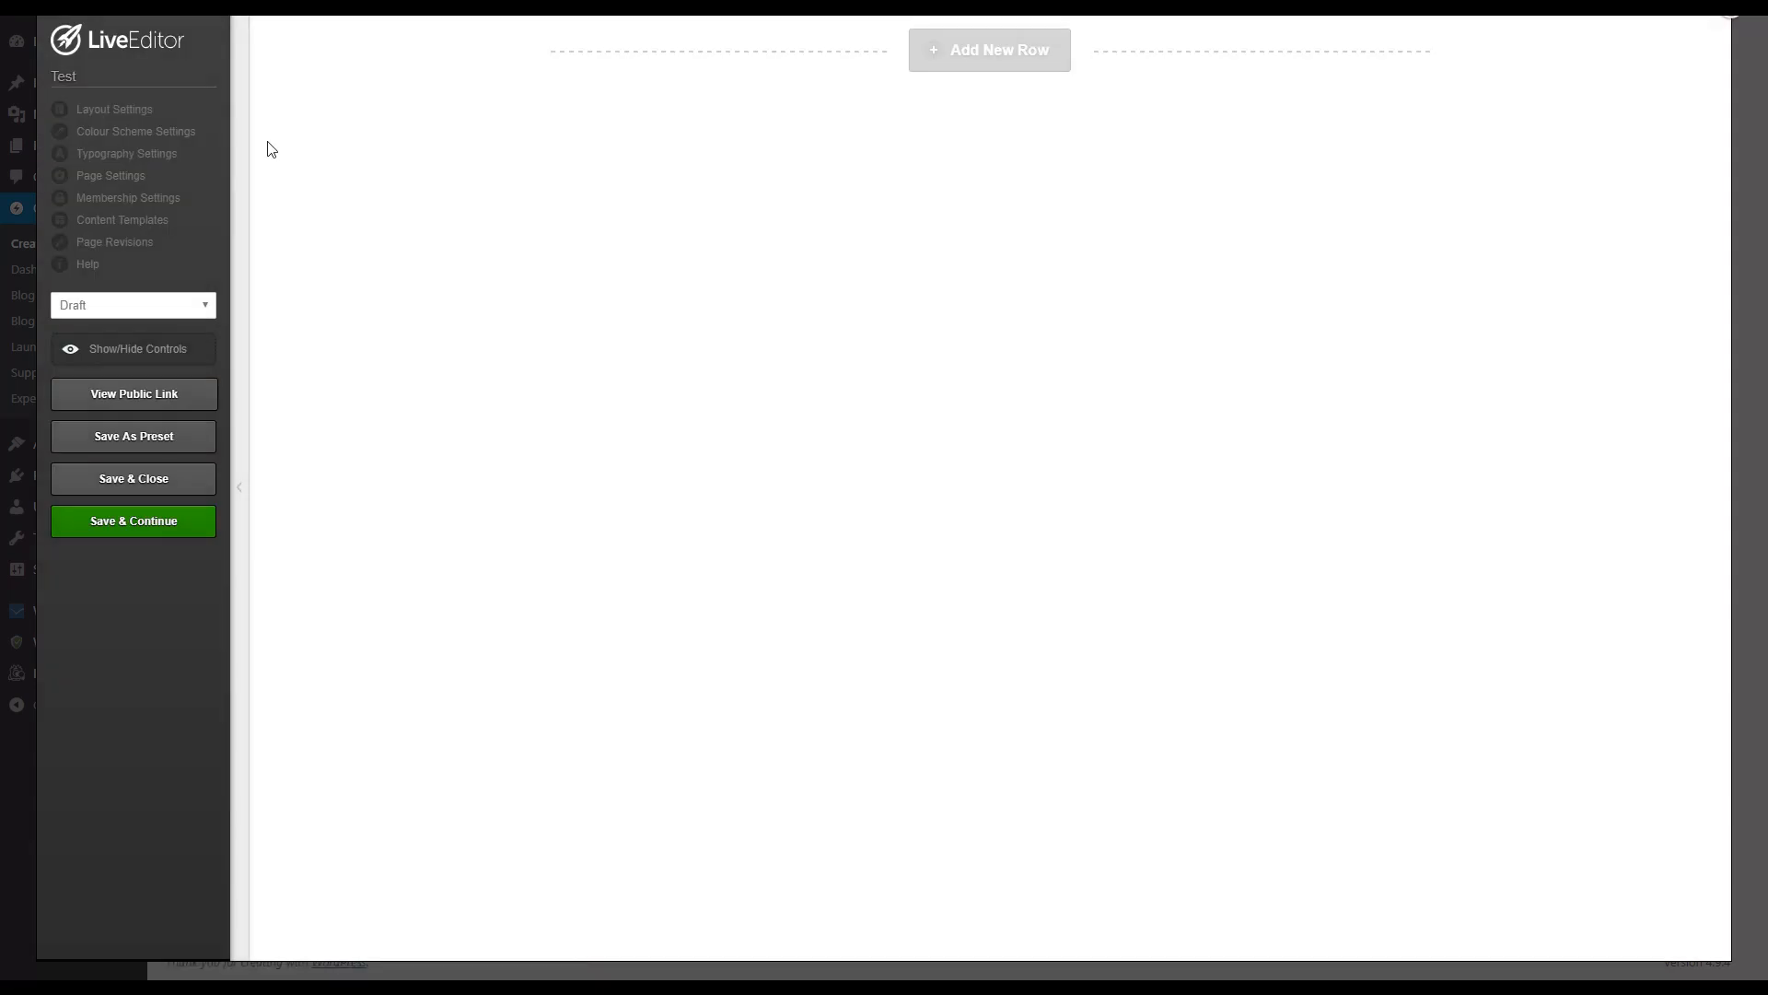
click(168, 134)
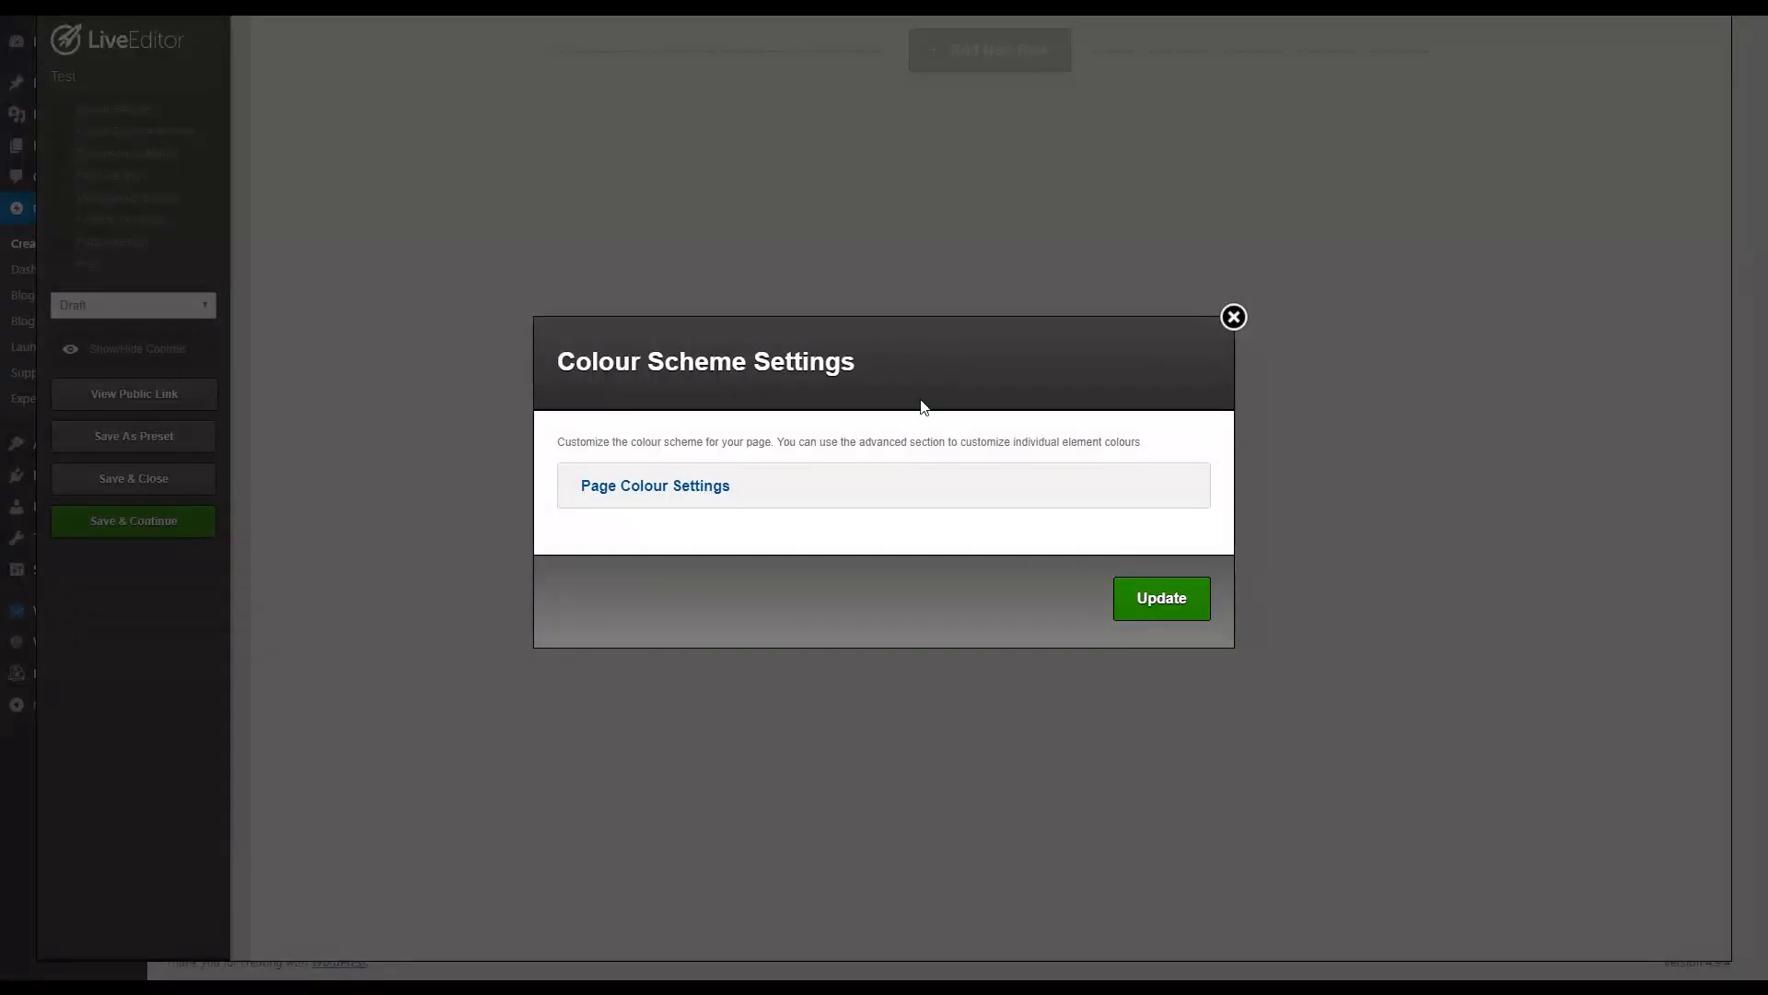
drag(722, 481, 721, 486)
click(711, 486)
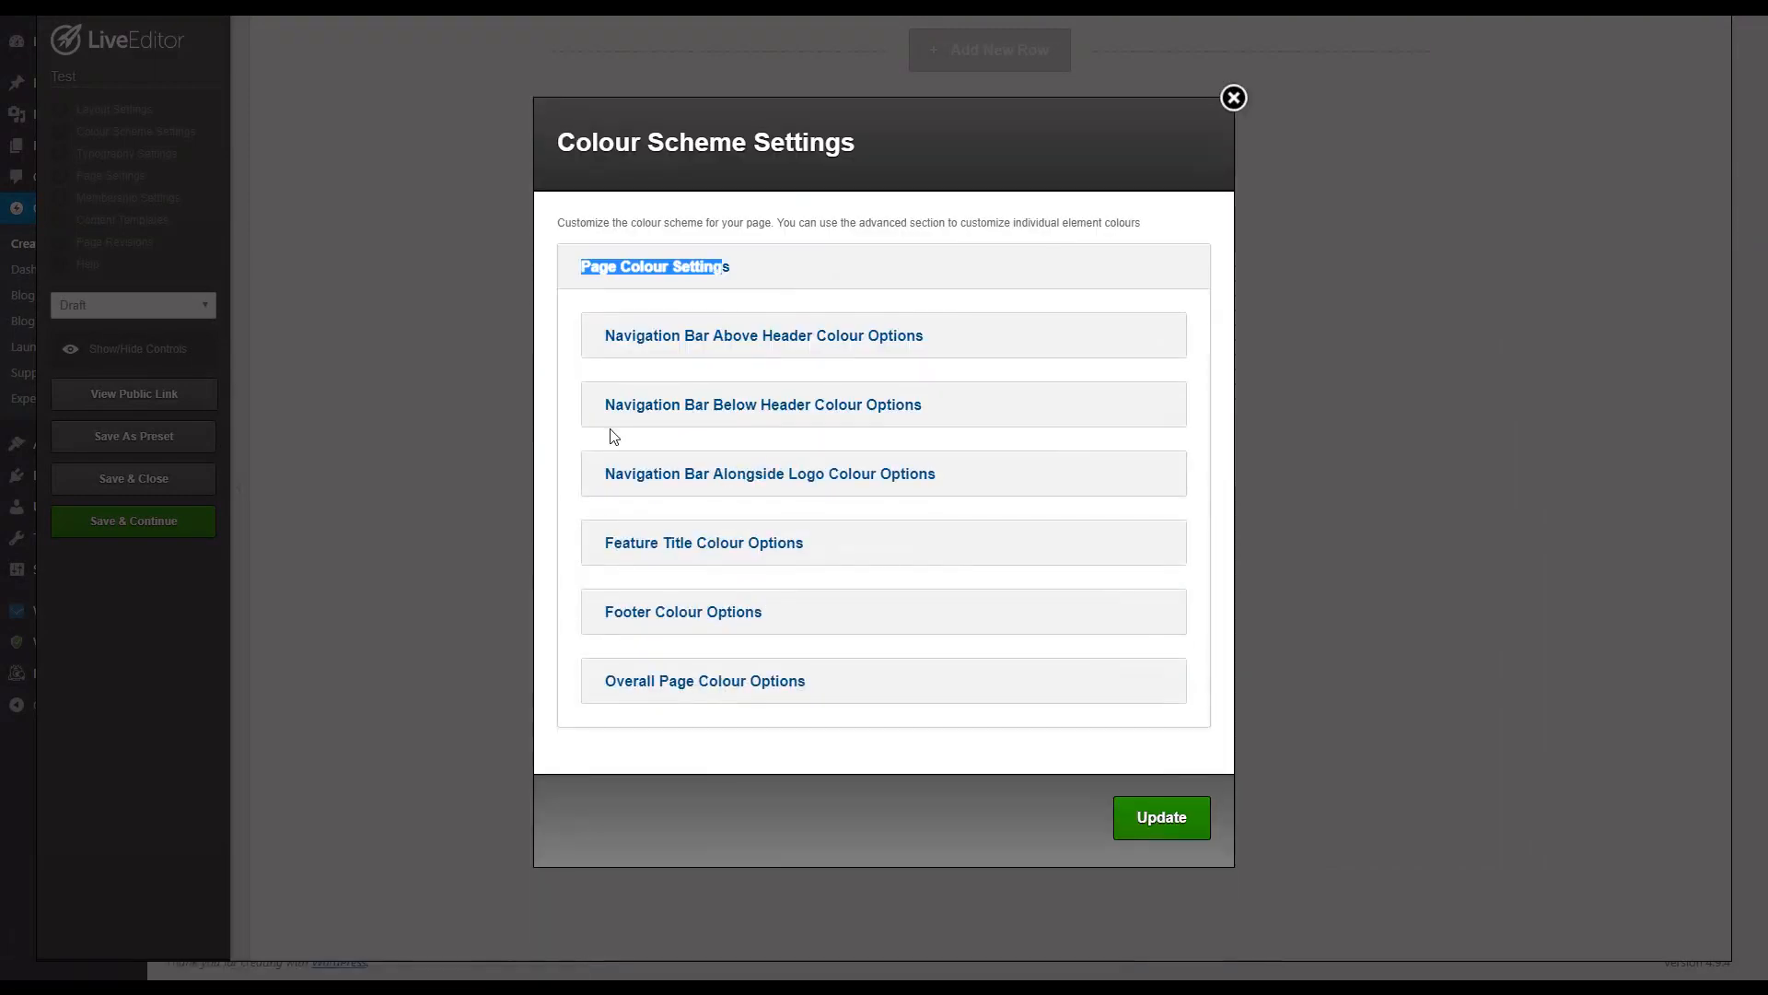
click(563, 551)
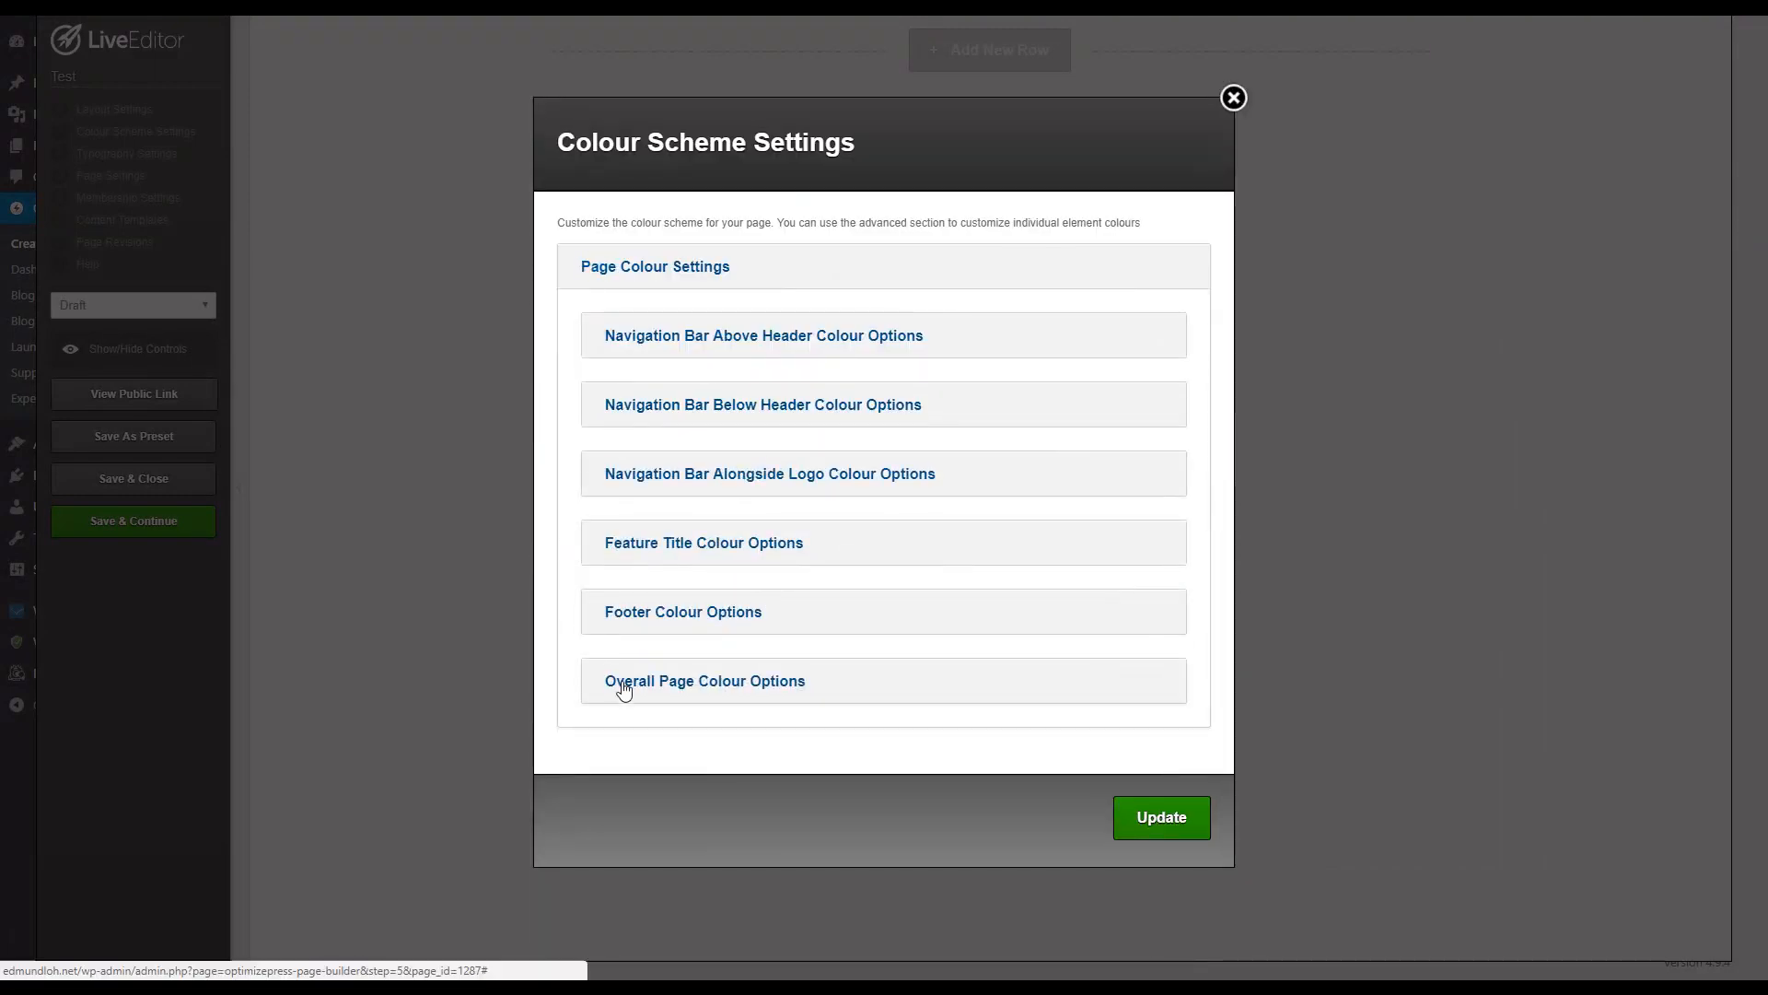
click(622, 688)
scroll(682, 635, down, 3)
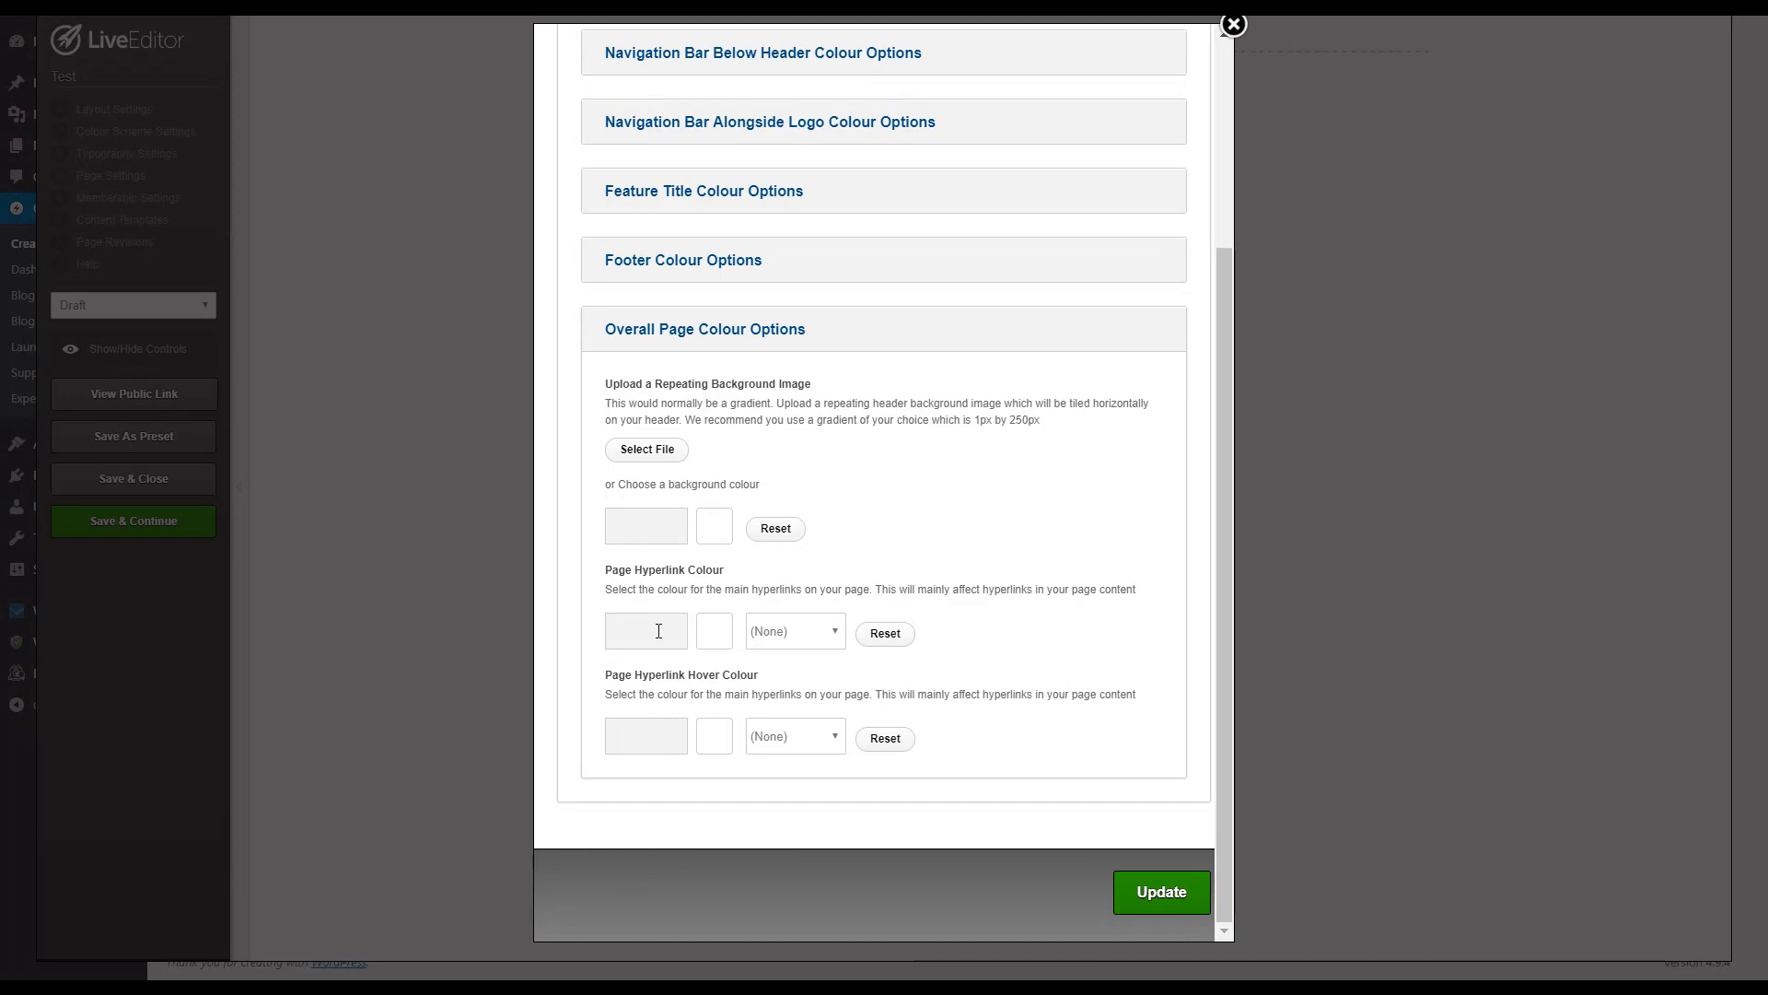
scroll(1105, 288, up, 3)
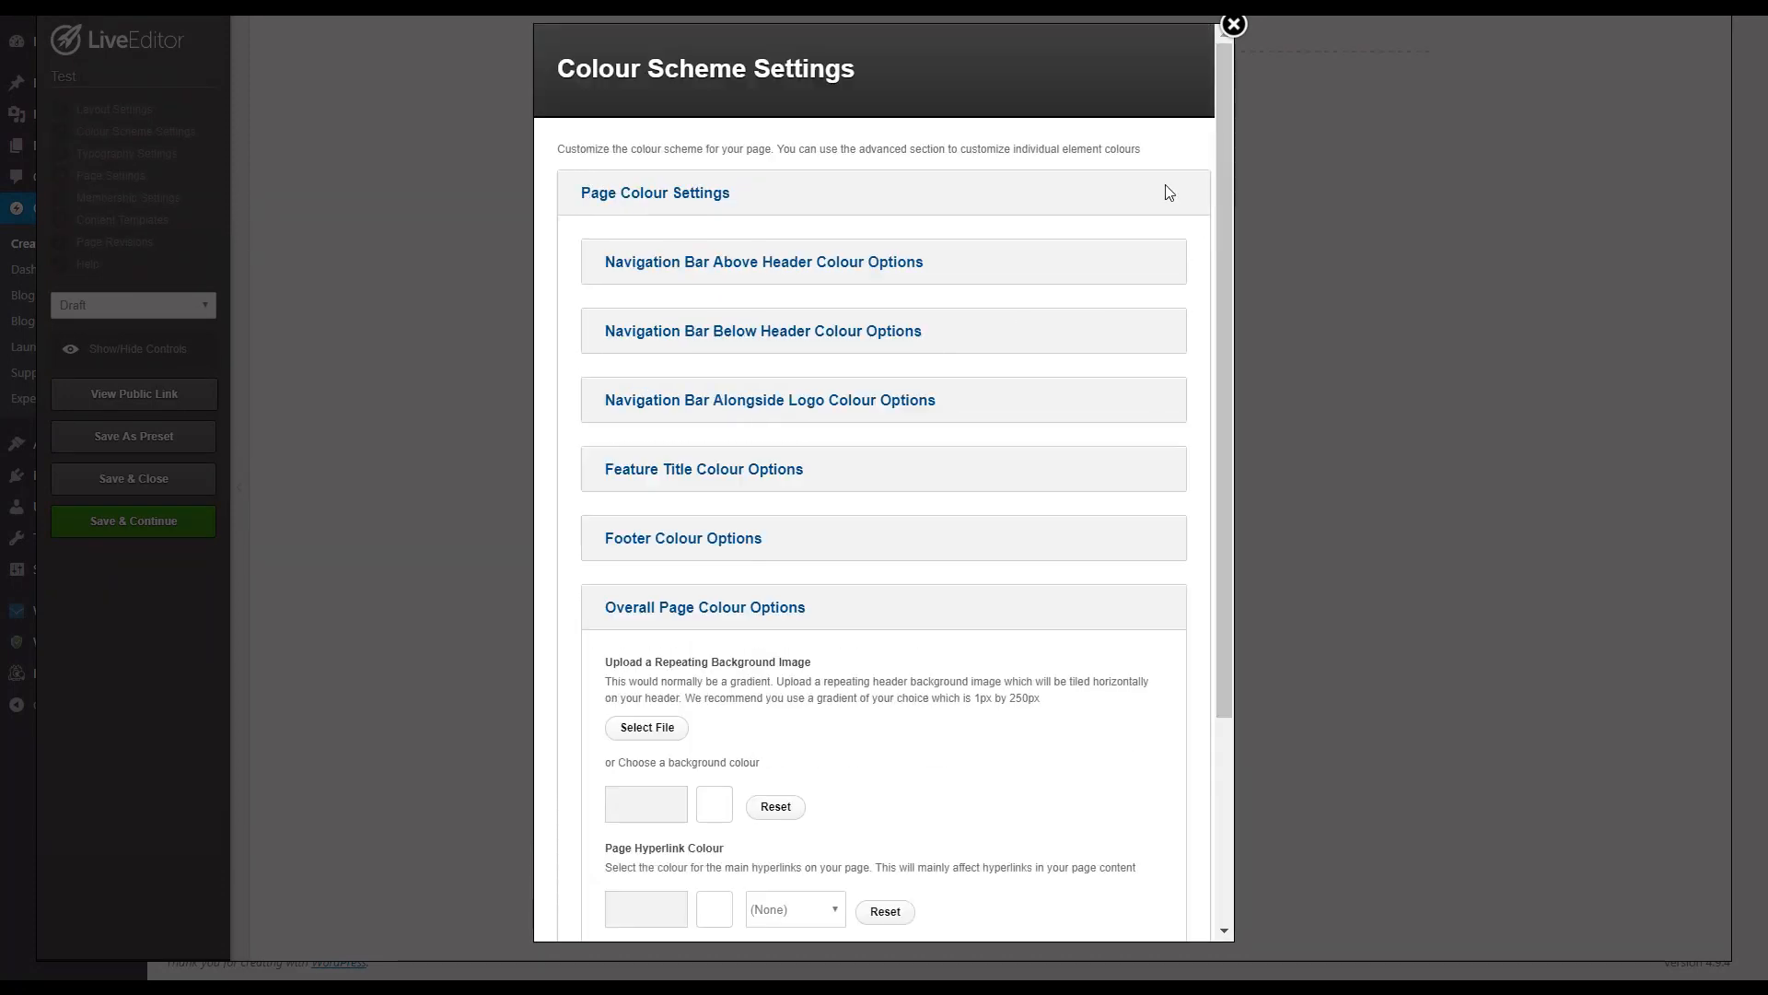
click(1234, 26)
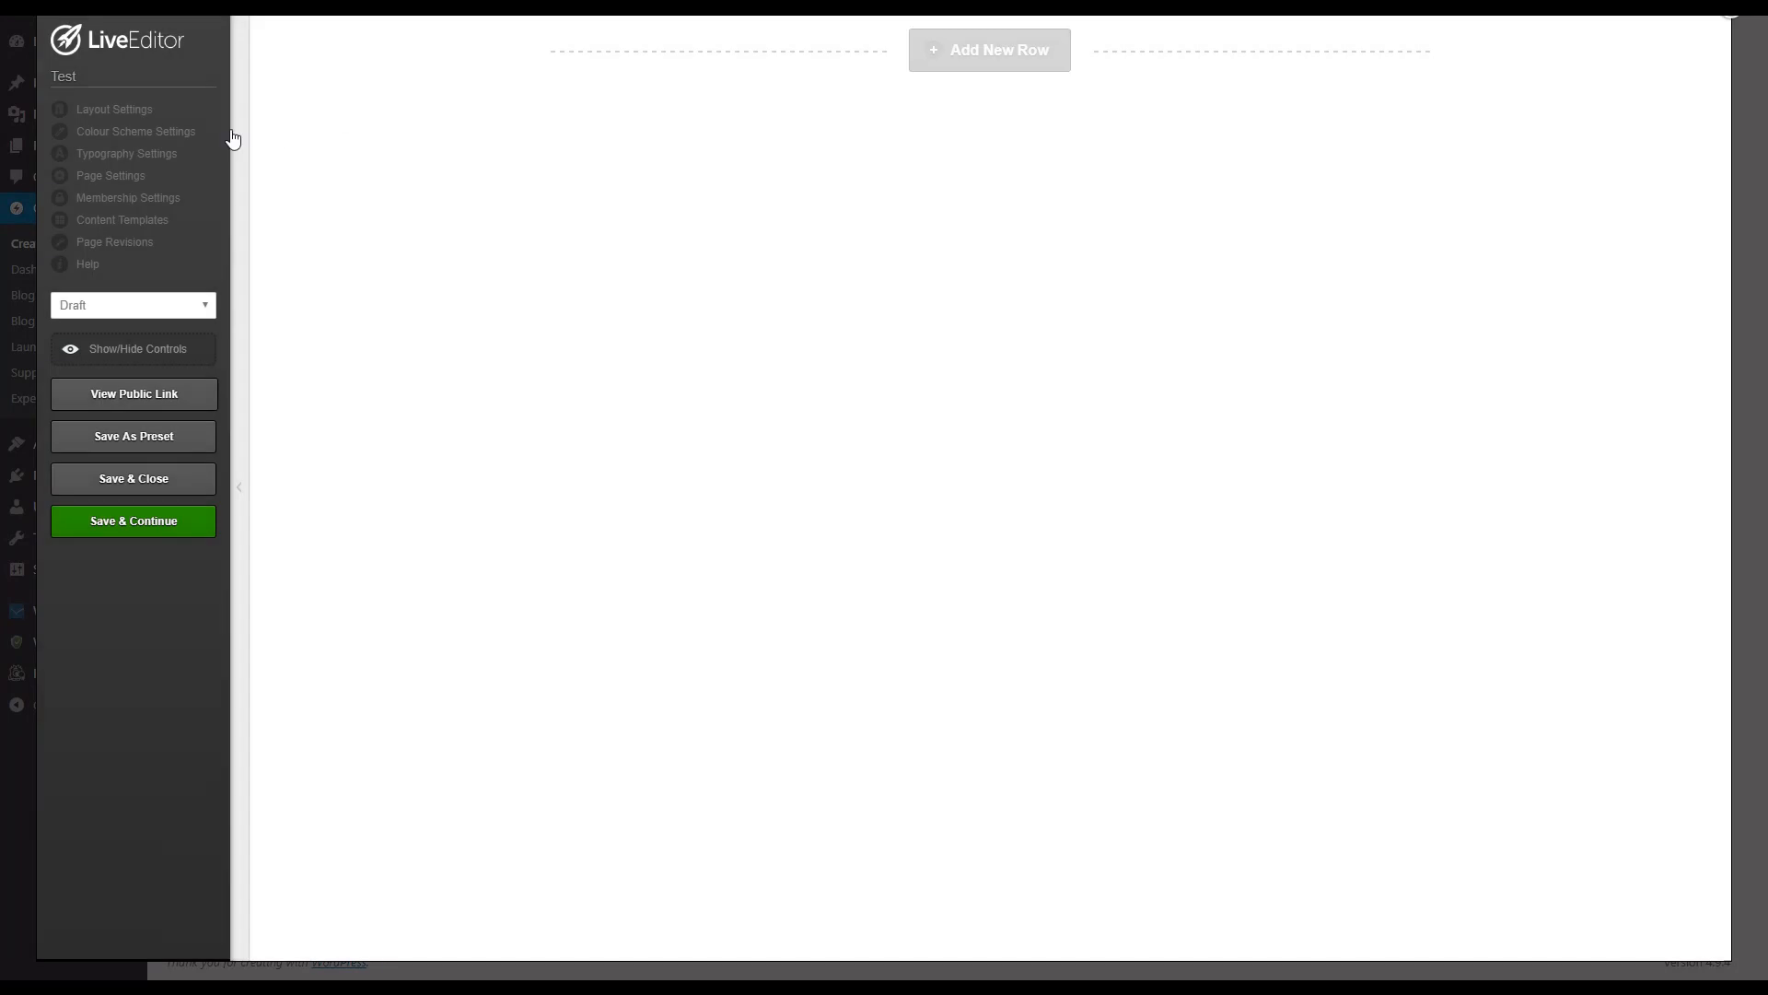
Step: Examine the page typography settings for paragraph text, headings, links and footer, including the paragraph size choices, and close them without updating
click(161, 154)
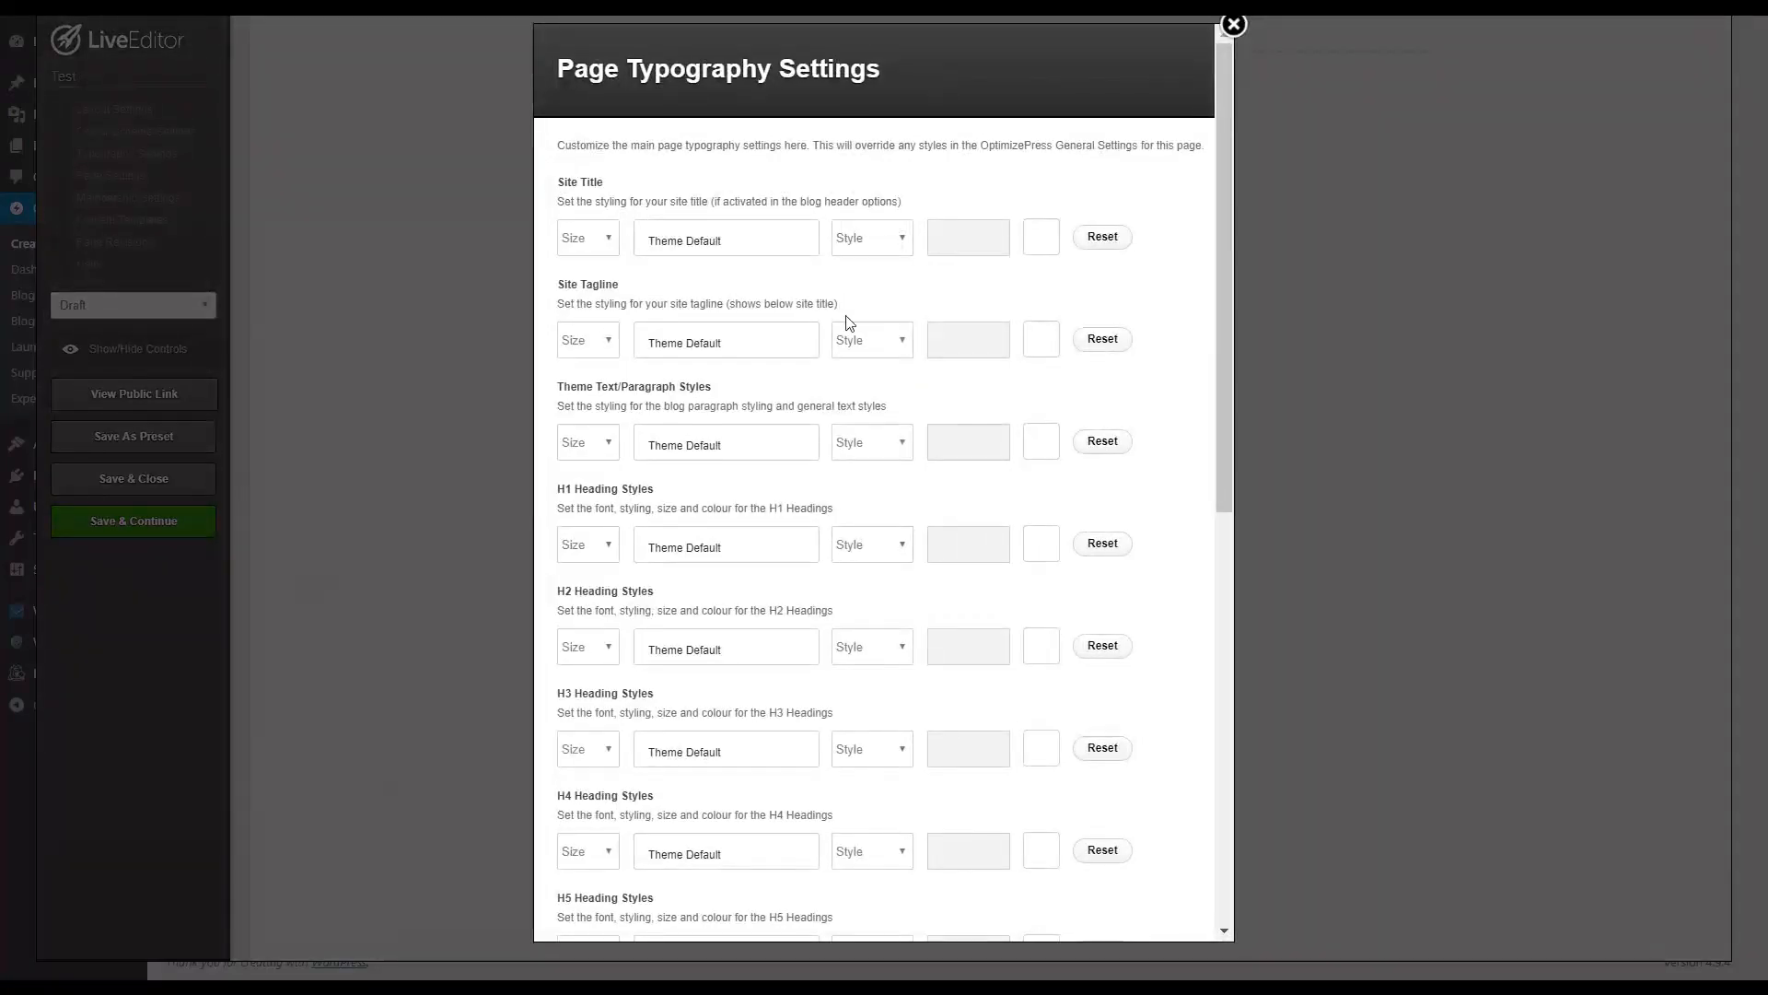
scroll(700, 460, down, 2)
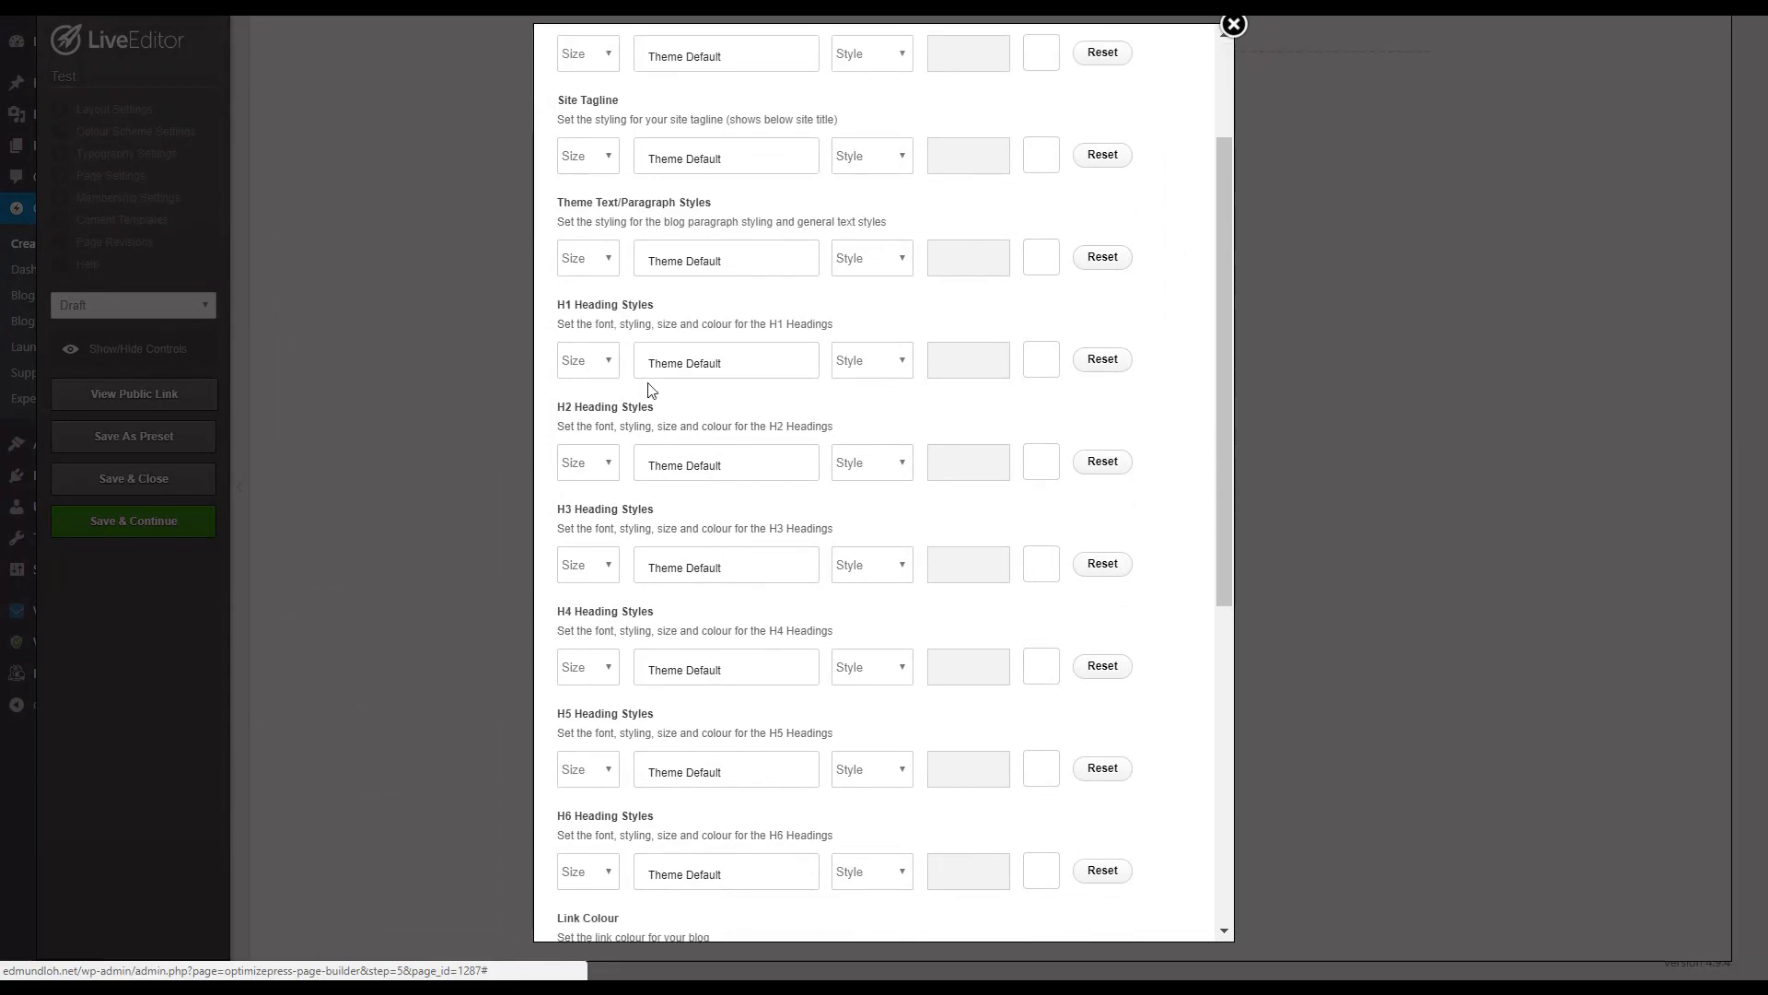
scroll(582, 325, up, 2)
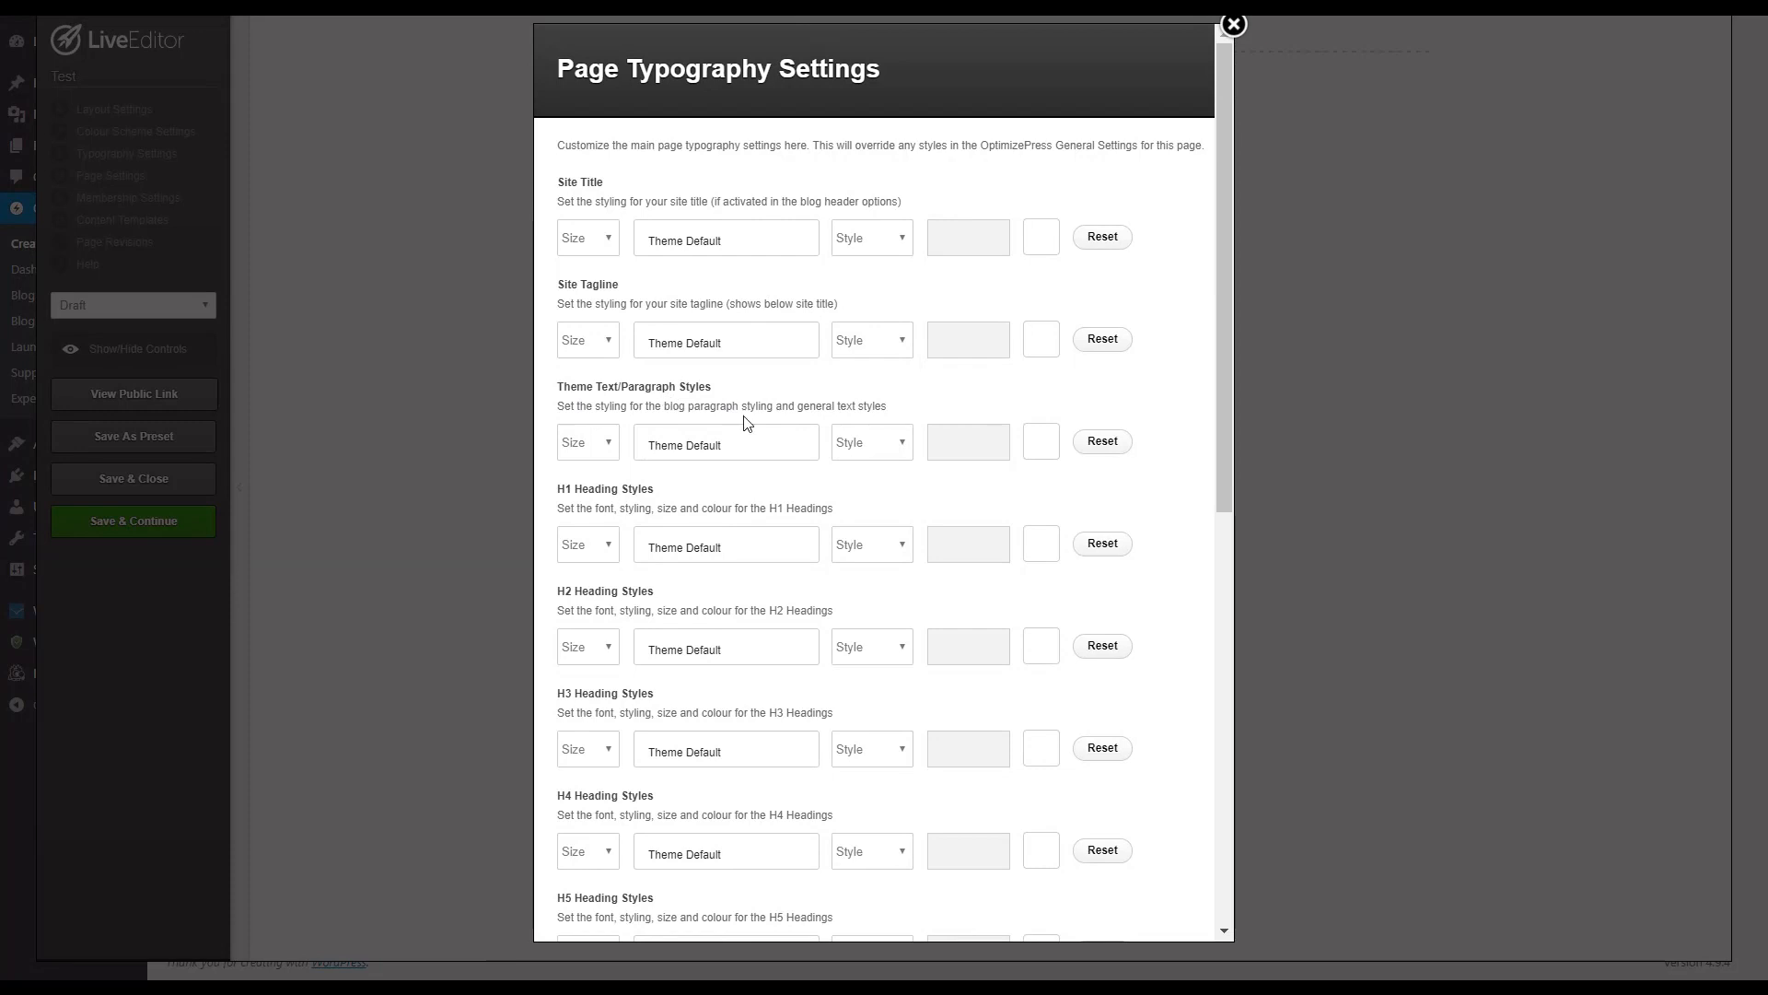
click(578, 446)
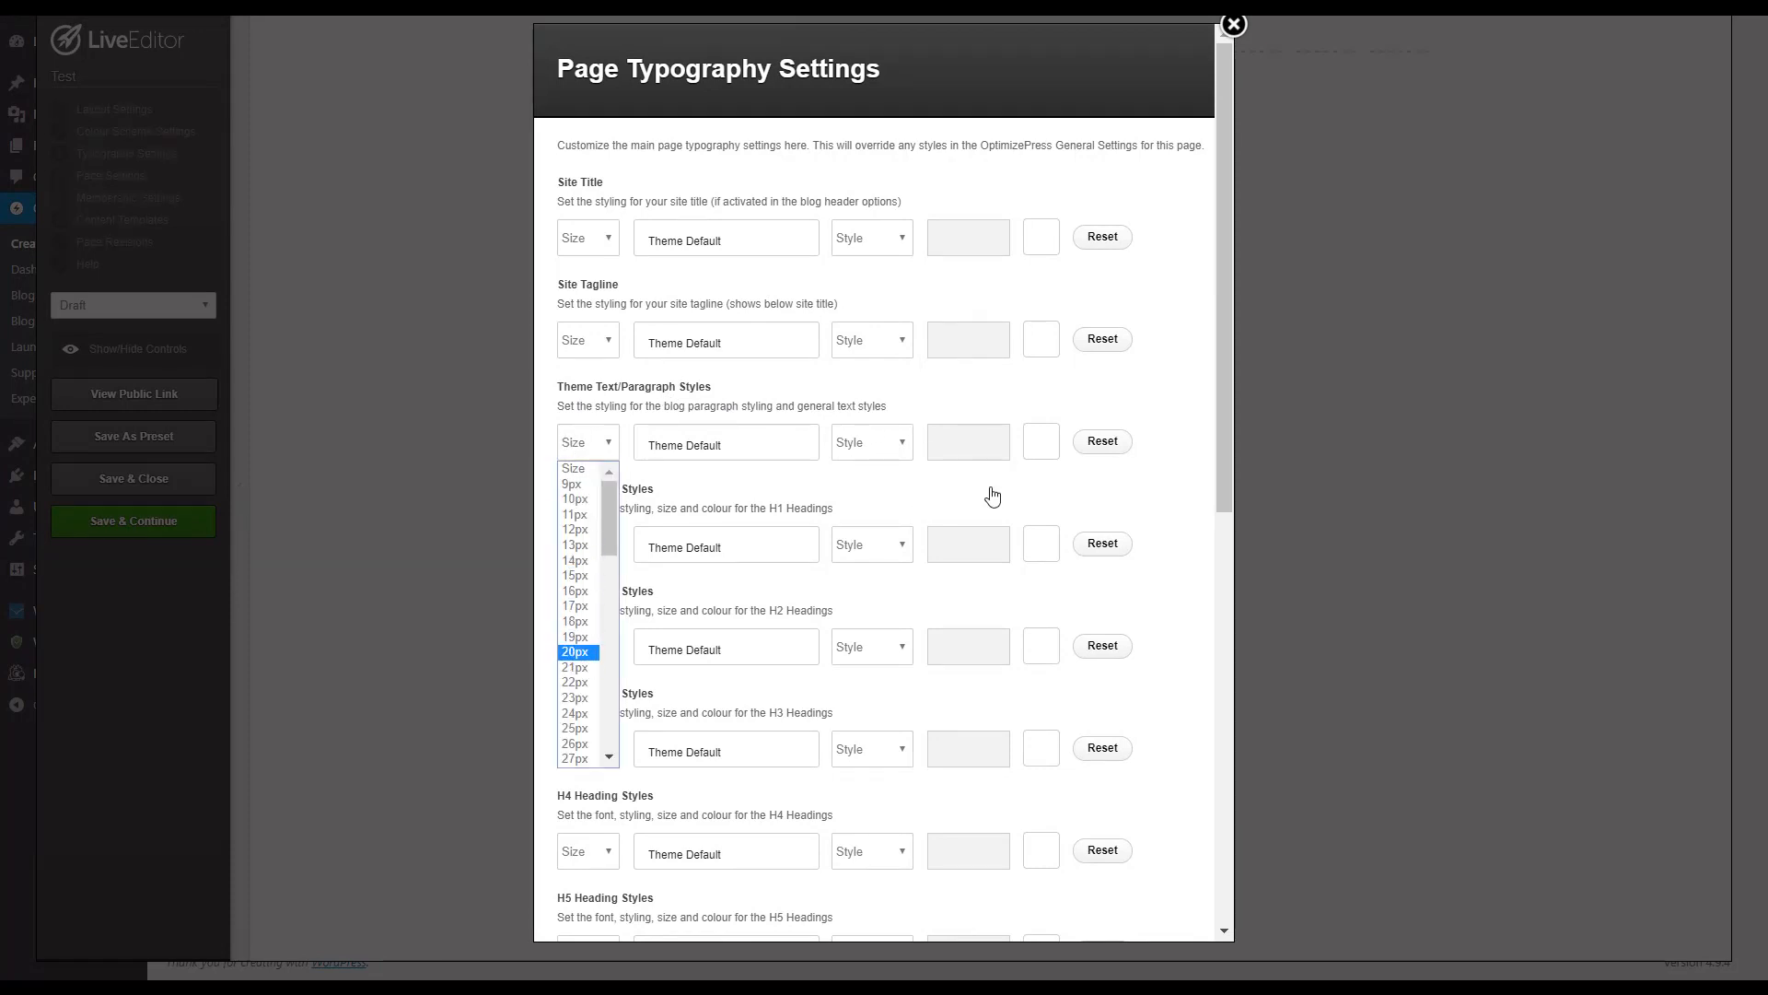
click(963, 442)
click(932, 421)
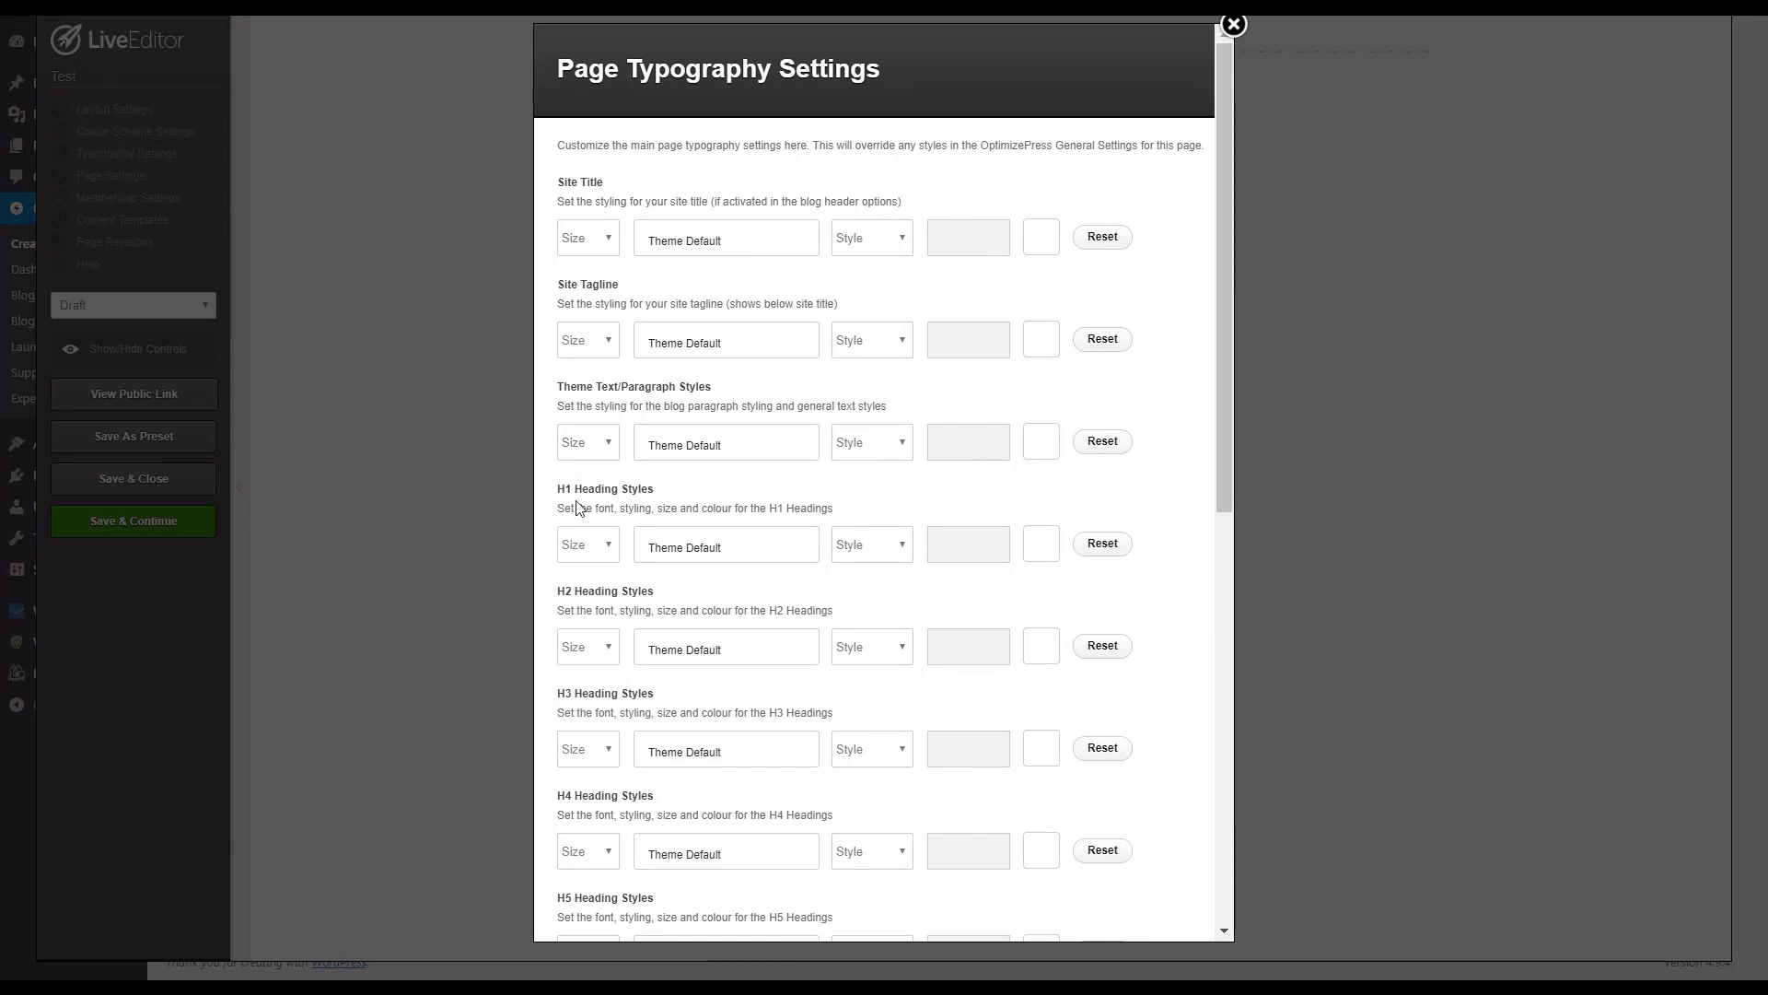
scroll(582, 612, down, 1)
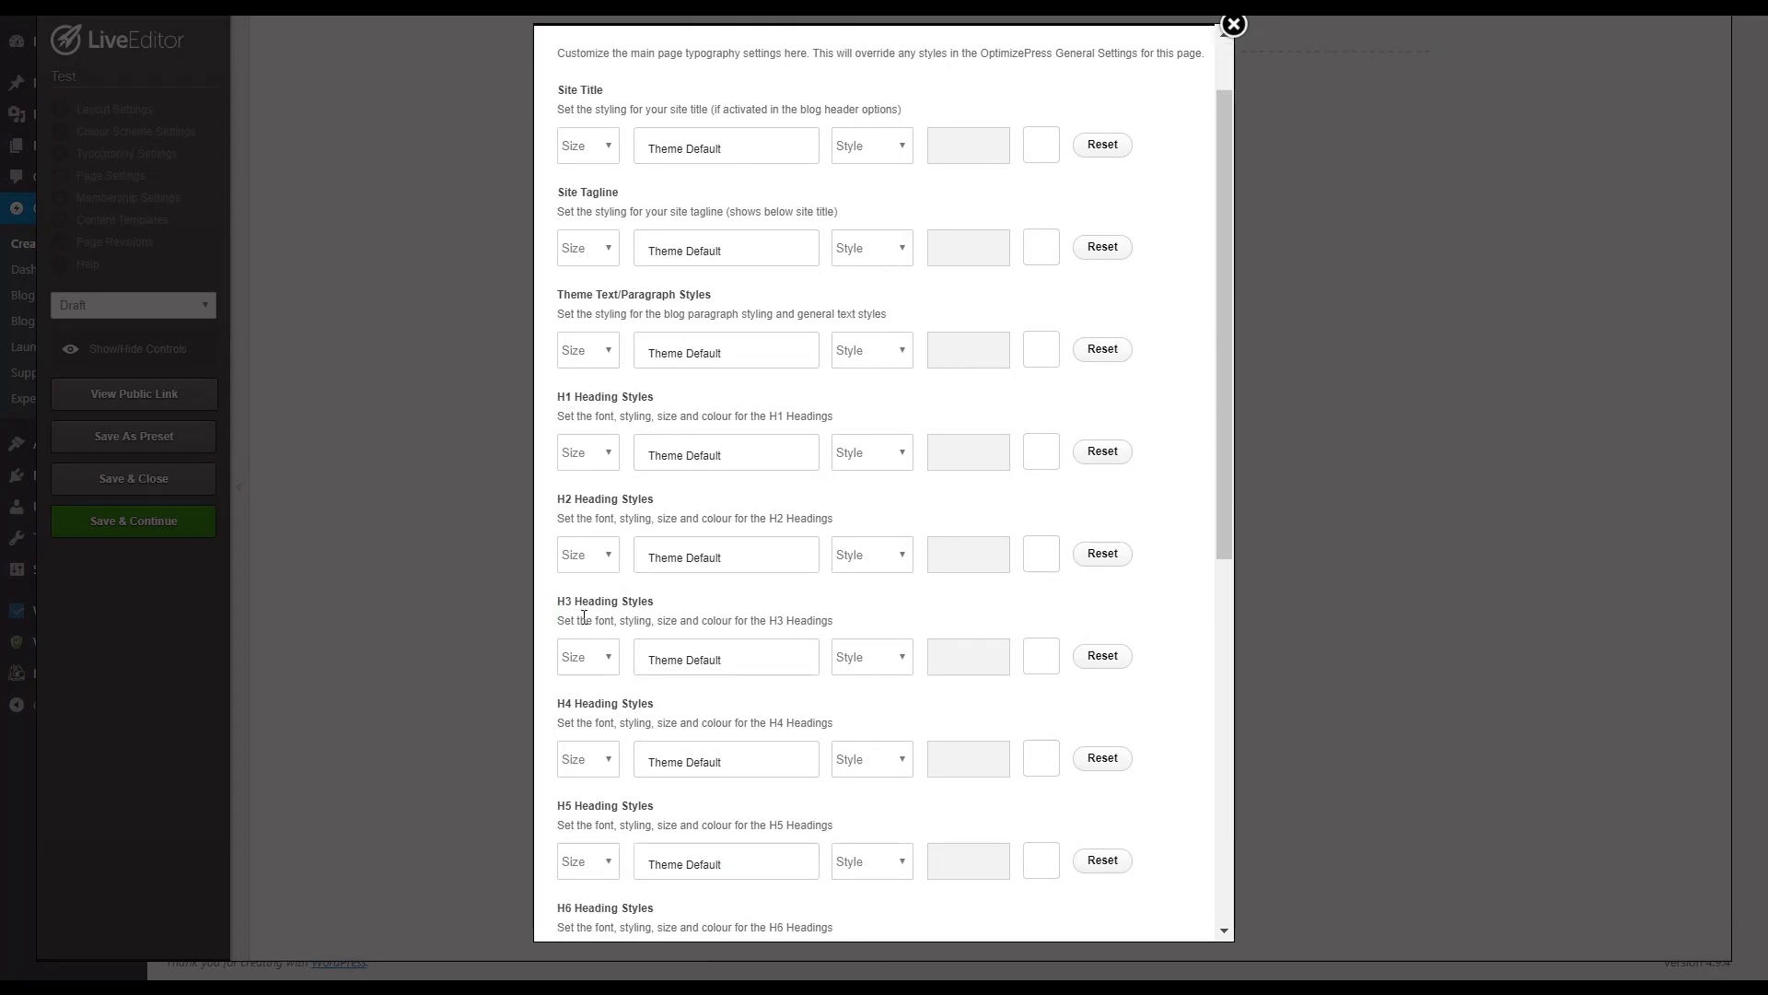
scroll(615, 606, up, 1)
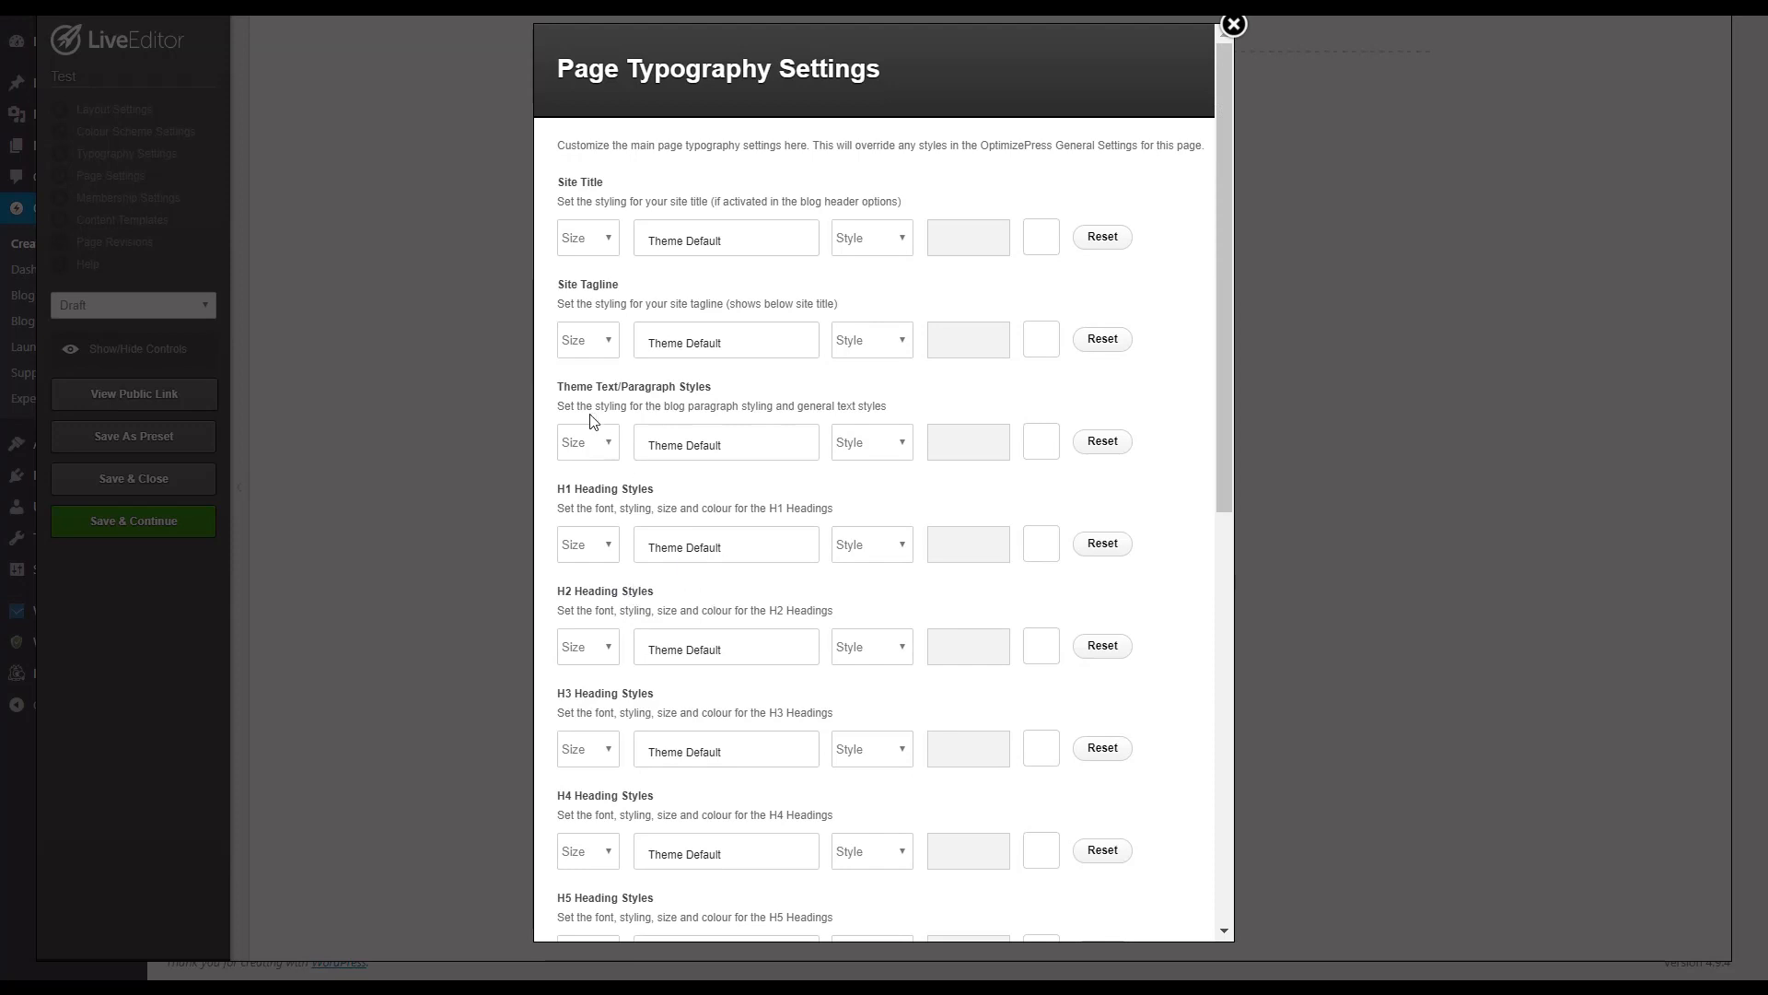
drag(556, 388, 1150, 648)
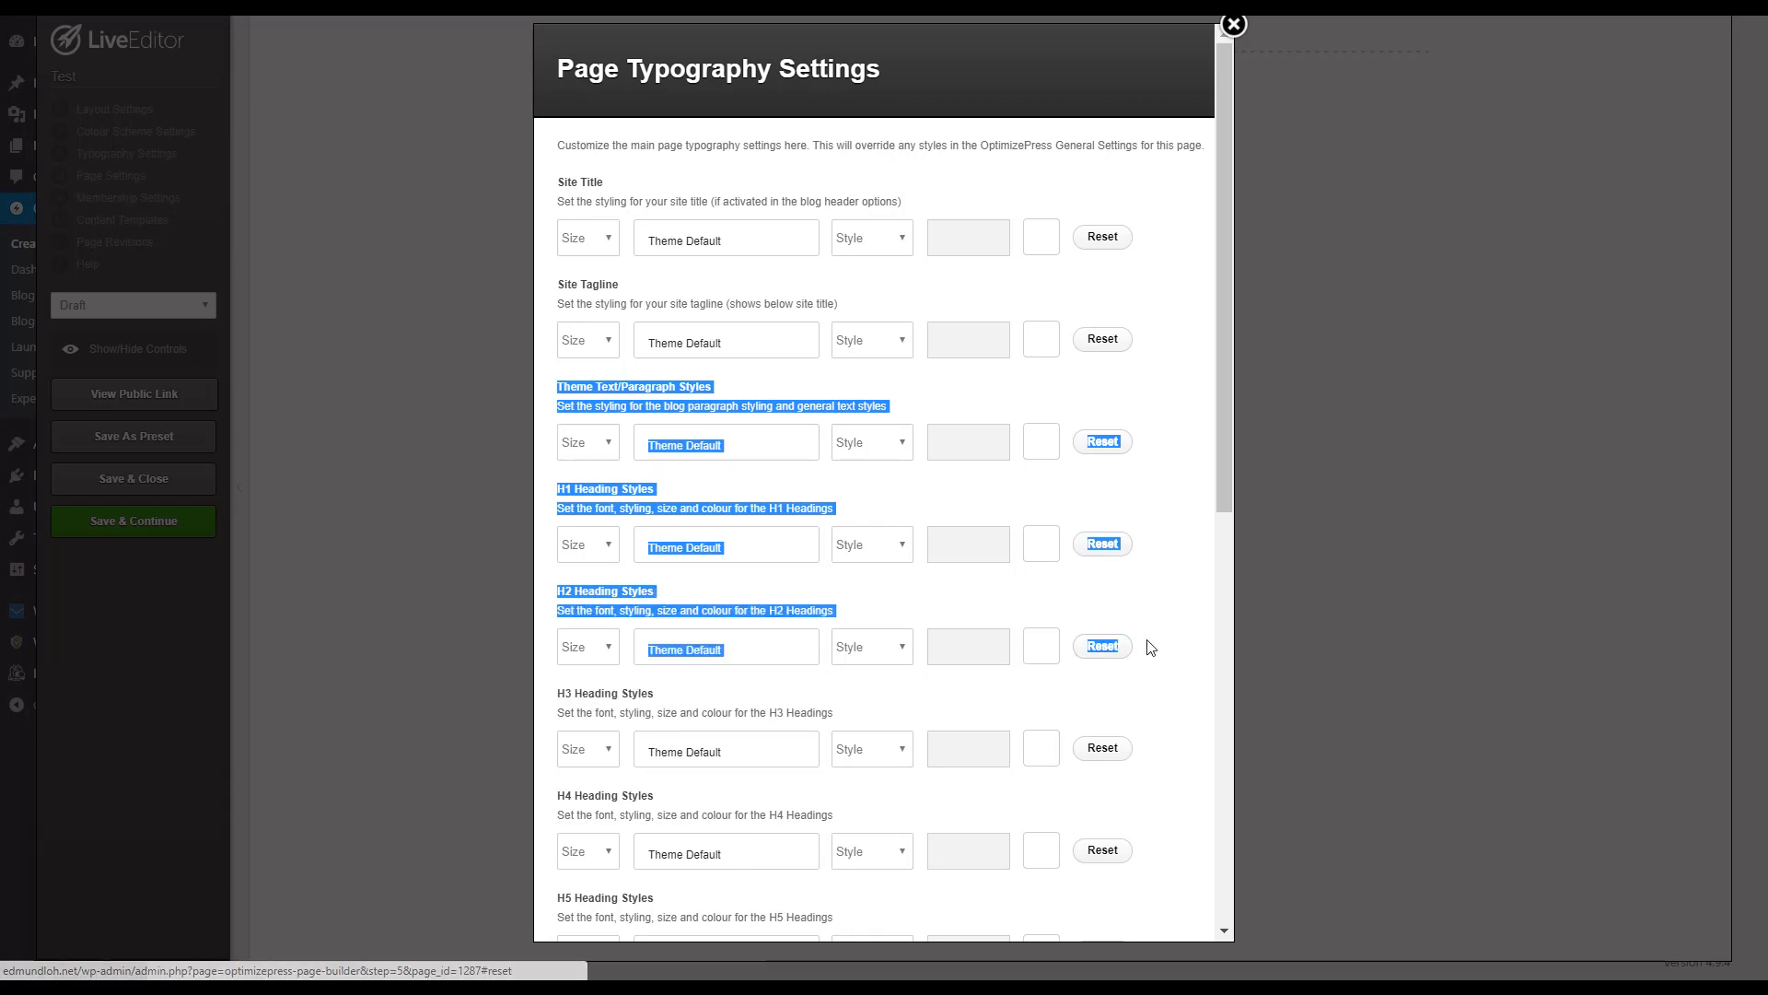
click(959, 454)
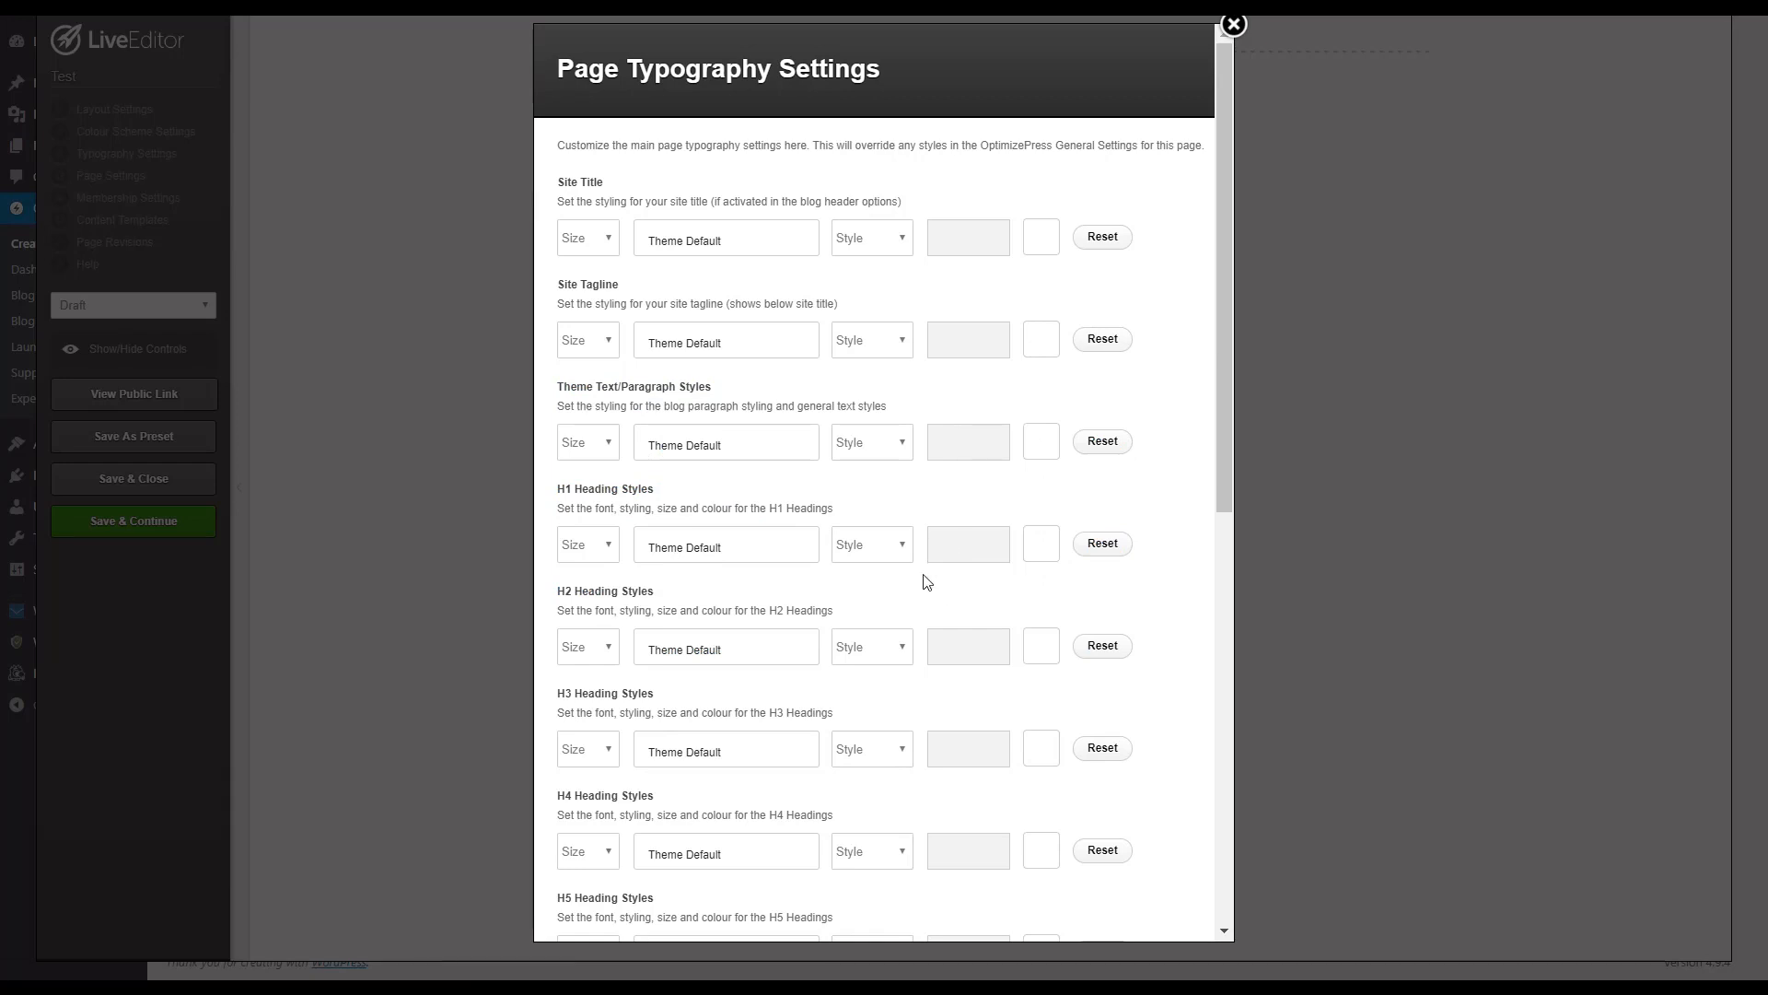
scroll(948, 633, down, 8)
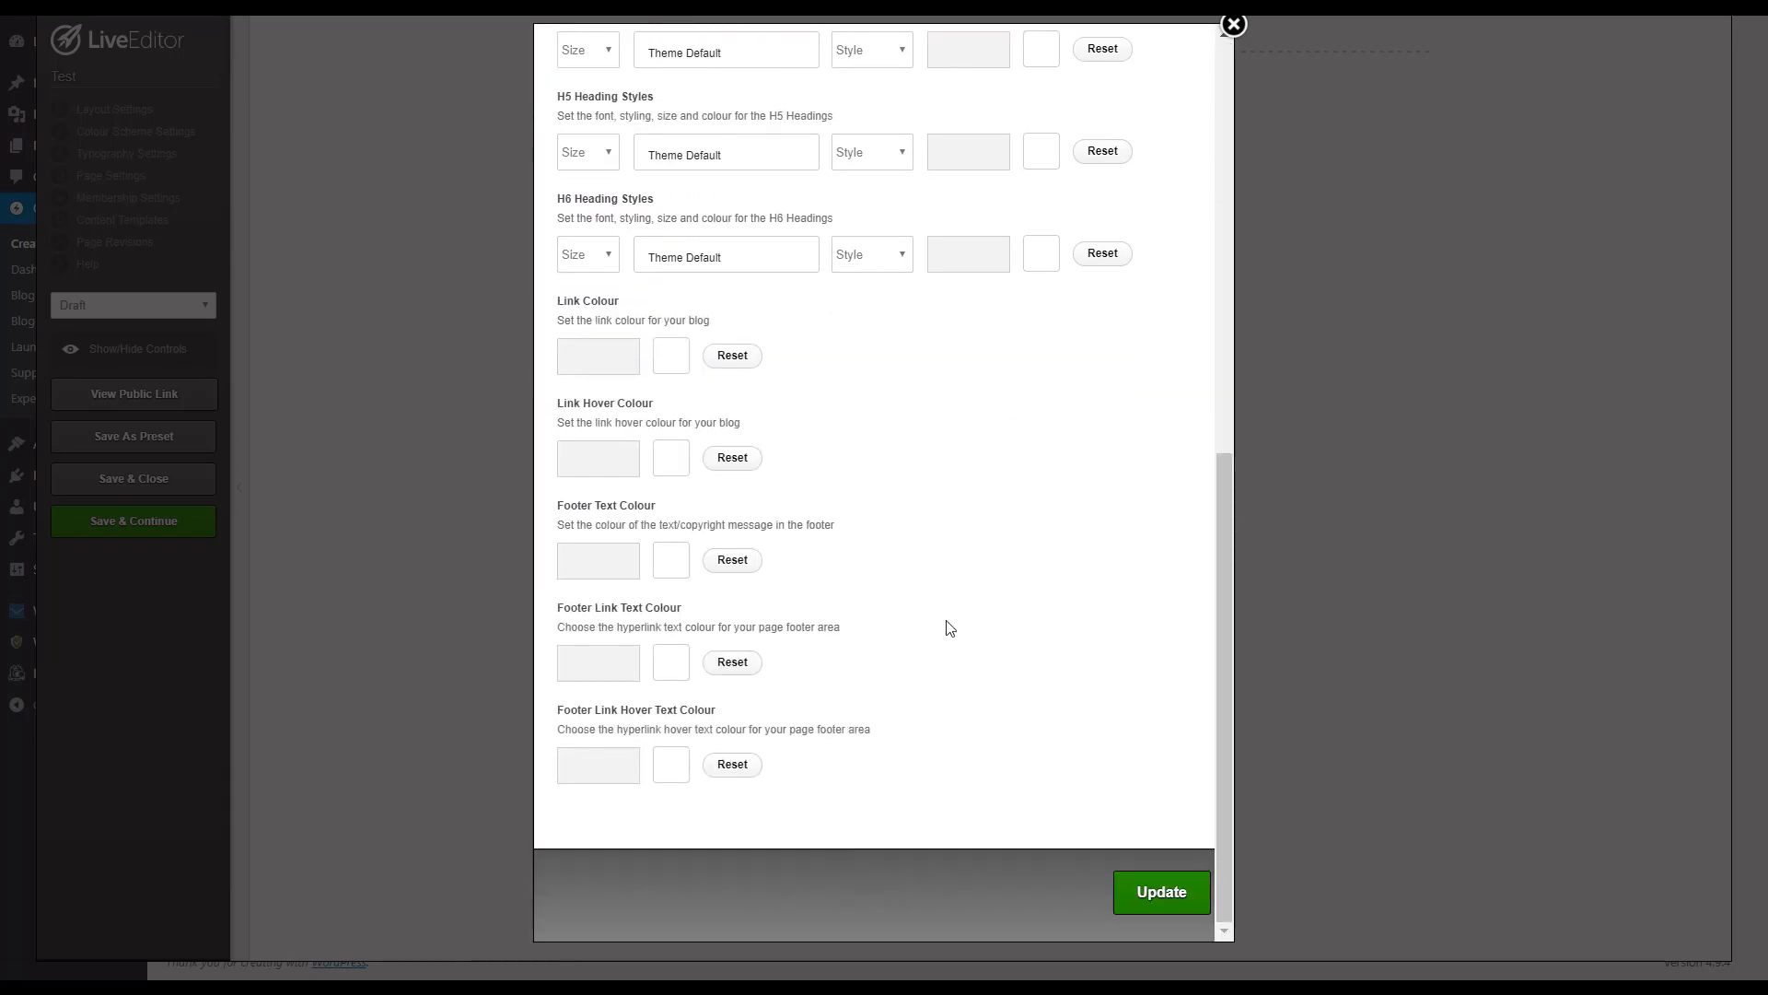
scroll(970, 549, up, 7)
scroll(1038, 265, up, 2)
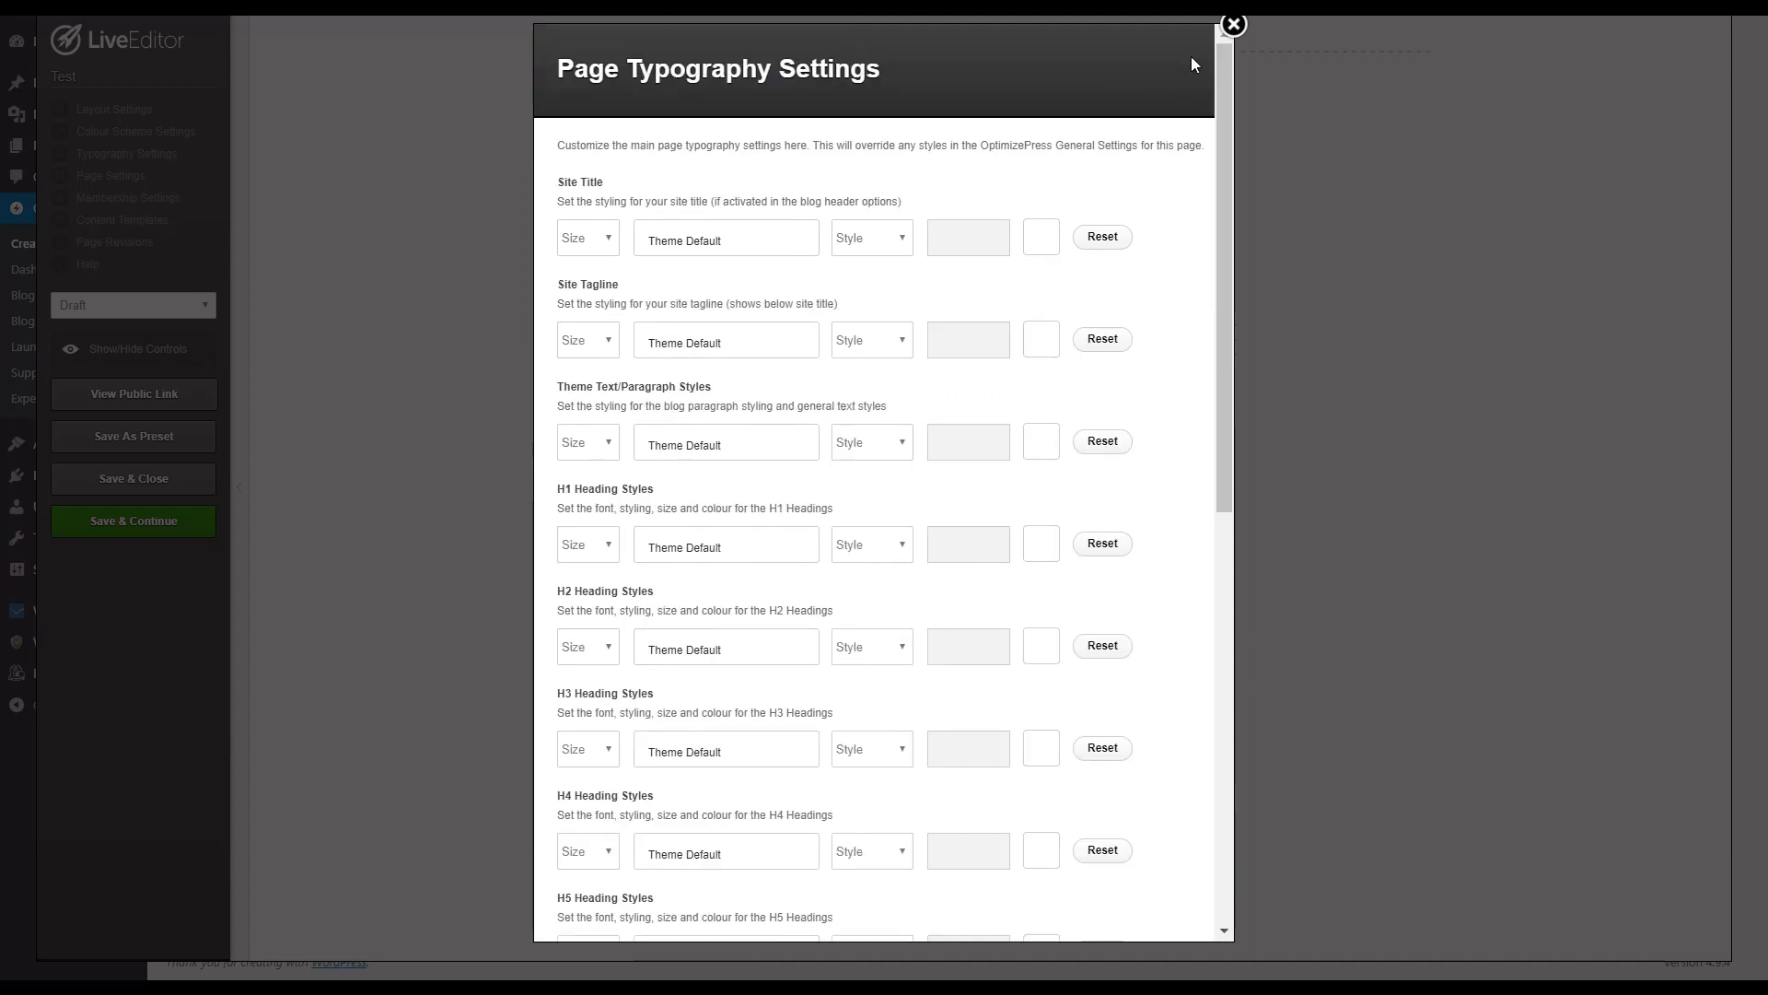
click(1235, 26)
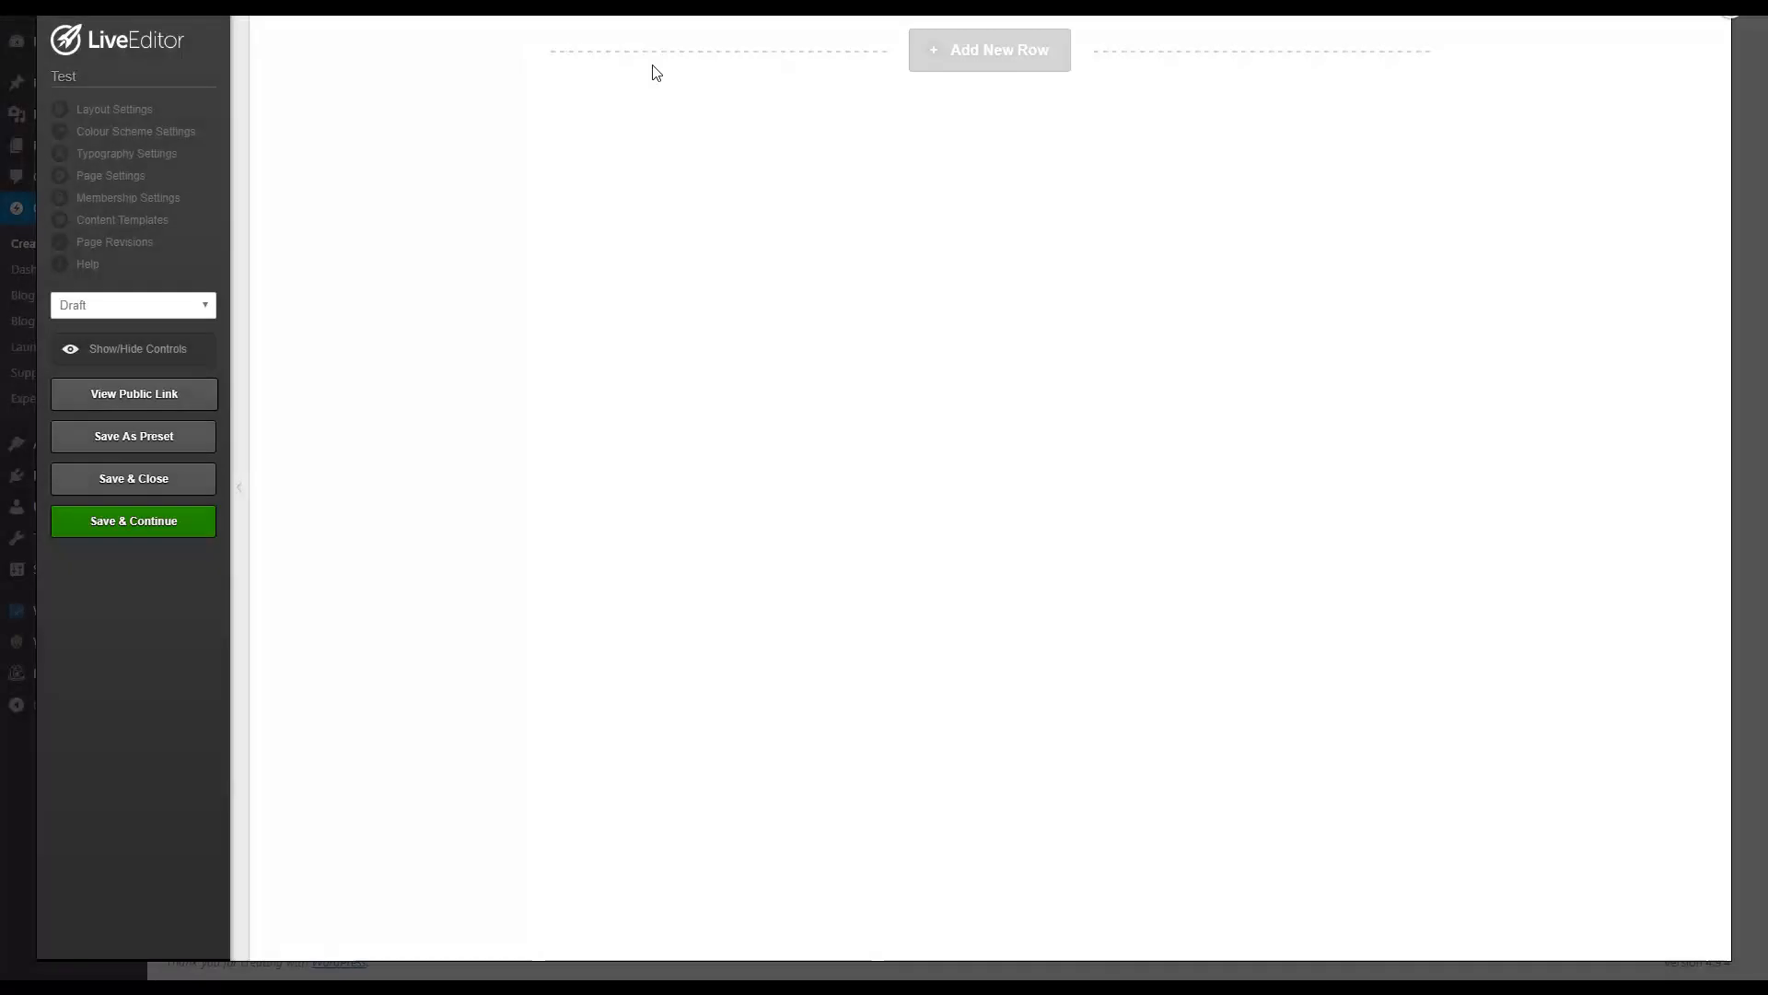
Step: Inspect the Other Scripts section of the Page Settings and close the dialog without updating
click(129, 177)
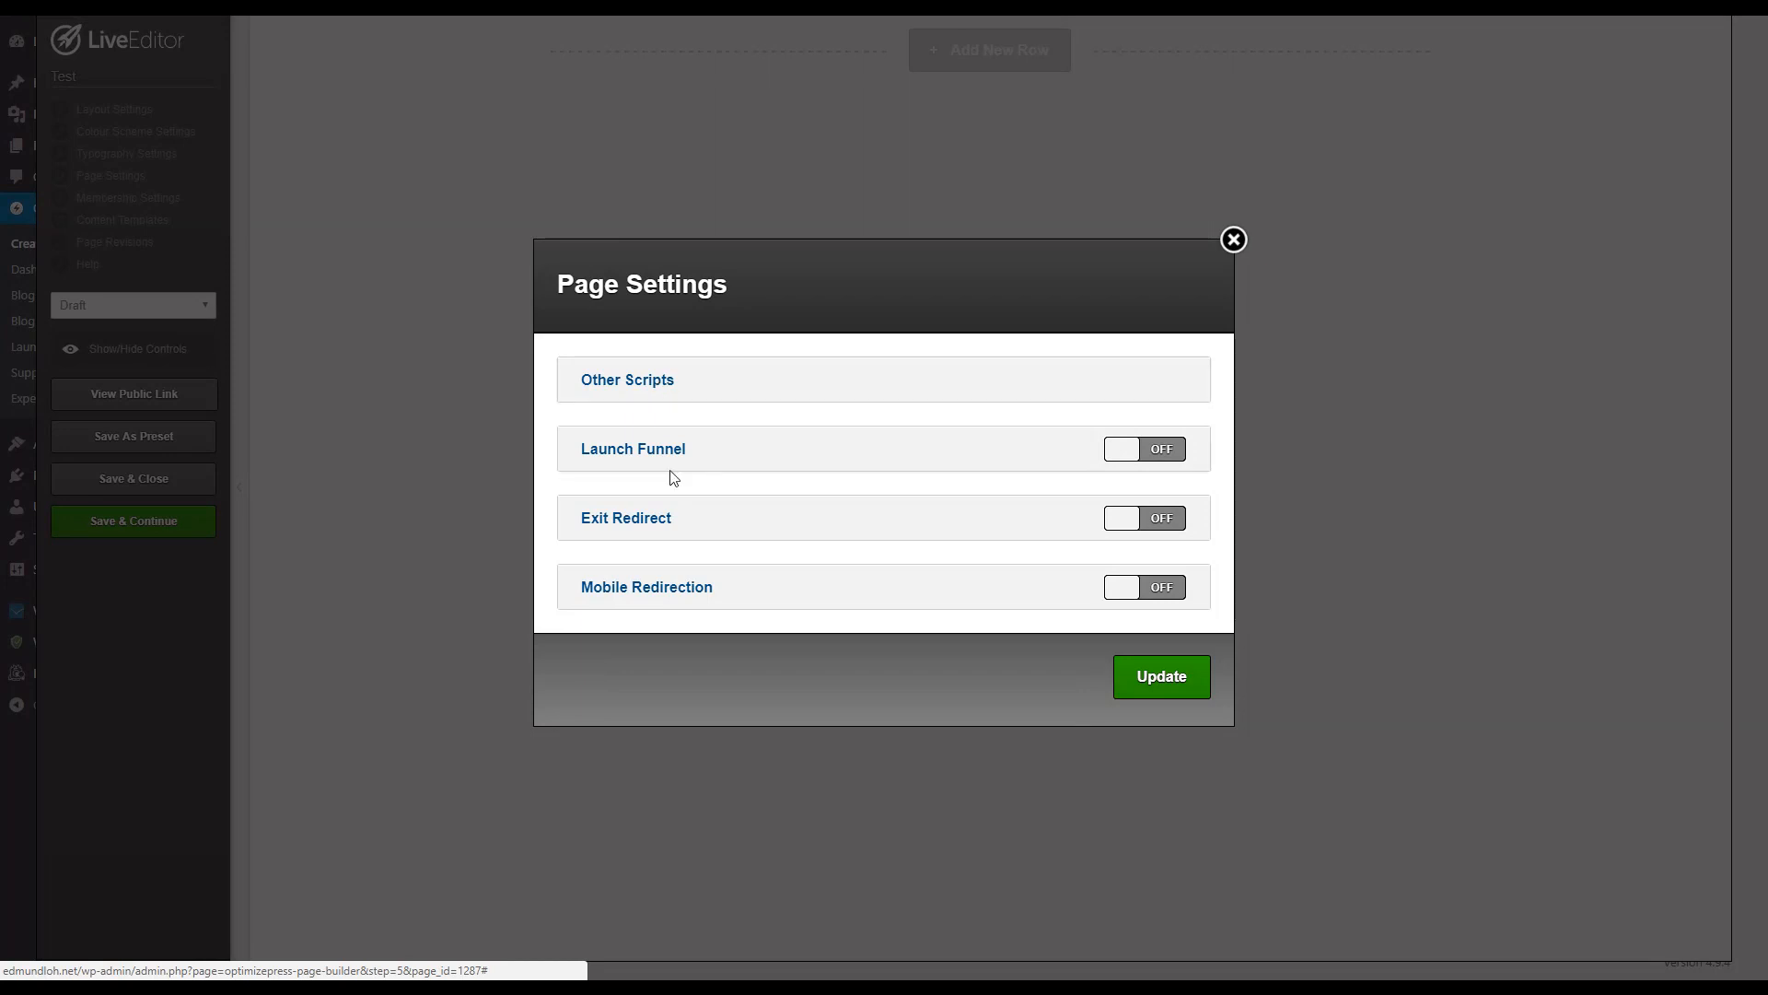
click(642, 391)
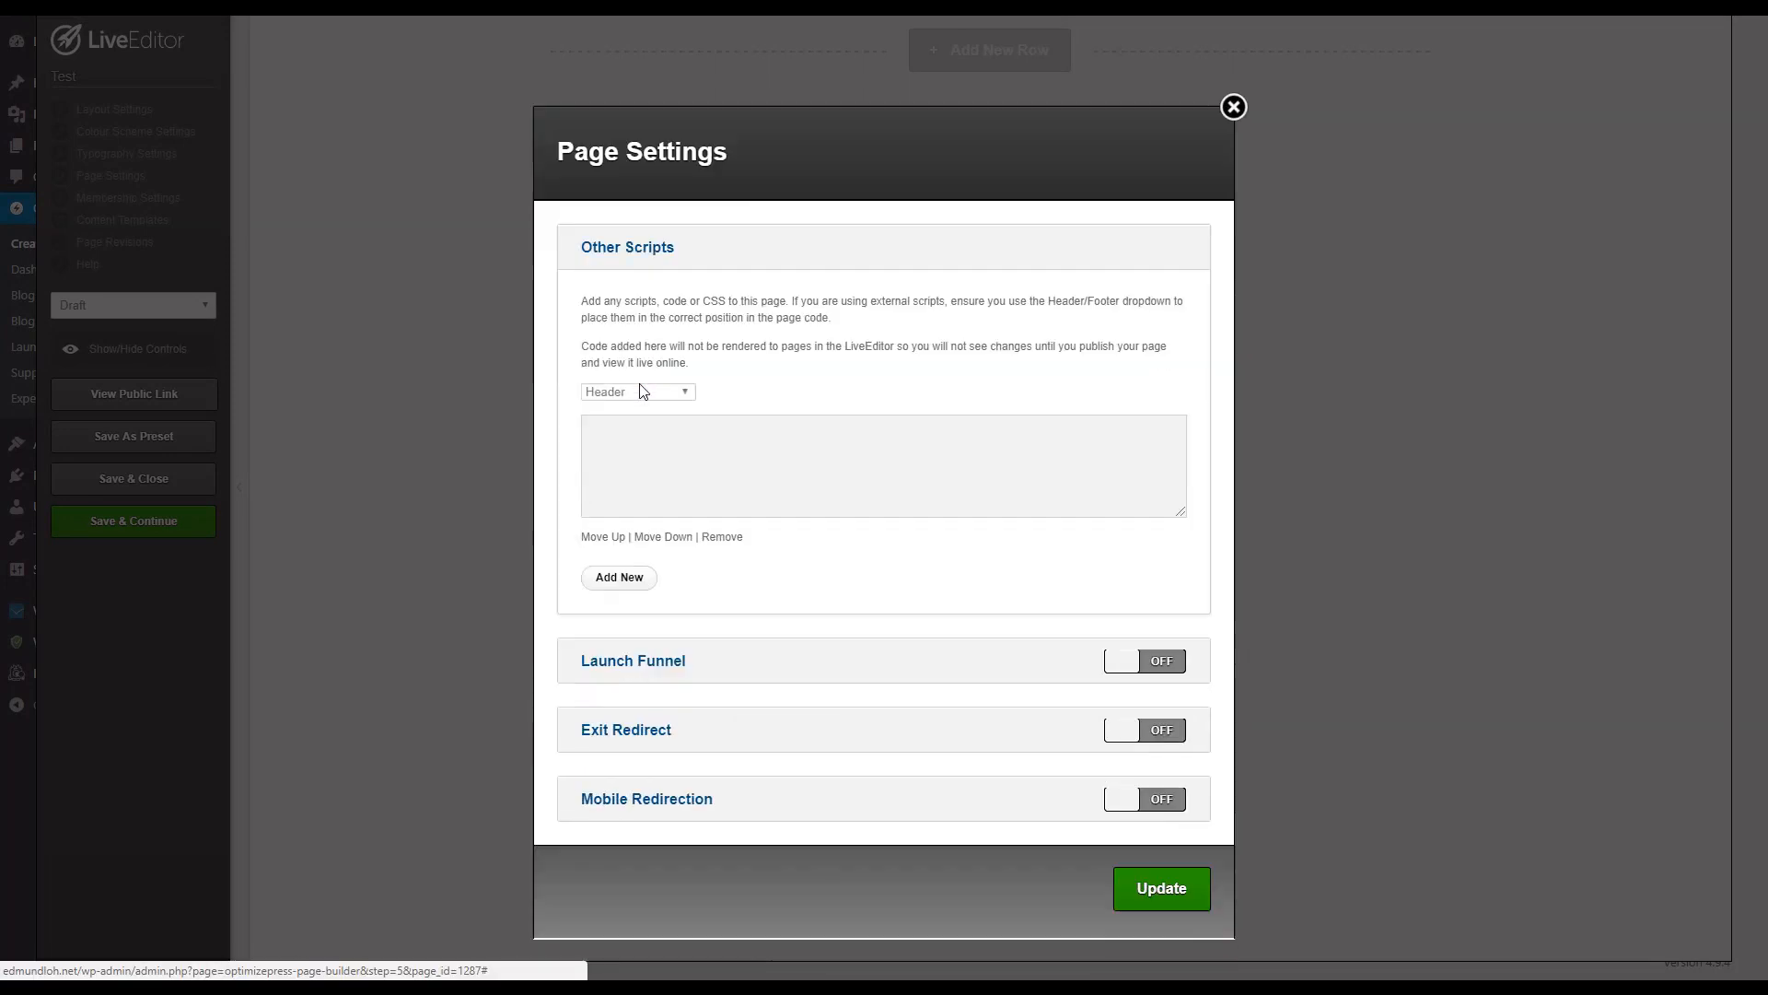
click(668, 402)
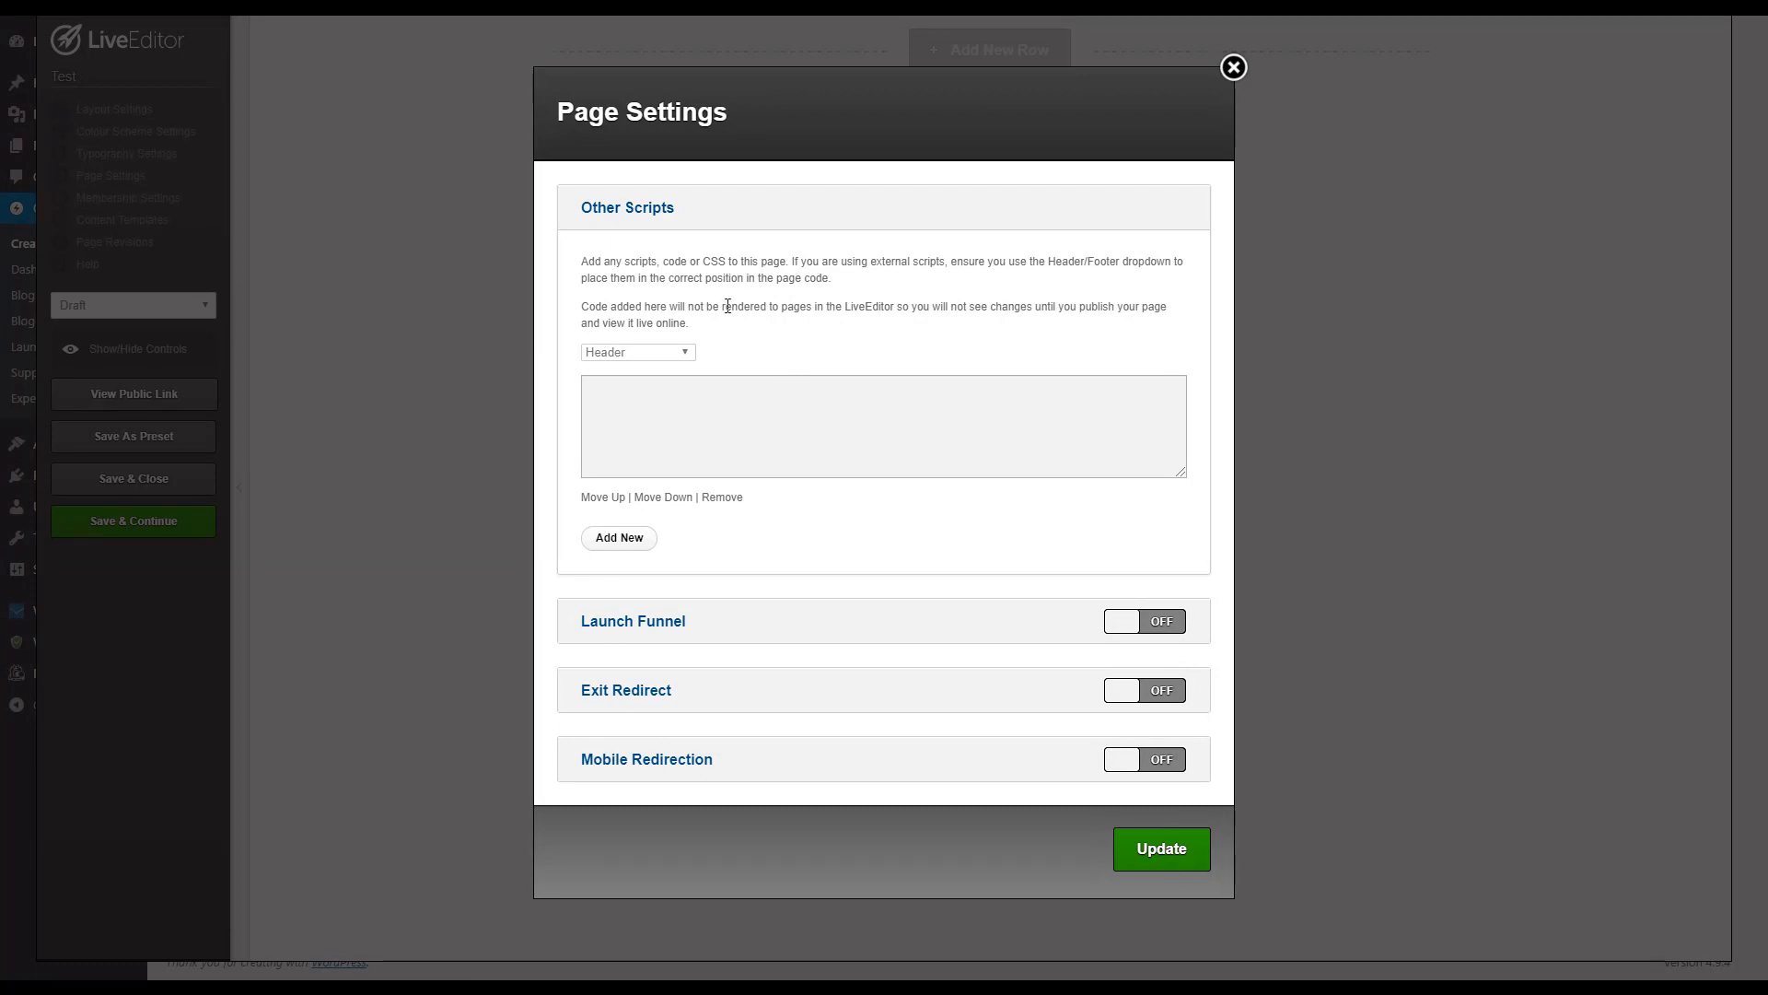
click(1232, 70)
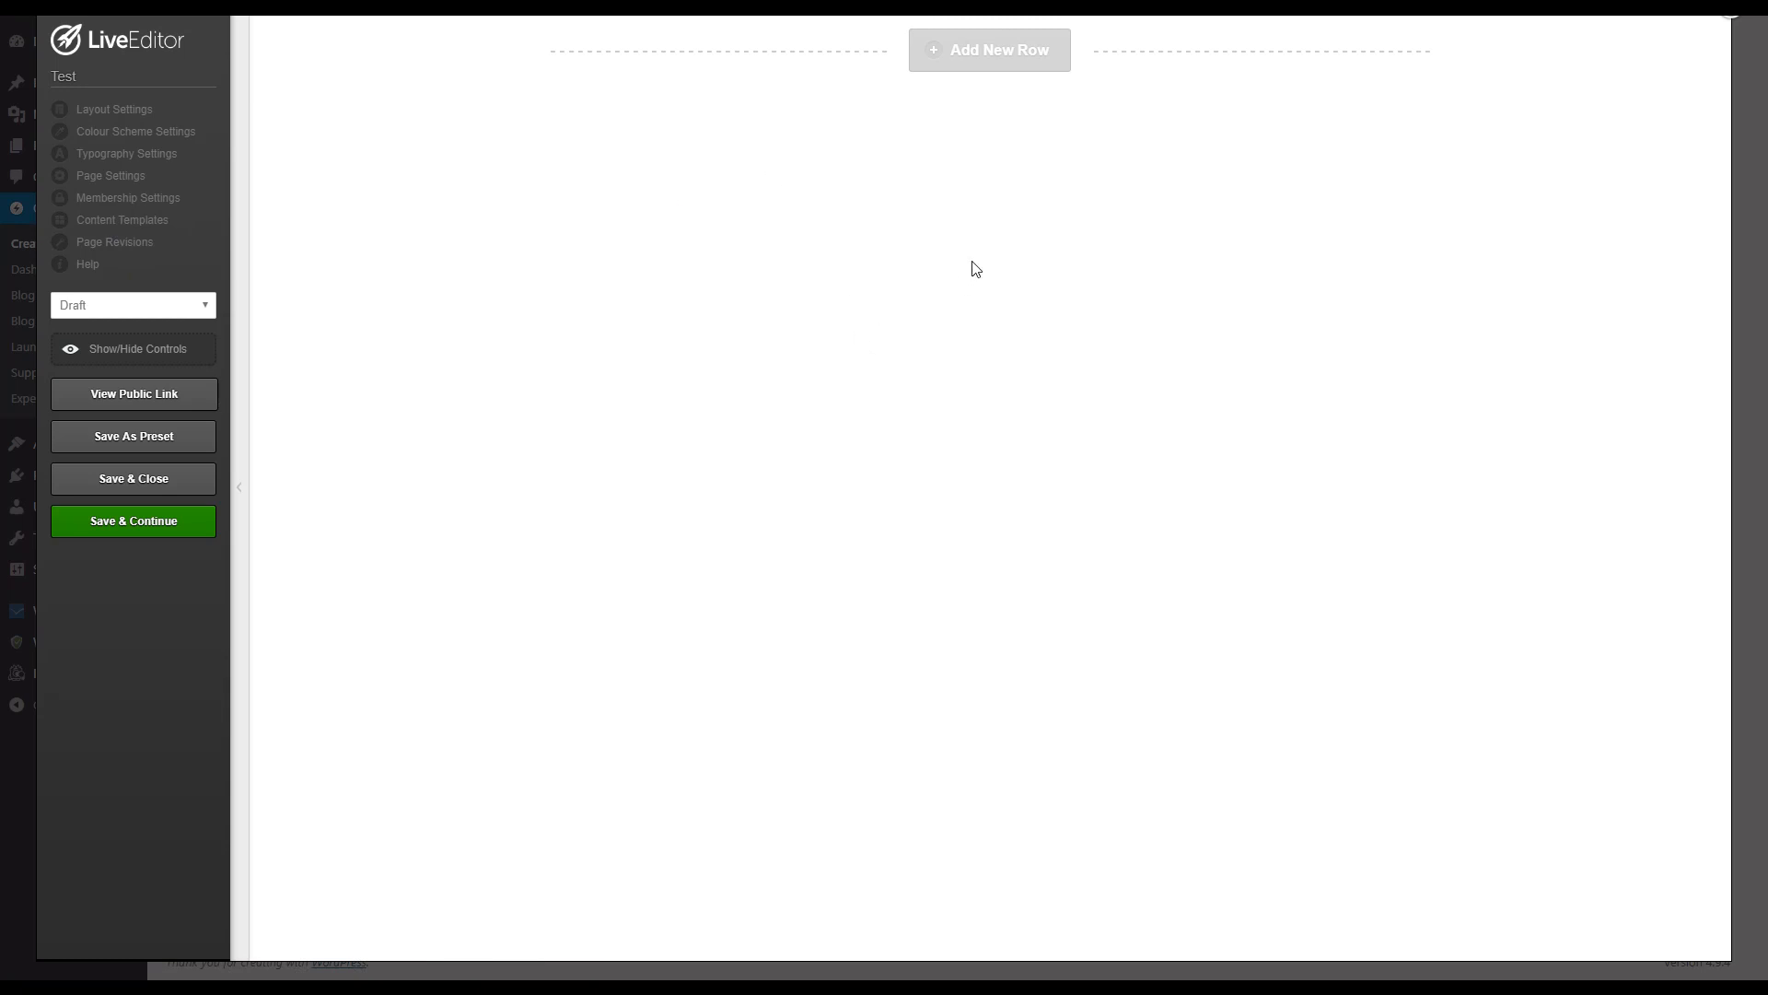
Step: Add a new row to the empty page using the simple 1 Column layout
click(1010, 63)
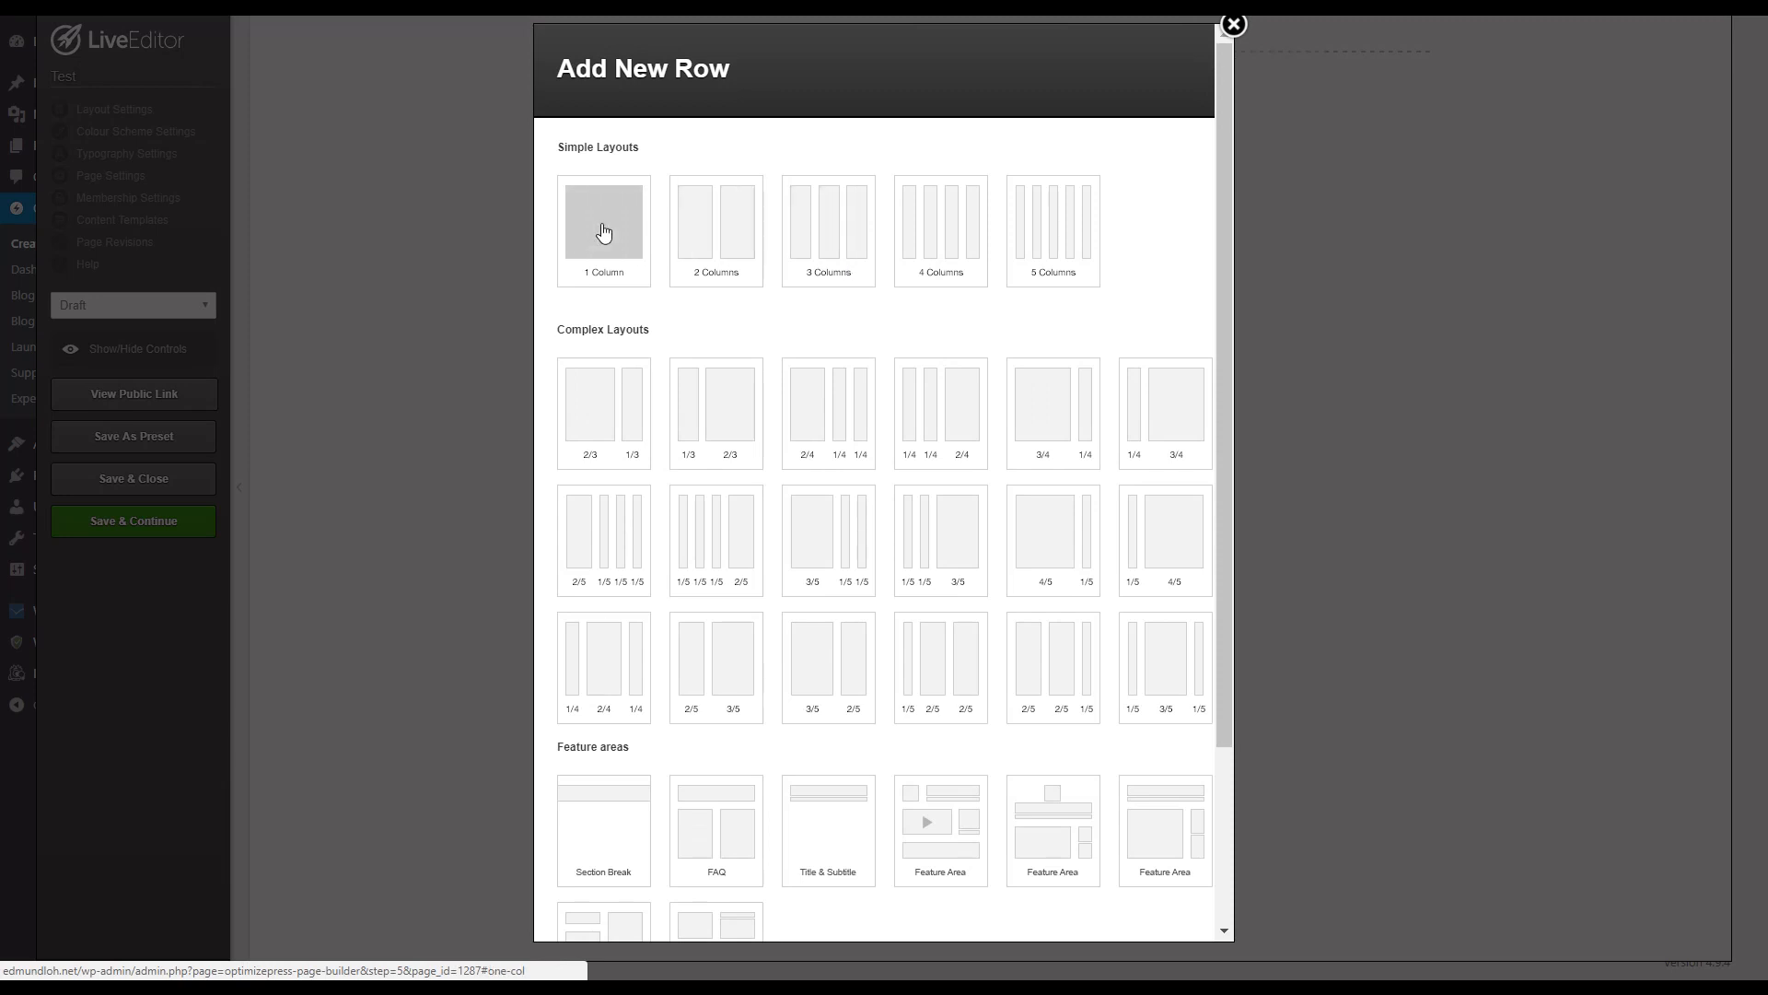
scroll(834, 378, down, 2)
scroll(702, 497, up, 3)
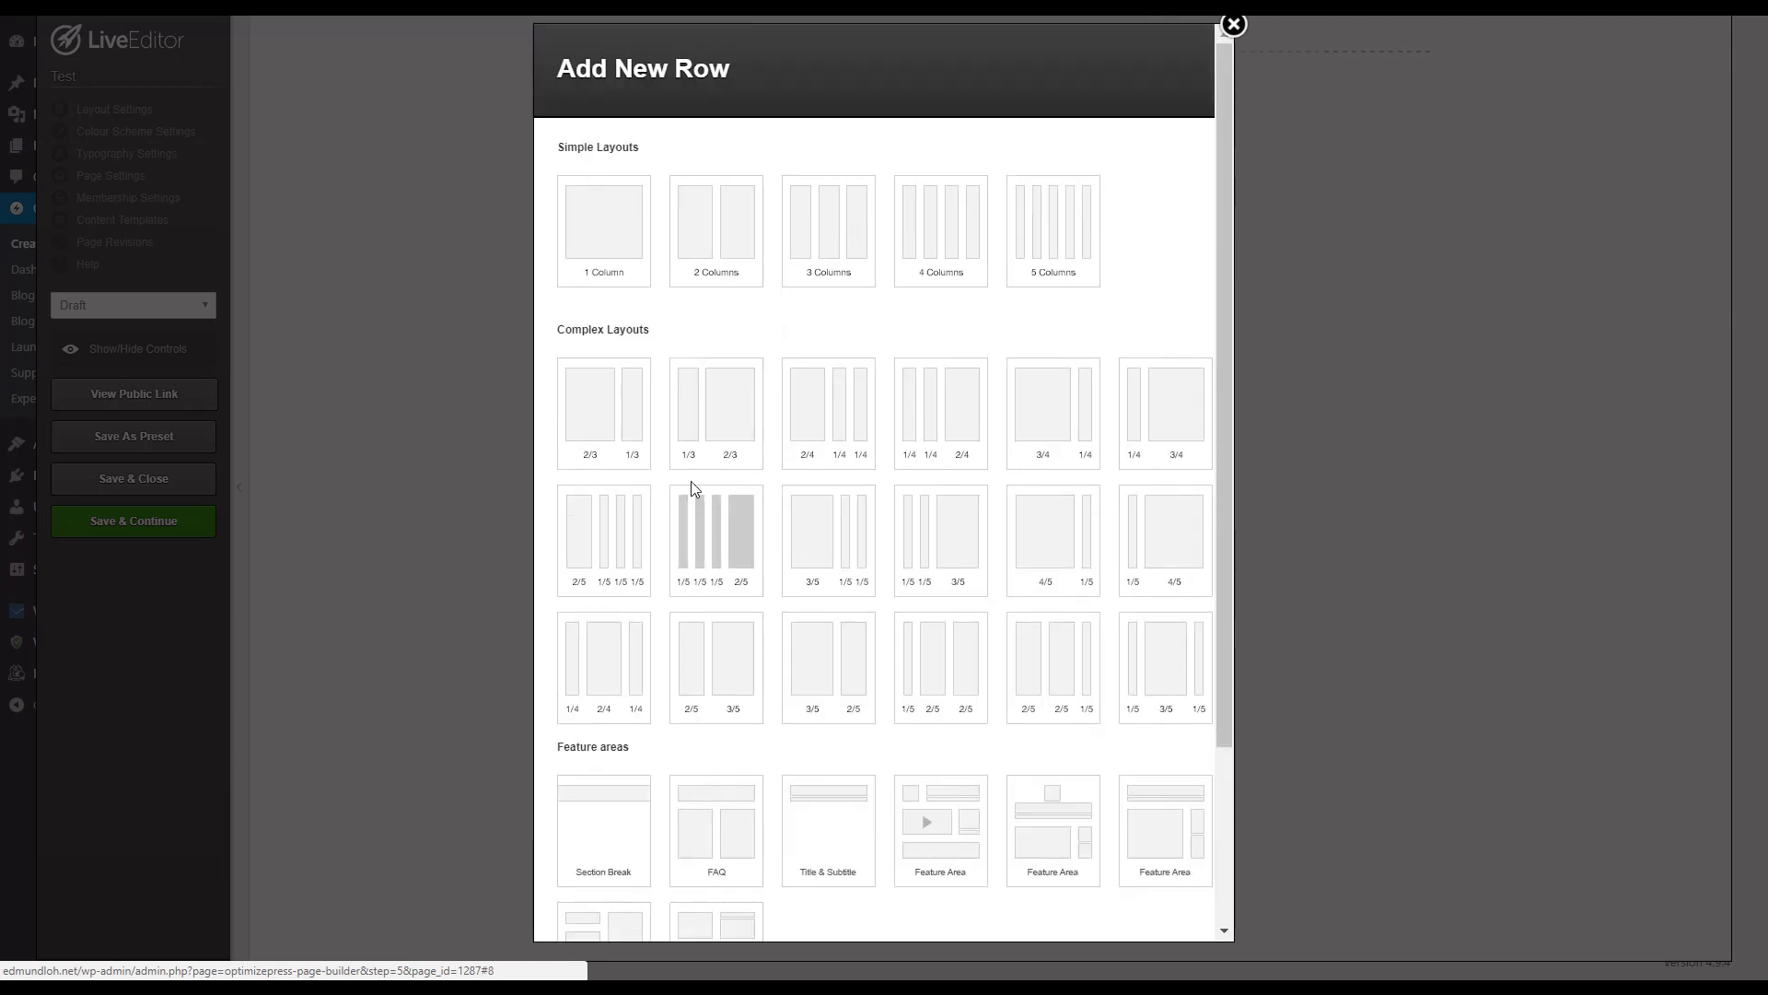
click(622, 265)
click(697, 242)
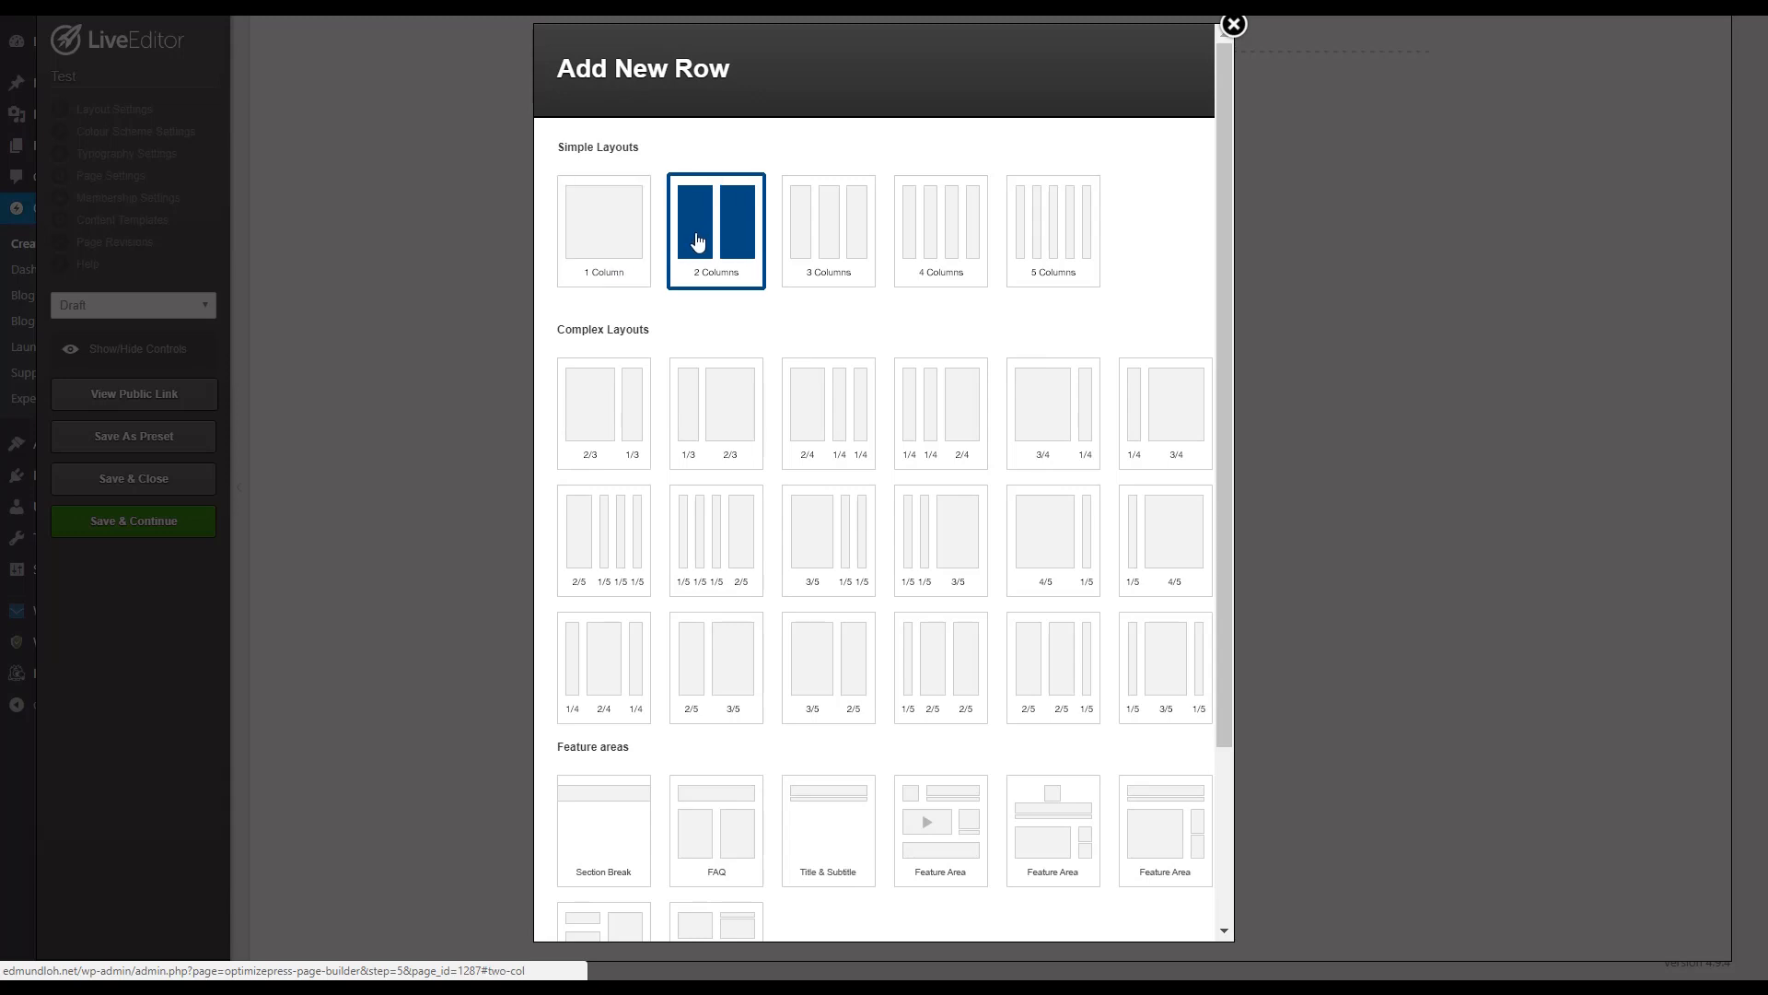
click(611, 241)
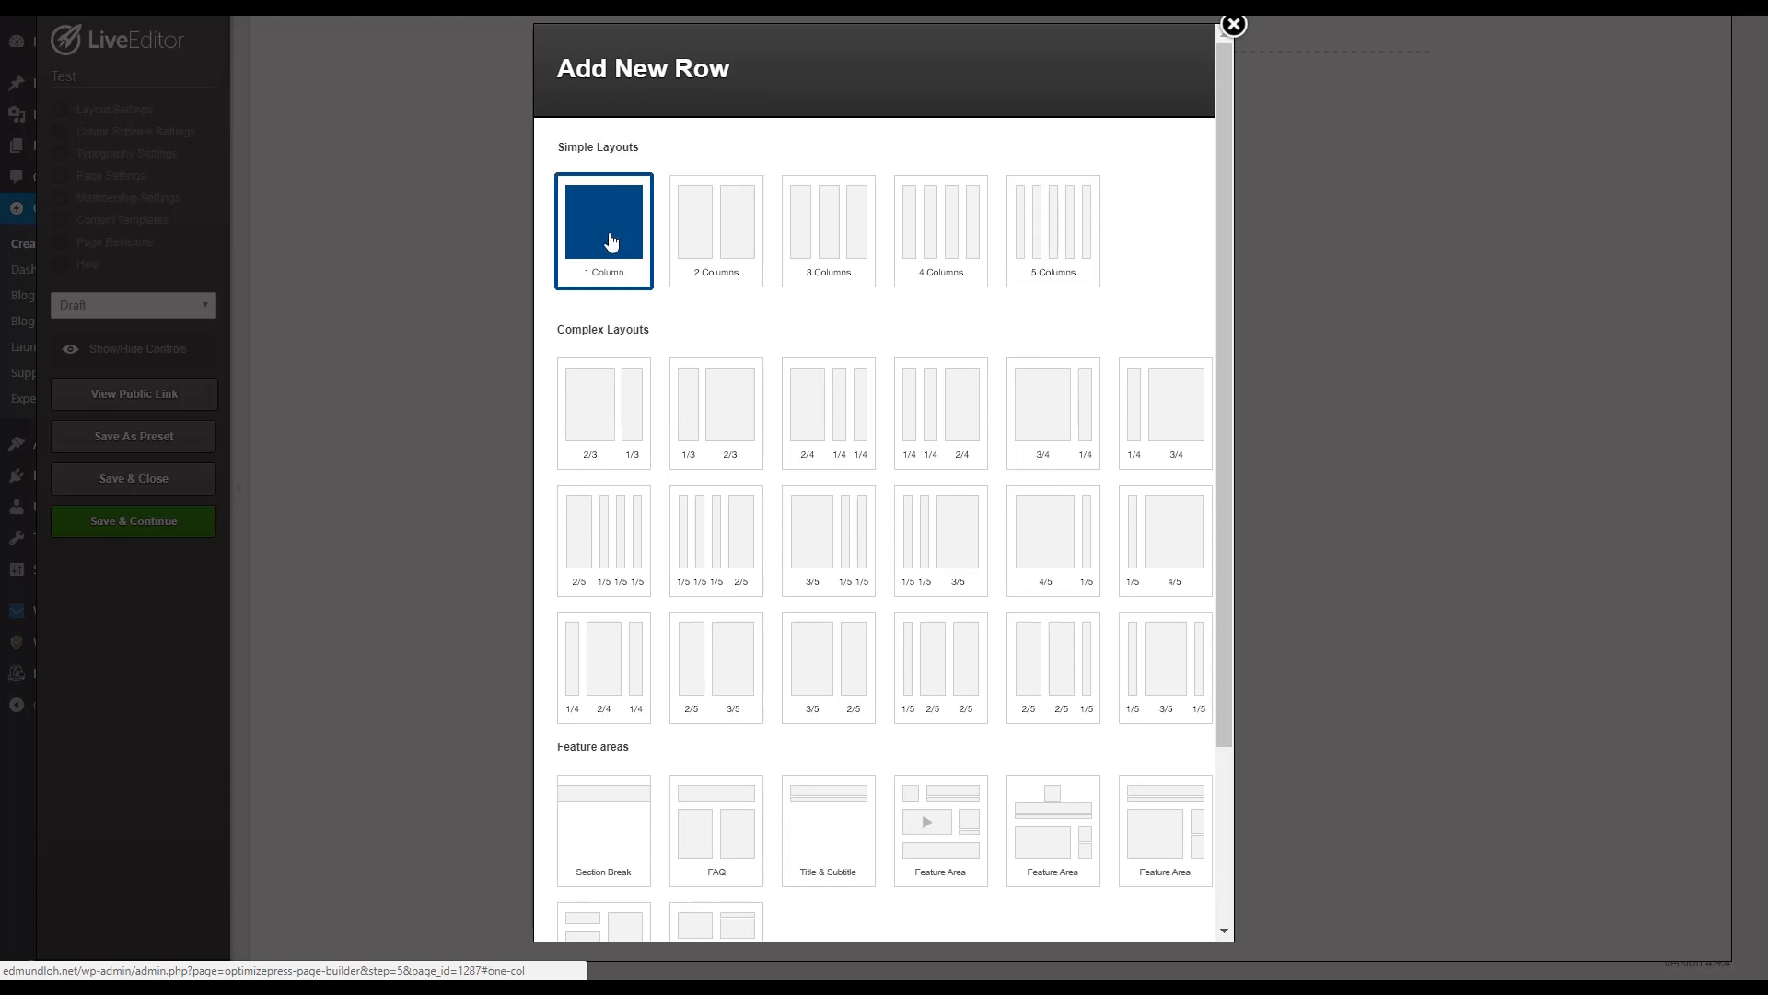
scroll(967, 608, down, 3)
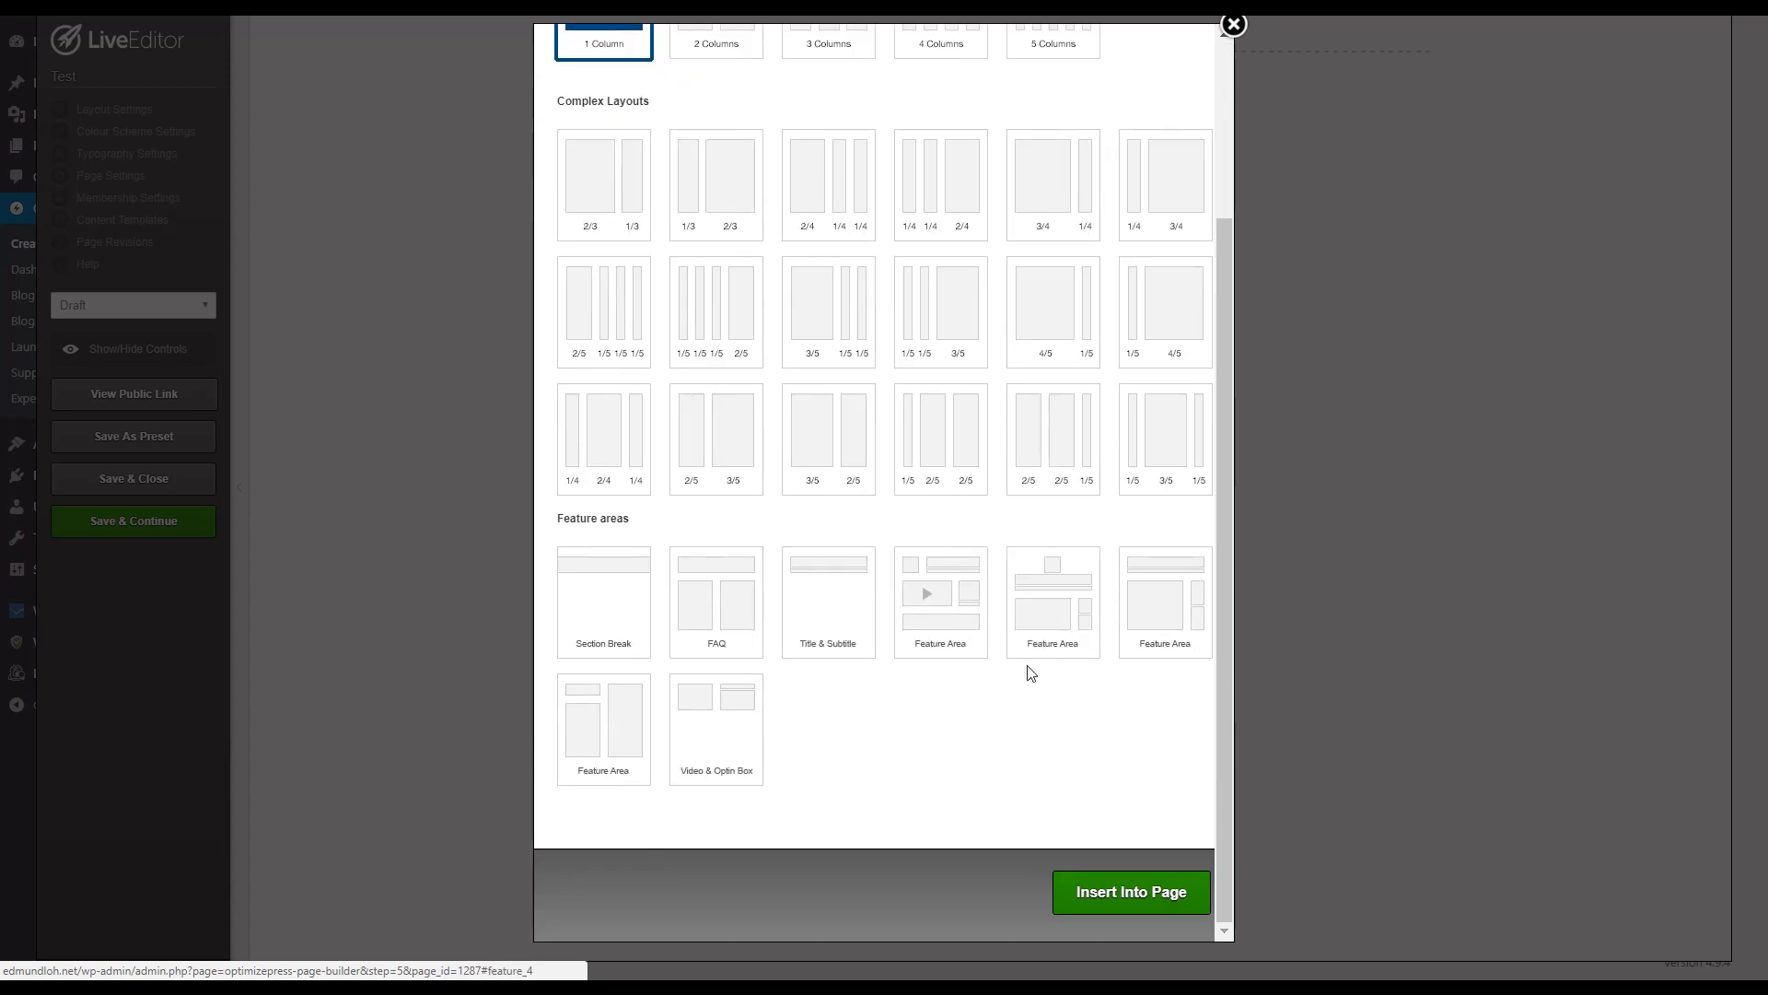
click(1113, 905)
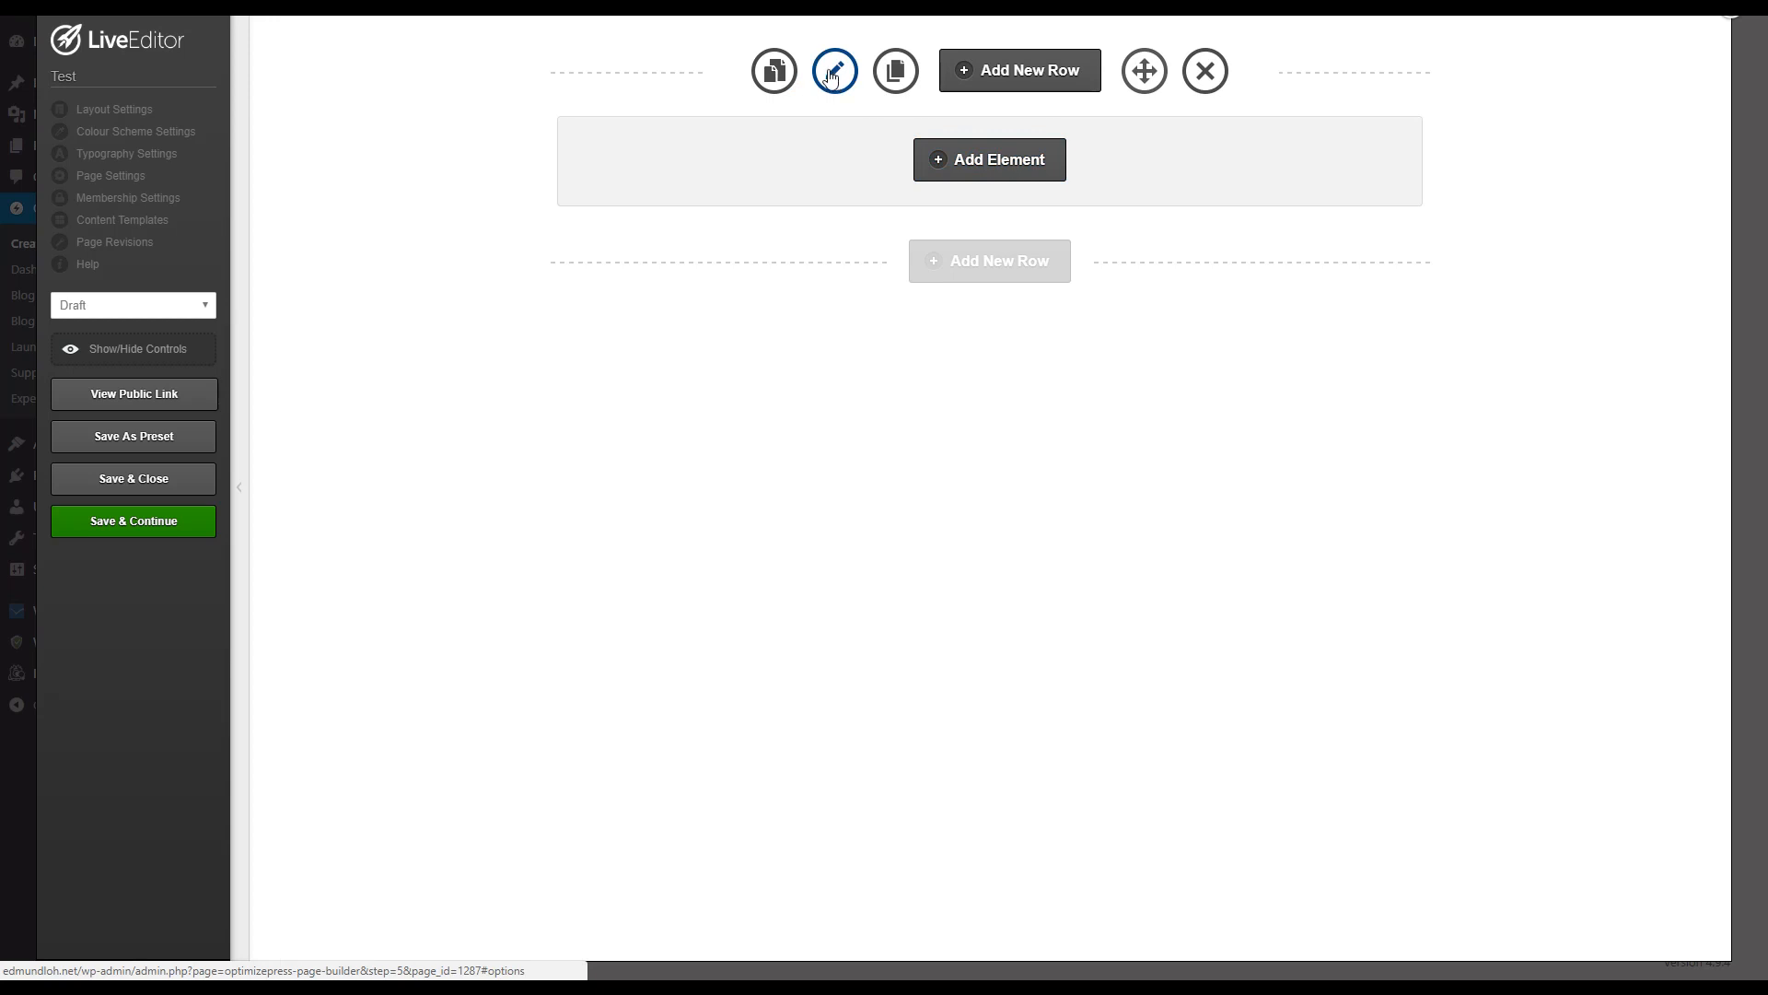
Step: In the options of the one-column row, set the top padding and the bottom padding to 50 pixels each
click(834, 73)
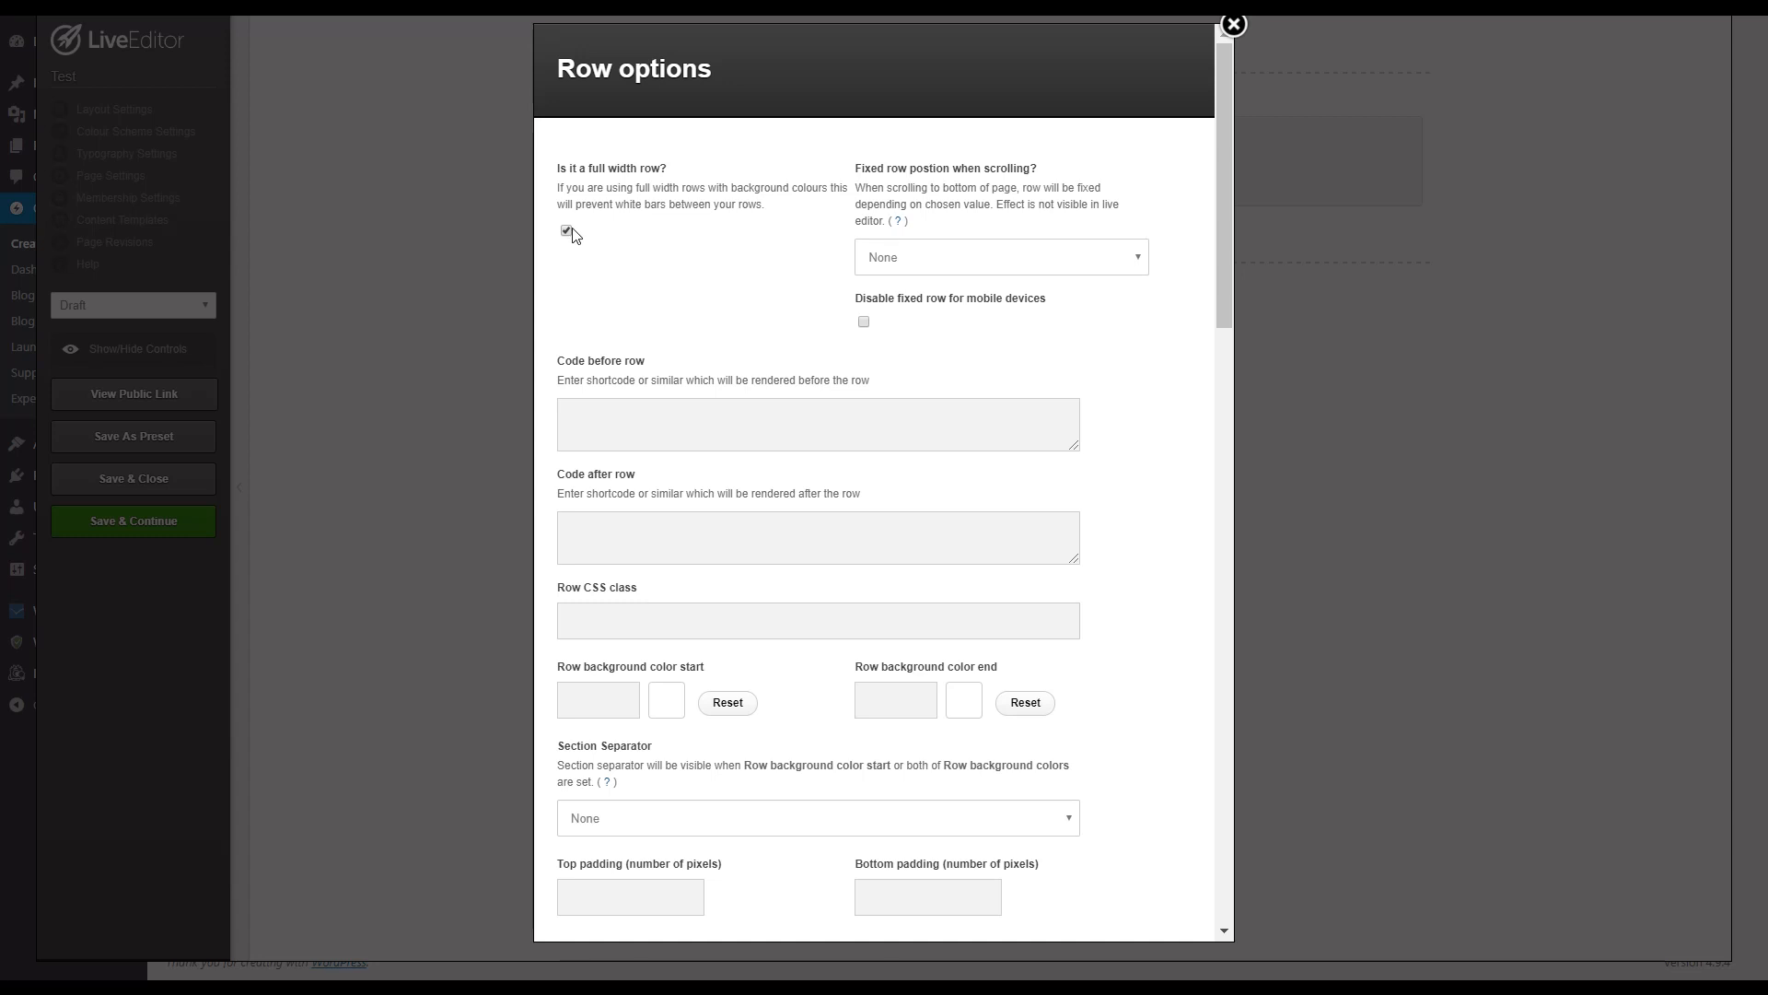
scroll(684, 277, down, 1)
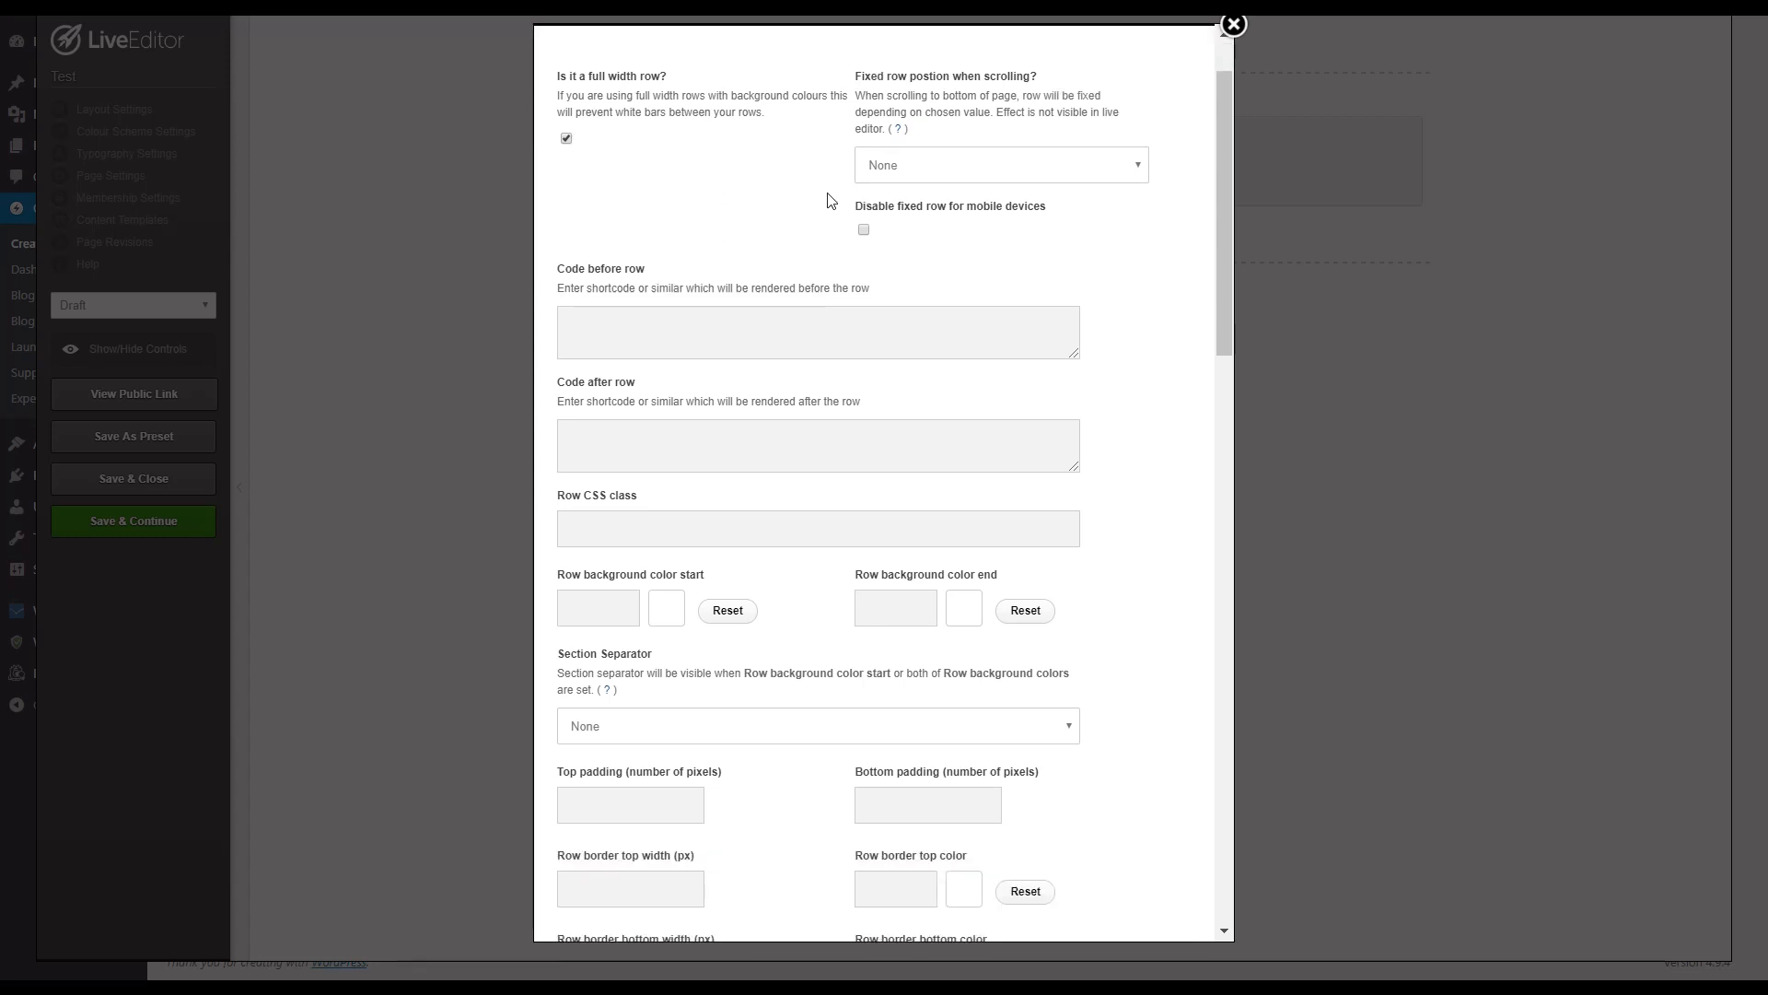
scroll(769, 484, down, 5)
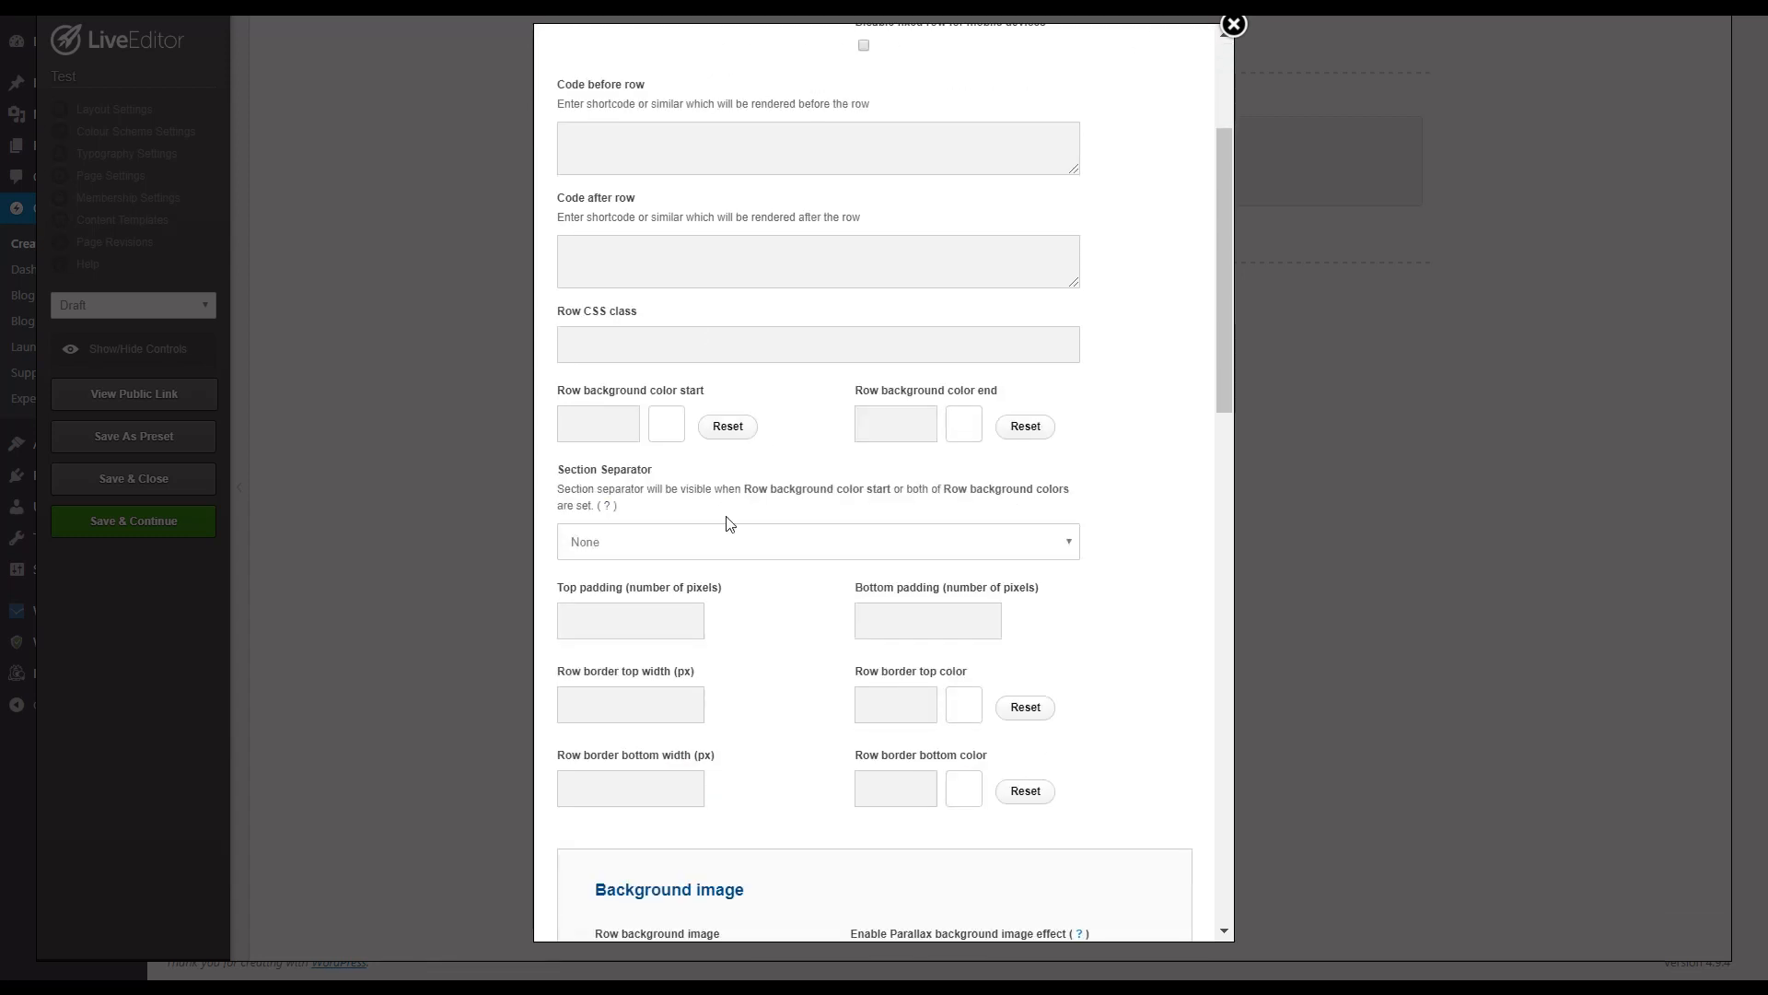
click(616, 340)
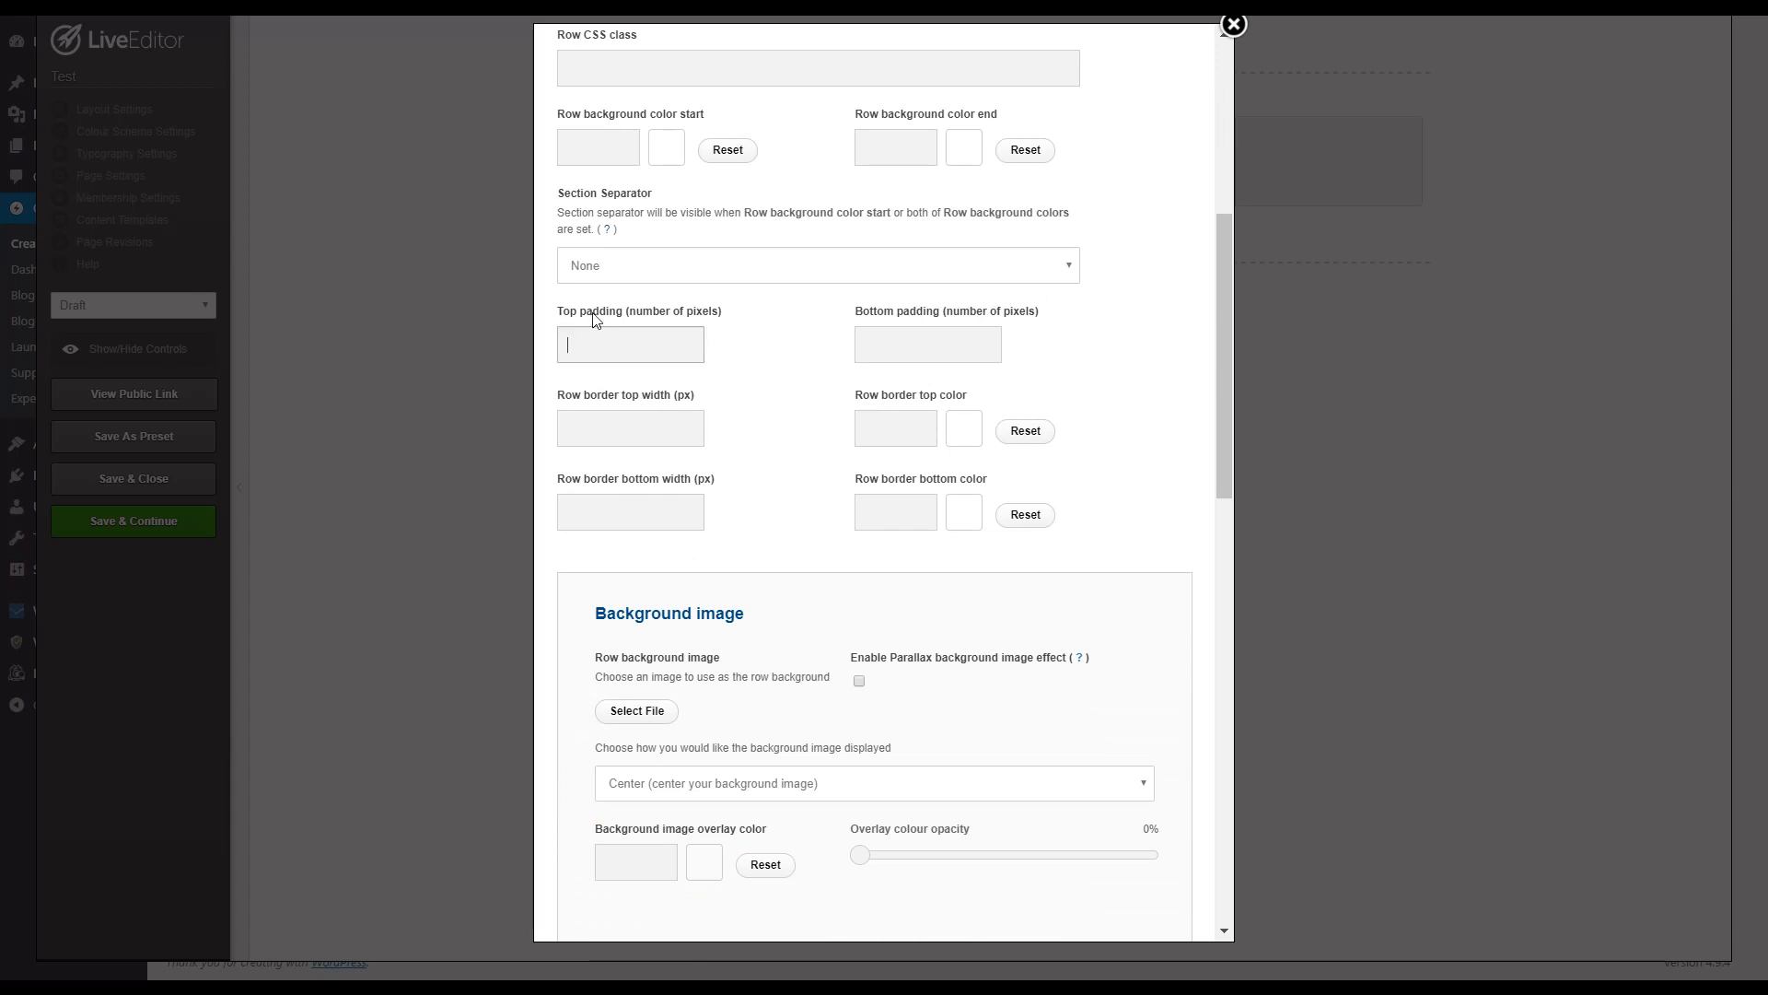
click(883, 342)
click(635, 328)
text(50)
click(856, 346)
text(50)
click(1094, 348)
Step: Review the row's background image, delay, changing background colour and background video options, and update the row
scroll(795, 409, down, 3)
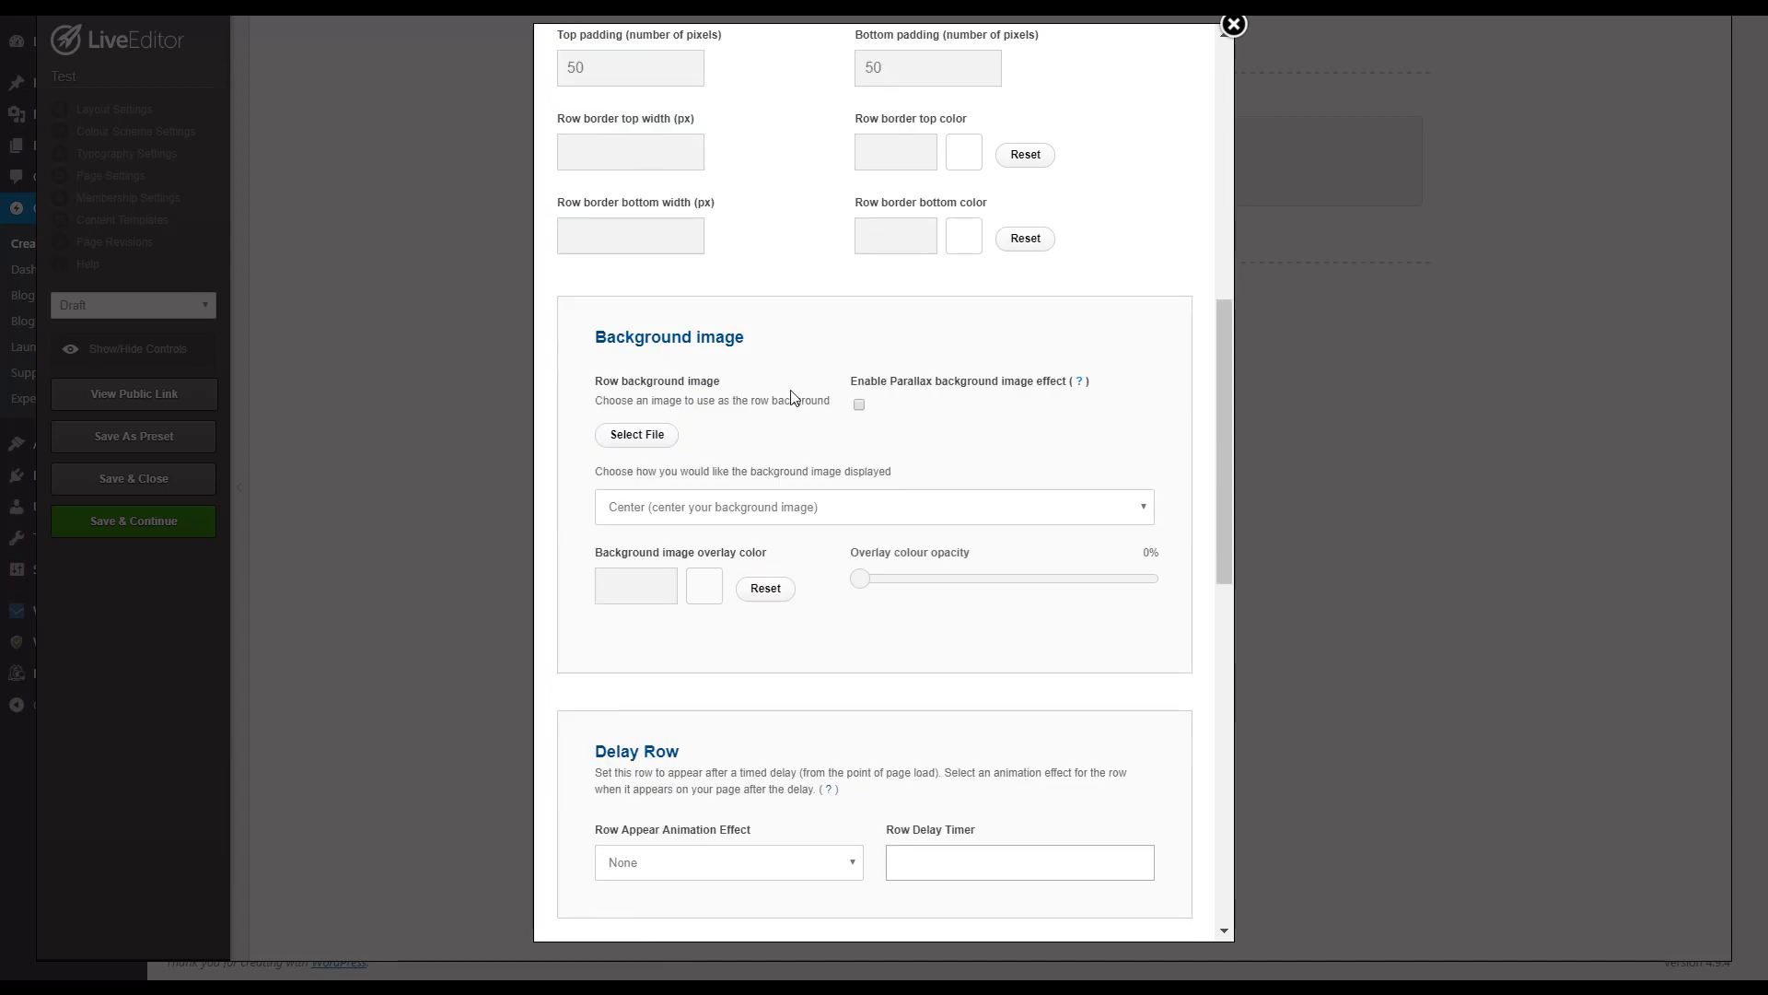
scroll(776, 364, down, 2)
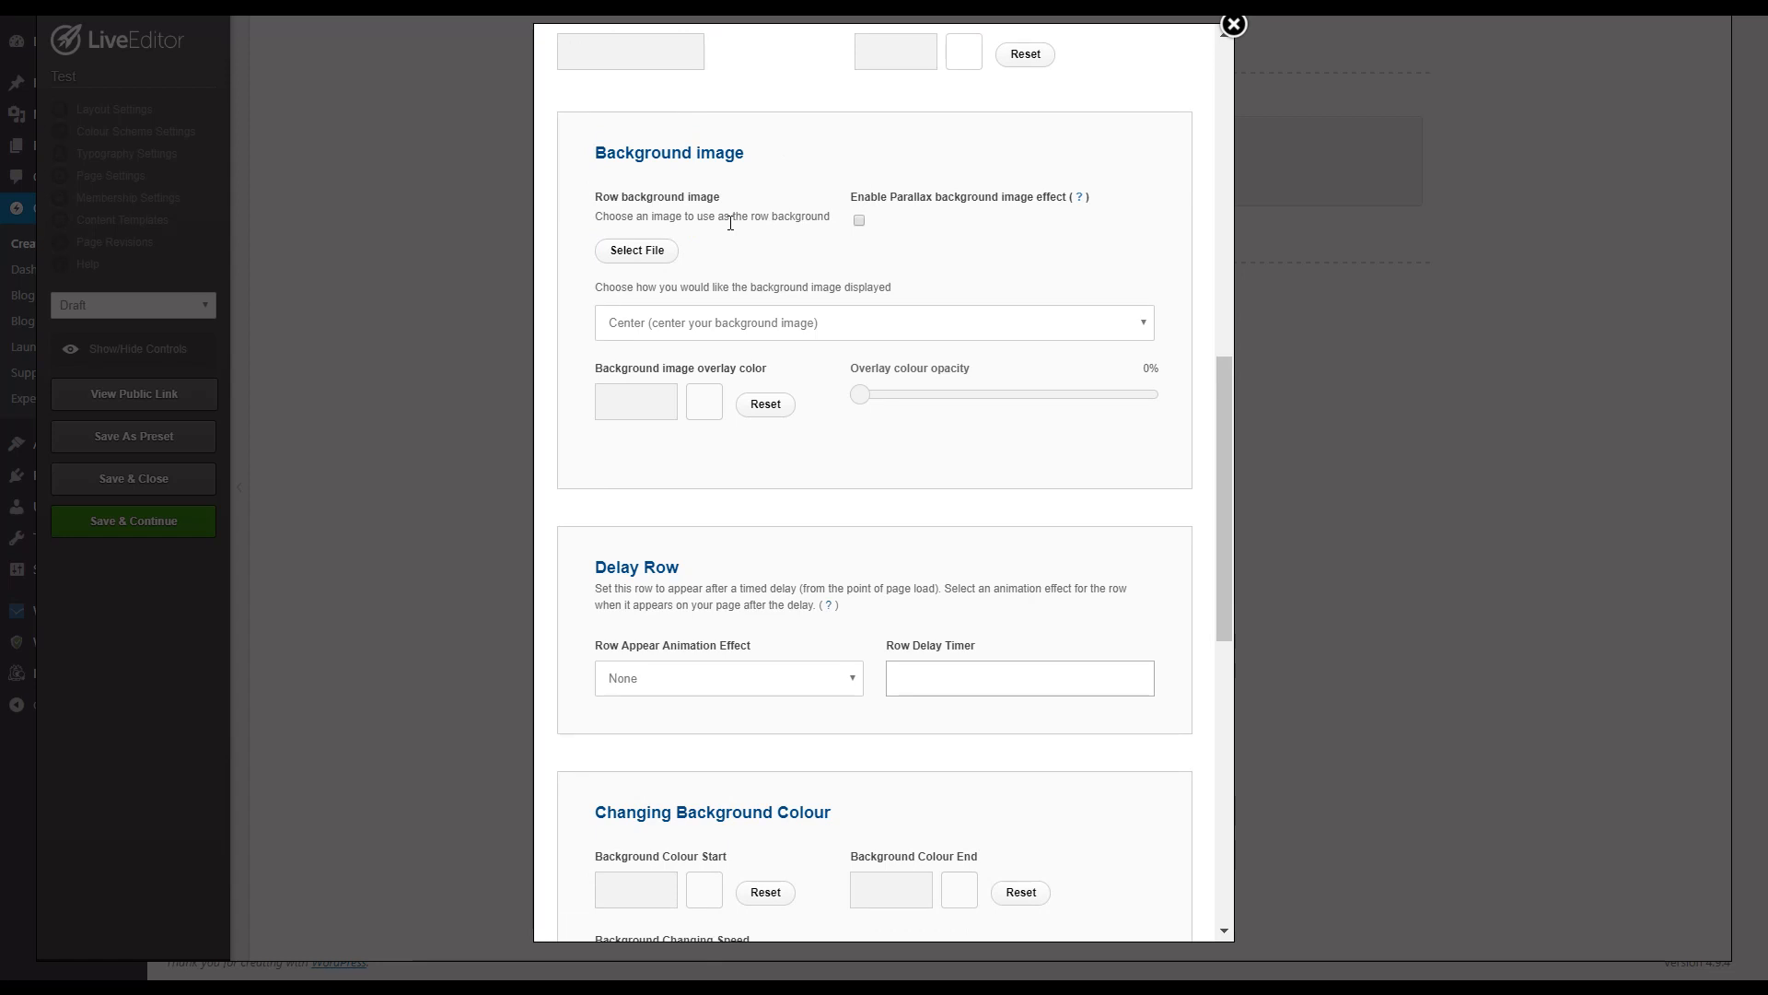
scroll(828, 350, up, 1)
scroll(838, 502, down, 9)
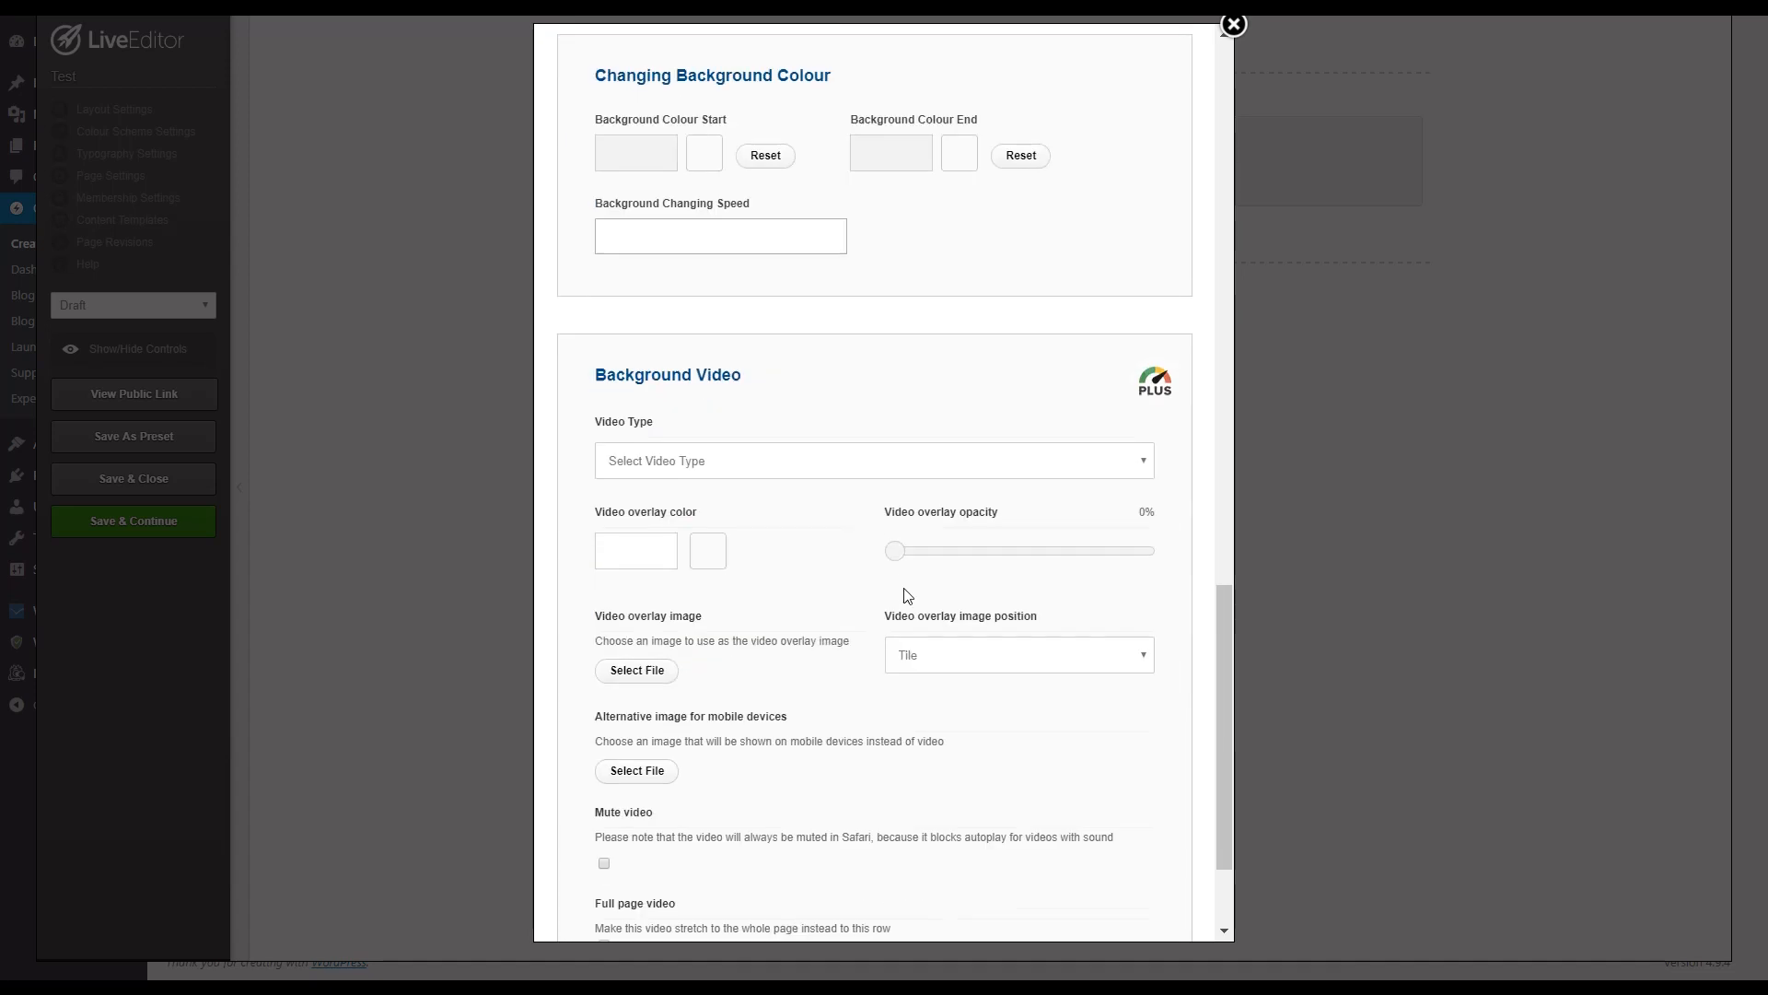
scroll(904, 590, down, 2)
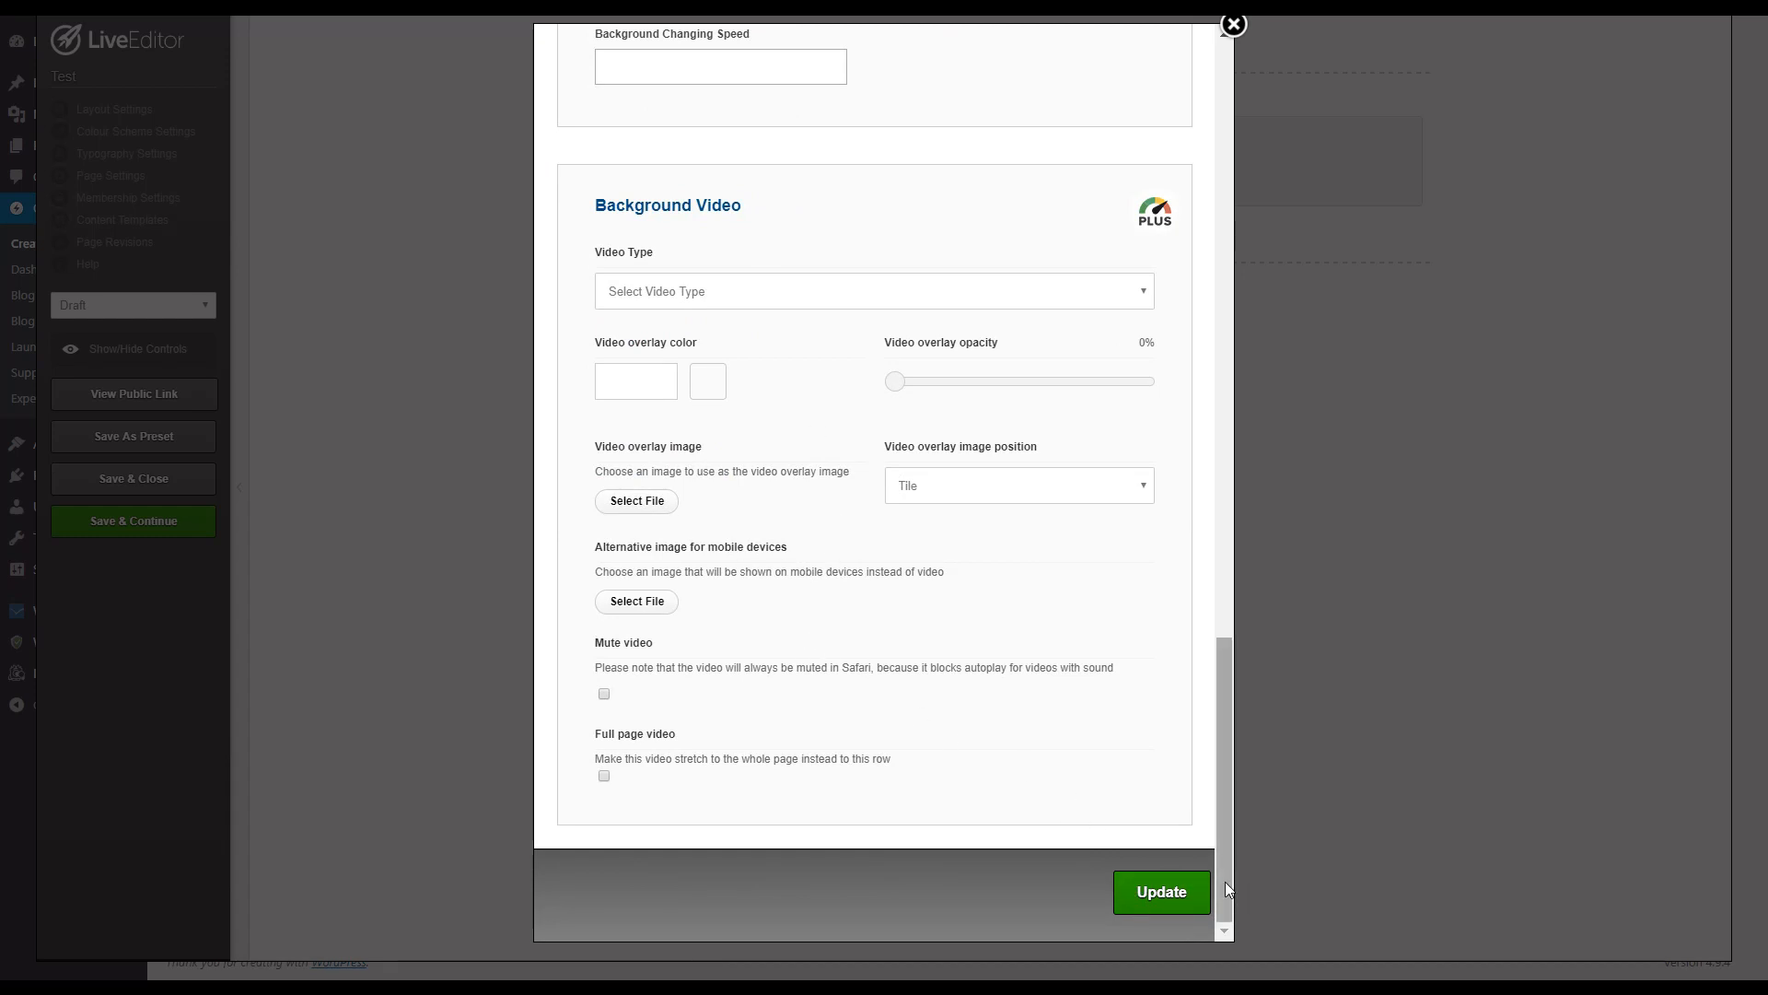
click(1161, 892)
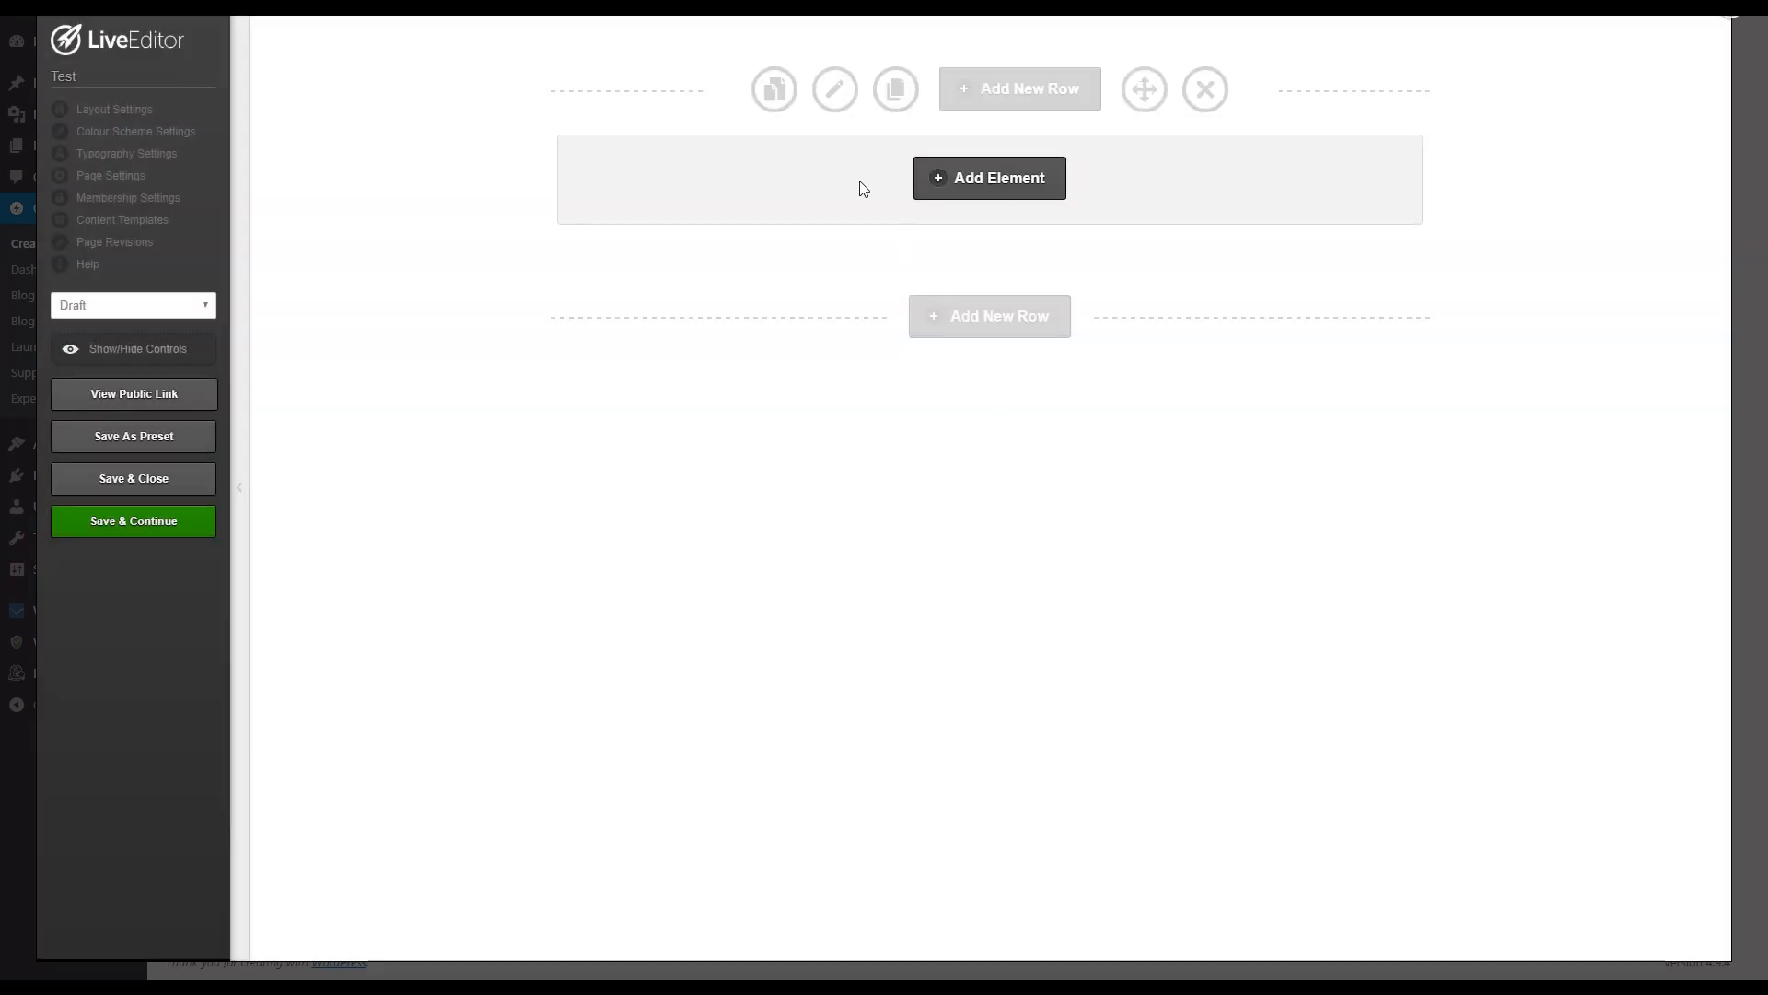
Step: Search for "headl" and add a Headline element to the row with the style "Standard Headline, No Additional Styling"
click(985, 180)
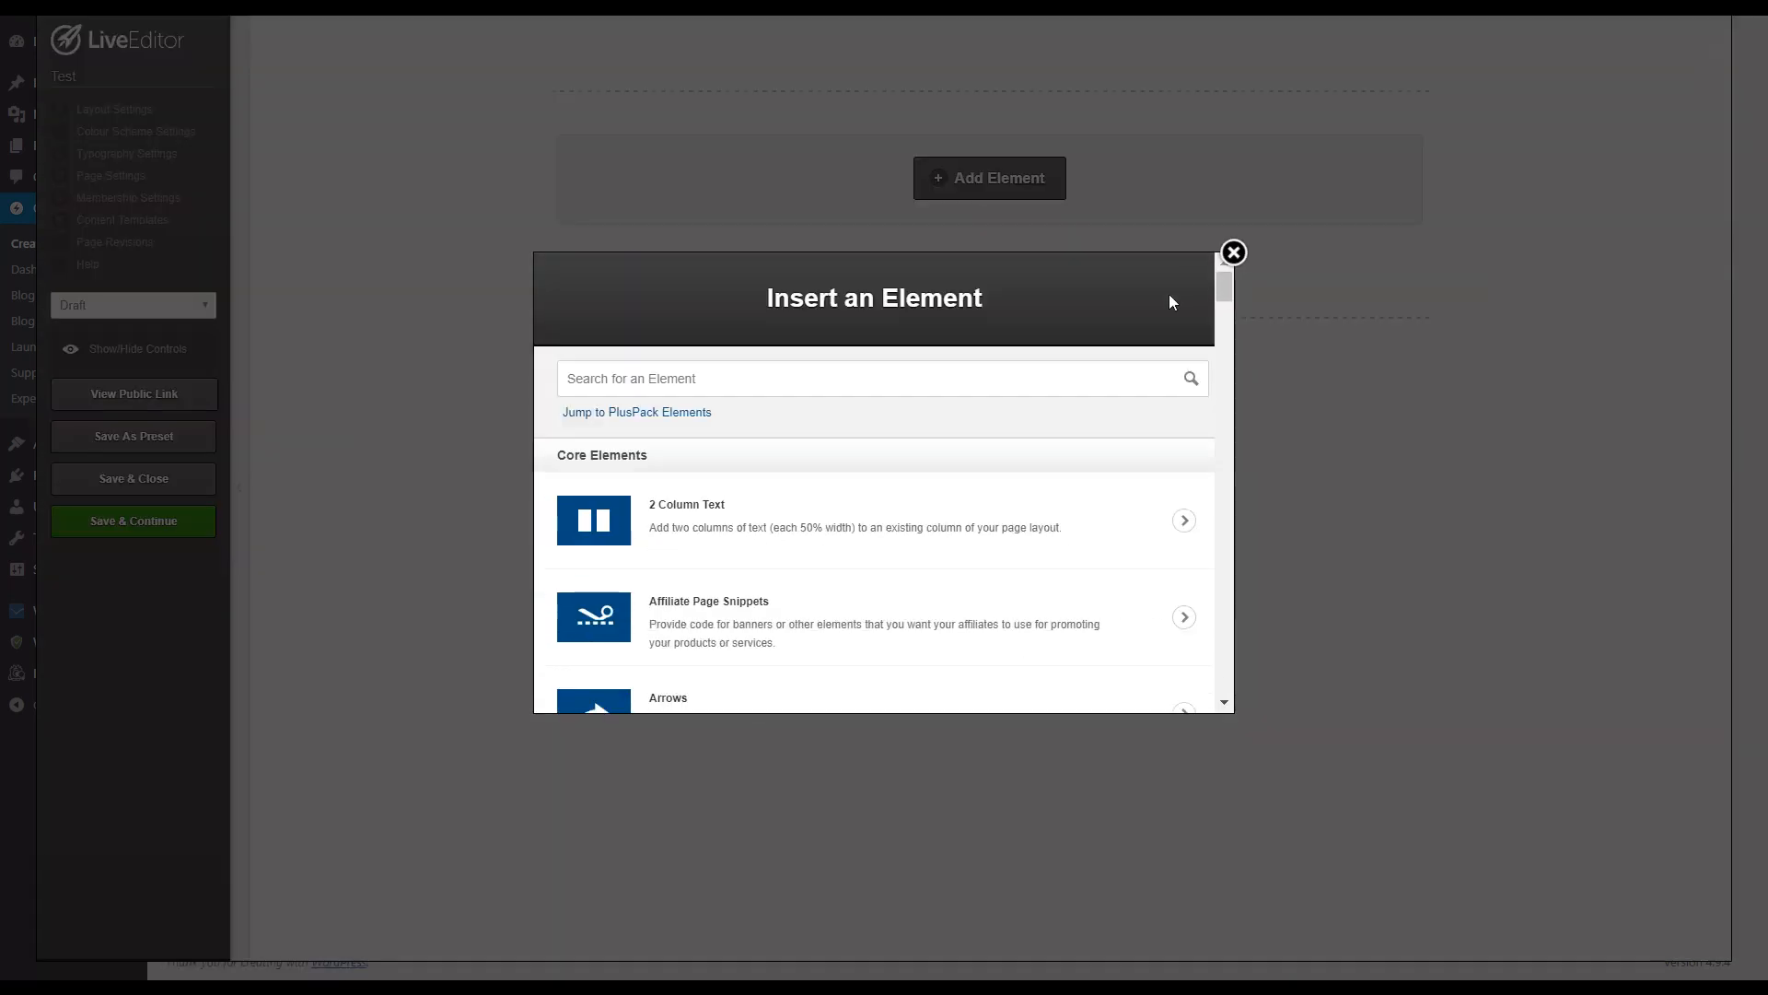
scroll(1225, 295, down, 1)
scroll(1122, 349, up, 1)
click(930, 374)
text(headl)
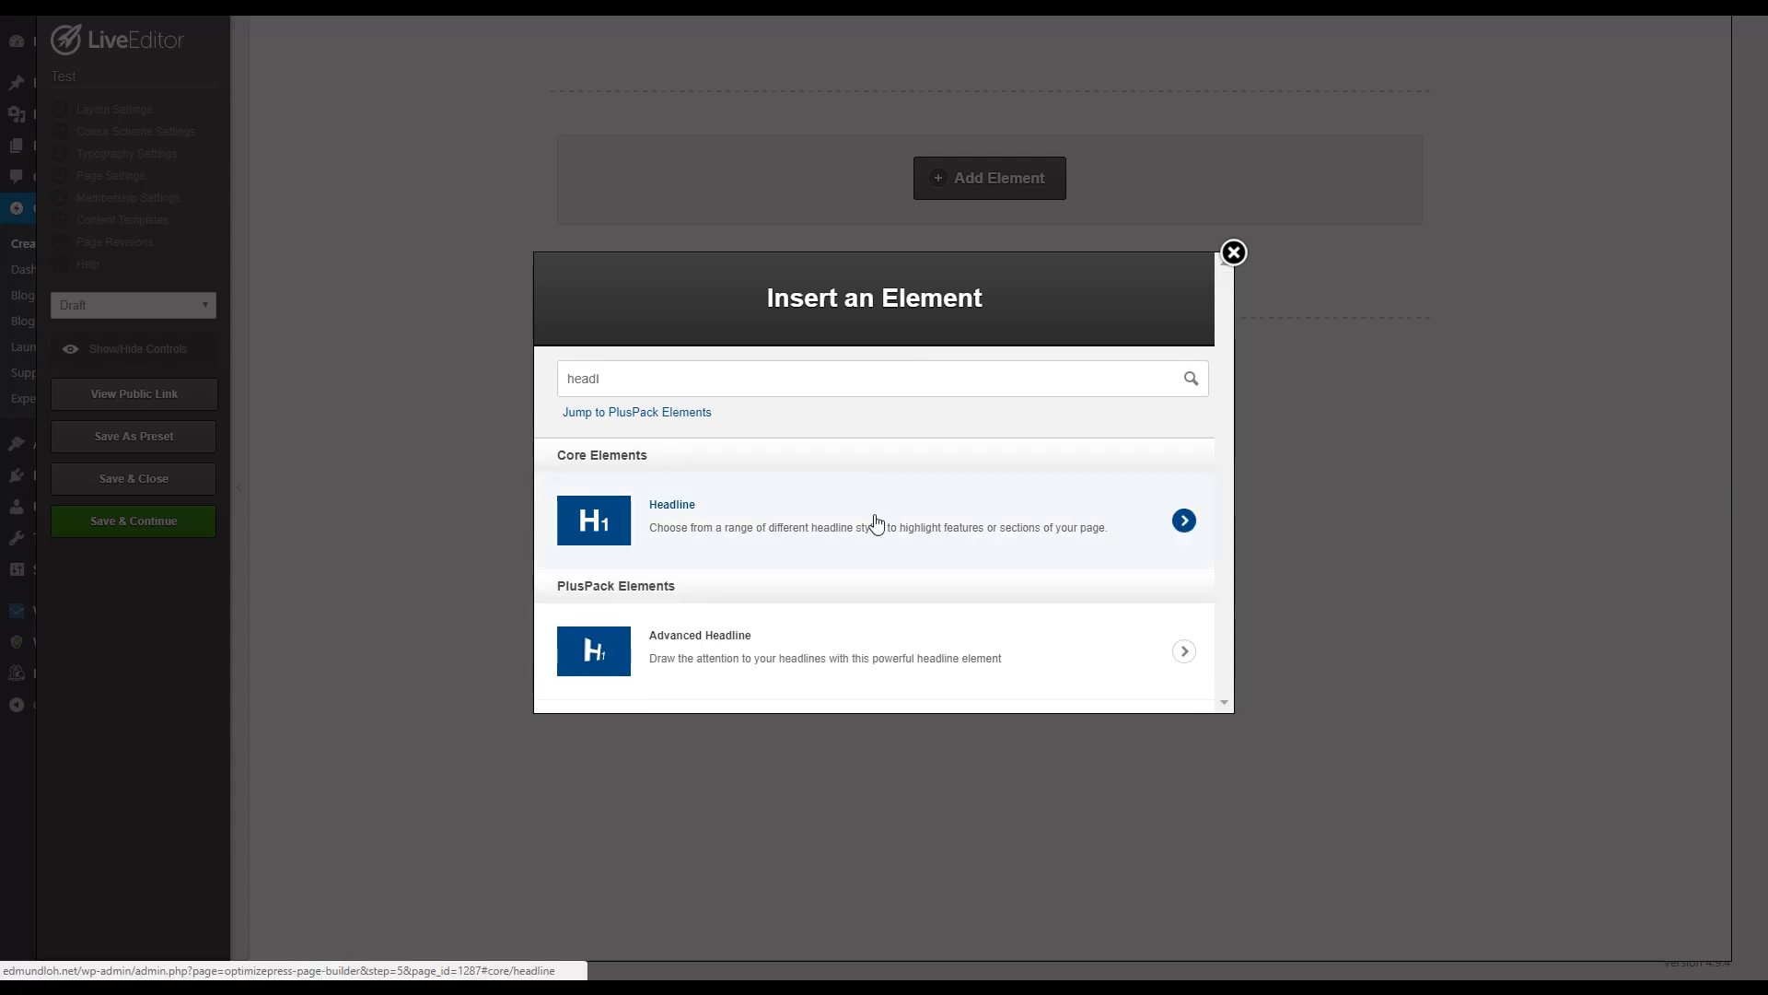
click(875, 523)
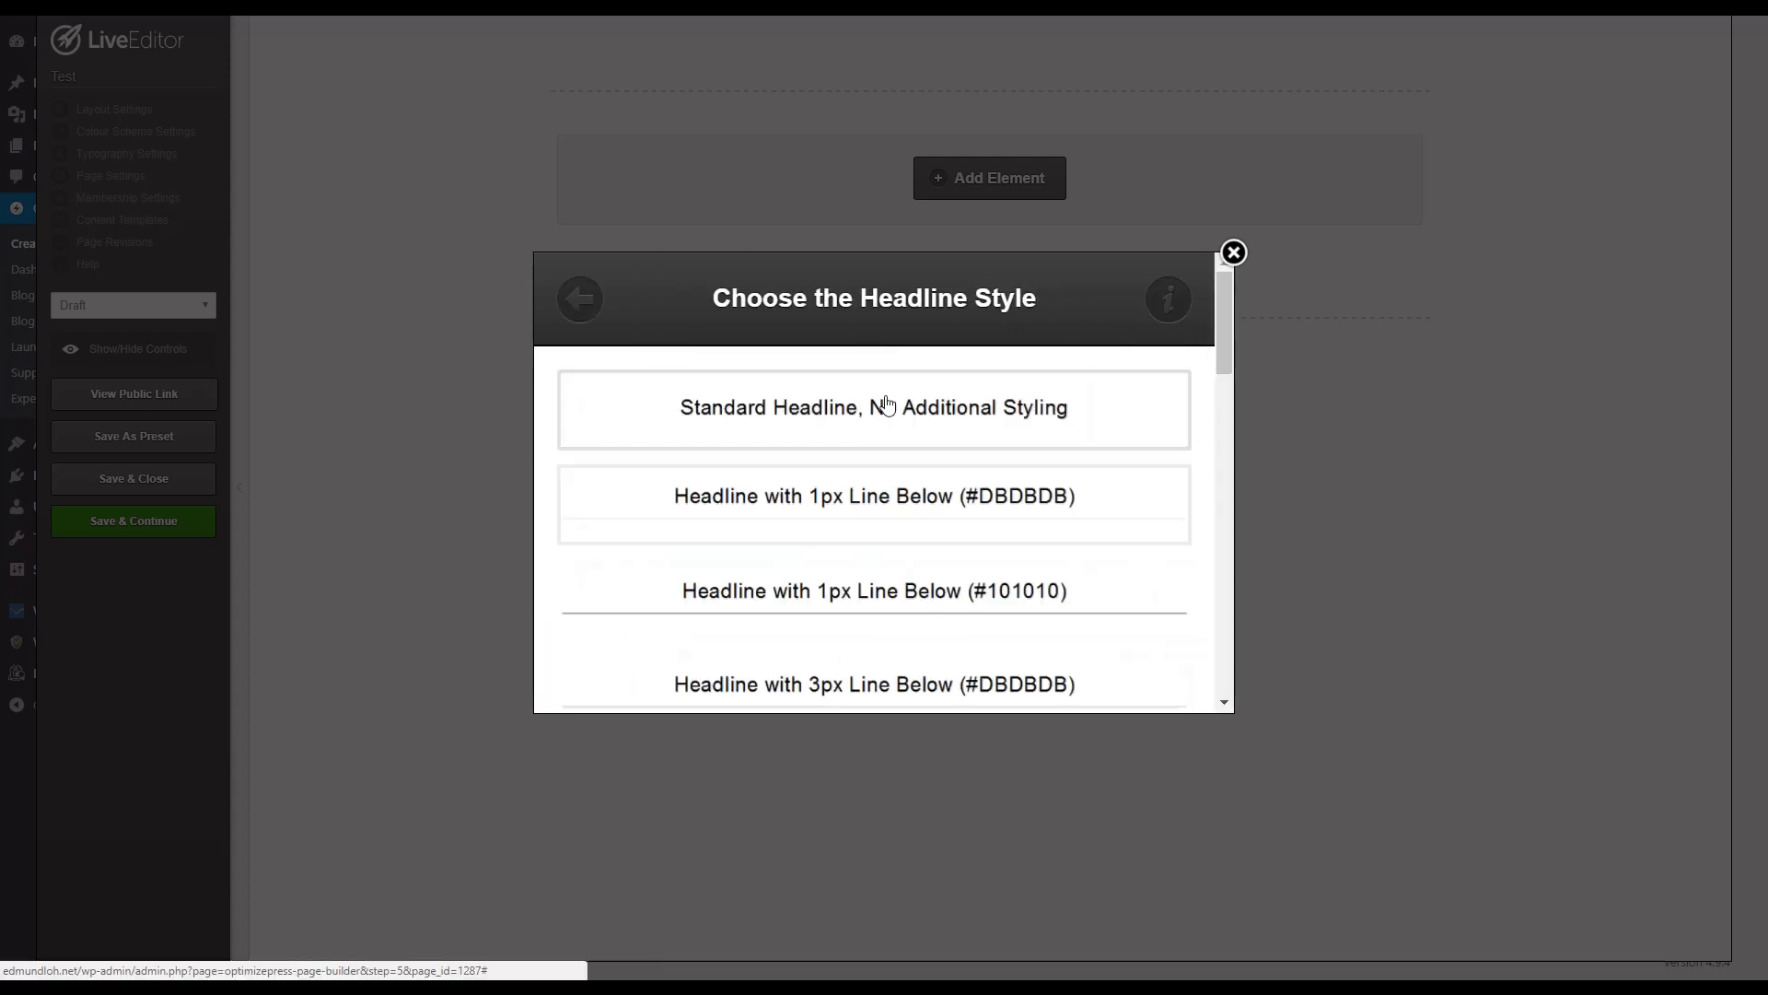
scroll(908, 469, down, 8)
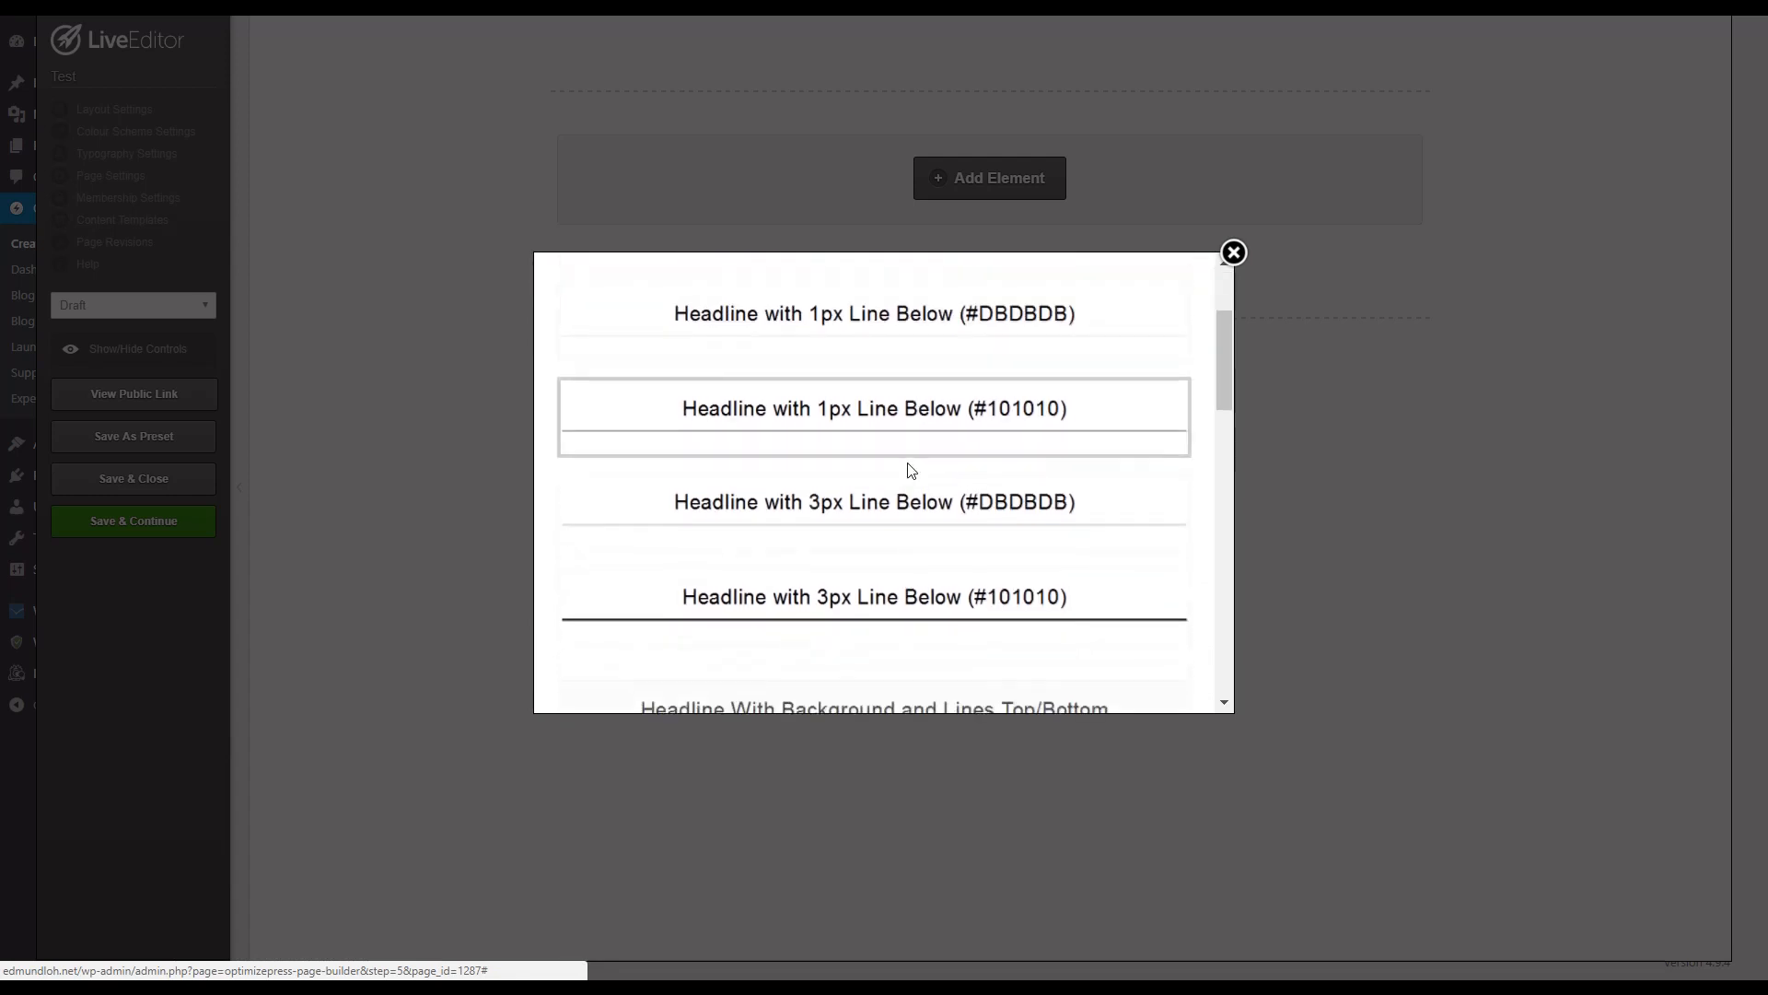
scroll(900, 462, up, 8)
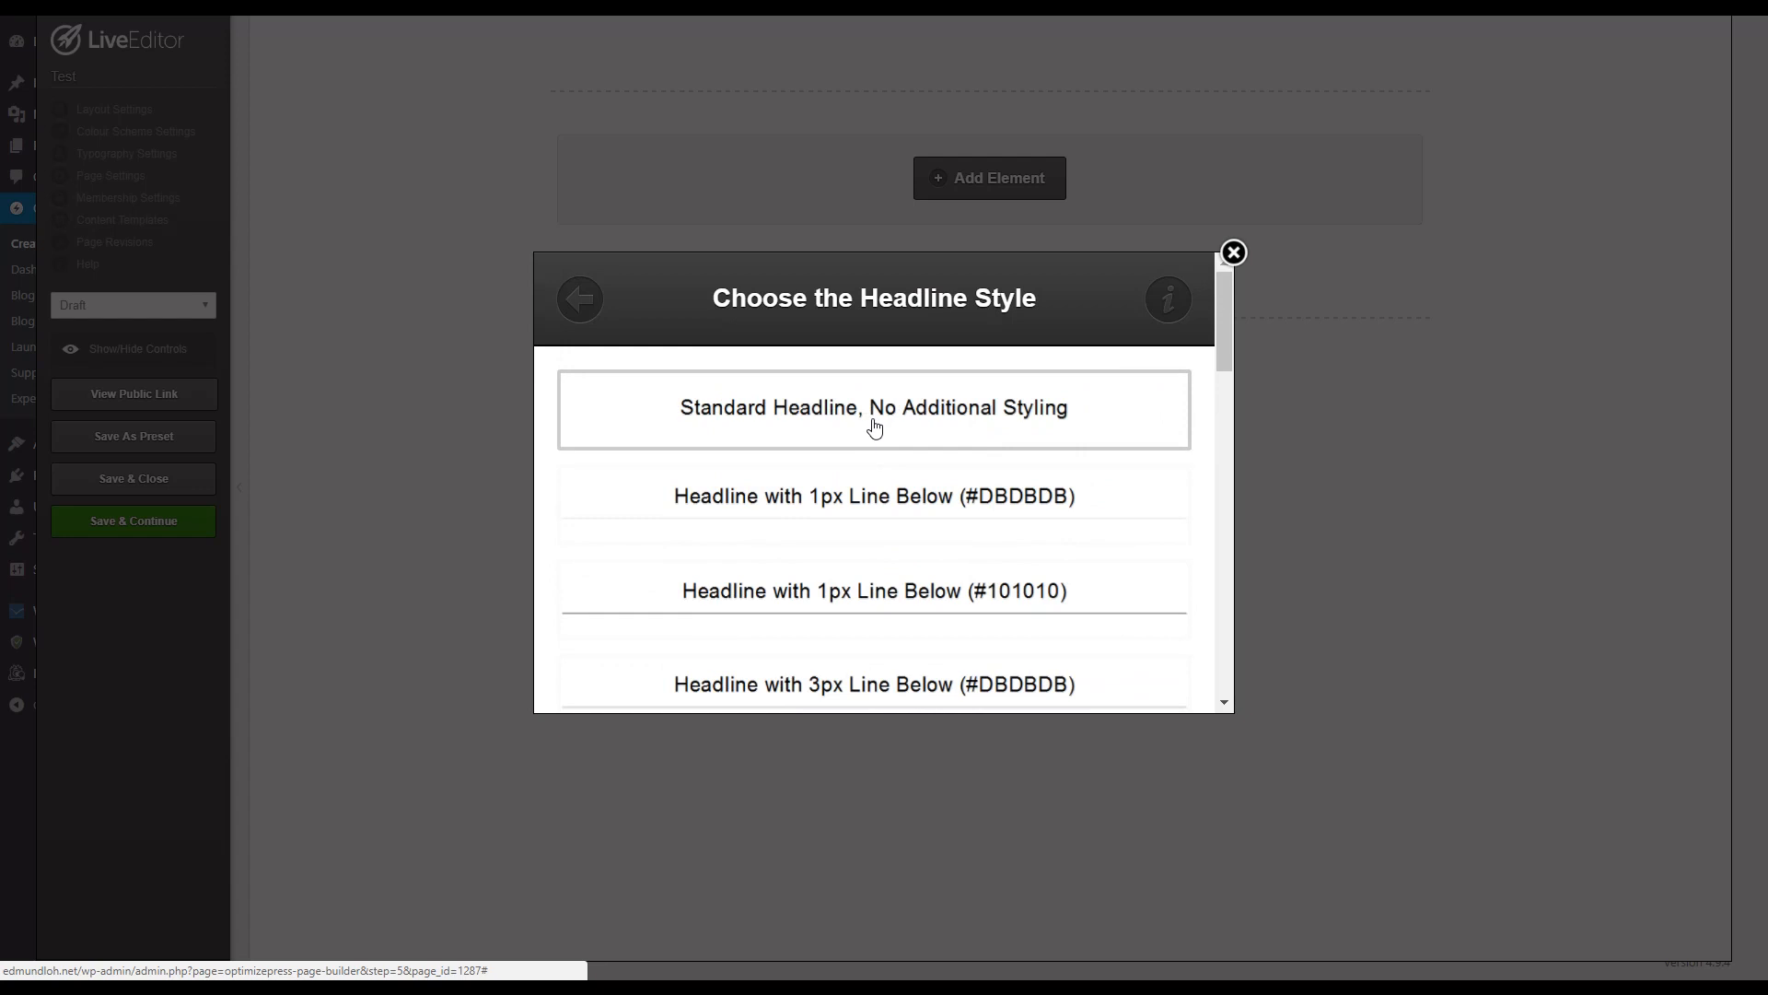
click(874, 425)
Step: Replace the placeholder headline text with "FREE BOOK: Discover 4 Easy Steps To Making 5 Figures Per Month Online"
key(ctrl+a)
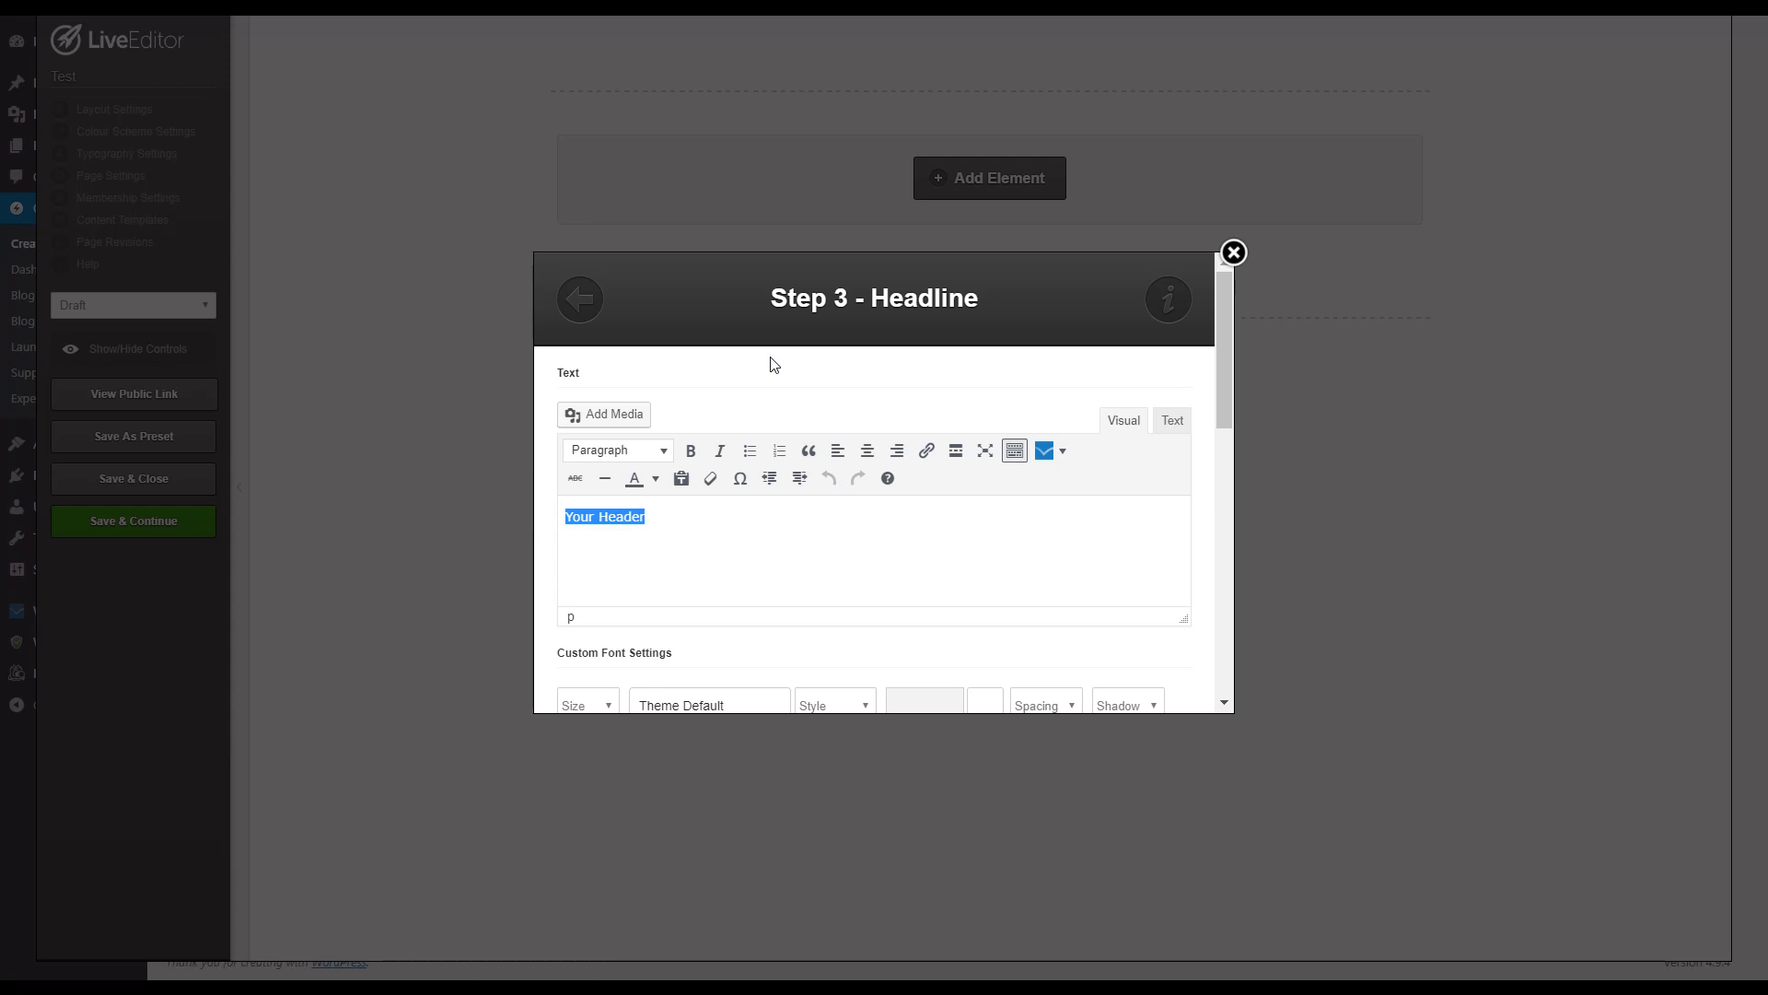
text(FREE BOOK:)
text( Dis)
text(cover Ho)
key(BackSpace)
key(BackSpace)
text(4 Easy Steps To M)
key(BackSpace)
key(BackSpace)
text(o Making 5 Digu)
key(BackSpace)
text(Figures)
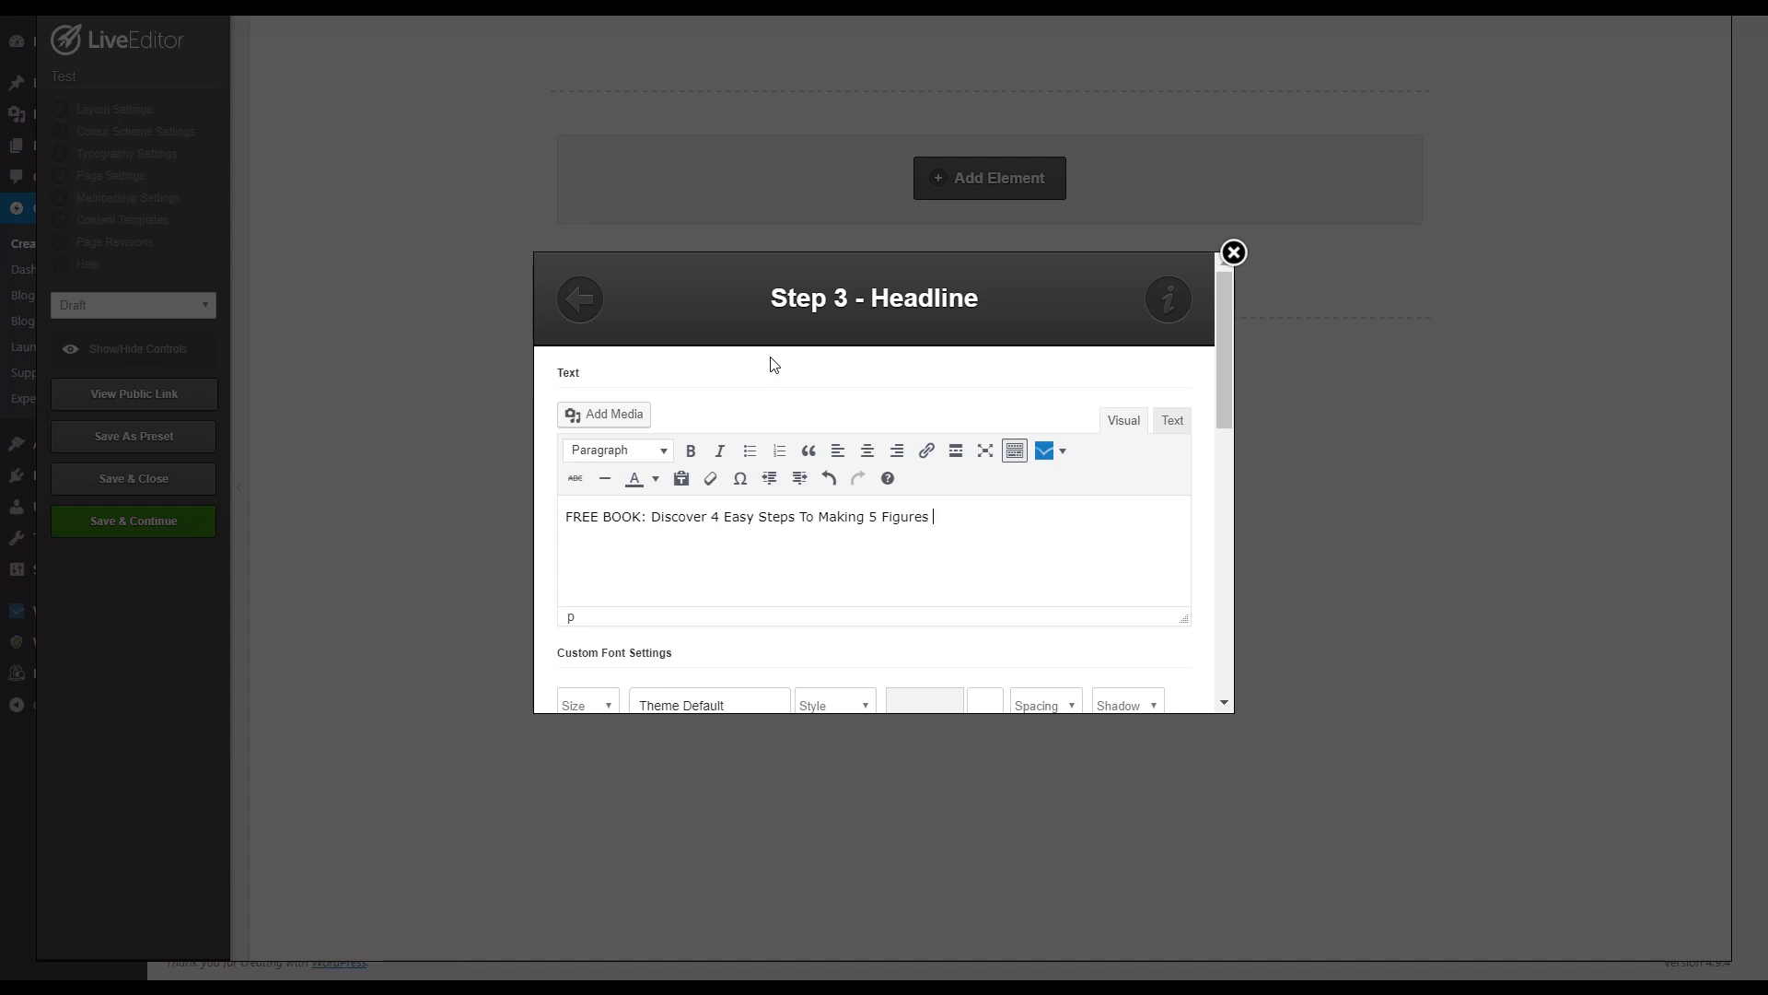
text( Per Monnth Online)
Step: Underline the words "FREE BOOK" in the headline text
drag(644, 516, 467, 486)
key(ctrl+u)
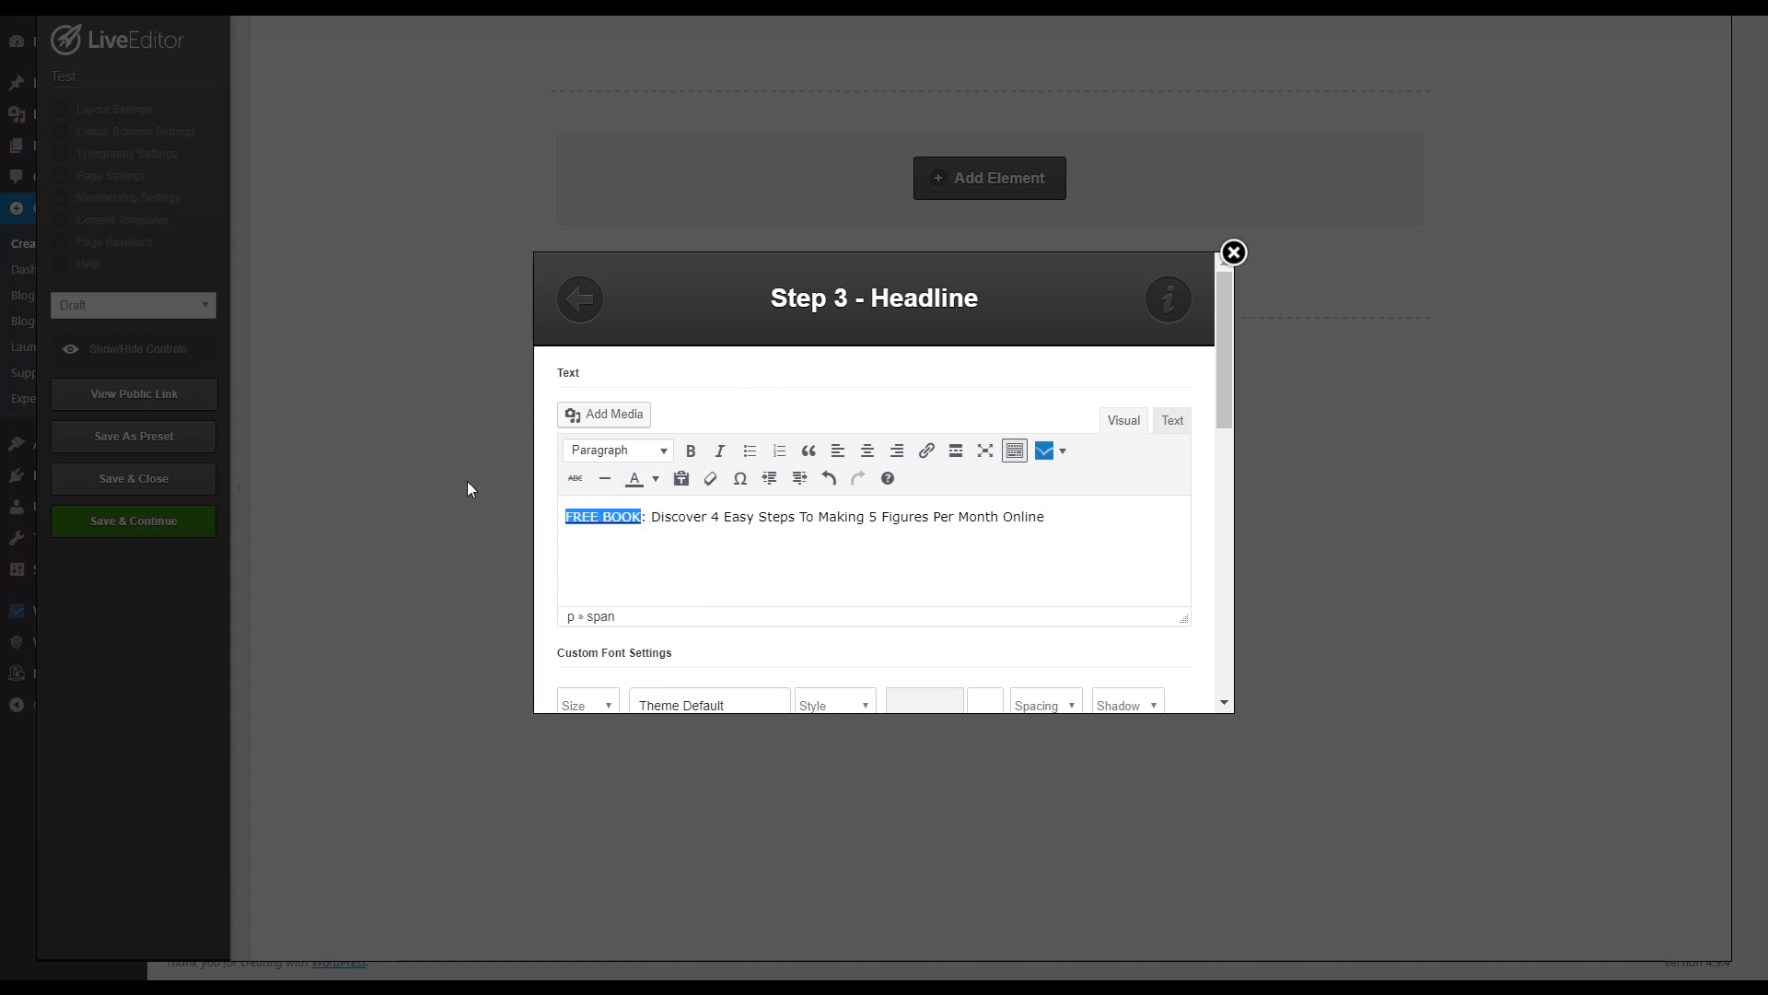
click(764, 559)
drag(643, 517, 534, 521)
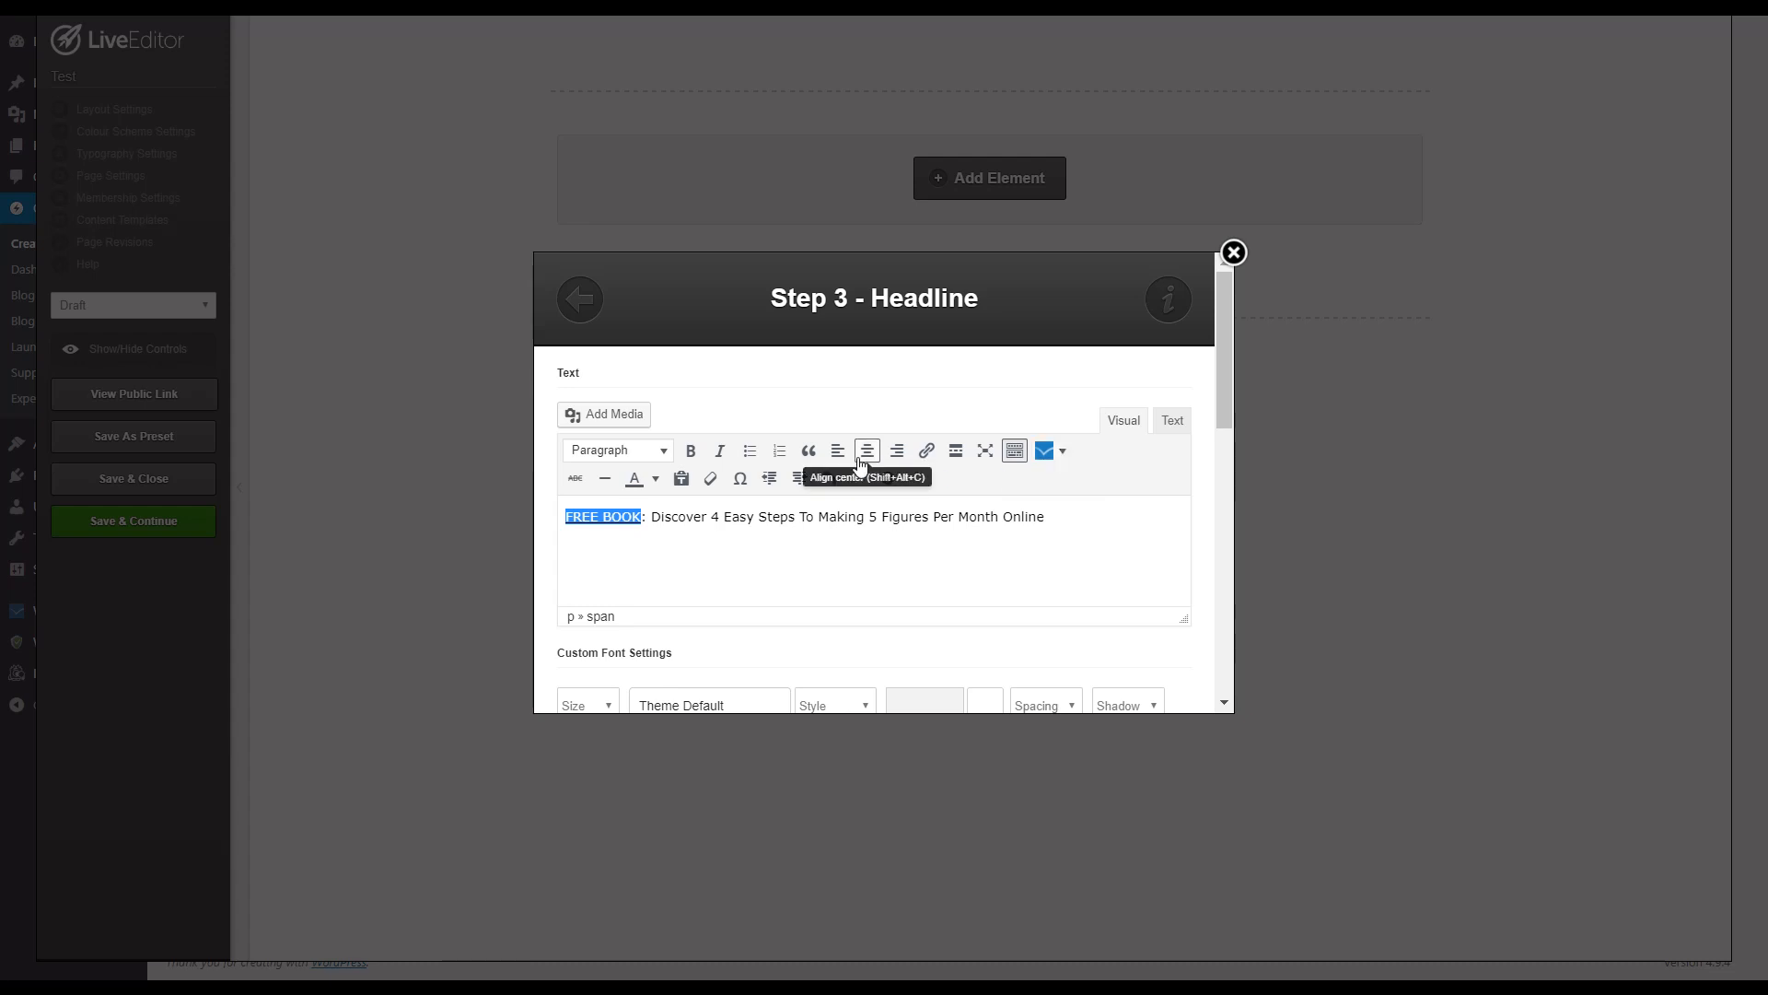
click(1078, 514)
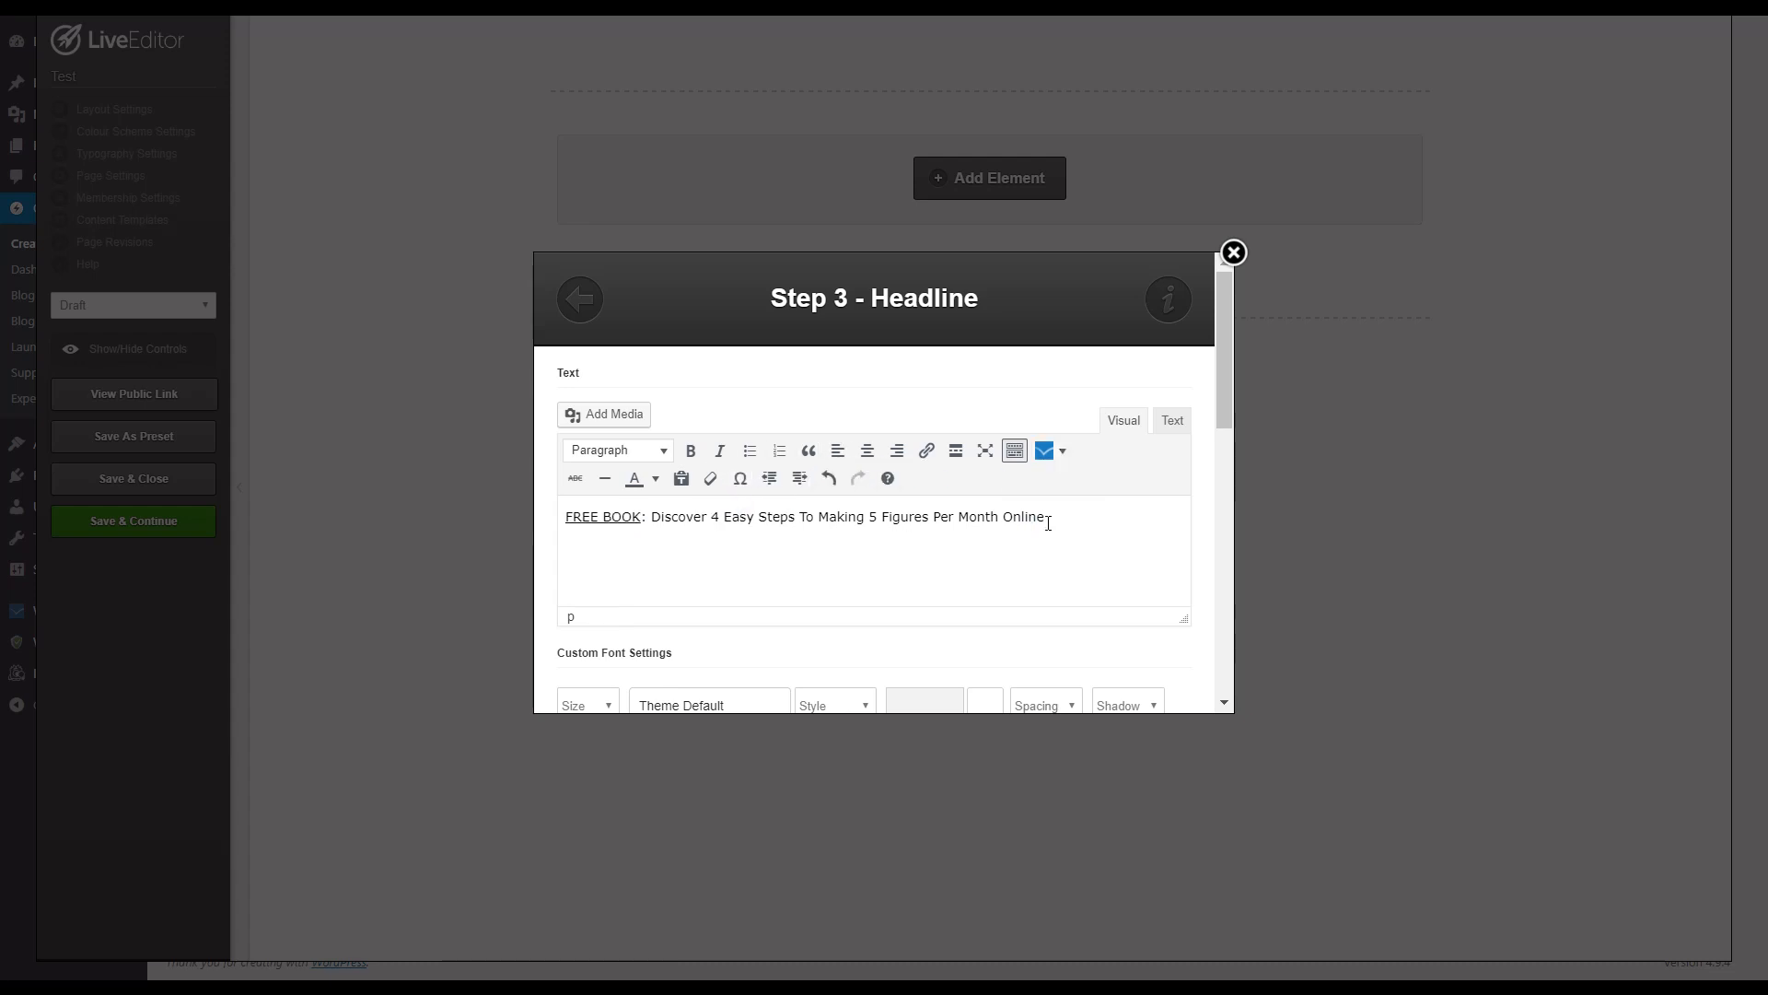
Step: Set the headline tag to h1 and insert the headline into the row
scroll(1048, 554, down, 1)
scroll(755, 588, down, 2)
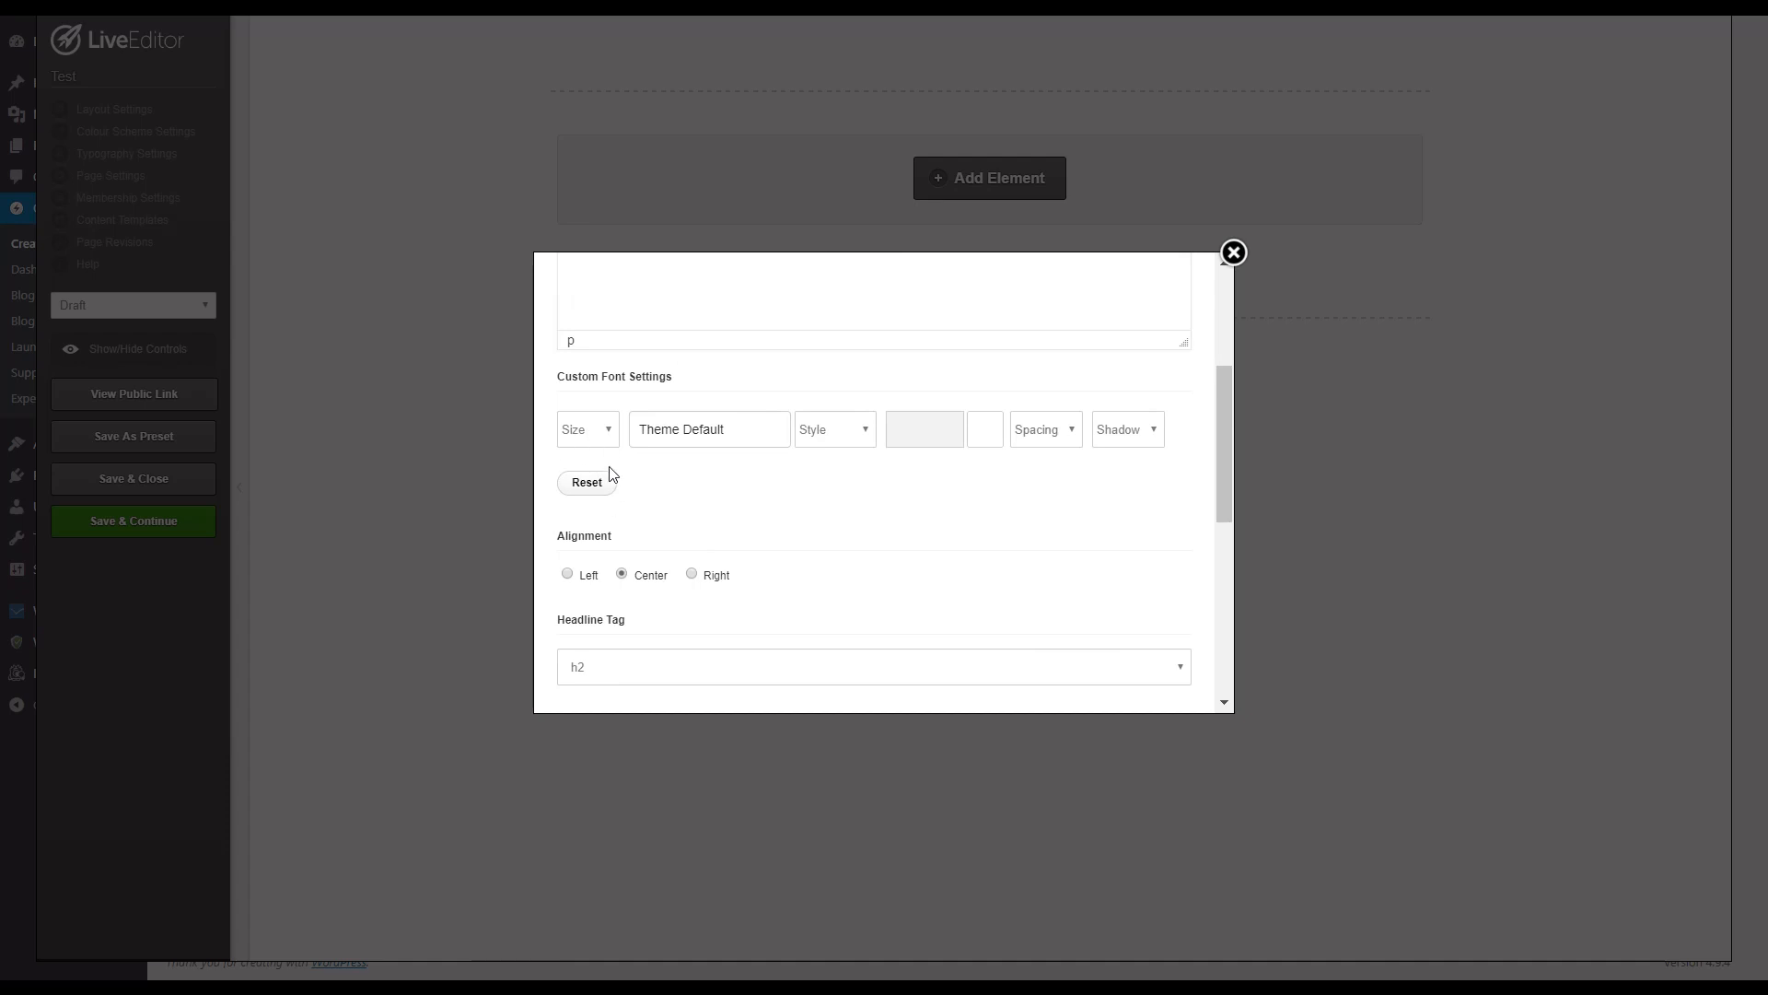
scroll(737, 512, down, 5)
scroll(685, 452, up, 4)
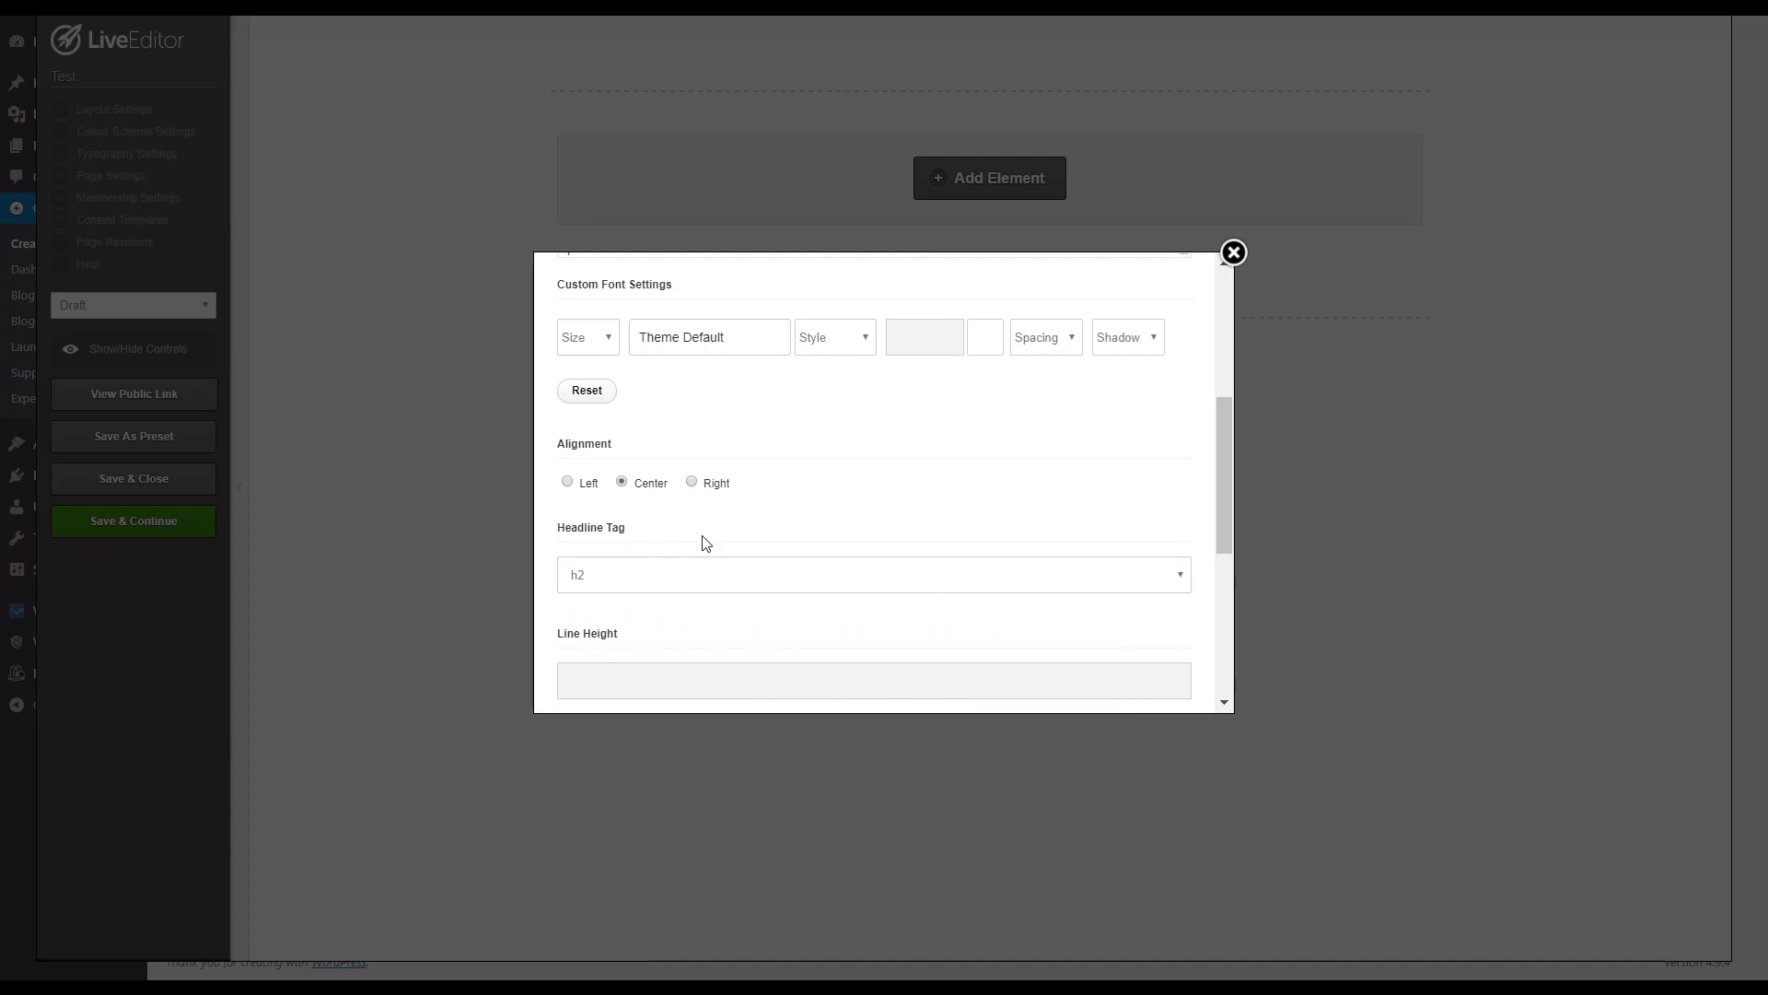
click(708, 577)
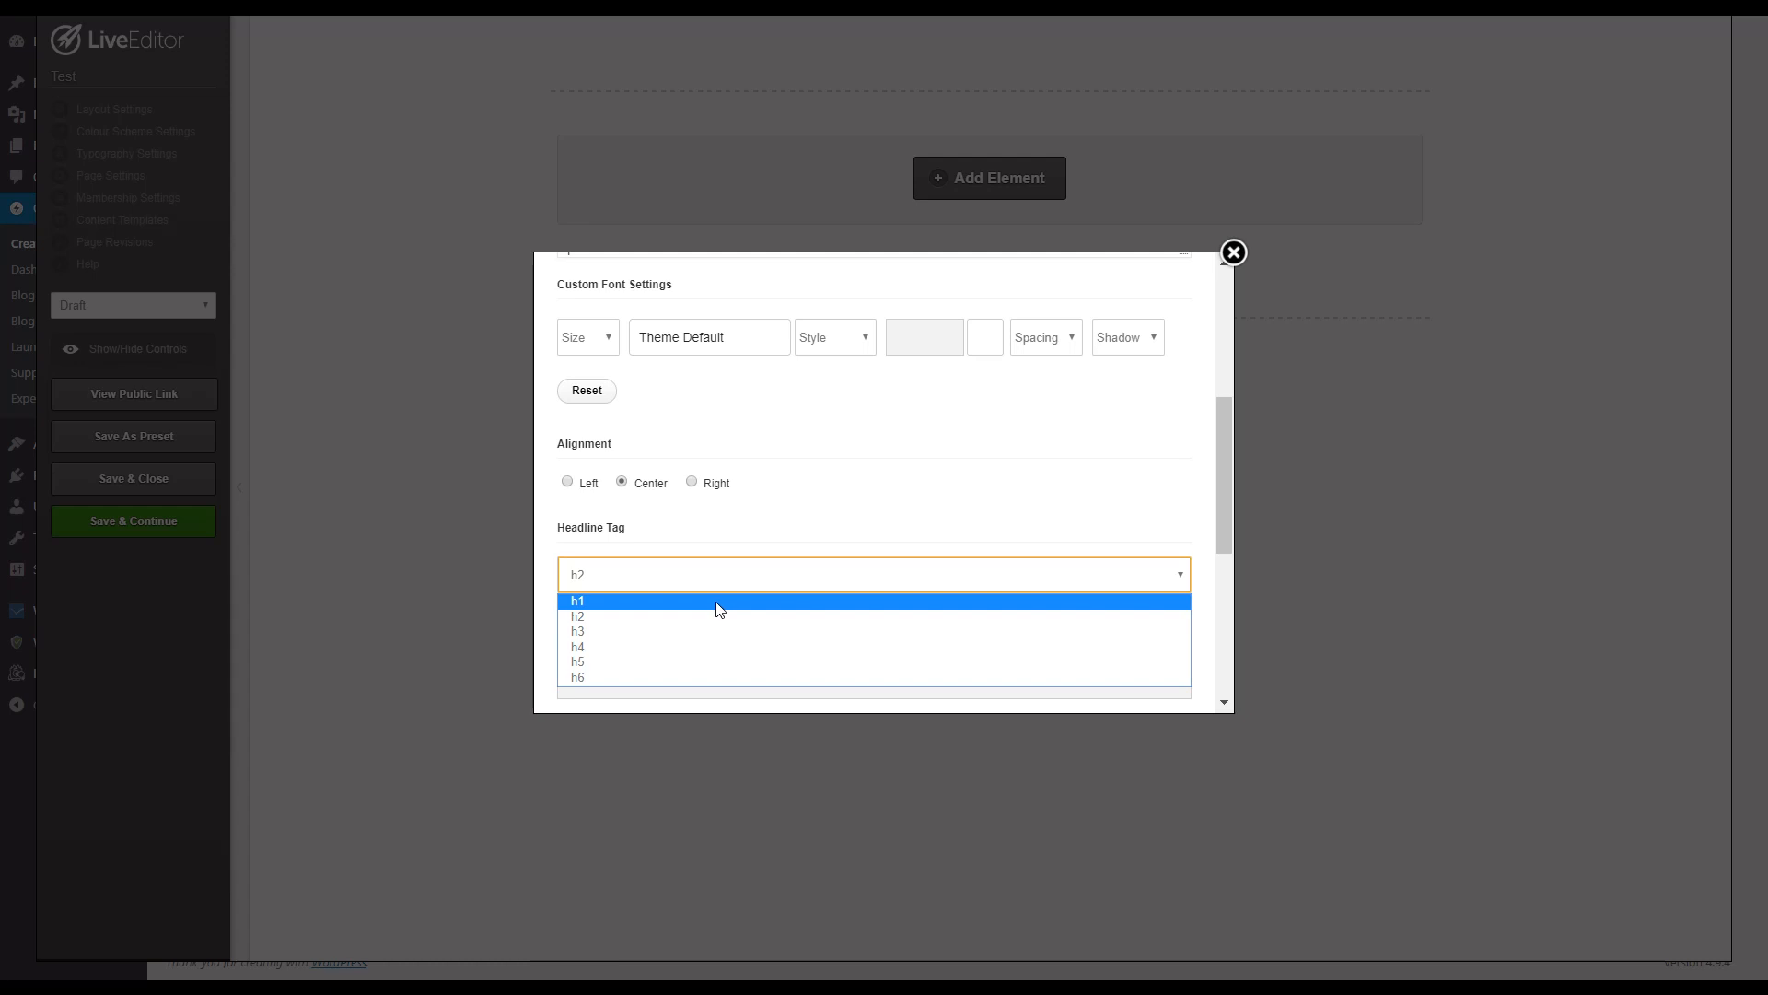
click(716, 603)
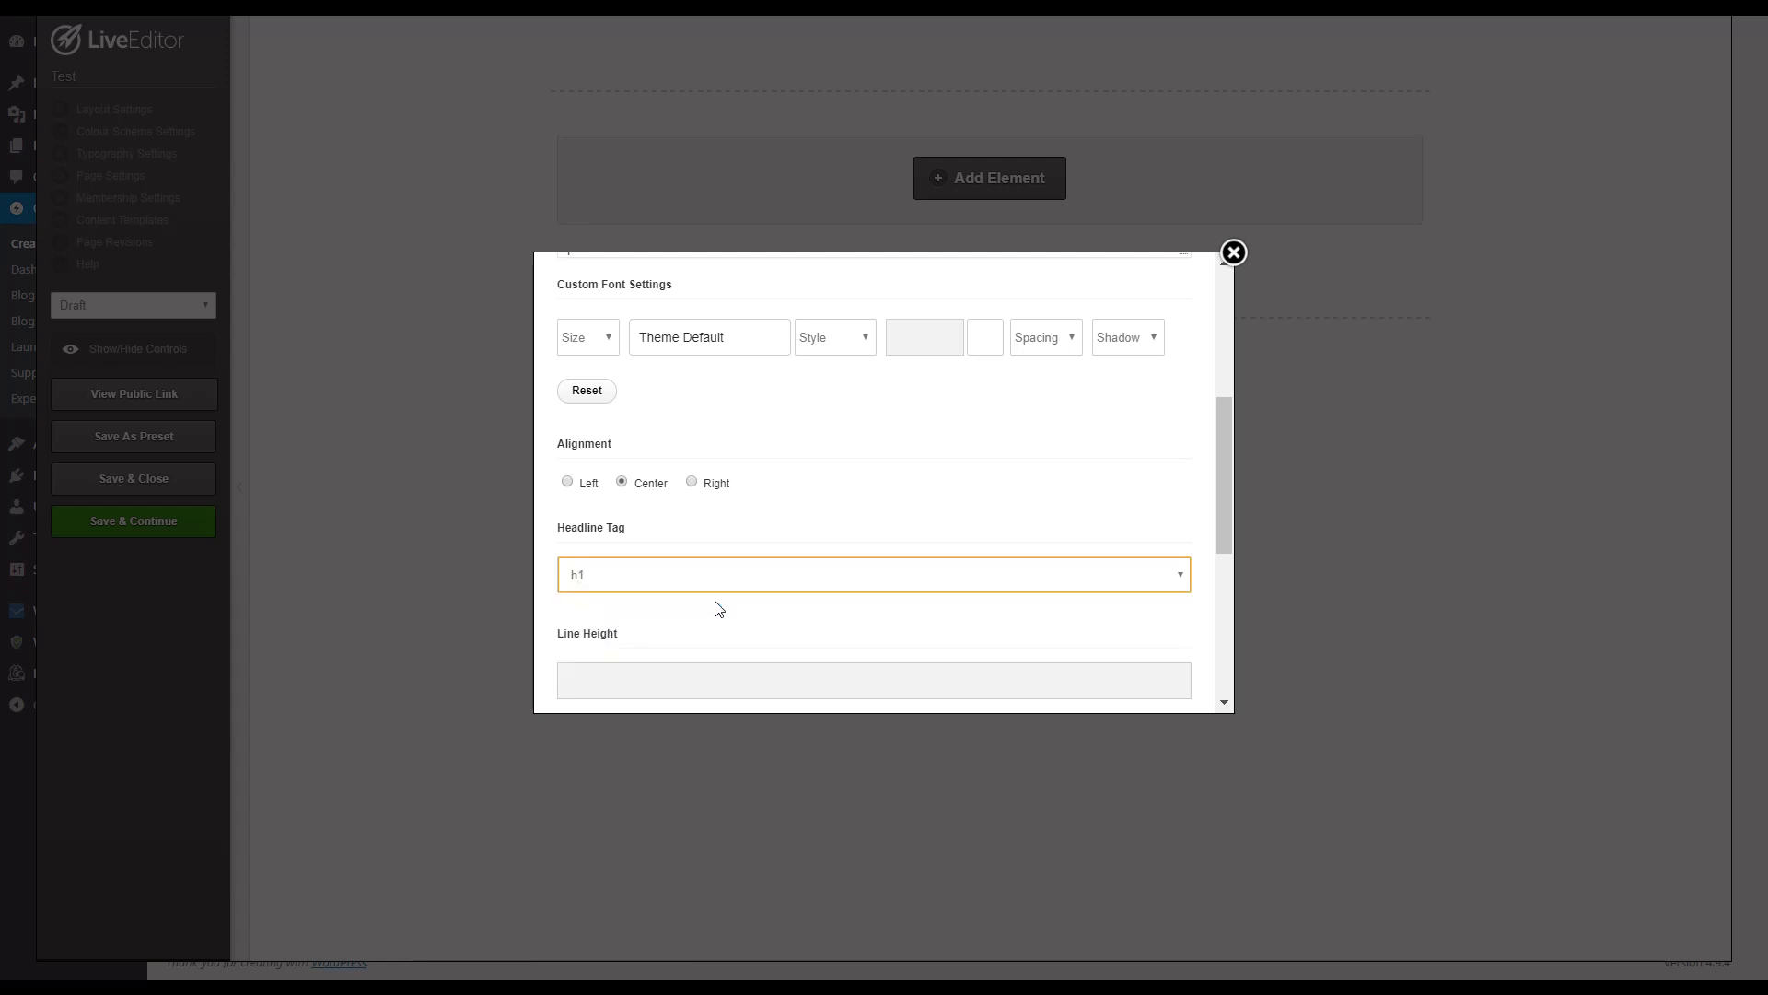
scroll(723, 617, up, 4)
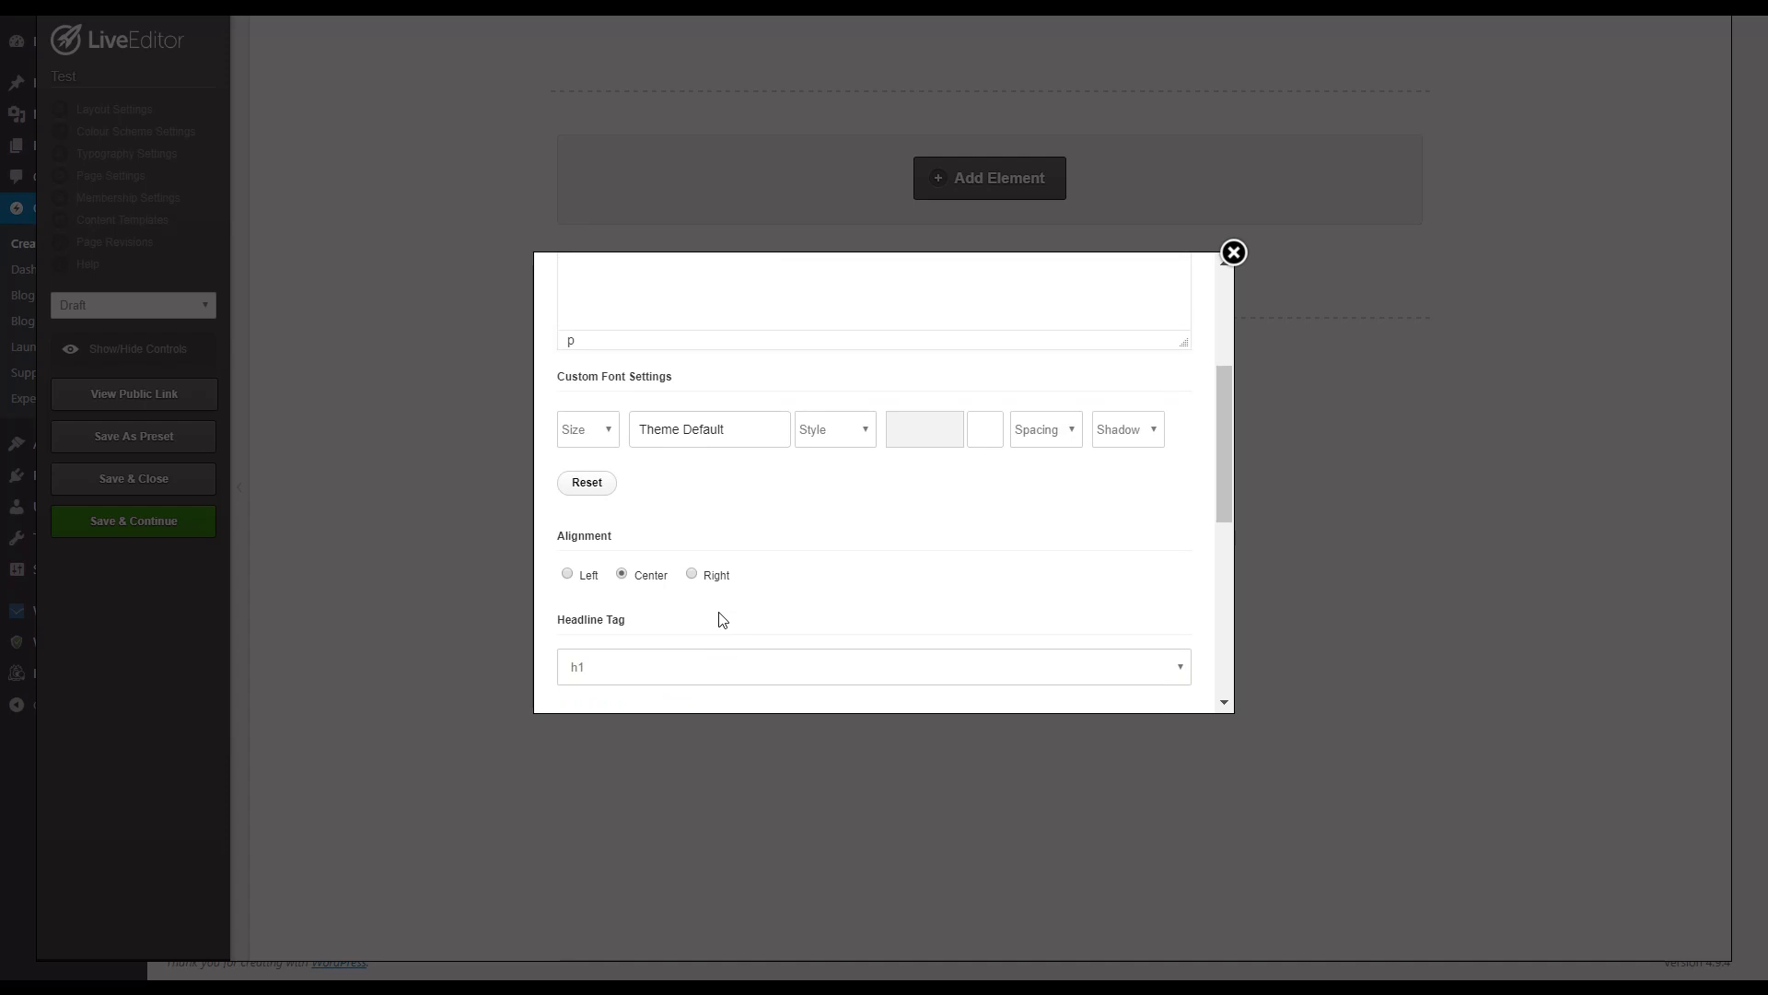
scroll(888, 578, down, 3)
scroll(888, 569, down, 5)
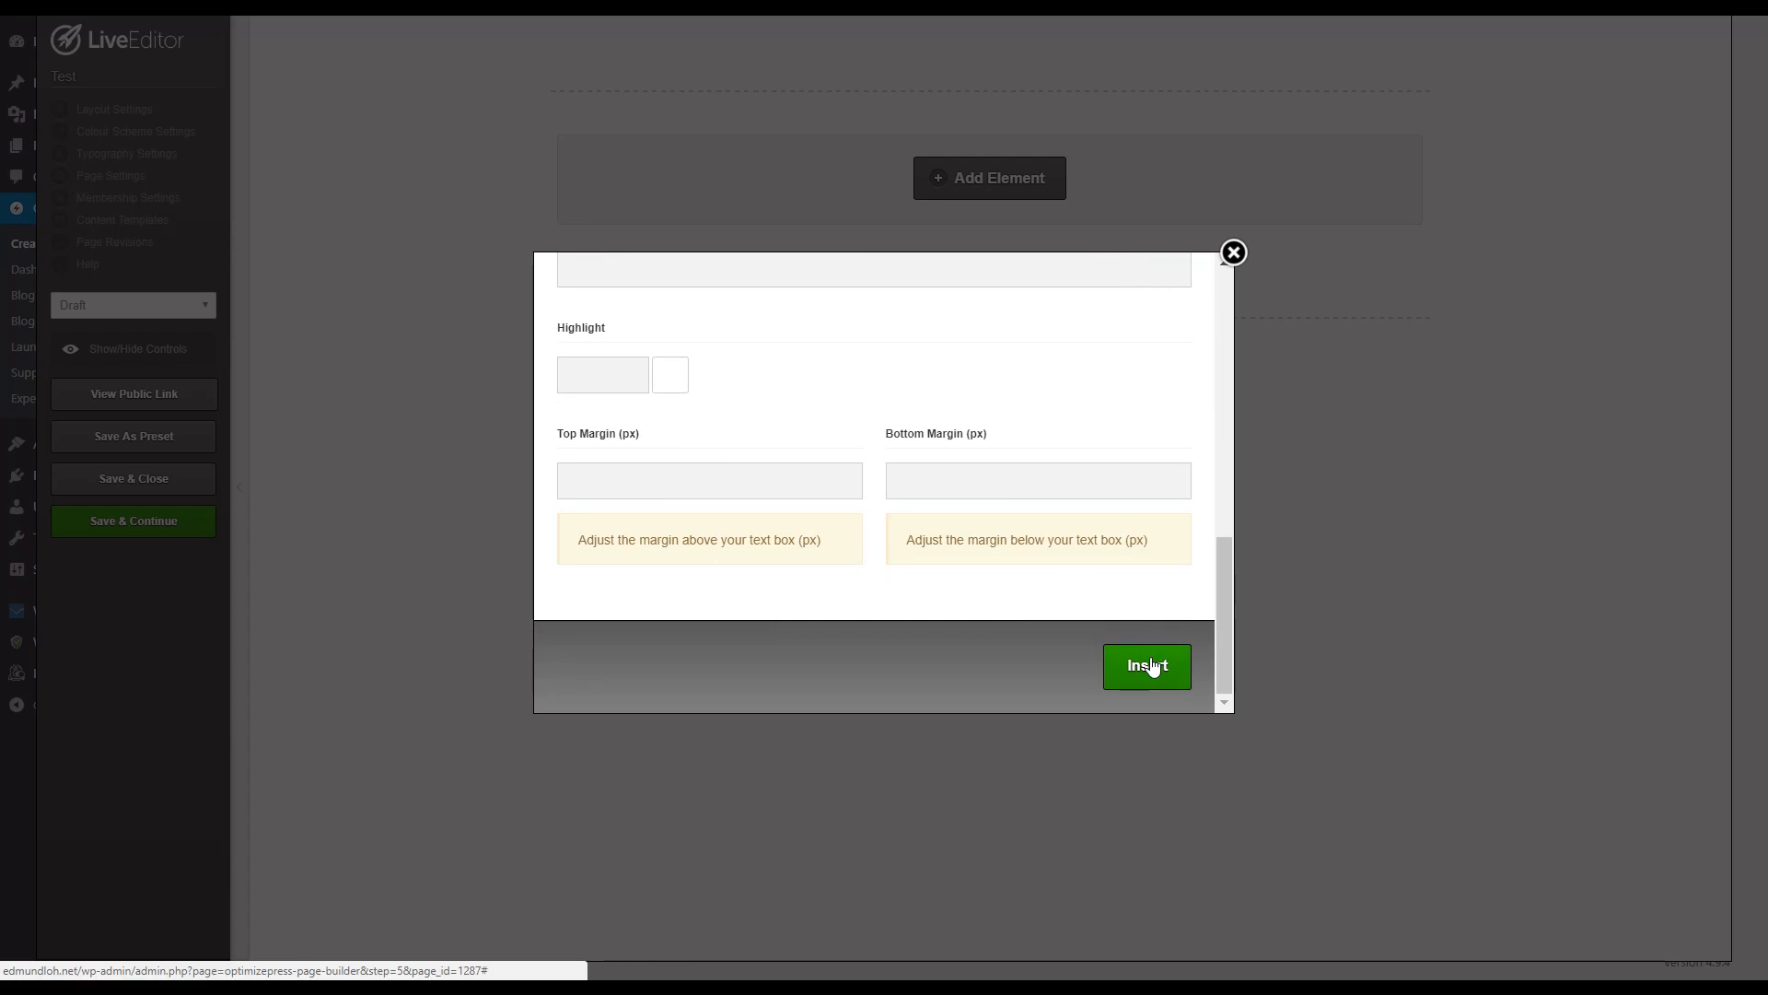
click(1152, 666)
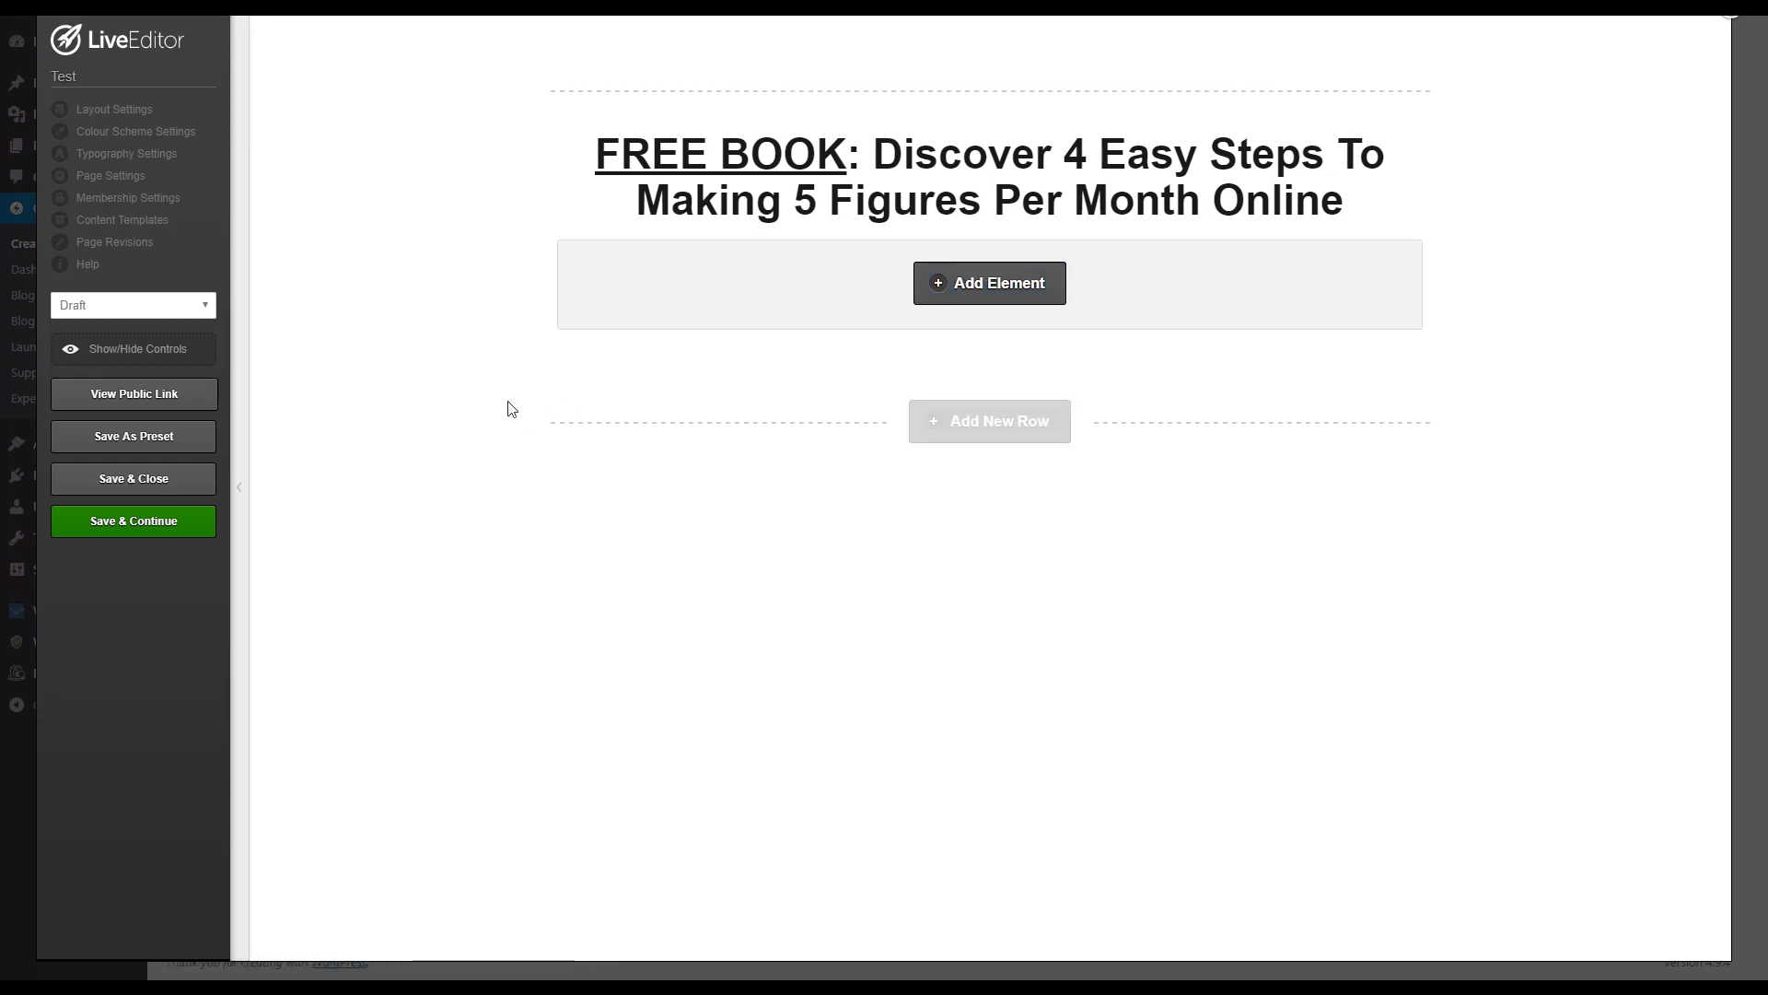
Step: Save the page and insert a two-column row below the headline row
click(173, 522)
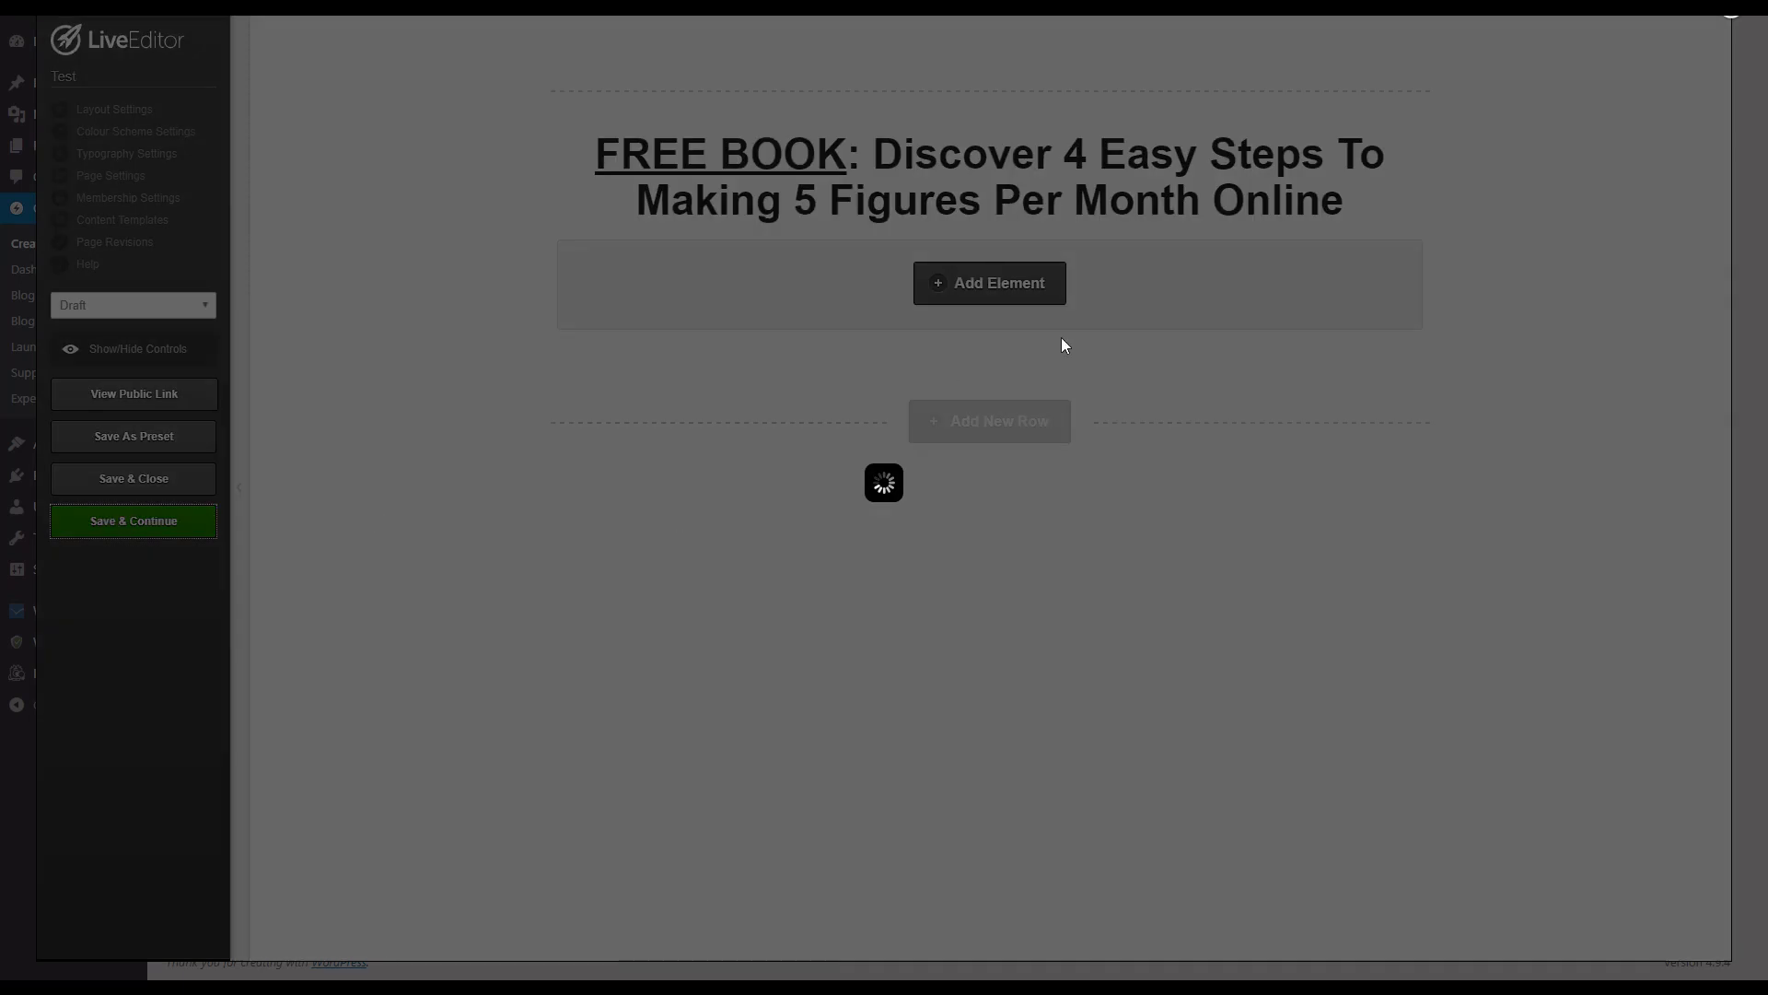
click(1022, 66)
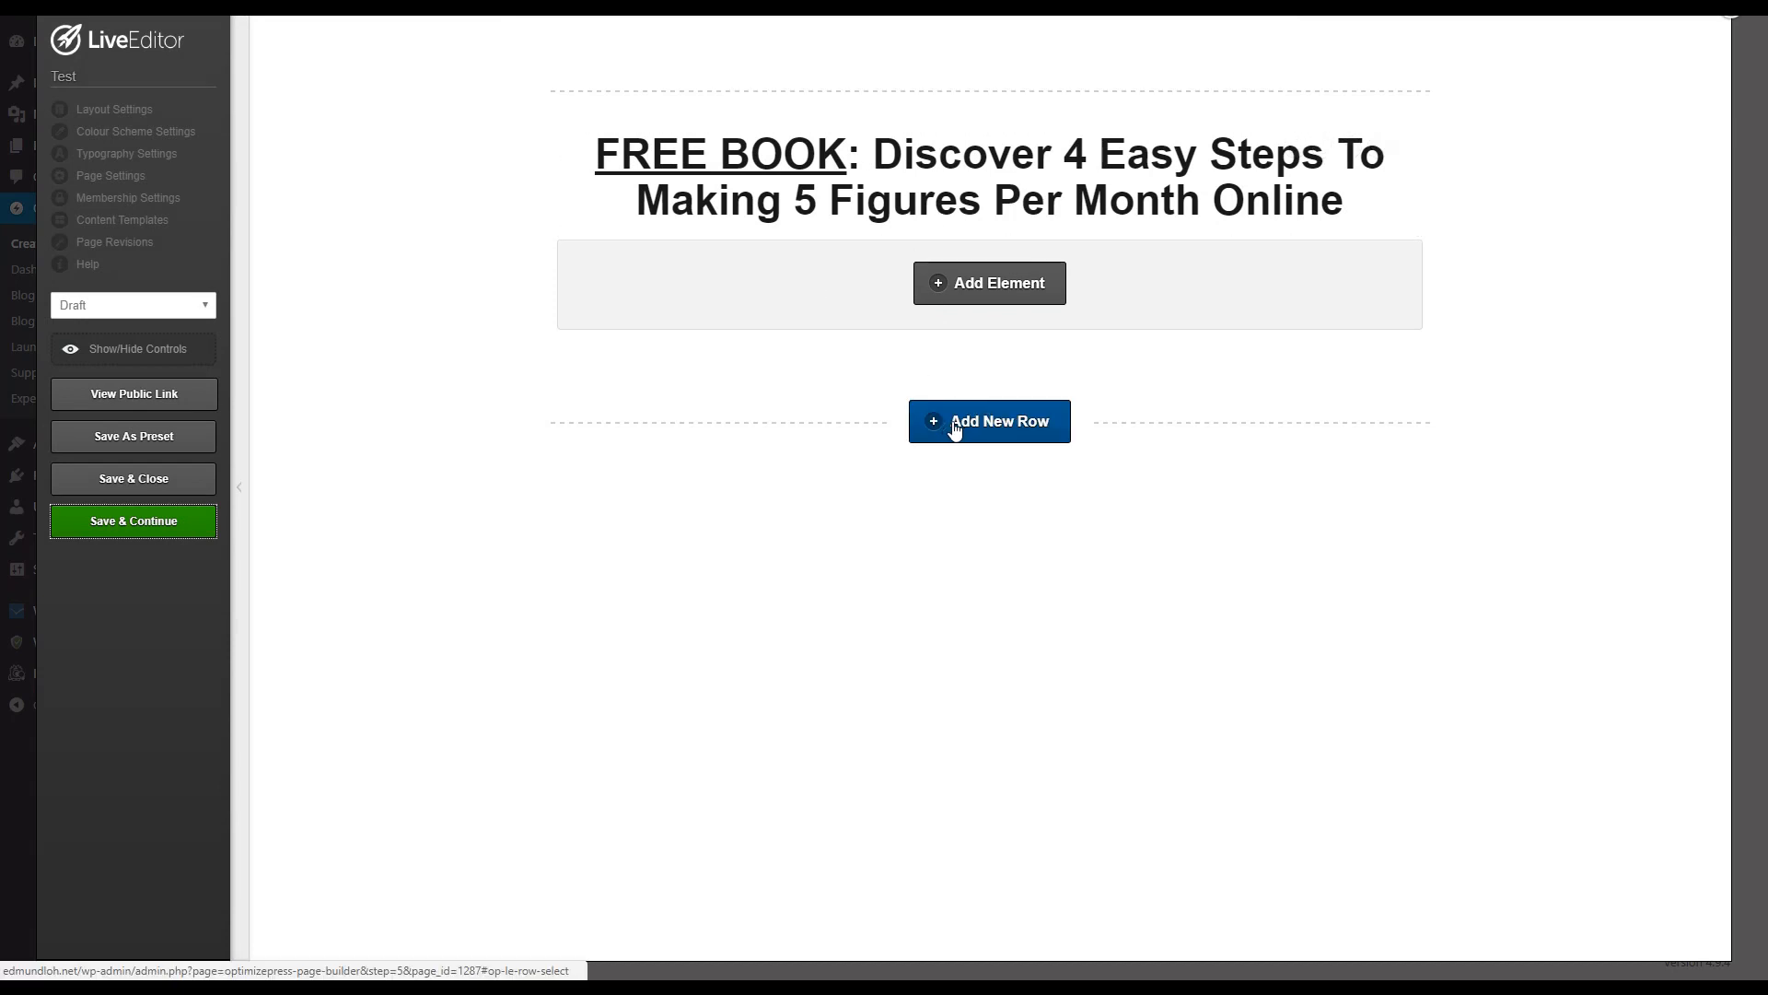
click(954, 430)
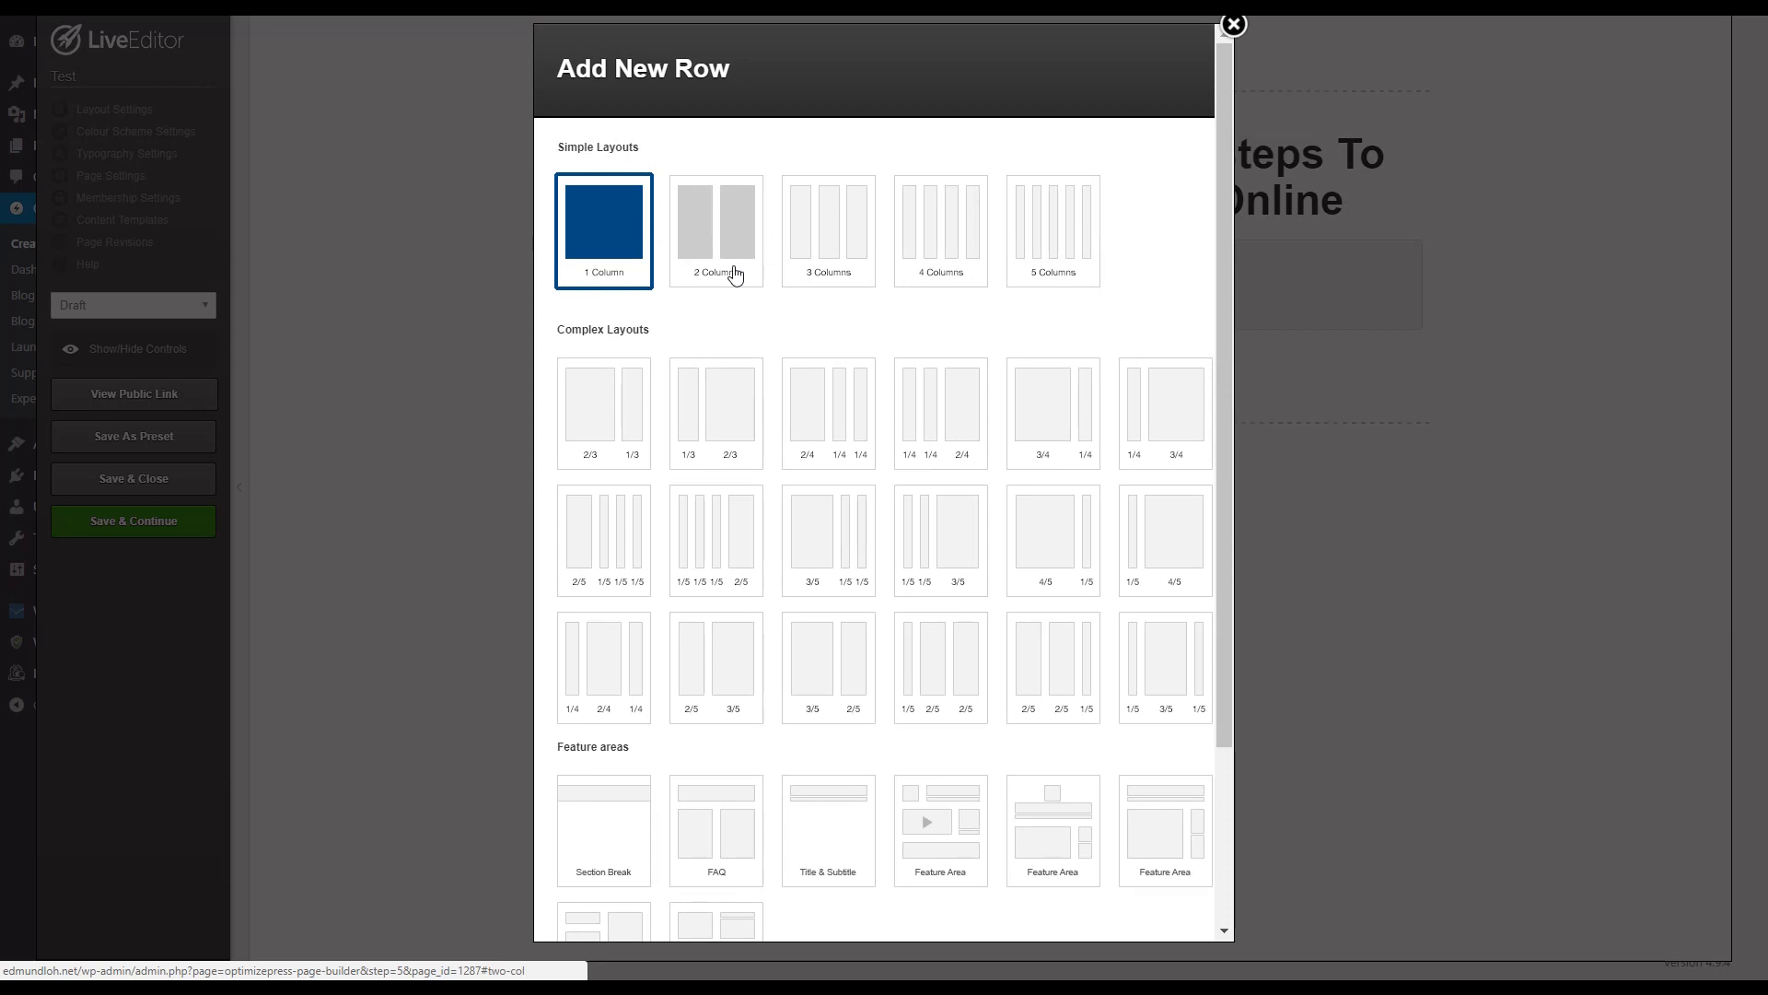
click(734, 274)
scroll(1041, 645, down, 3)
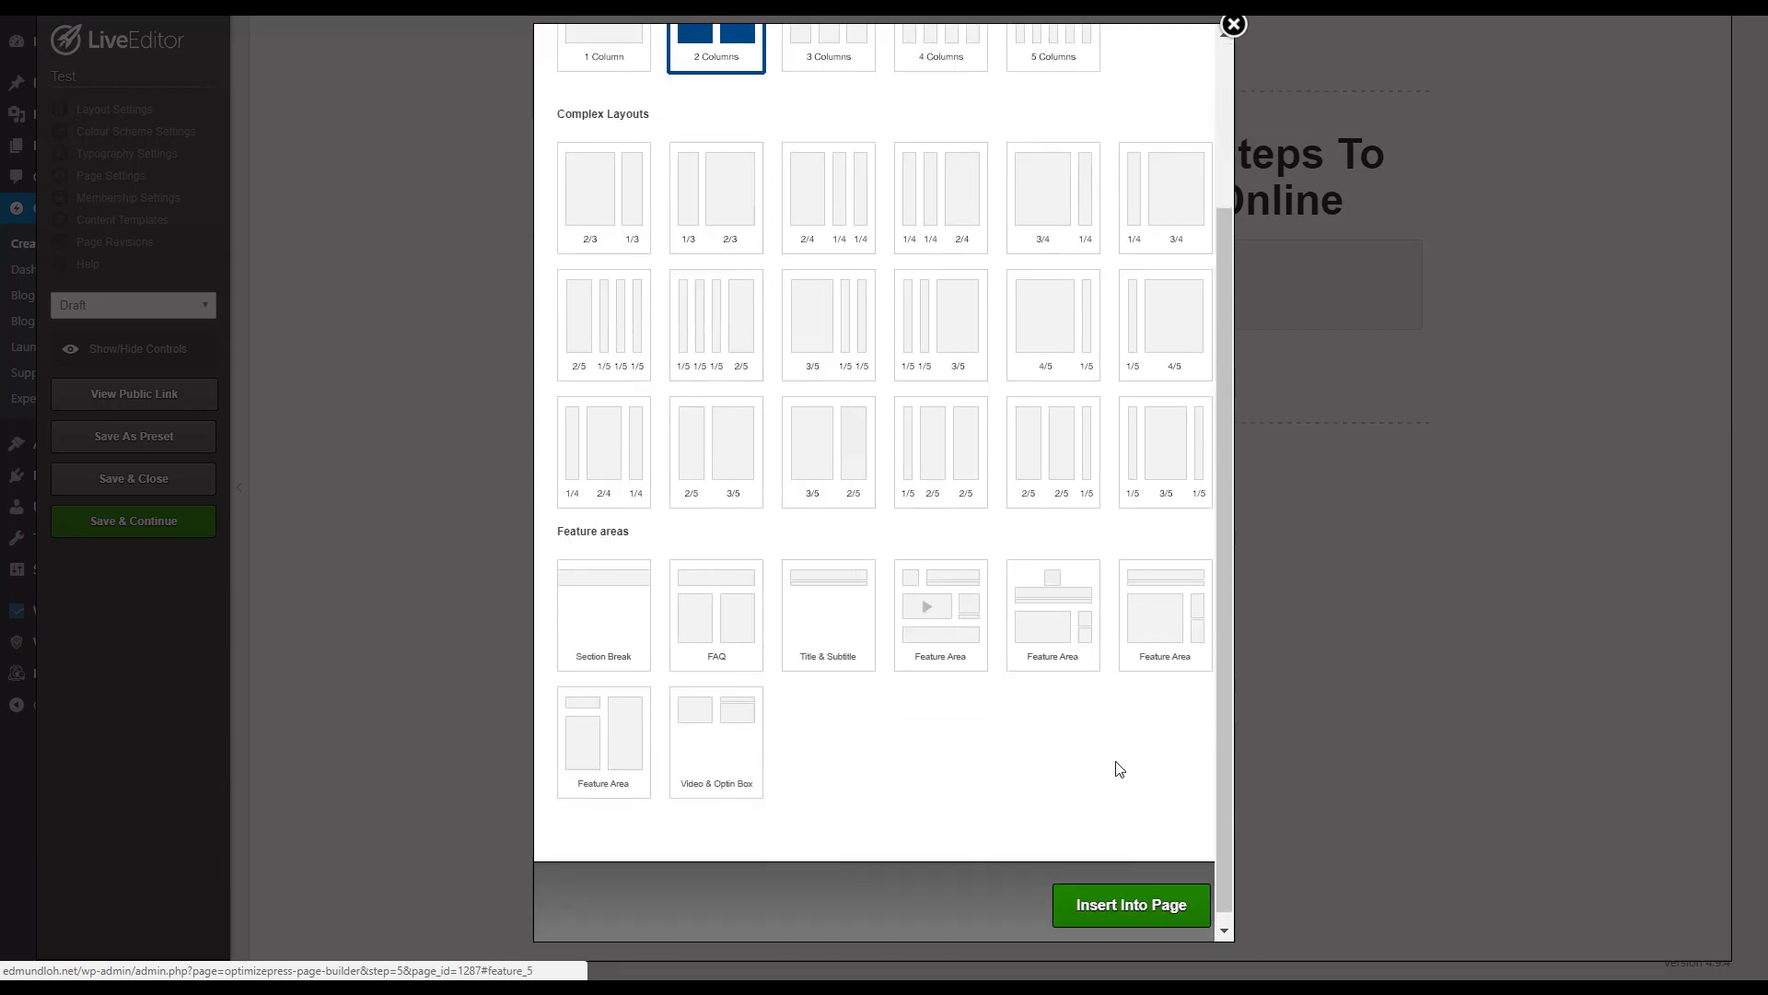
click(1135, 910)
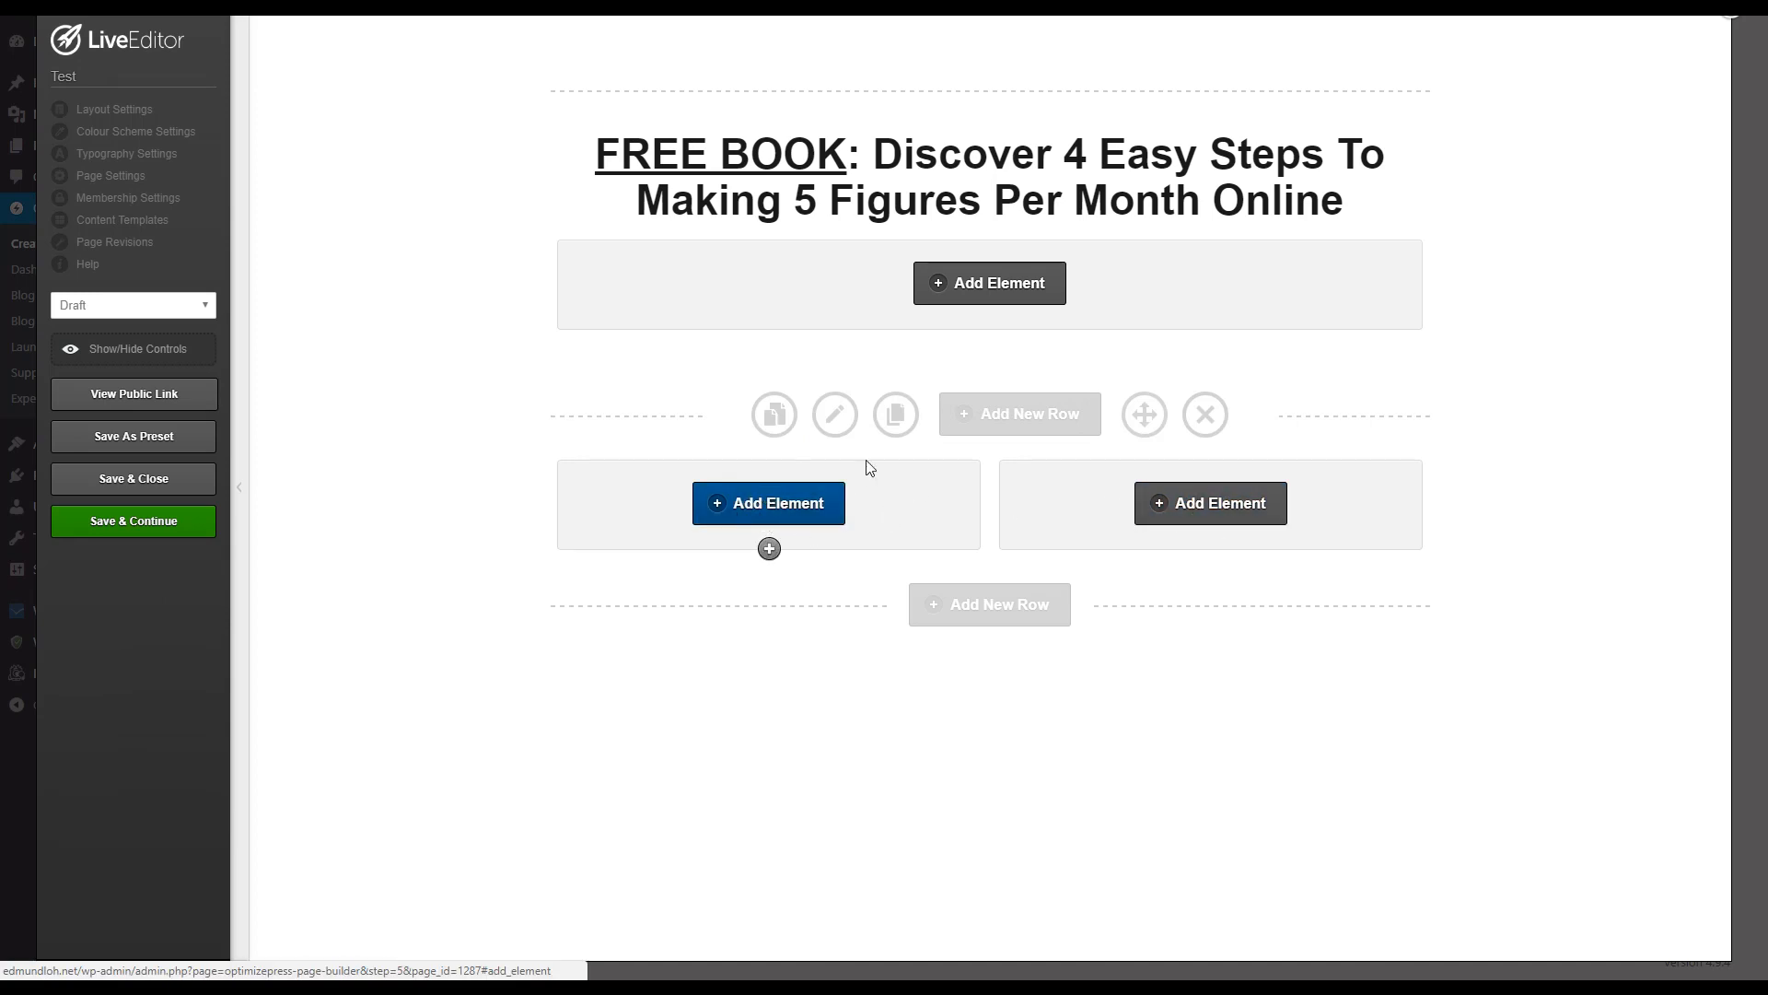
Step: Set the two-column row's top and bottom padding to 50 pixels and update the row options
click(838, 423)
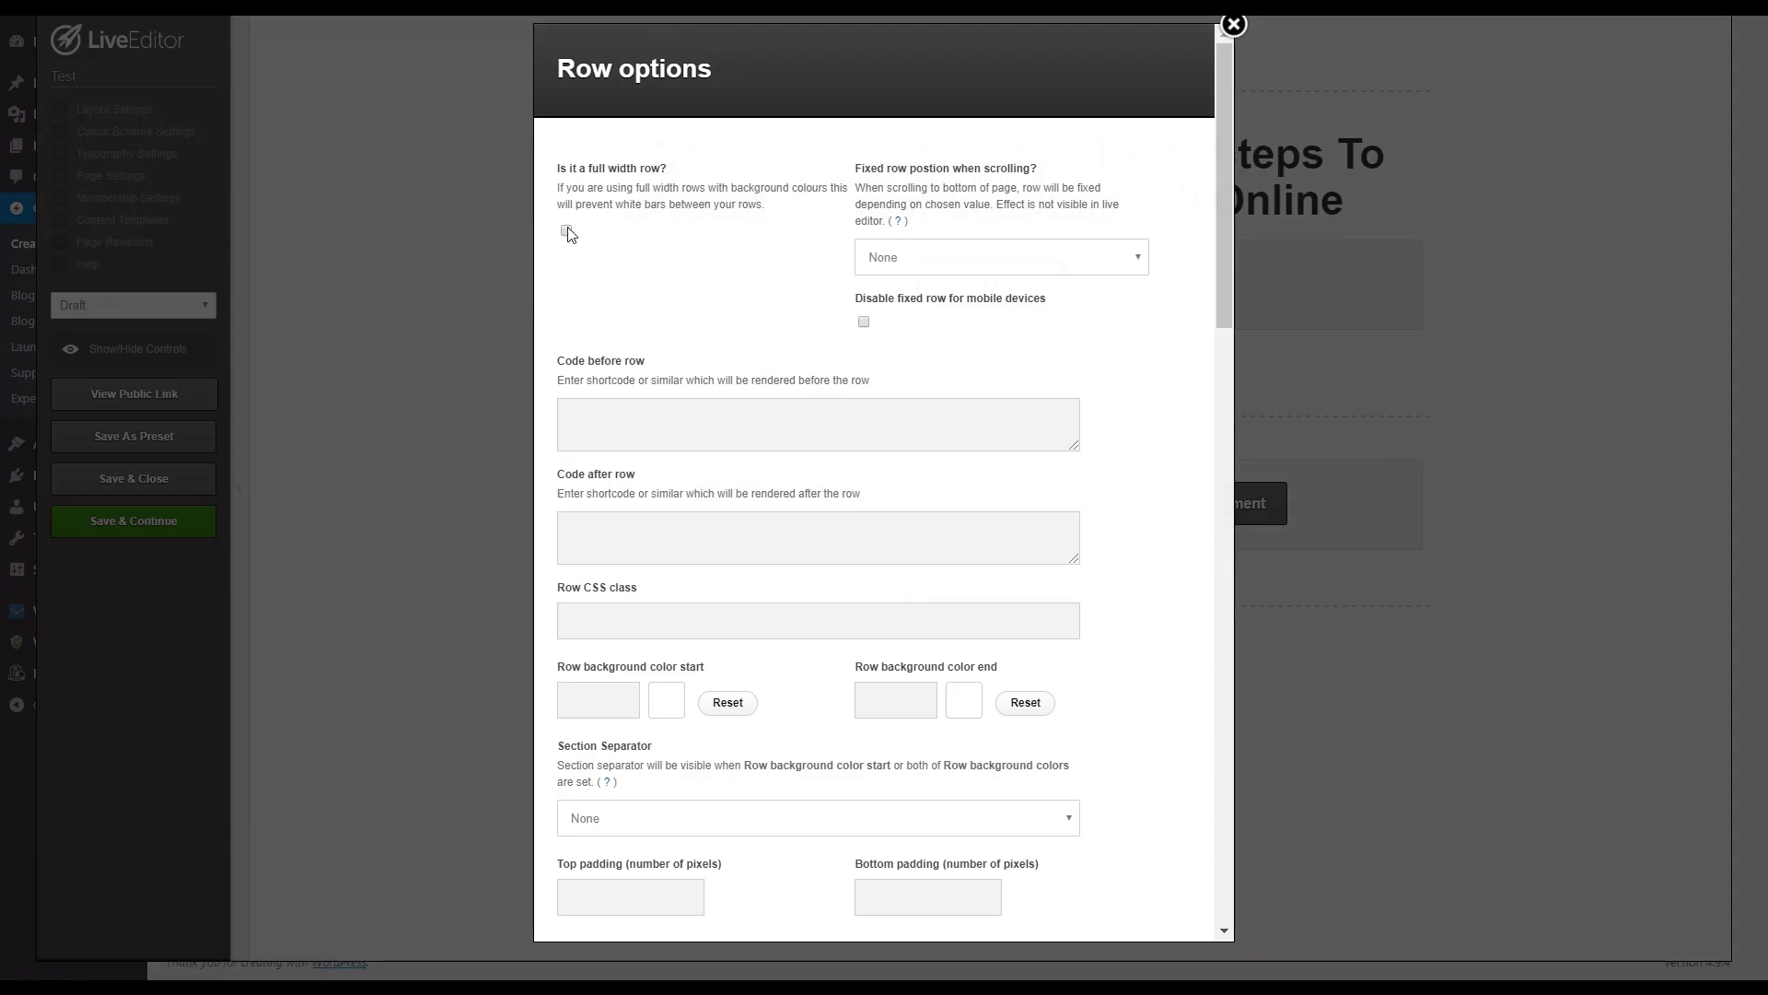
scroll(704, 483, down, 3)
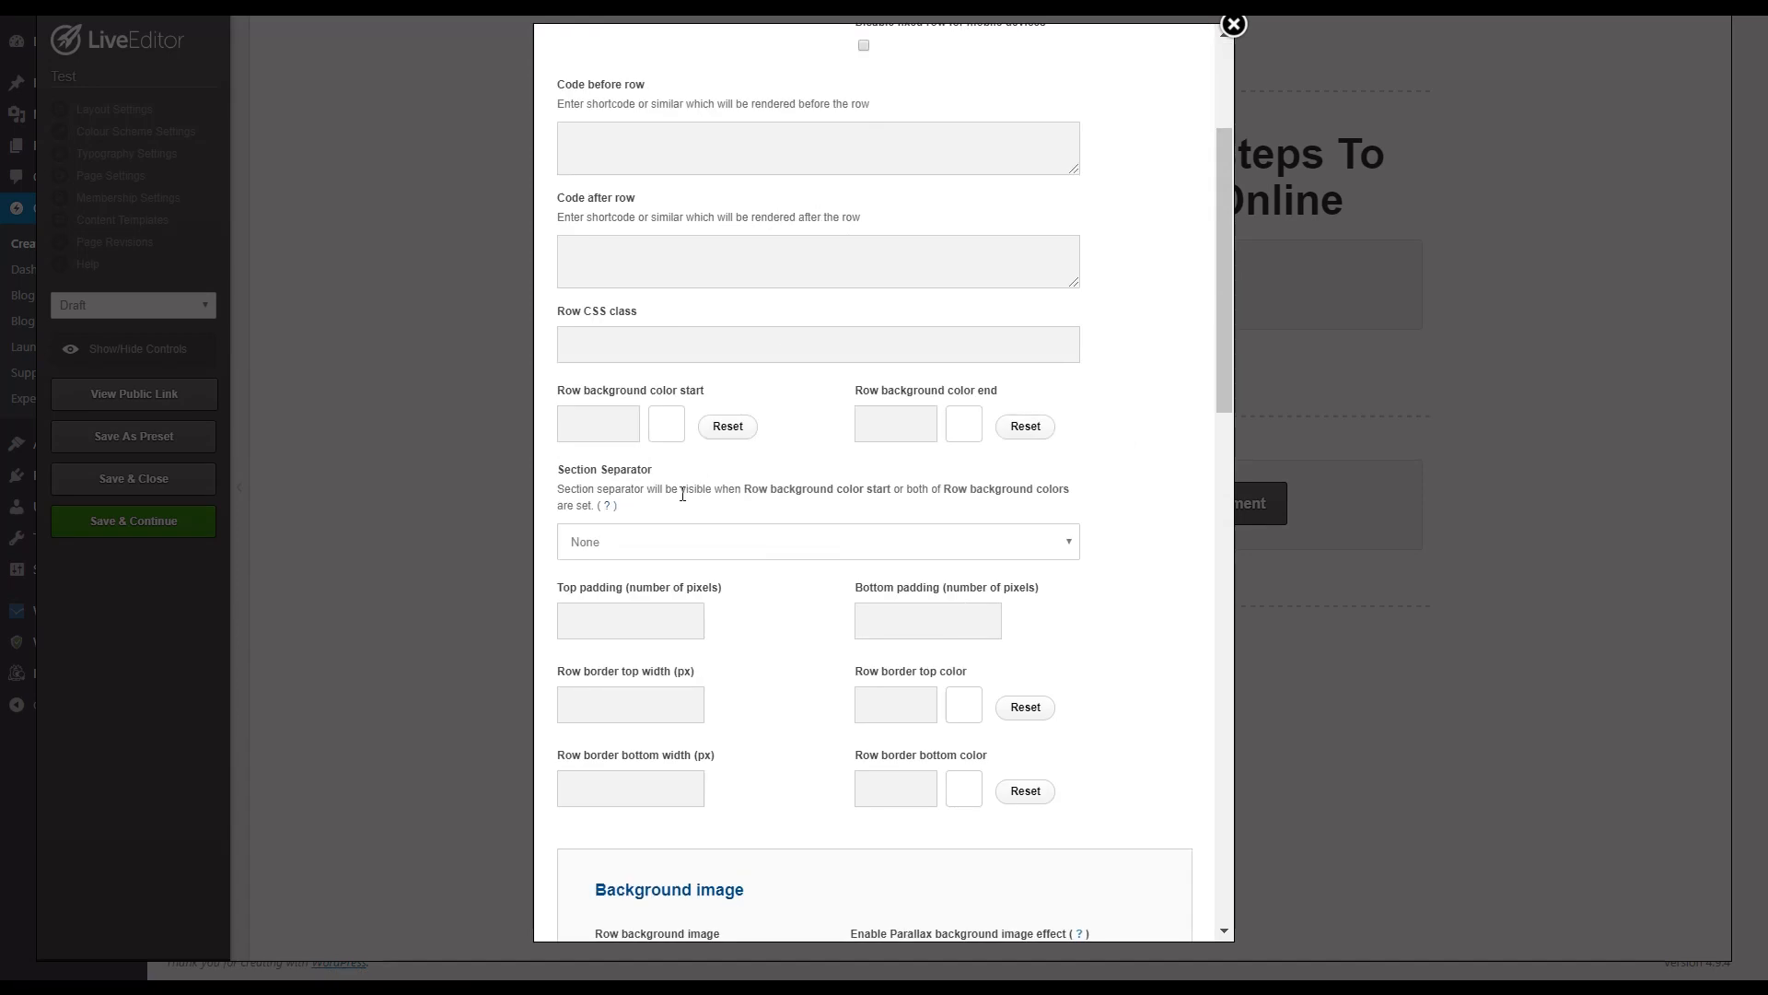
click(617, 621)
click(910, 605)
text(50)
scroll(693, 634, down, 15)
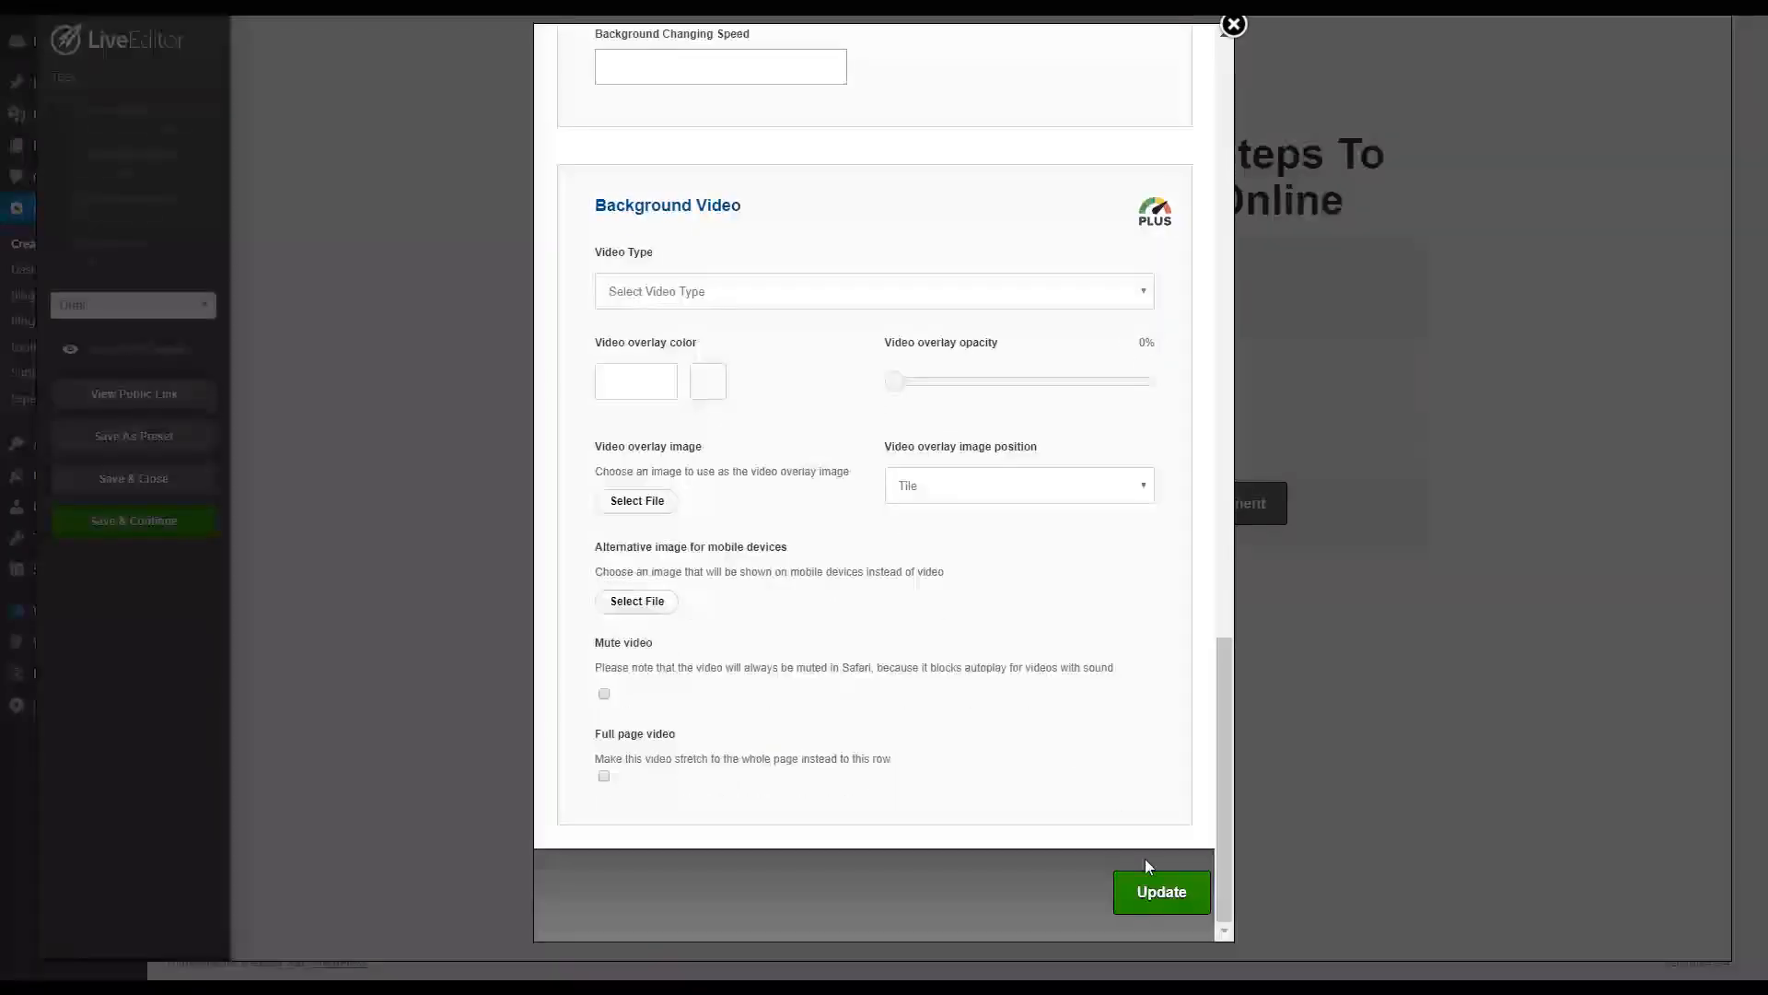
click(1151, 892)
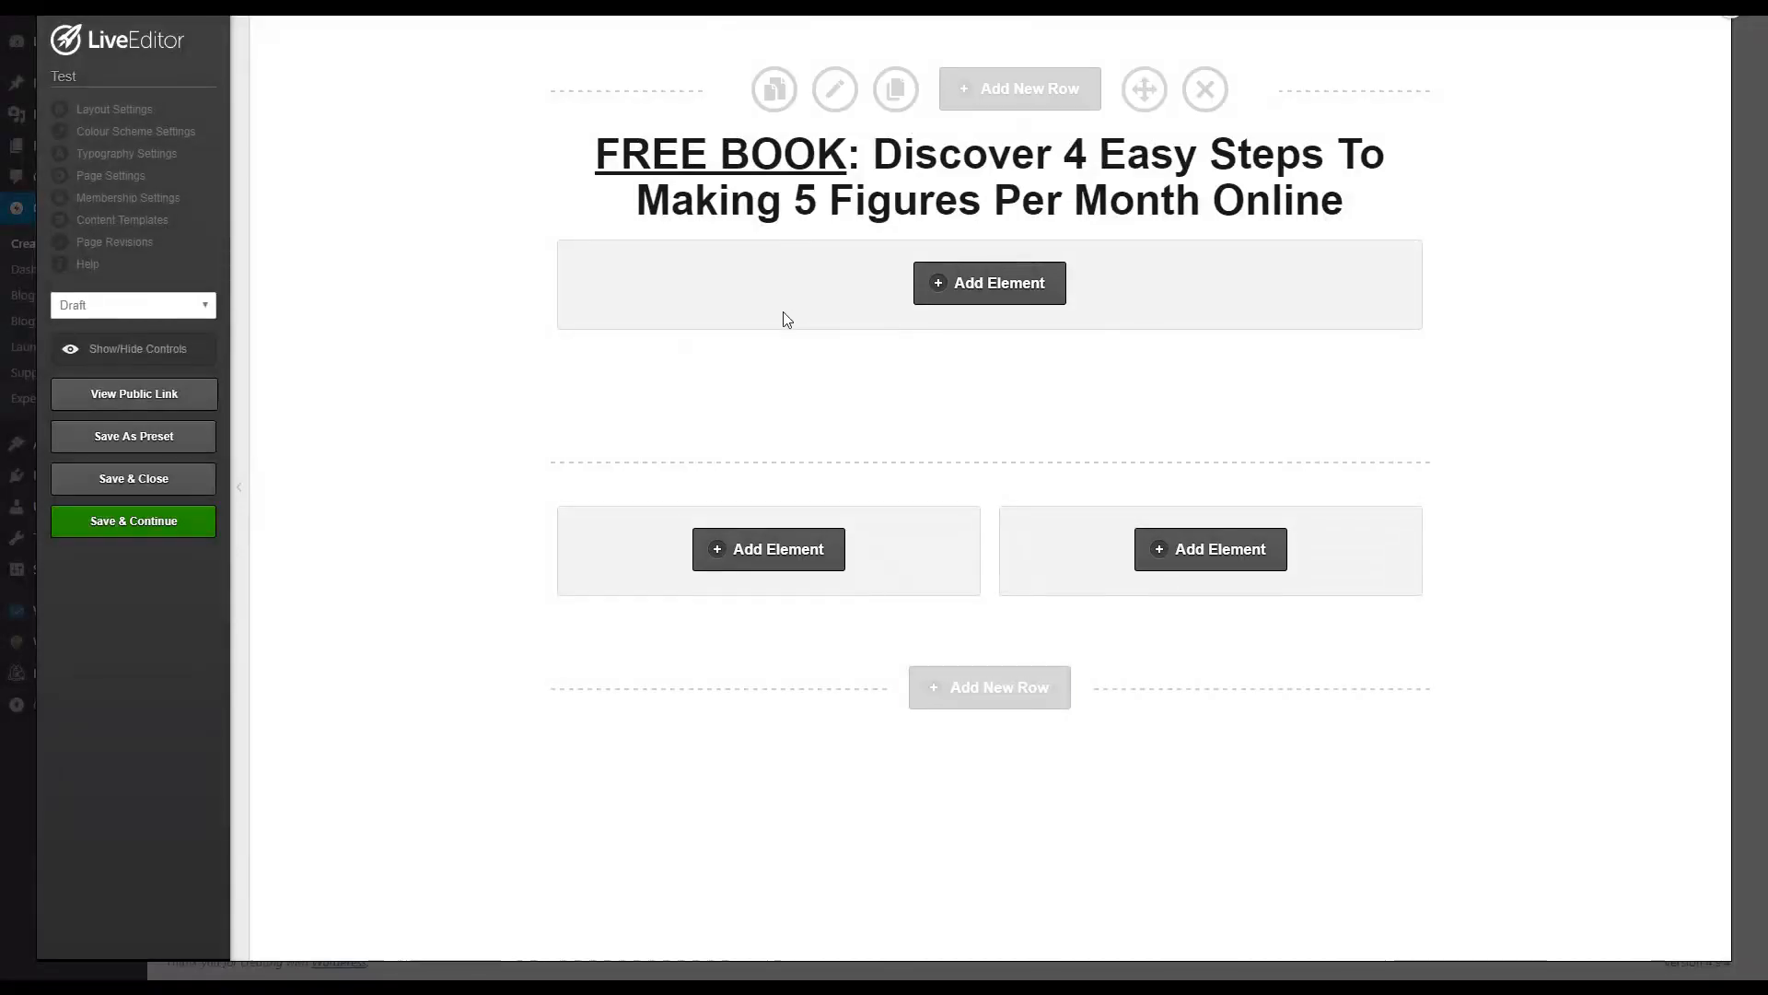
Step: Search for "image" and add an Images element to the two-column row's left column using the first image style
click(776, 551)
key(ctrl+a)
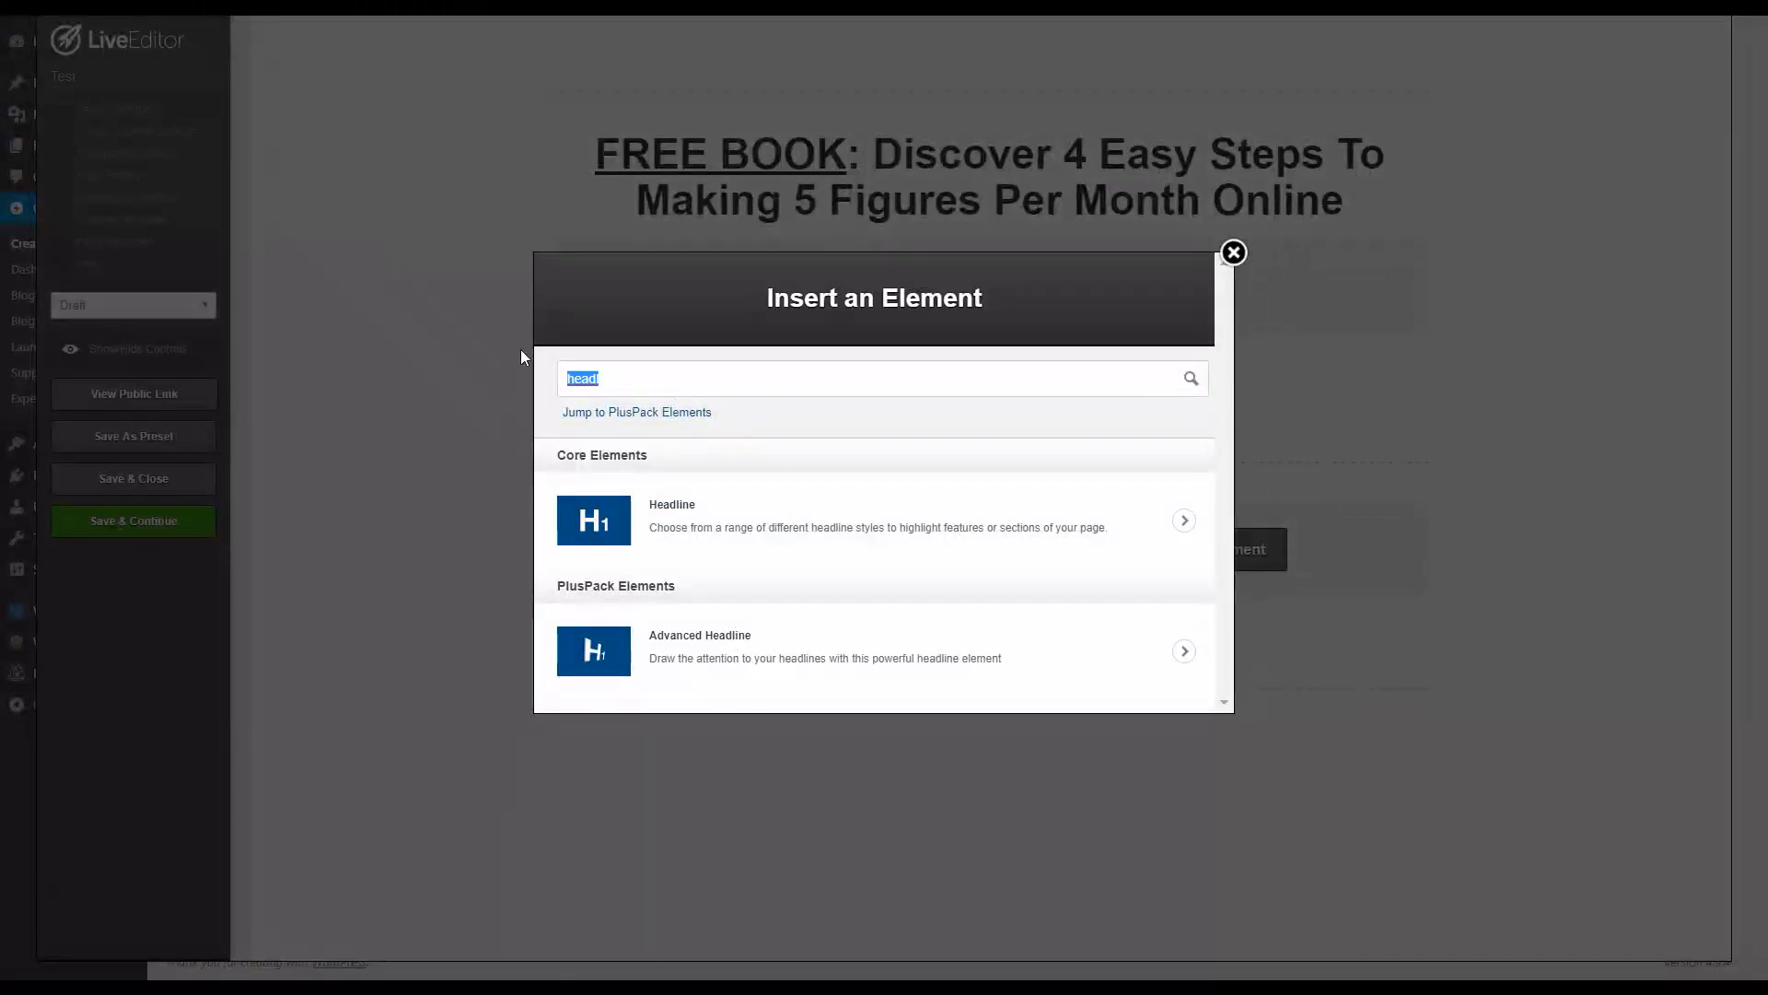
key(BackSpace)
text(i)
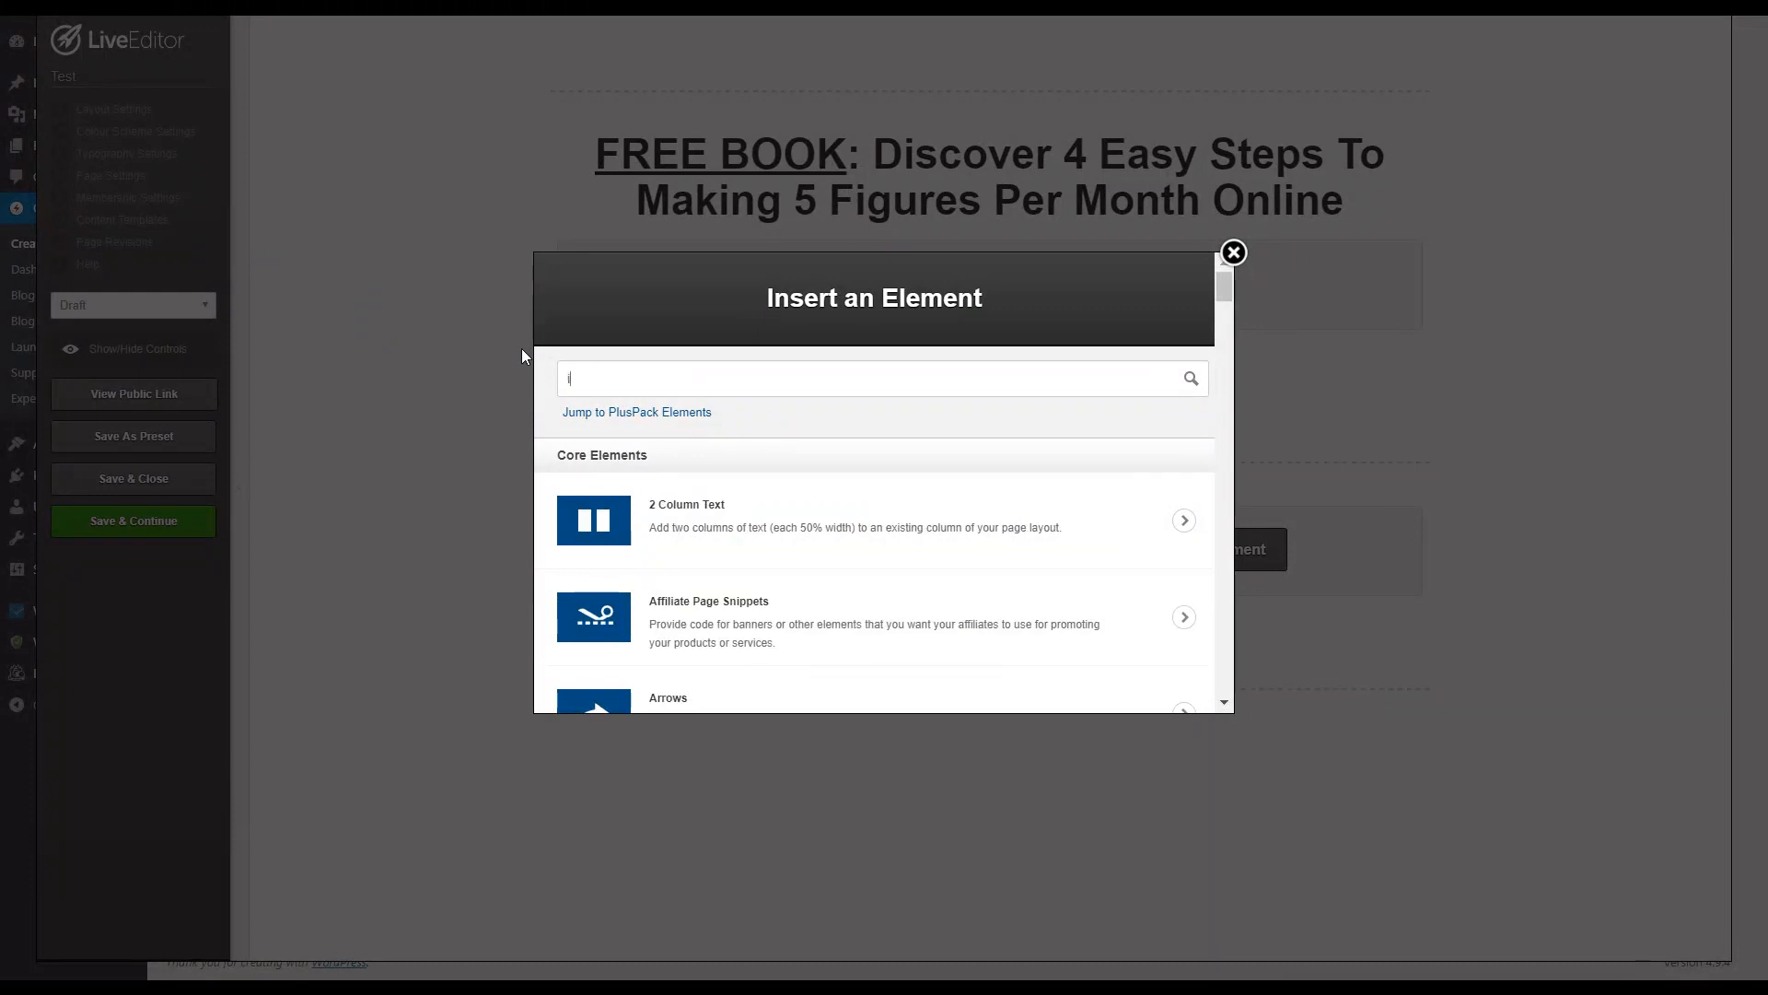
text(mage)
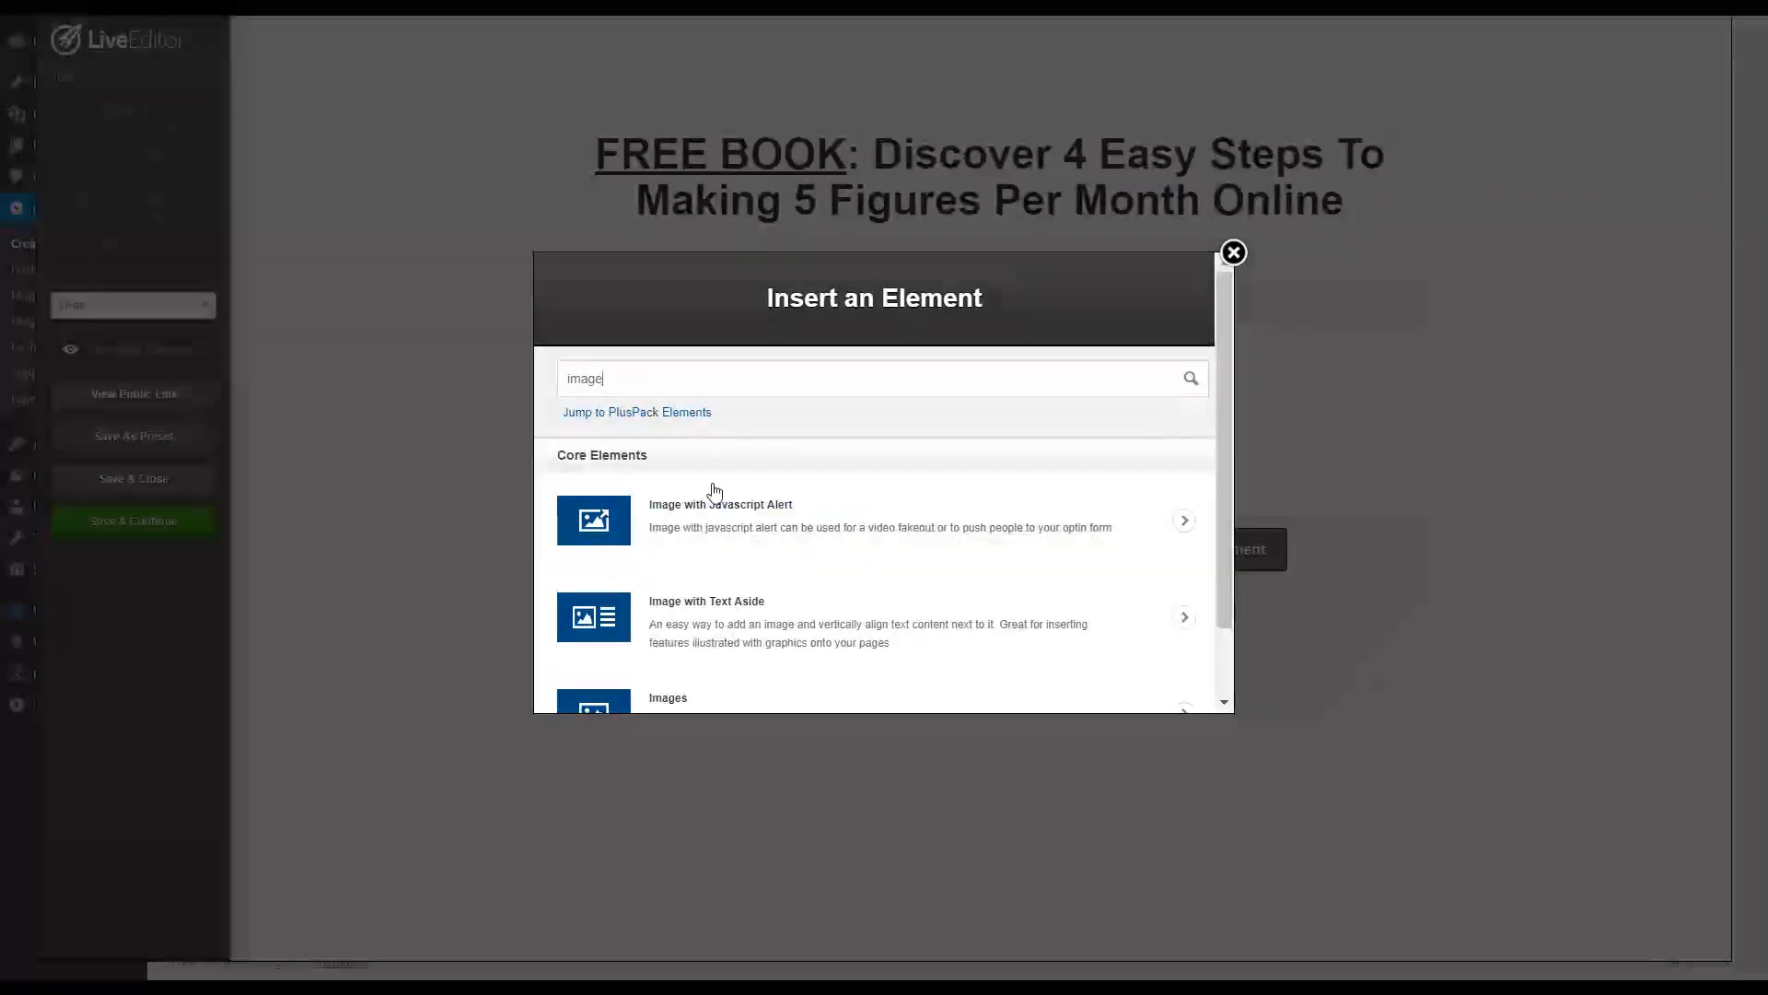
scroll(748, 600, down, 1)
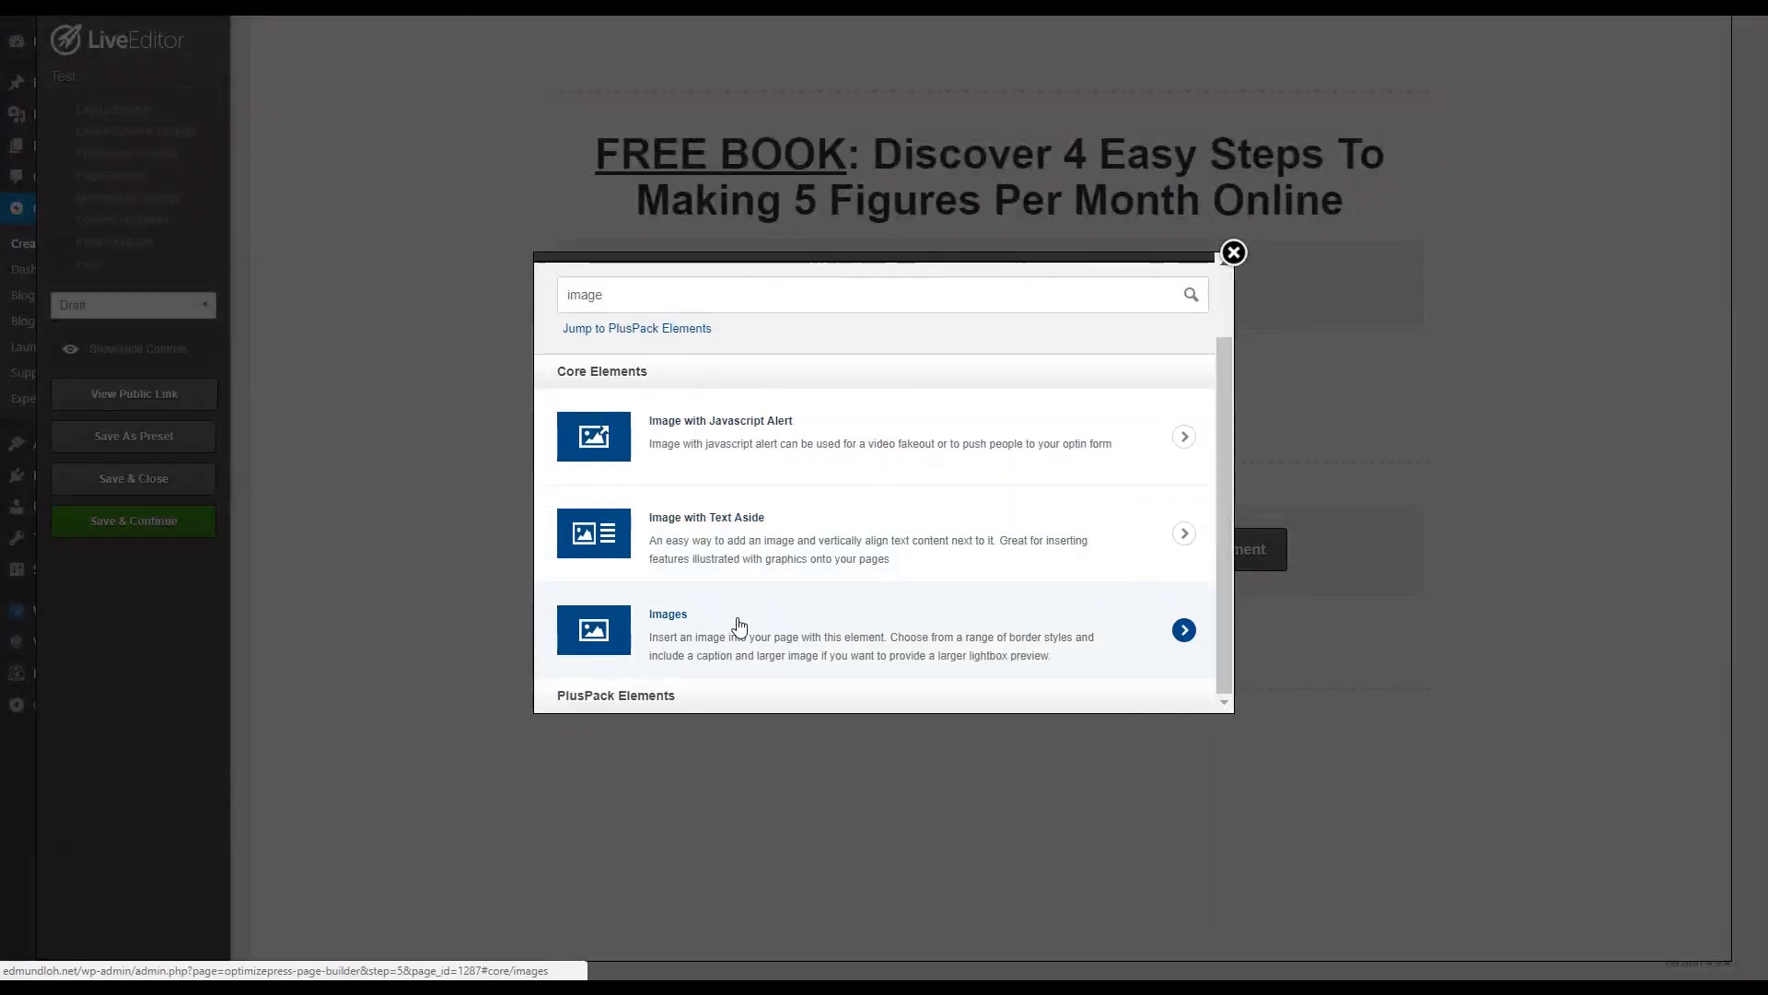
click(734, 621)
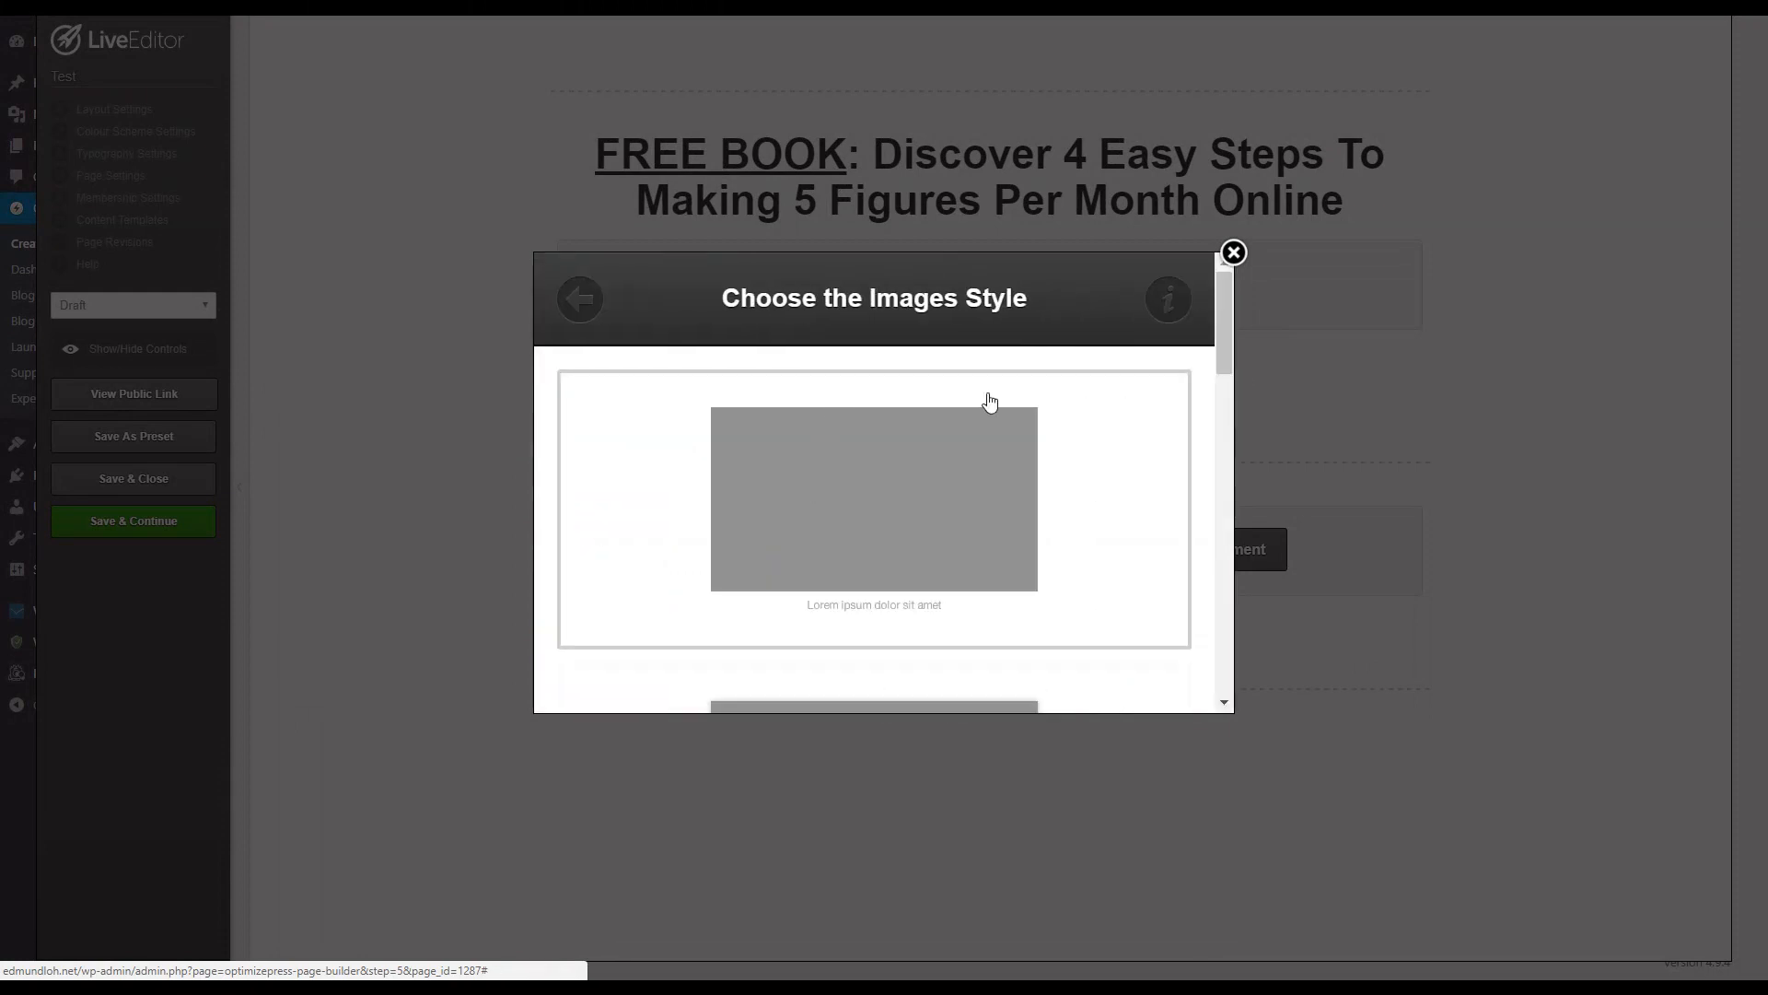
scroll(1225, 343, down, 1)
scroll(1221, 344, up, 1)
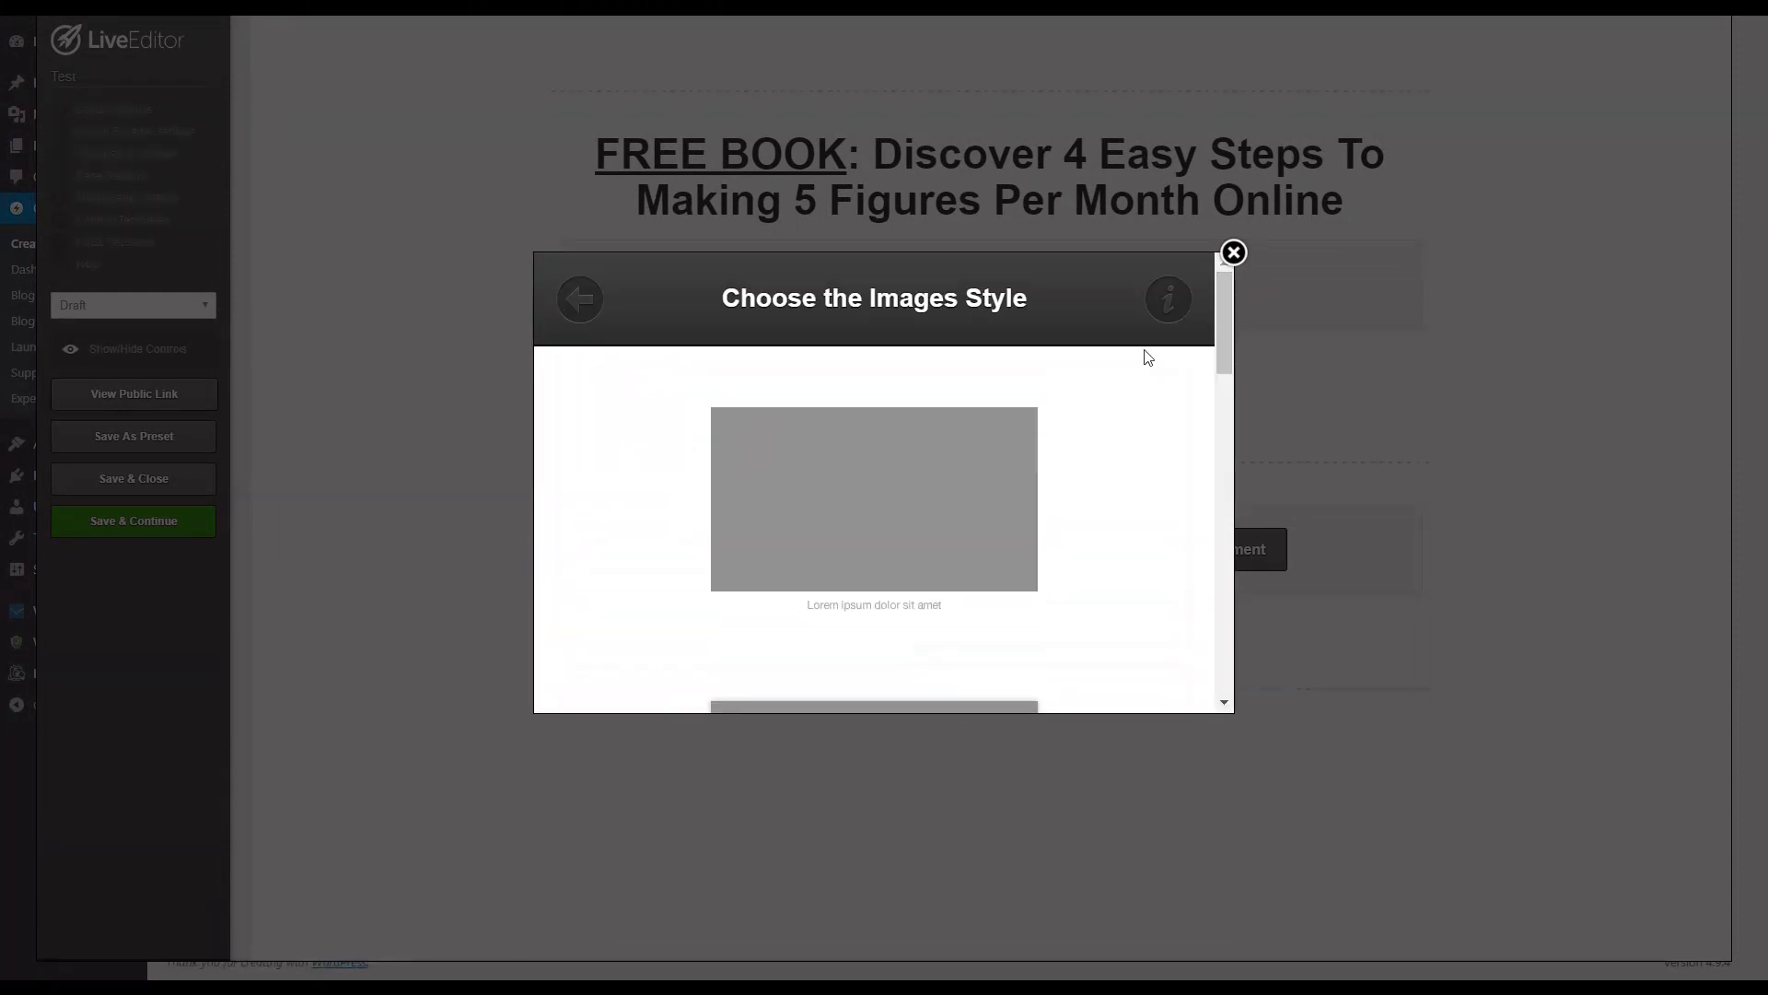
click(936, 509)
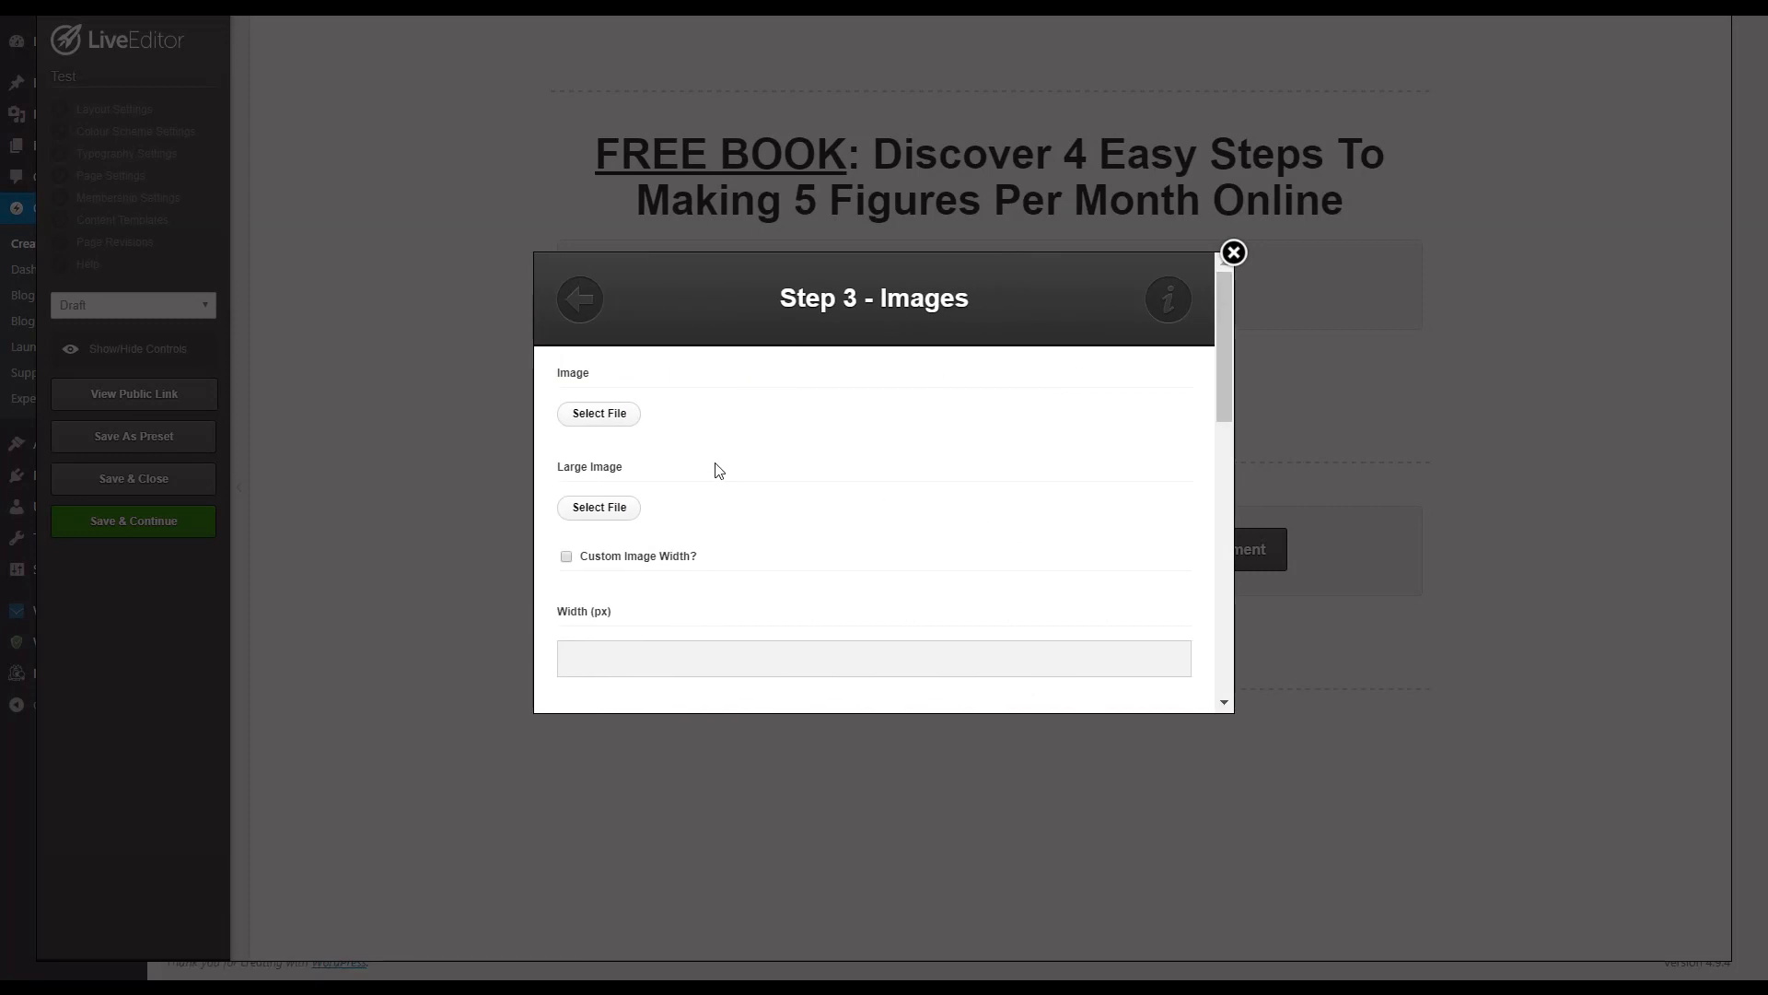
Step: Select "webinar-internet-income-secrets" from the Media Library as the element's image, at full size with center alignment
click(604, 422)
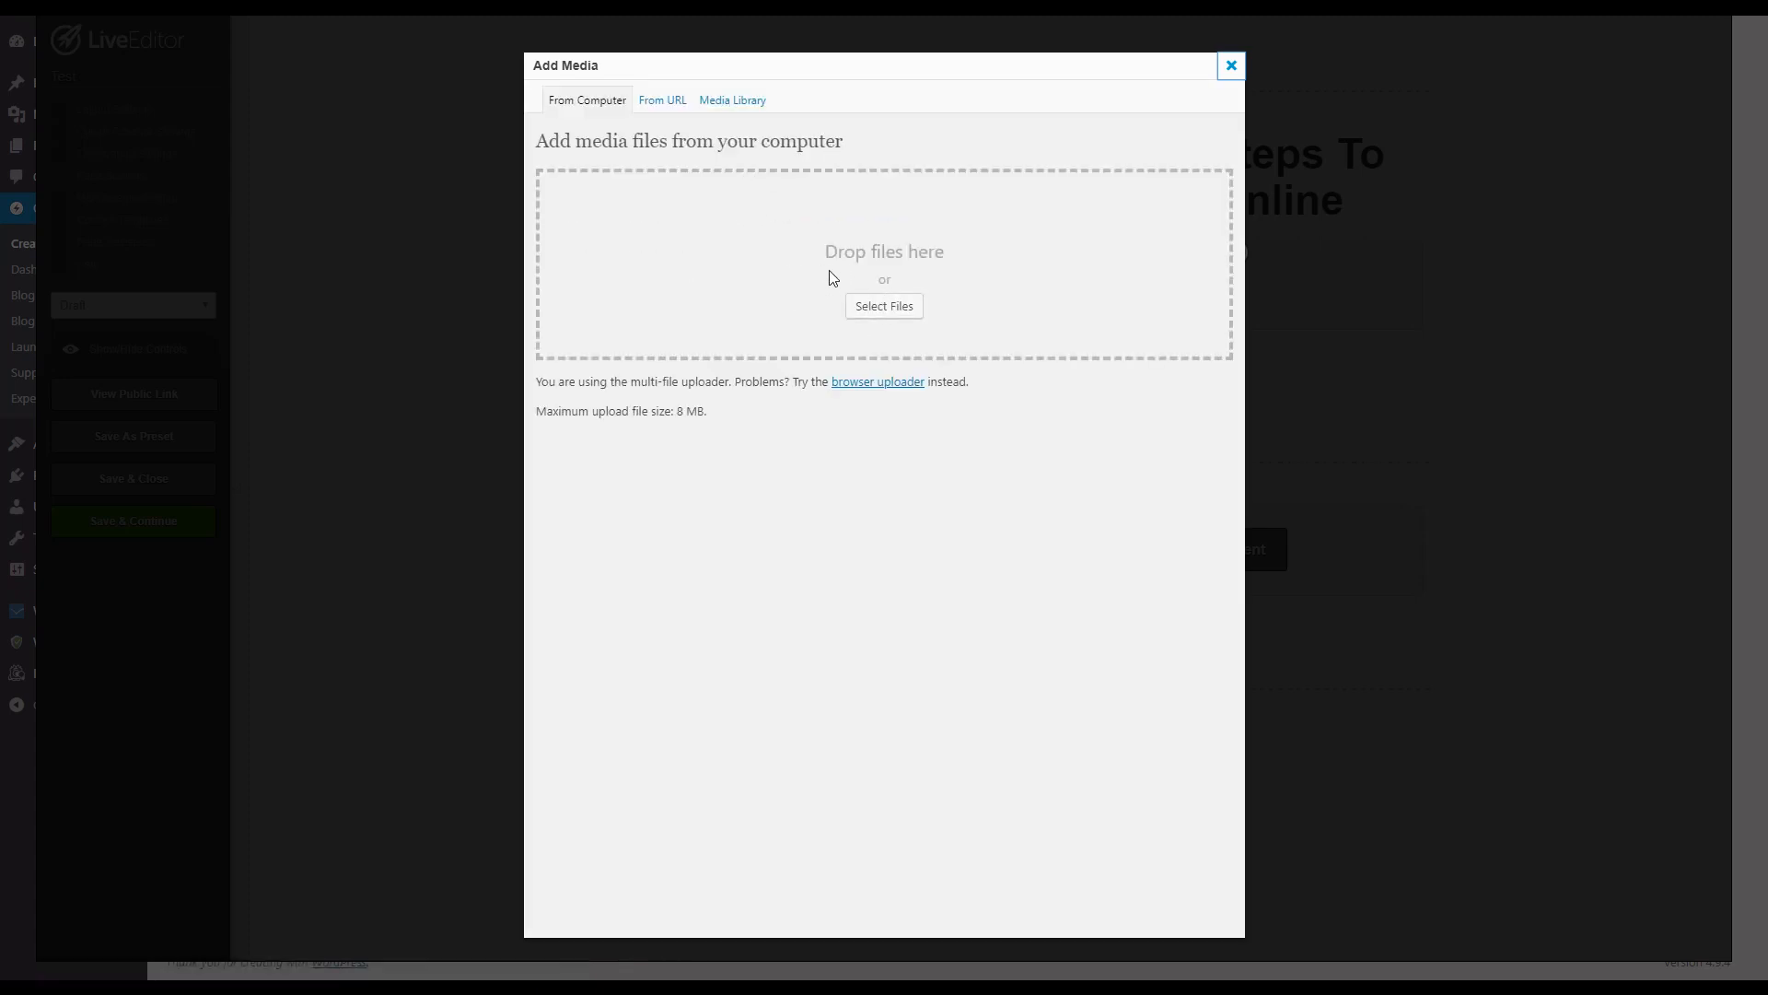
click(735, 110)
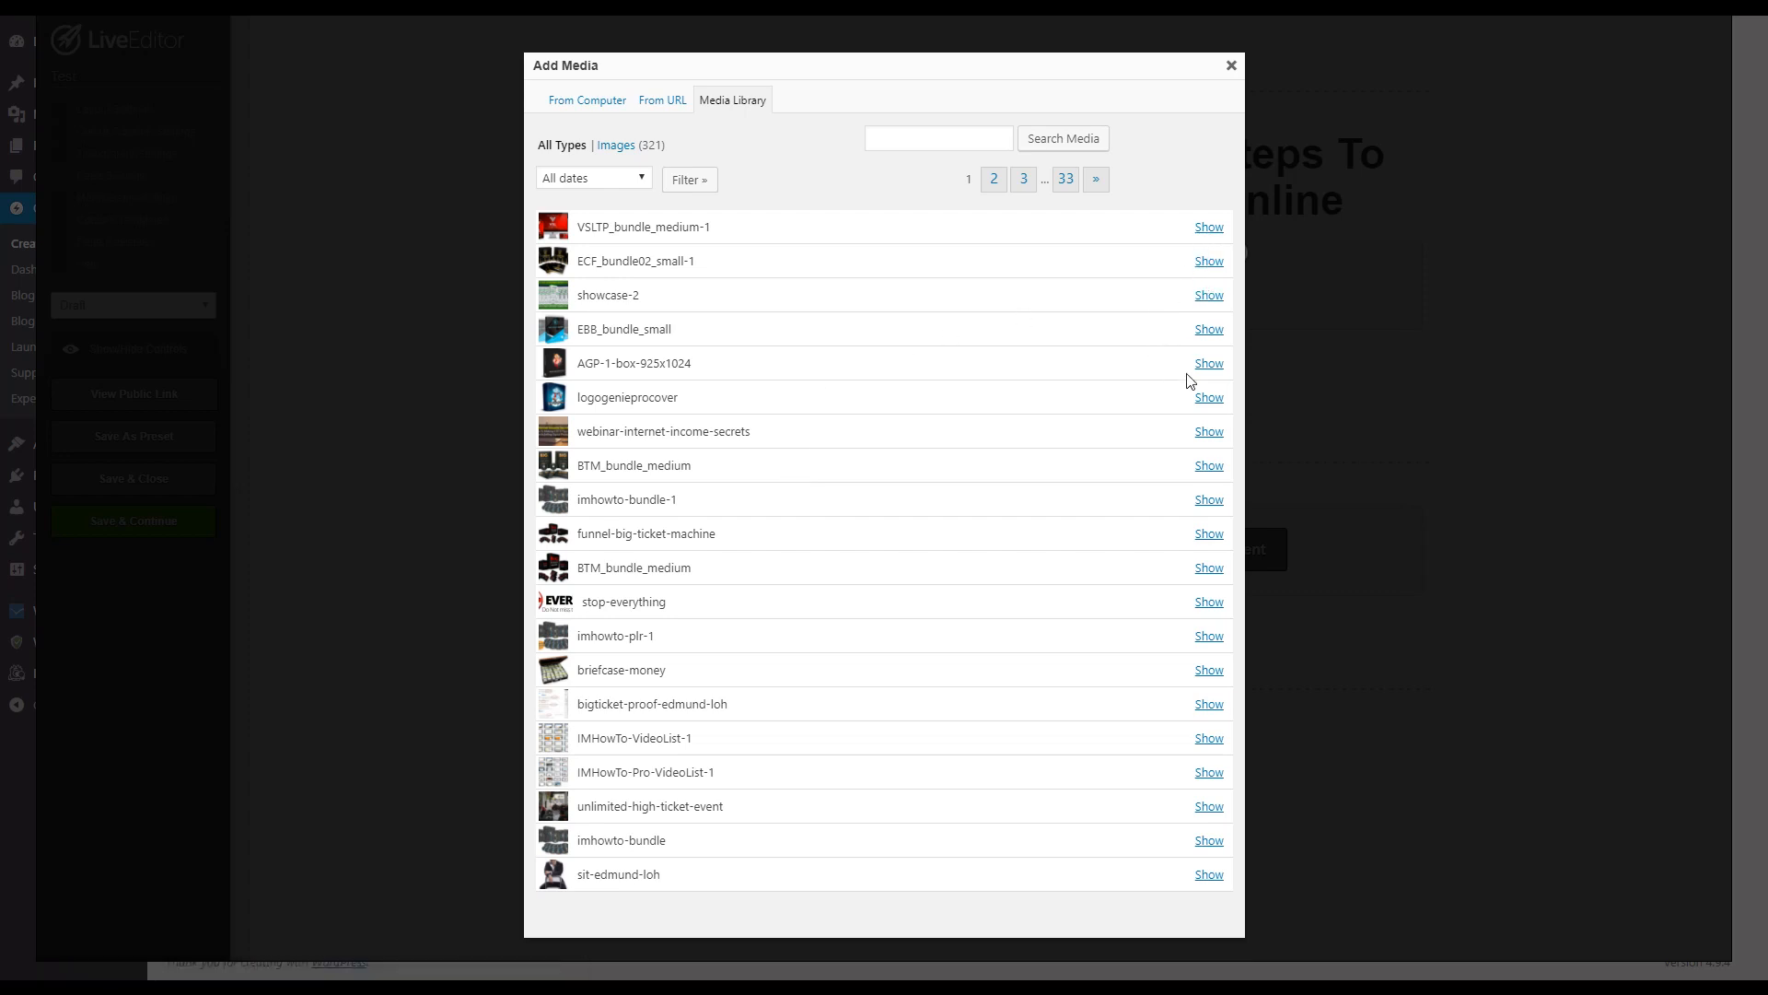
click(1207, 431)
scroll(717, 645, down, 2)
scroll(717, 702, down, 3)
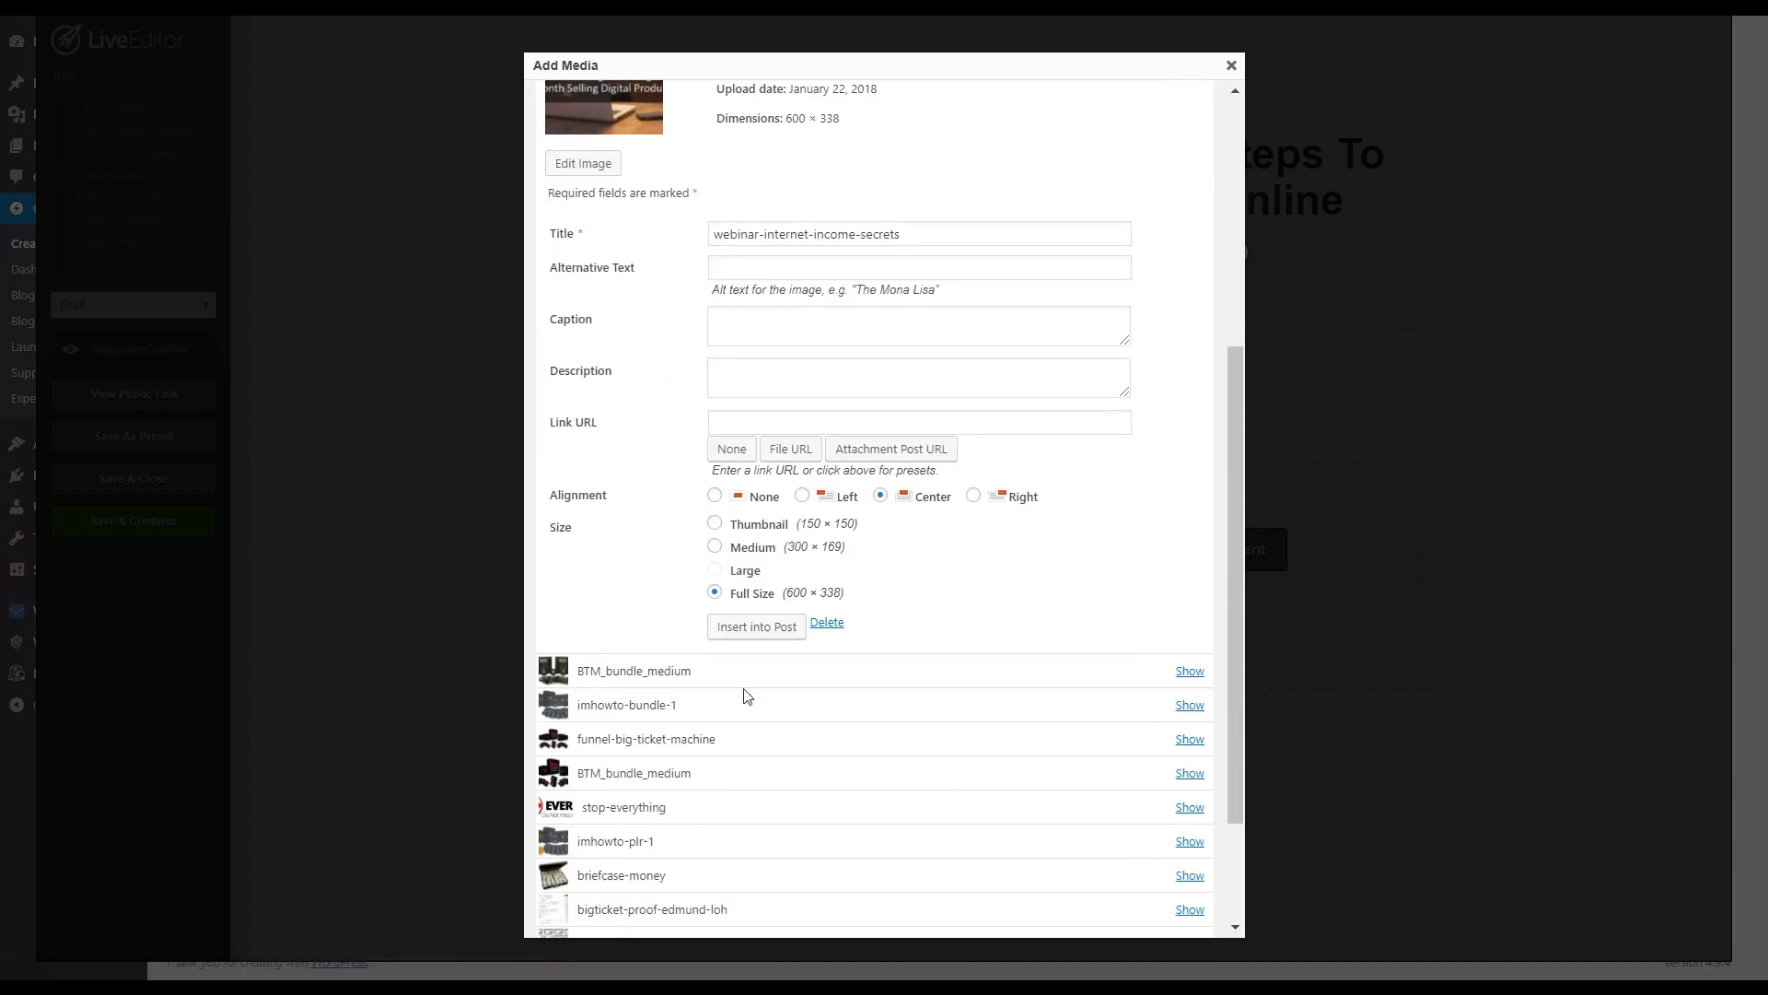
click(766, 634)
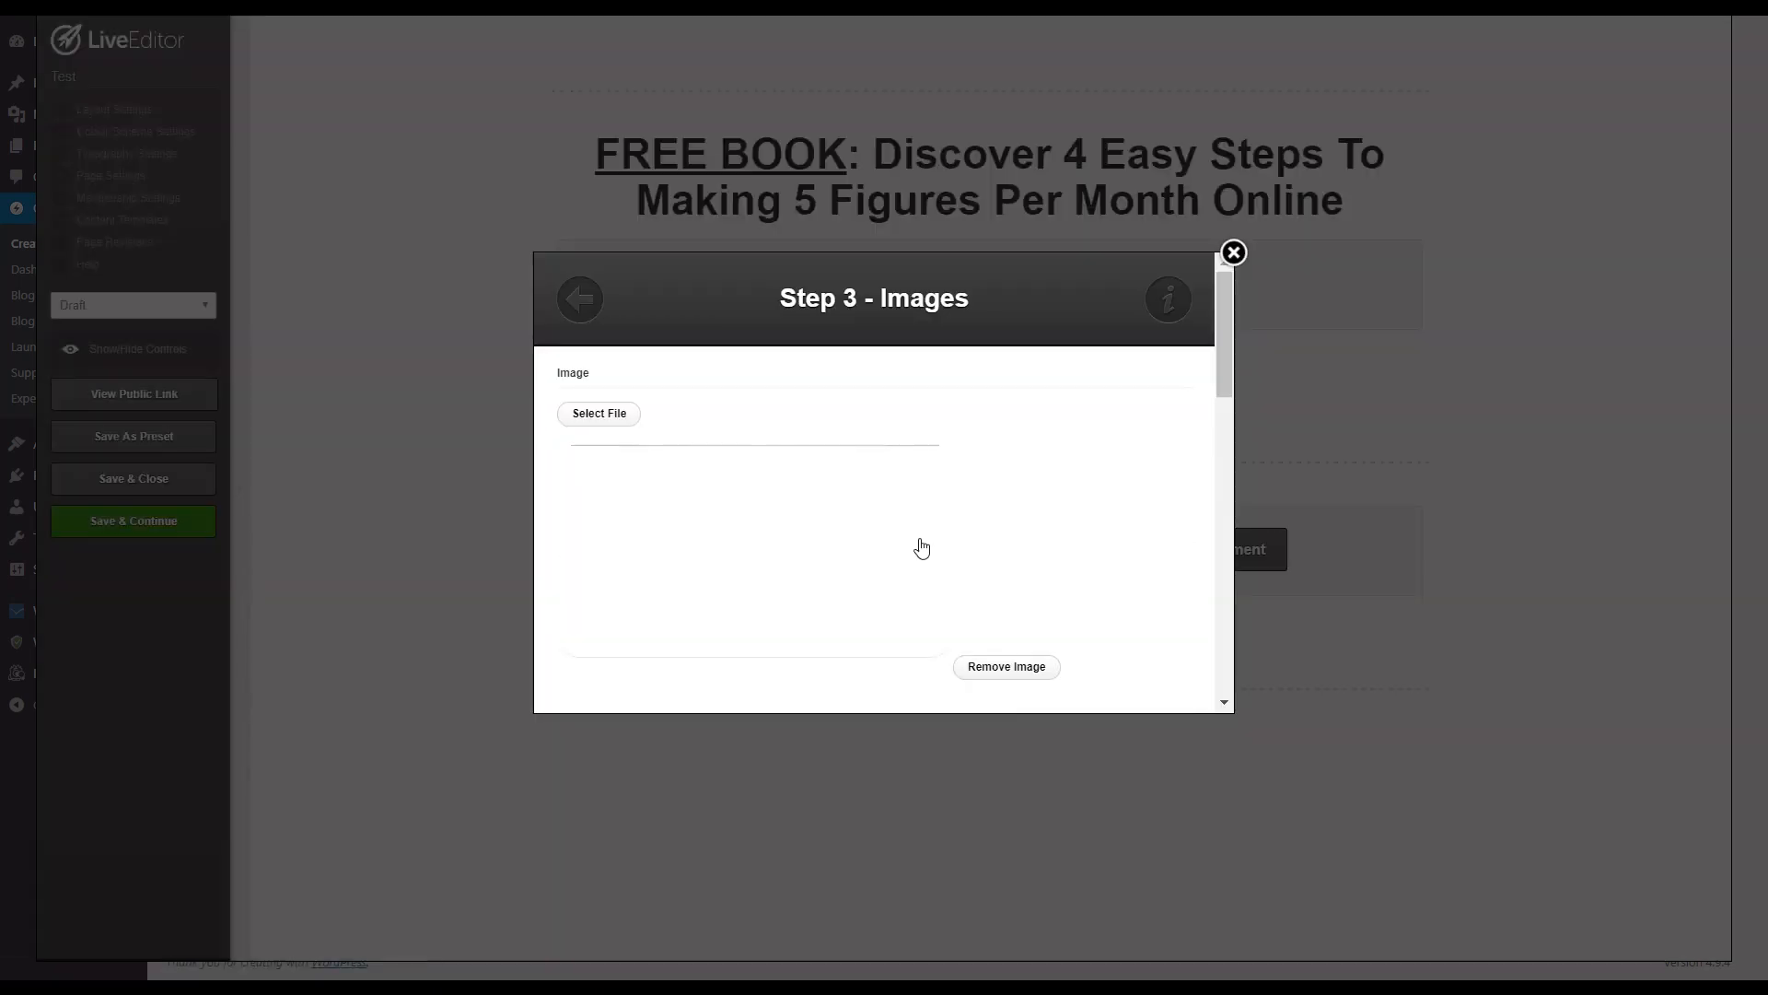
Step: Insert the centered, full-width image element into the left column
scroll(1039, 513, down, 2)
scroll(1039, 513, down, 3)
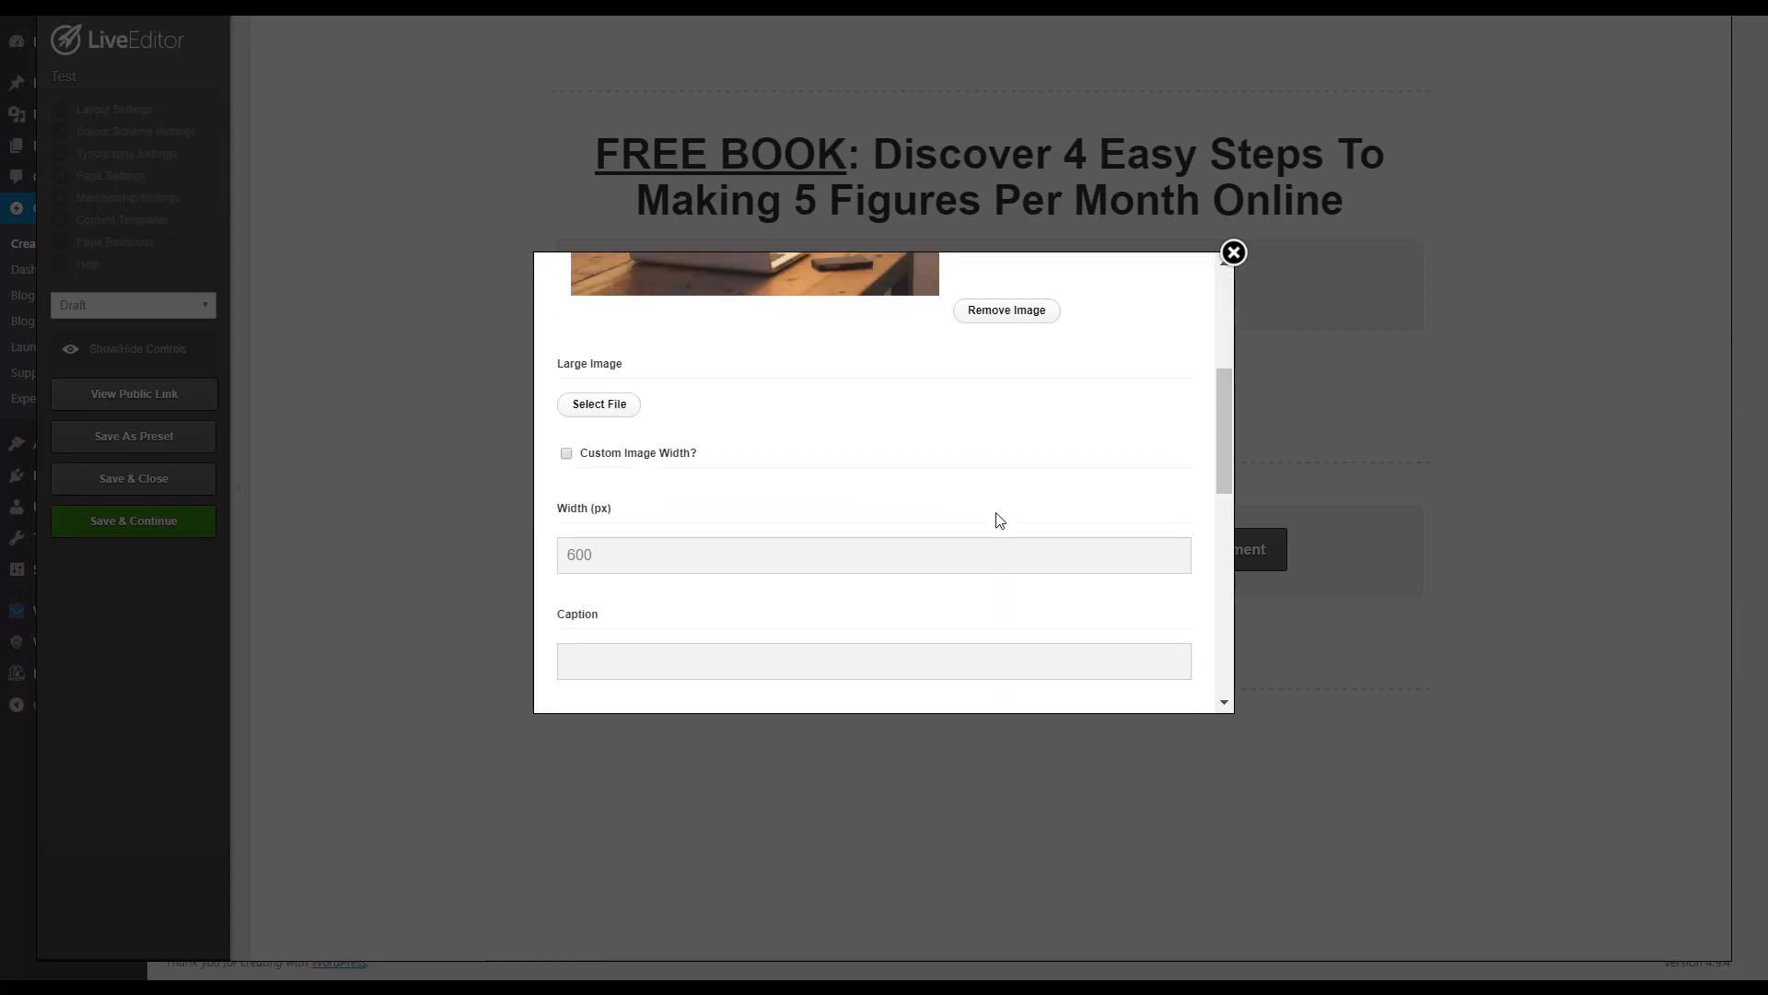
scroll(641, 471, down, 2)
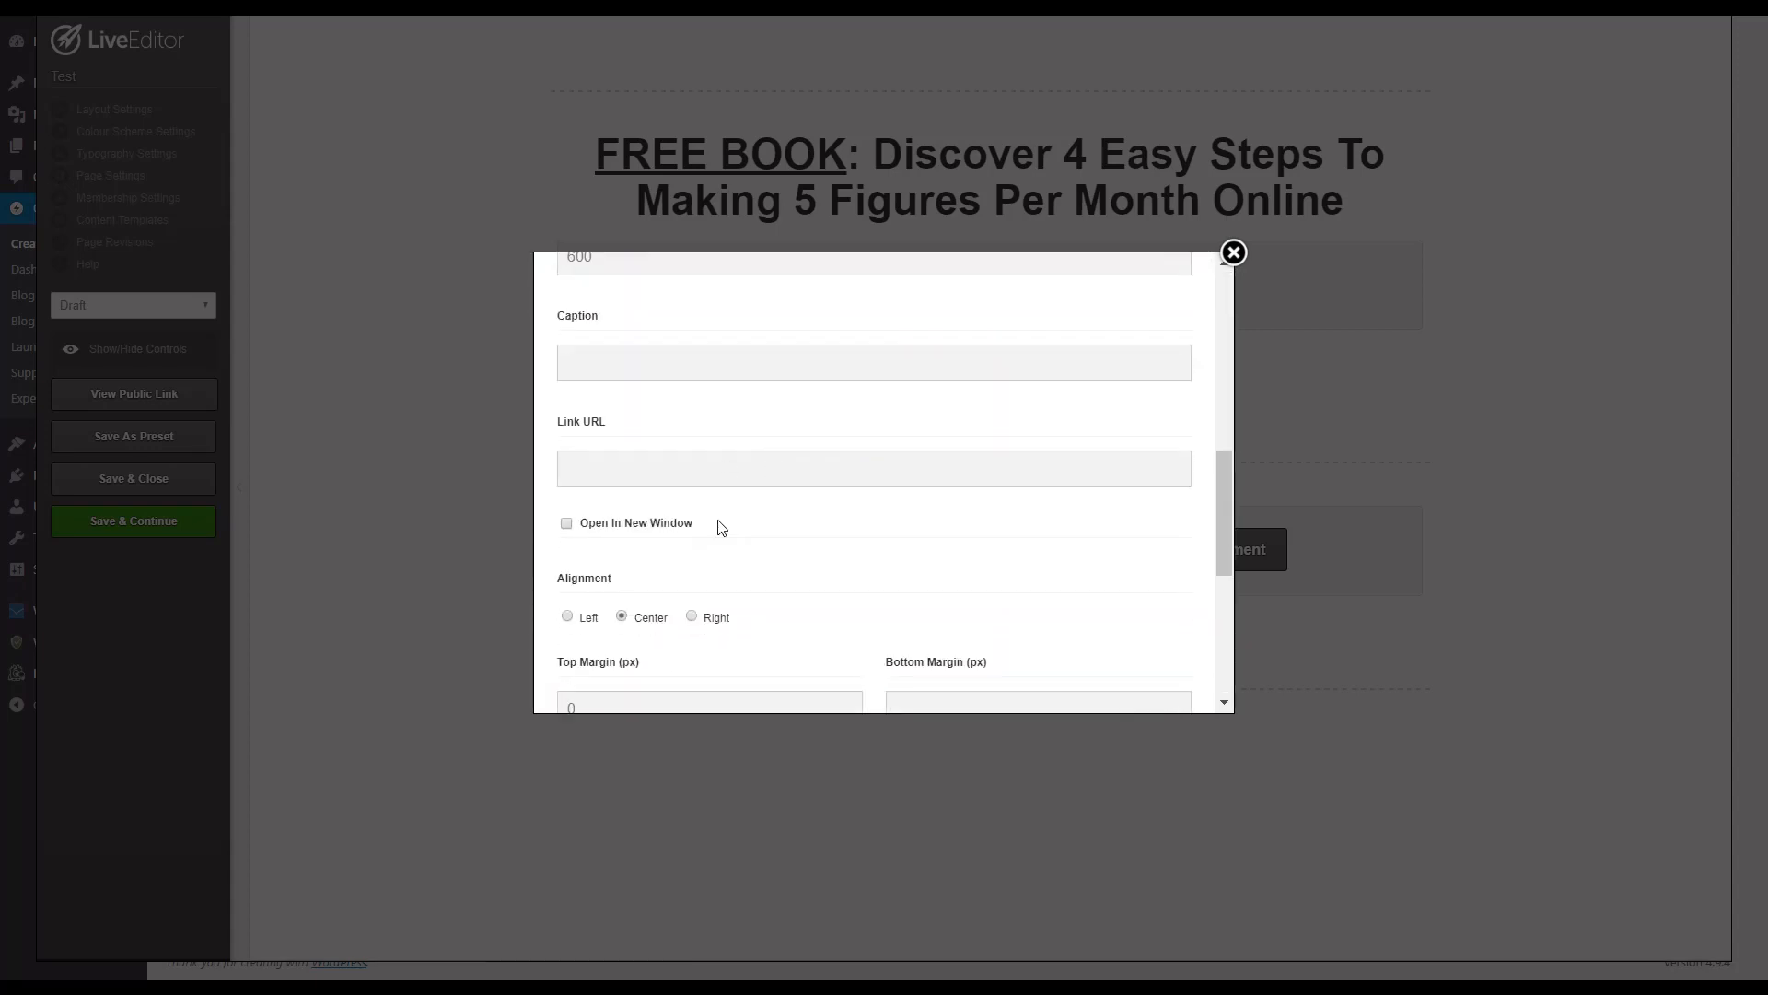
scroll(708, 514, down, 2)
scroll(959, 505, down, 5)
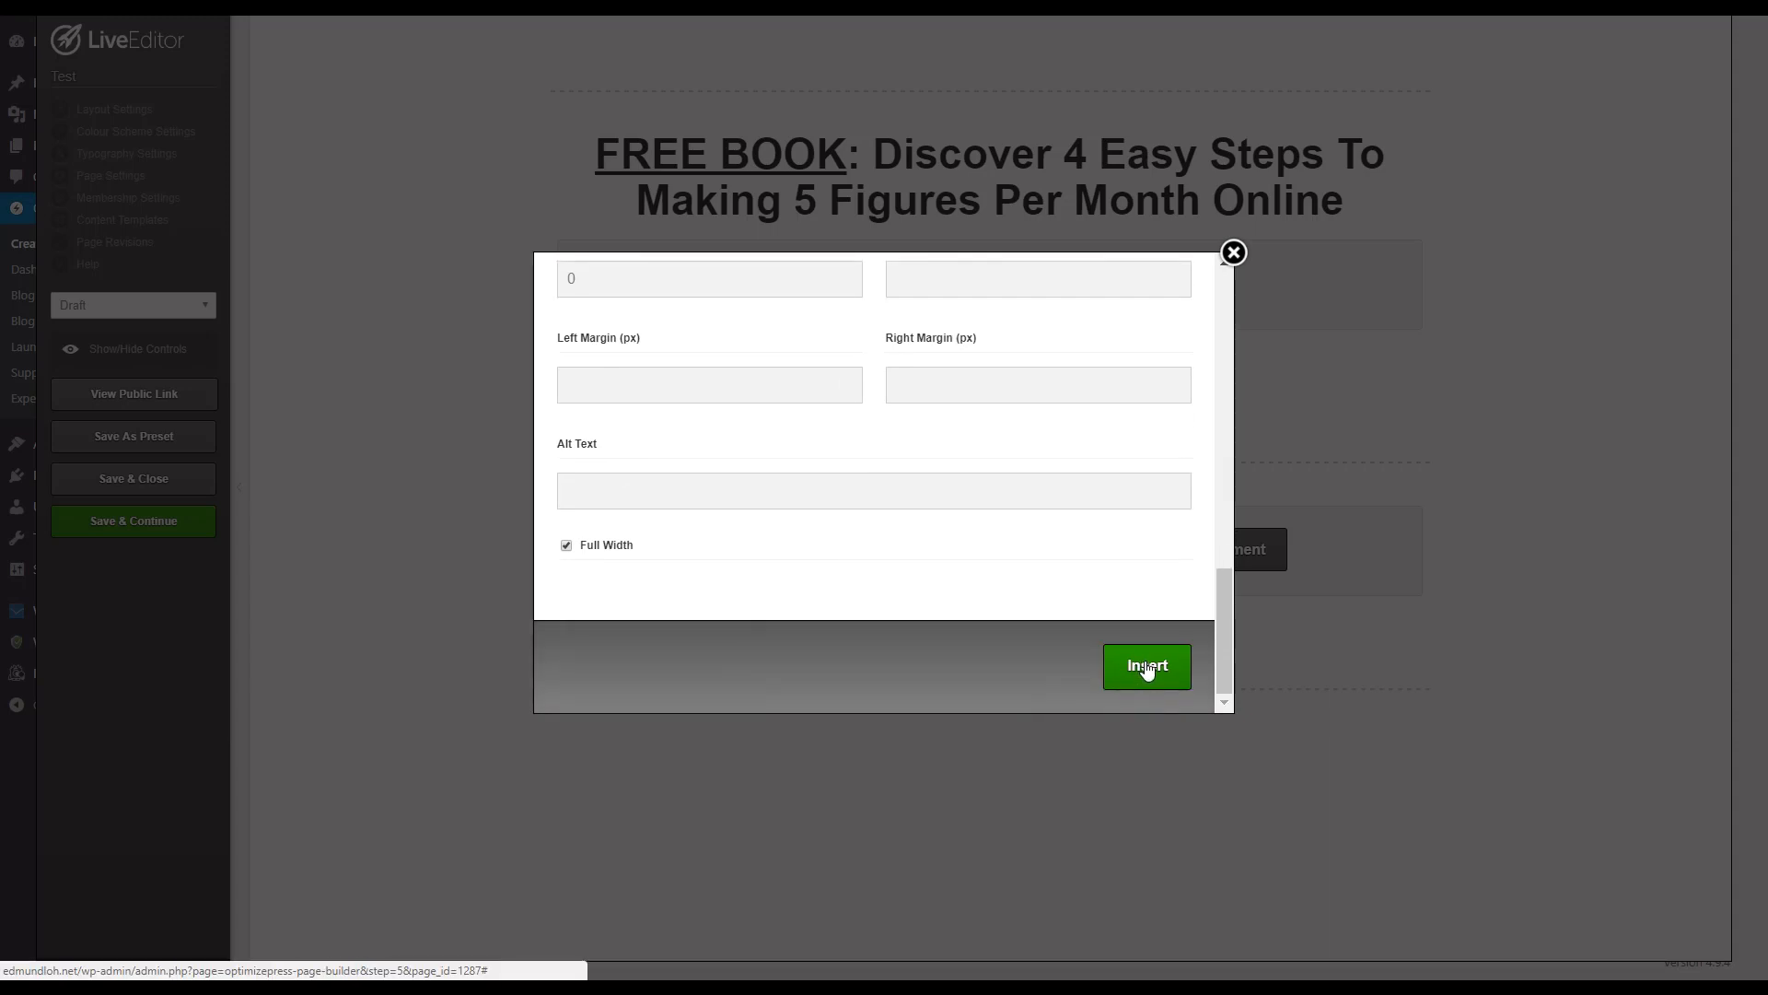
click(1147, 666)
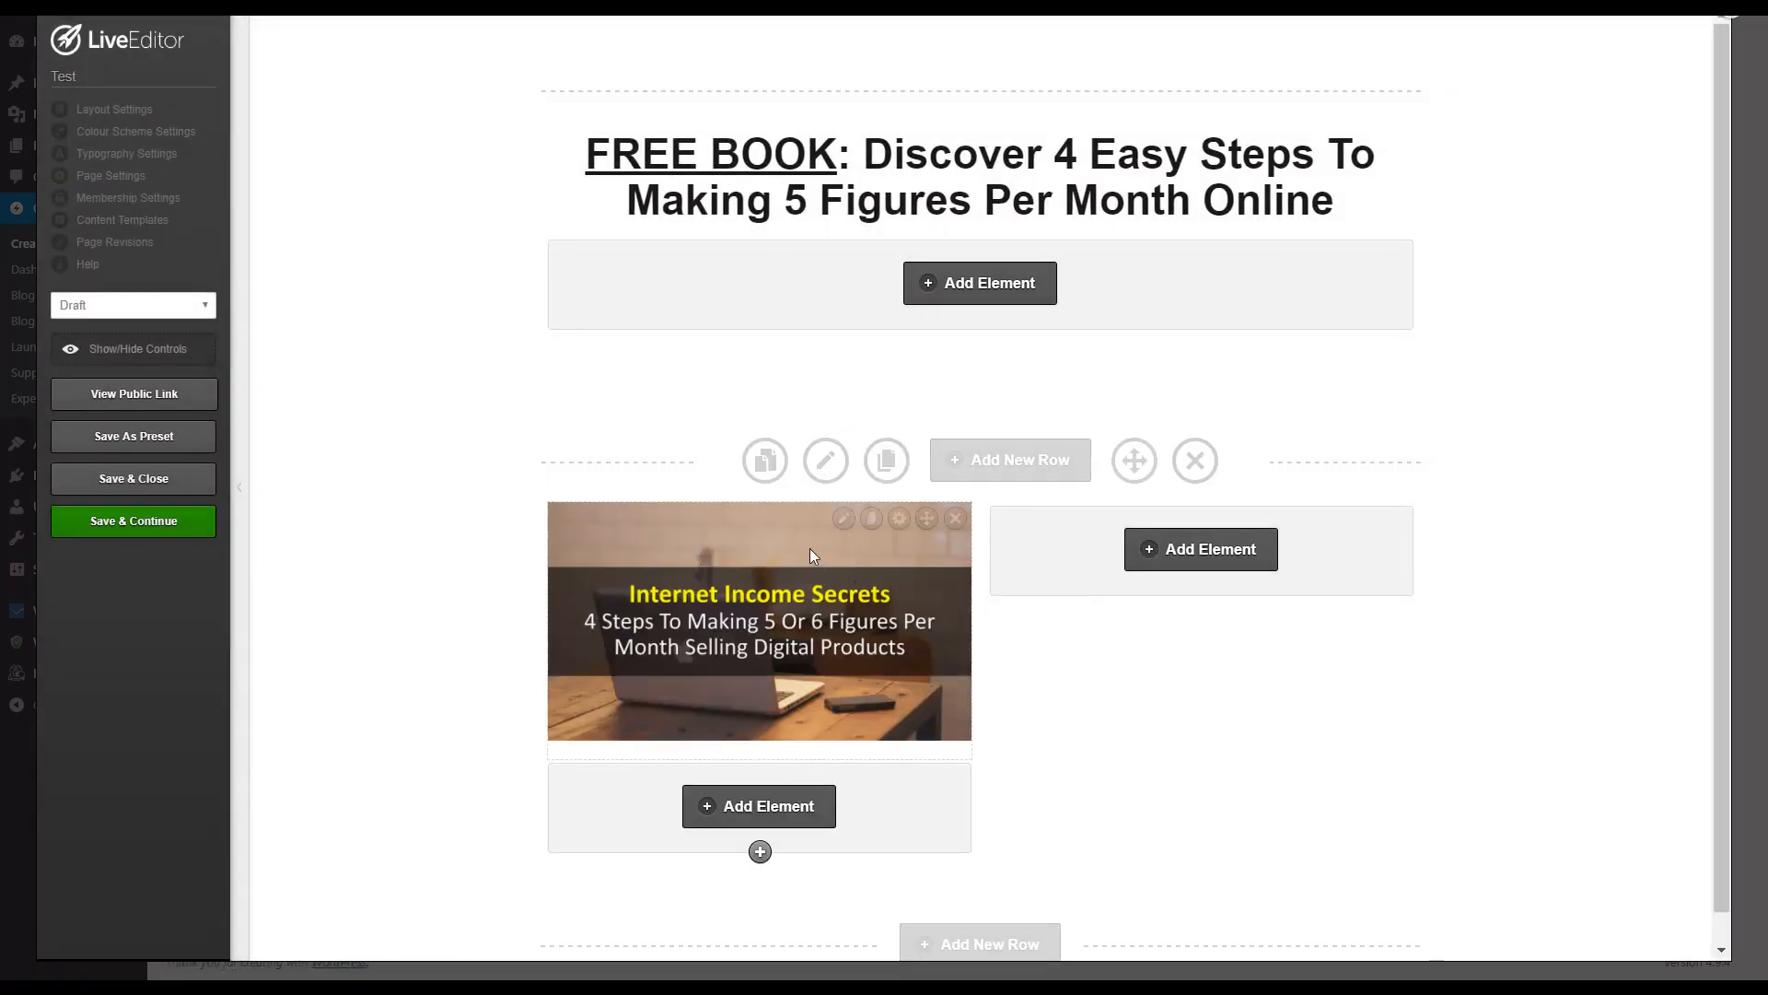
Step: Search for "text b" and add a Text Block to the right column with the text "You Will Discover..."
click(1186, 551)
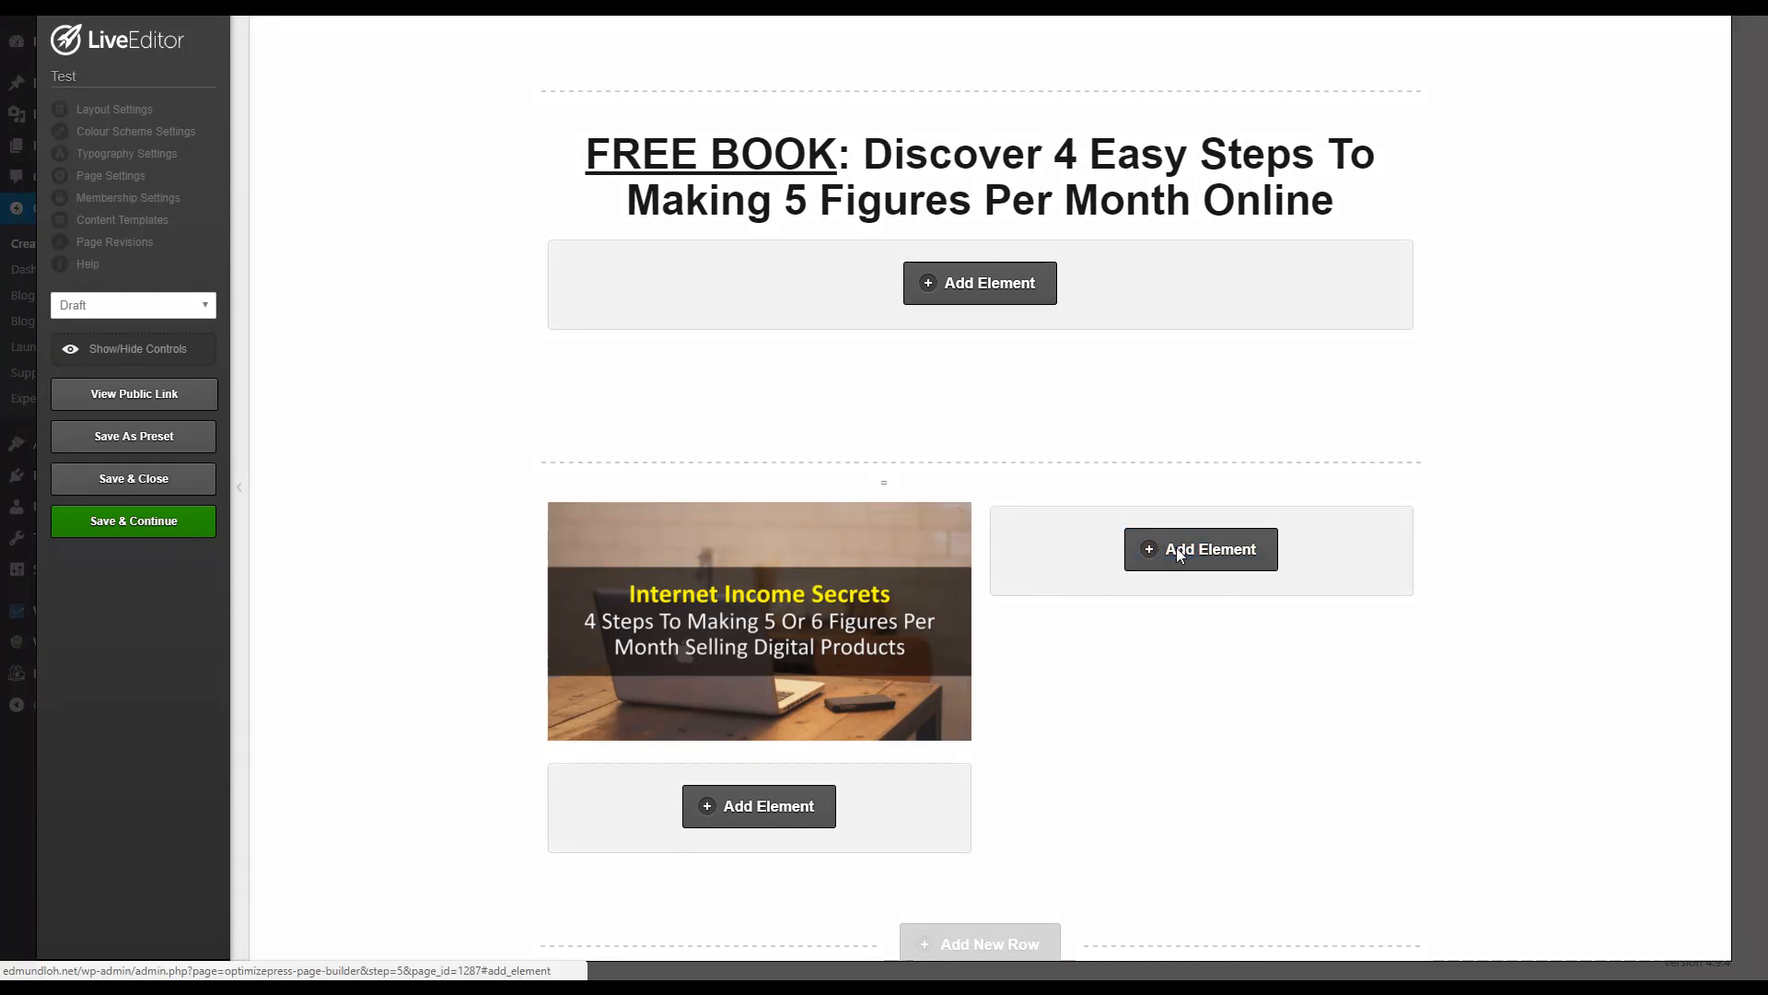
drag(671, 294, 521, 308)
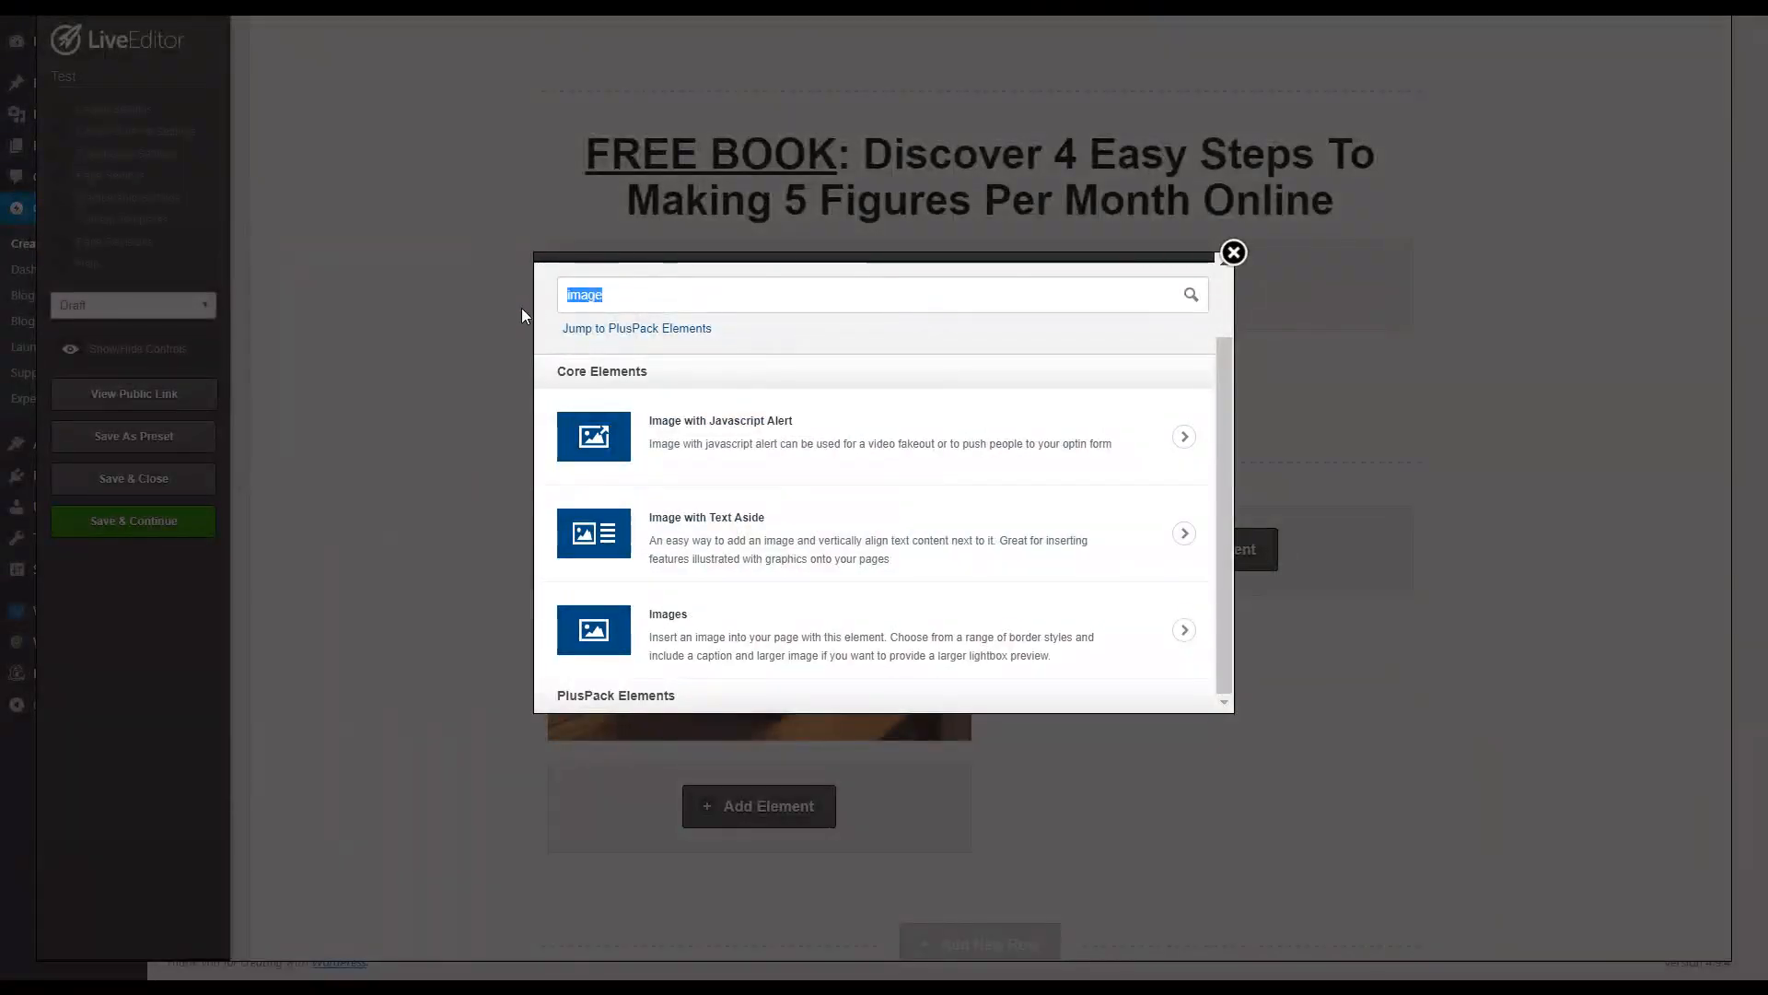
text(text b)
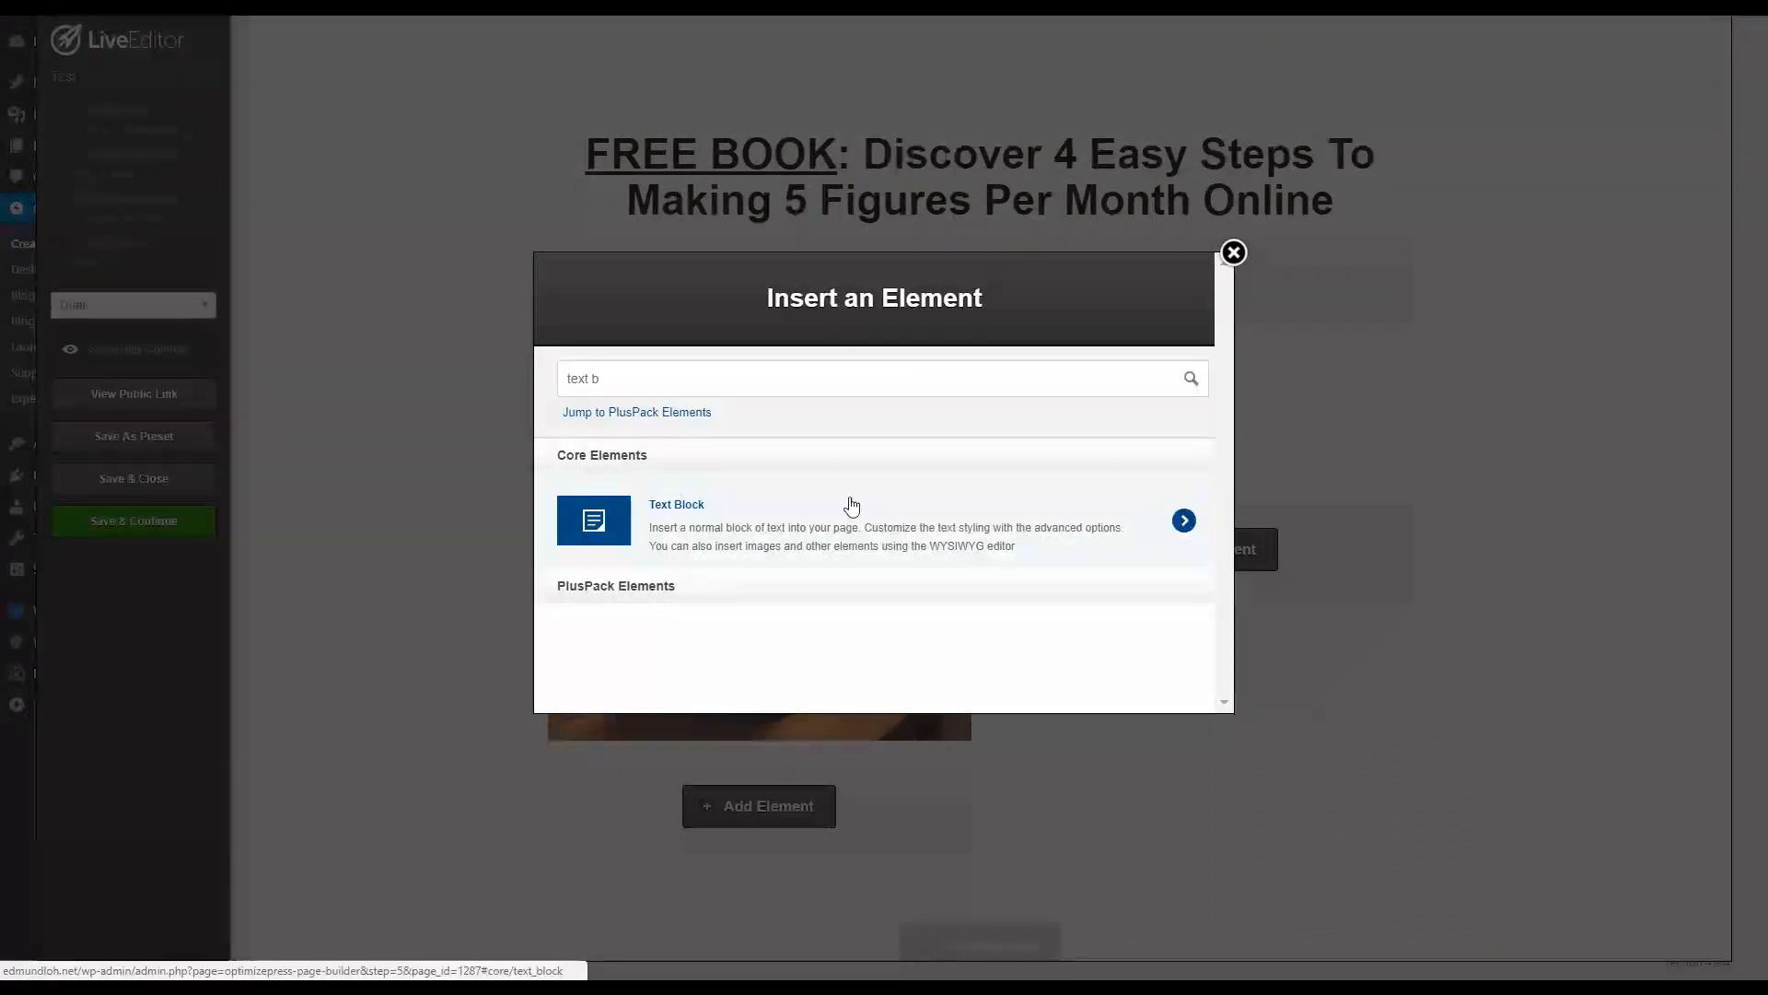
click(848, 506)
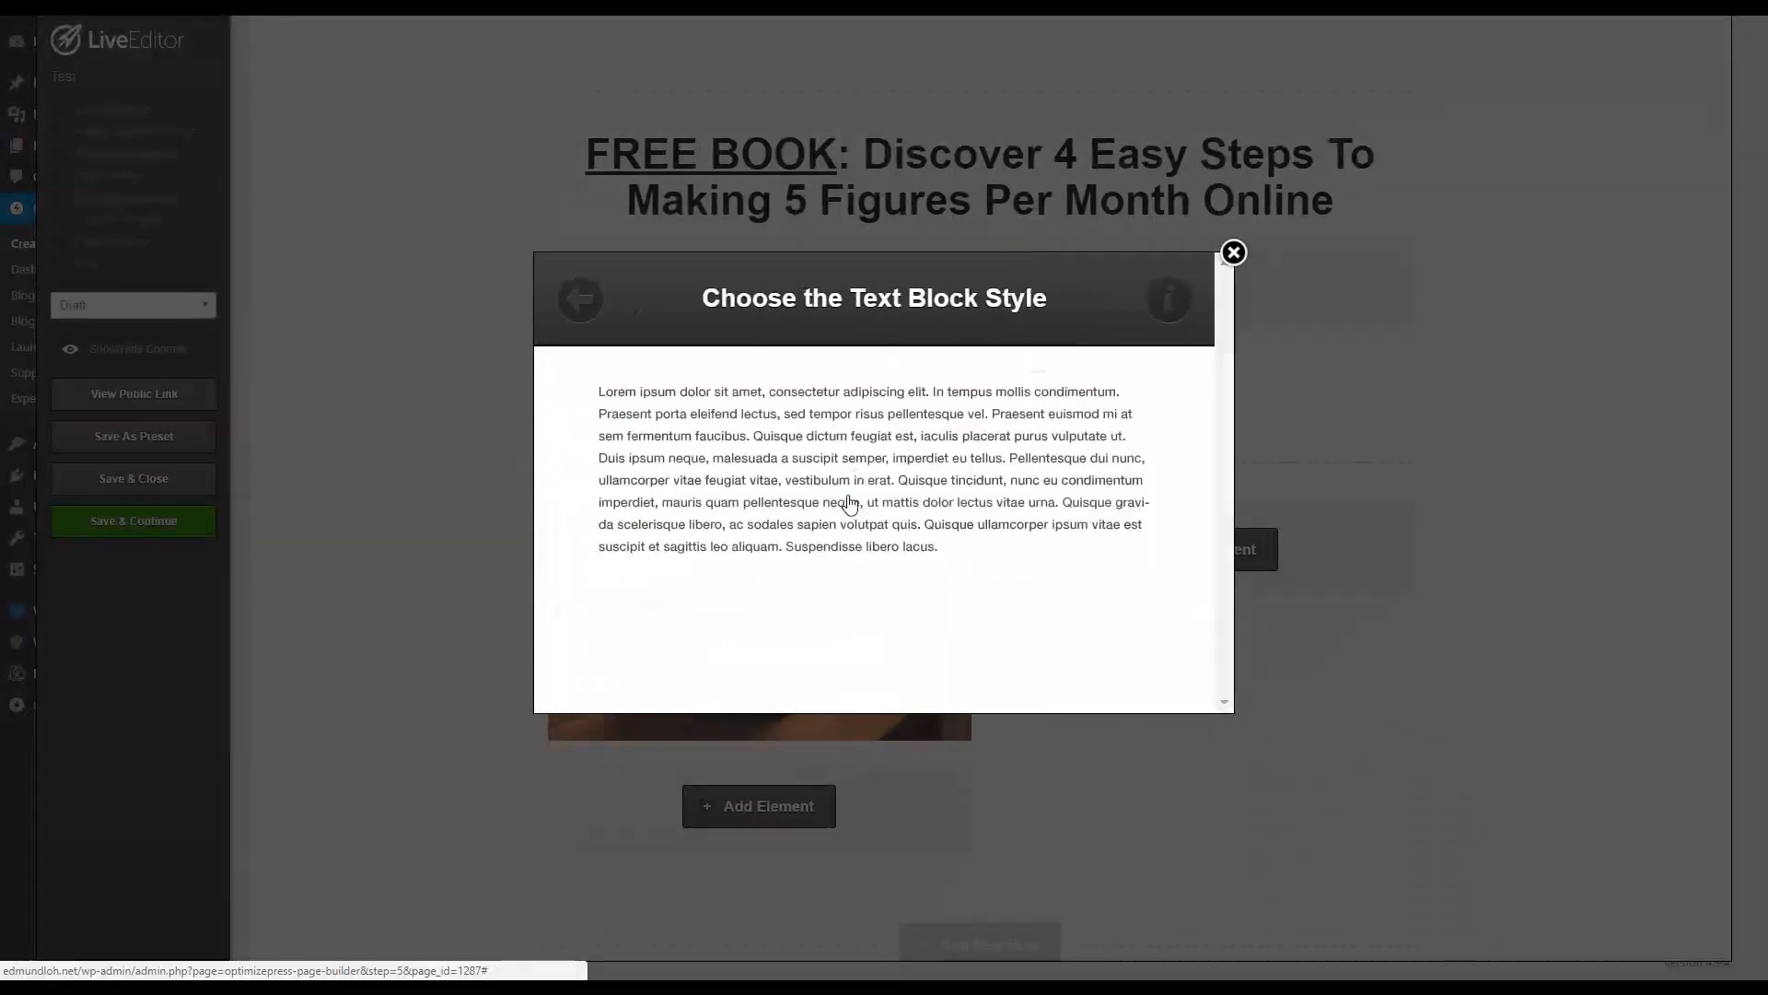
click(852, 462)
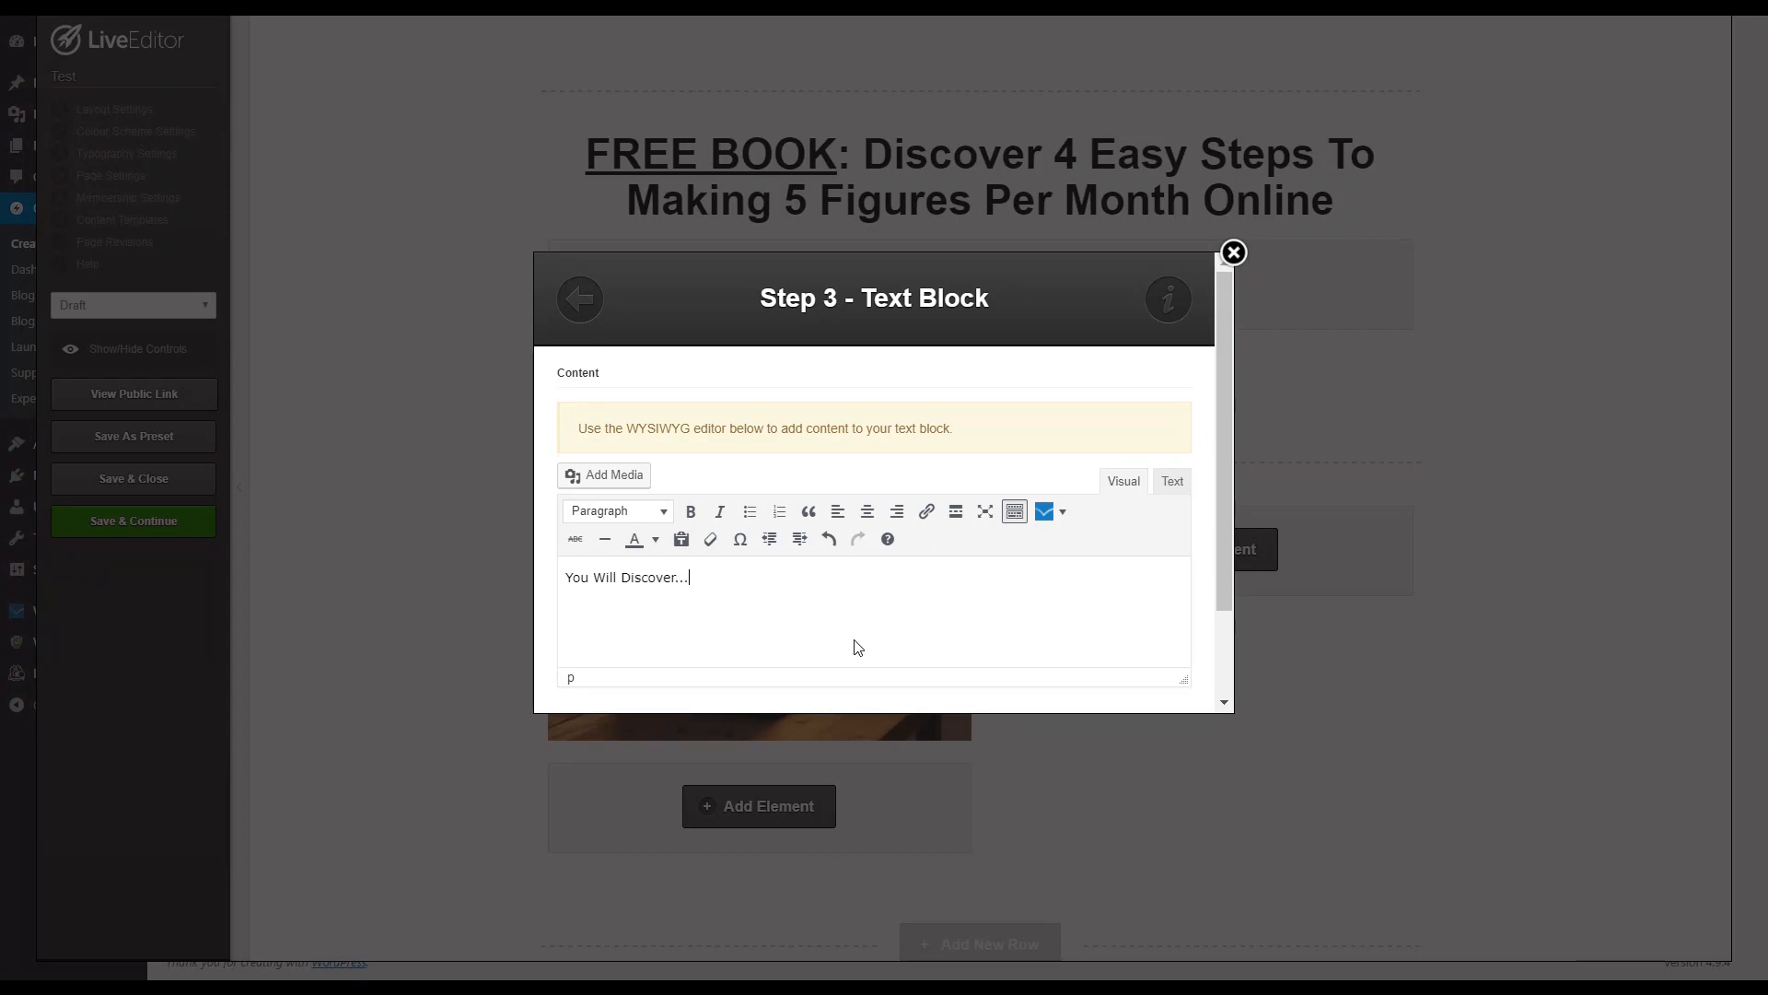
Step: Make "You Will Discover..." bold and insert the text block into the right column
scroll(856, 648, down, 2)
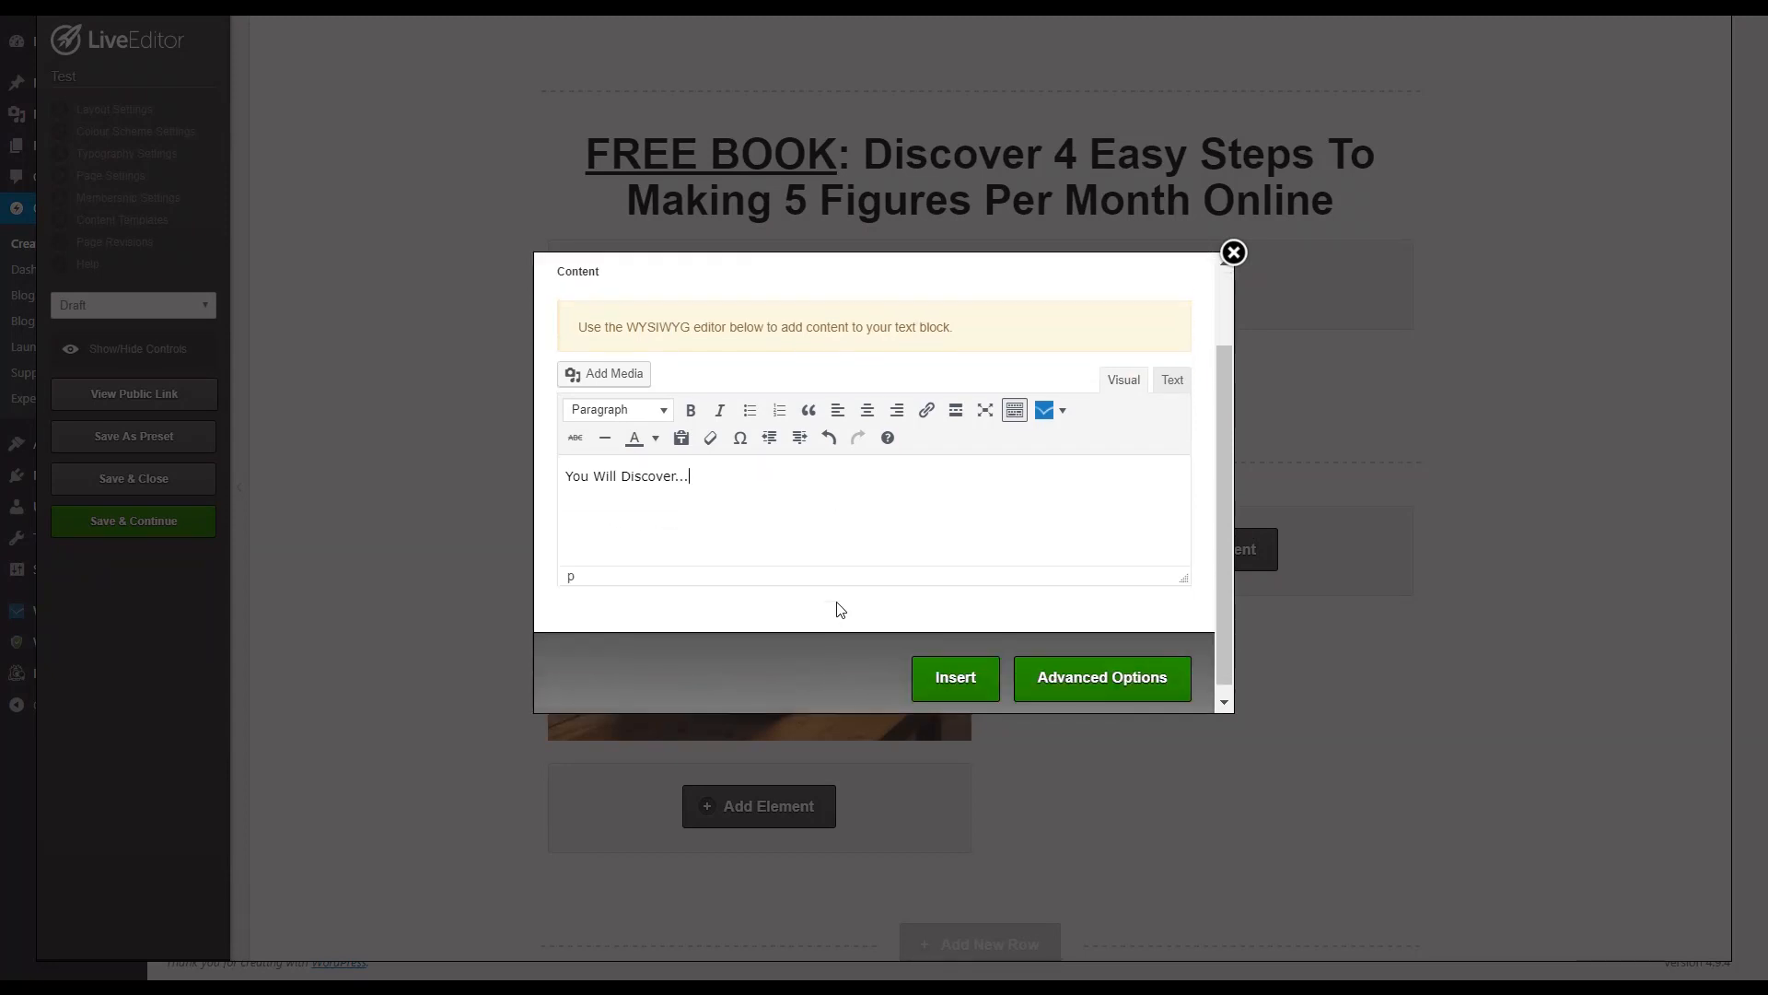
triple_click(704, 460)
click(691, 398)
click(744, 488)
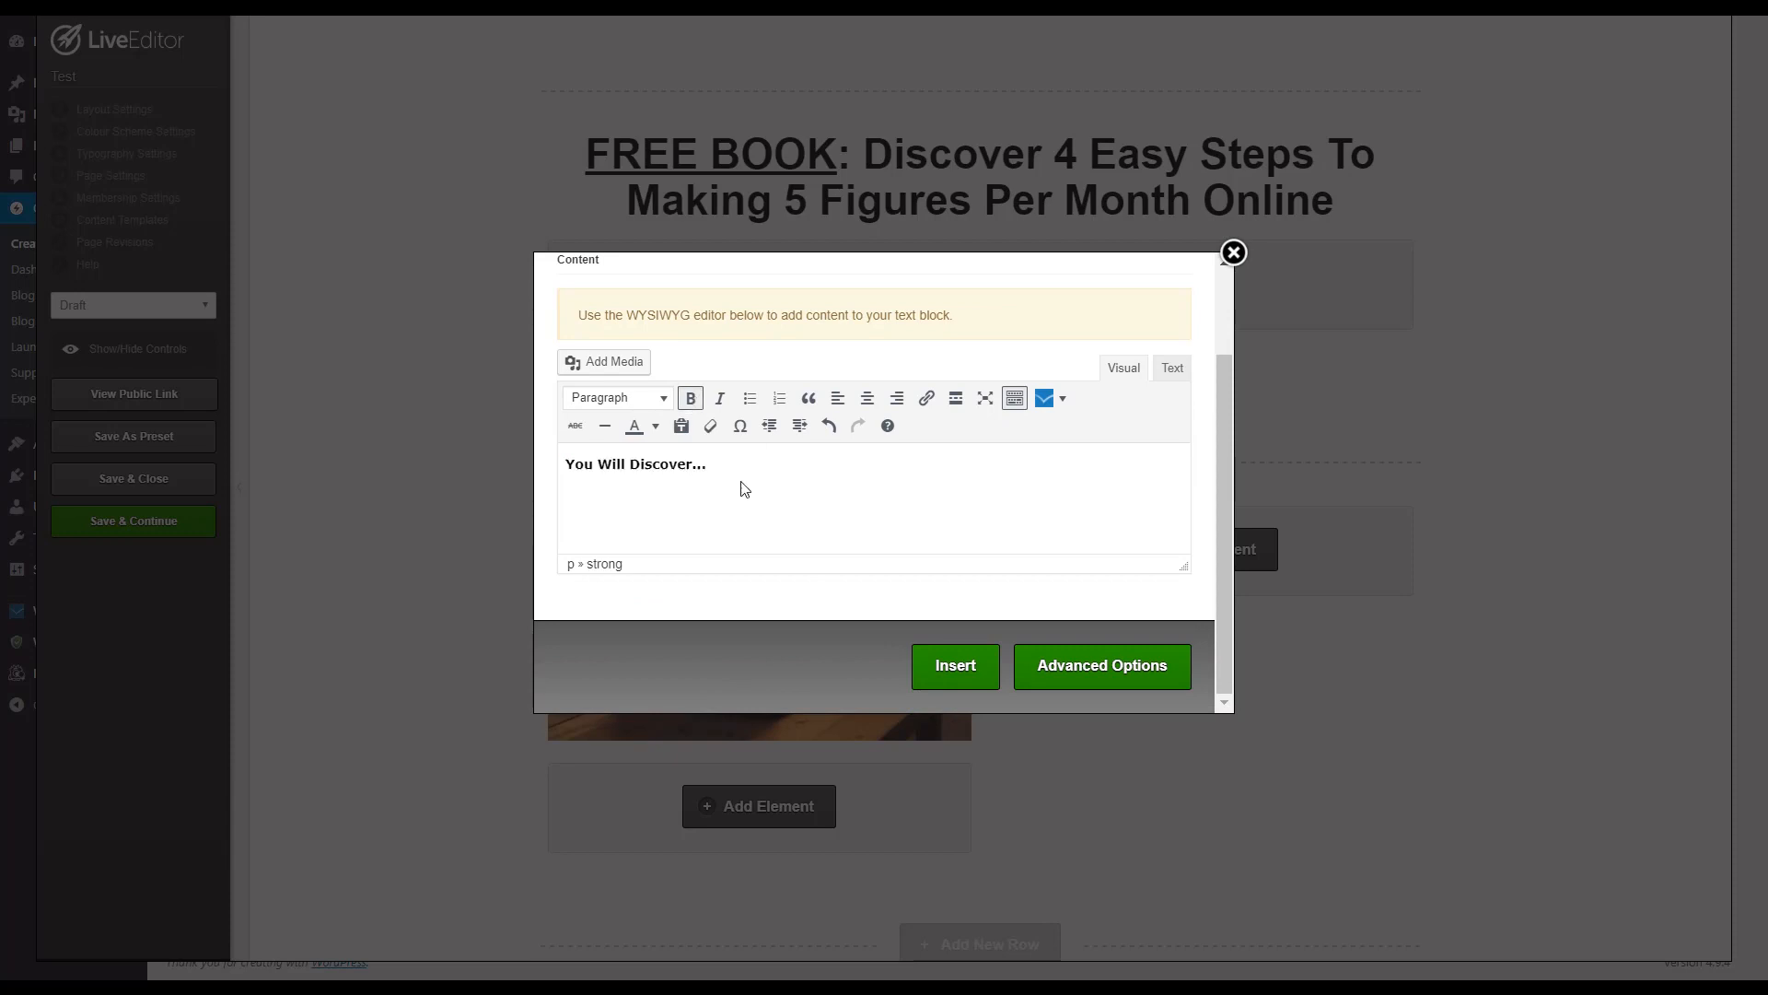
click(941, 675)
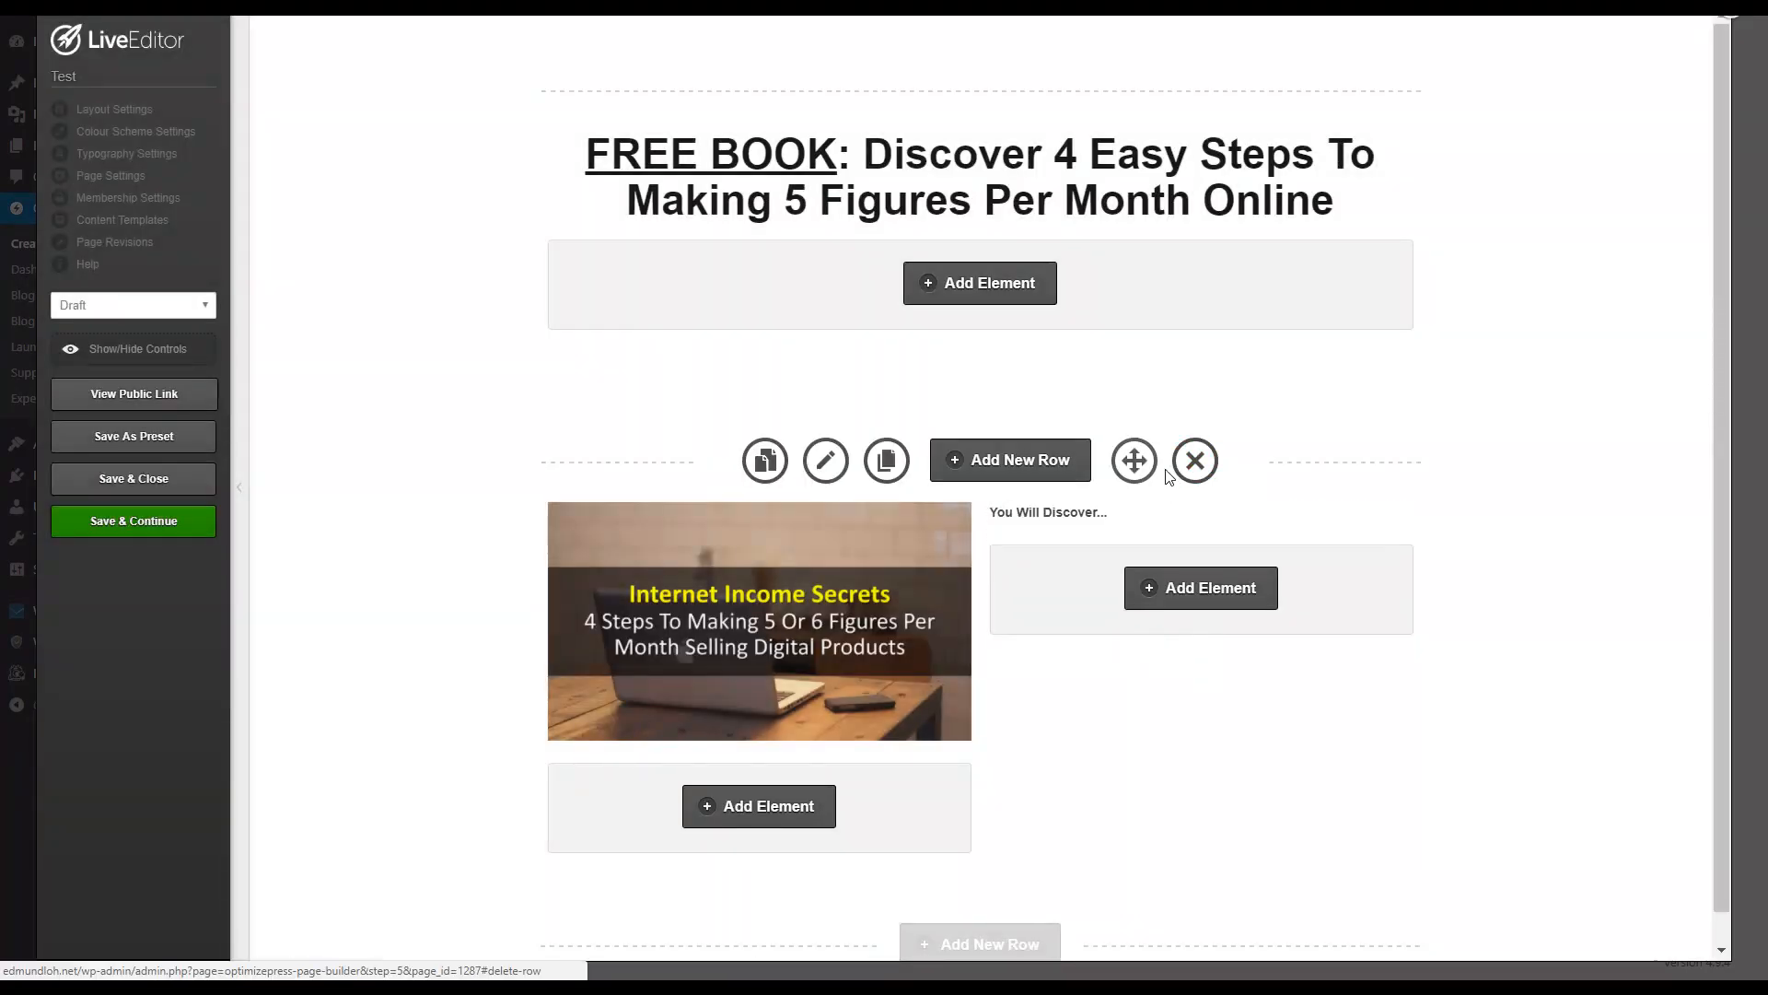
Step: Add a Bullet Block to the right column in the large-check style, using the thin light-green check mark icon
click(1155, 597)
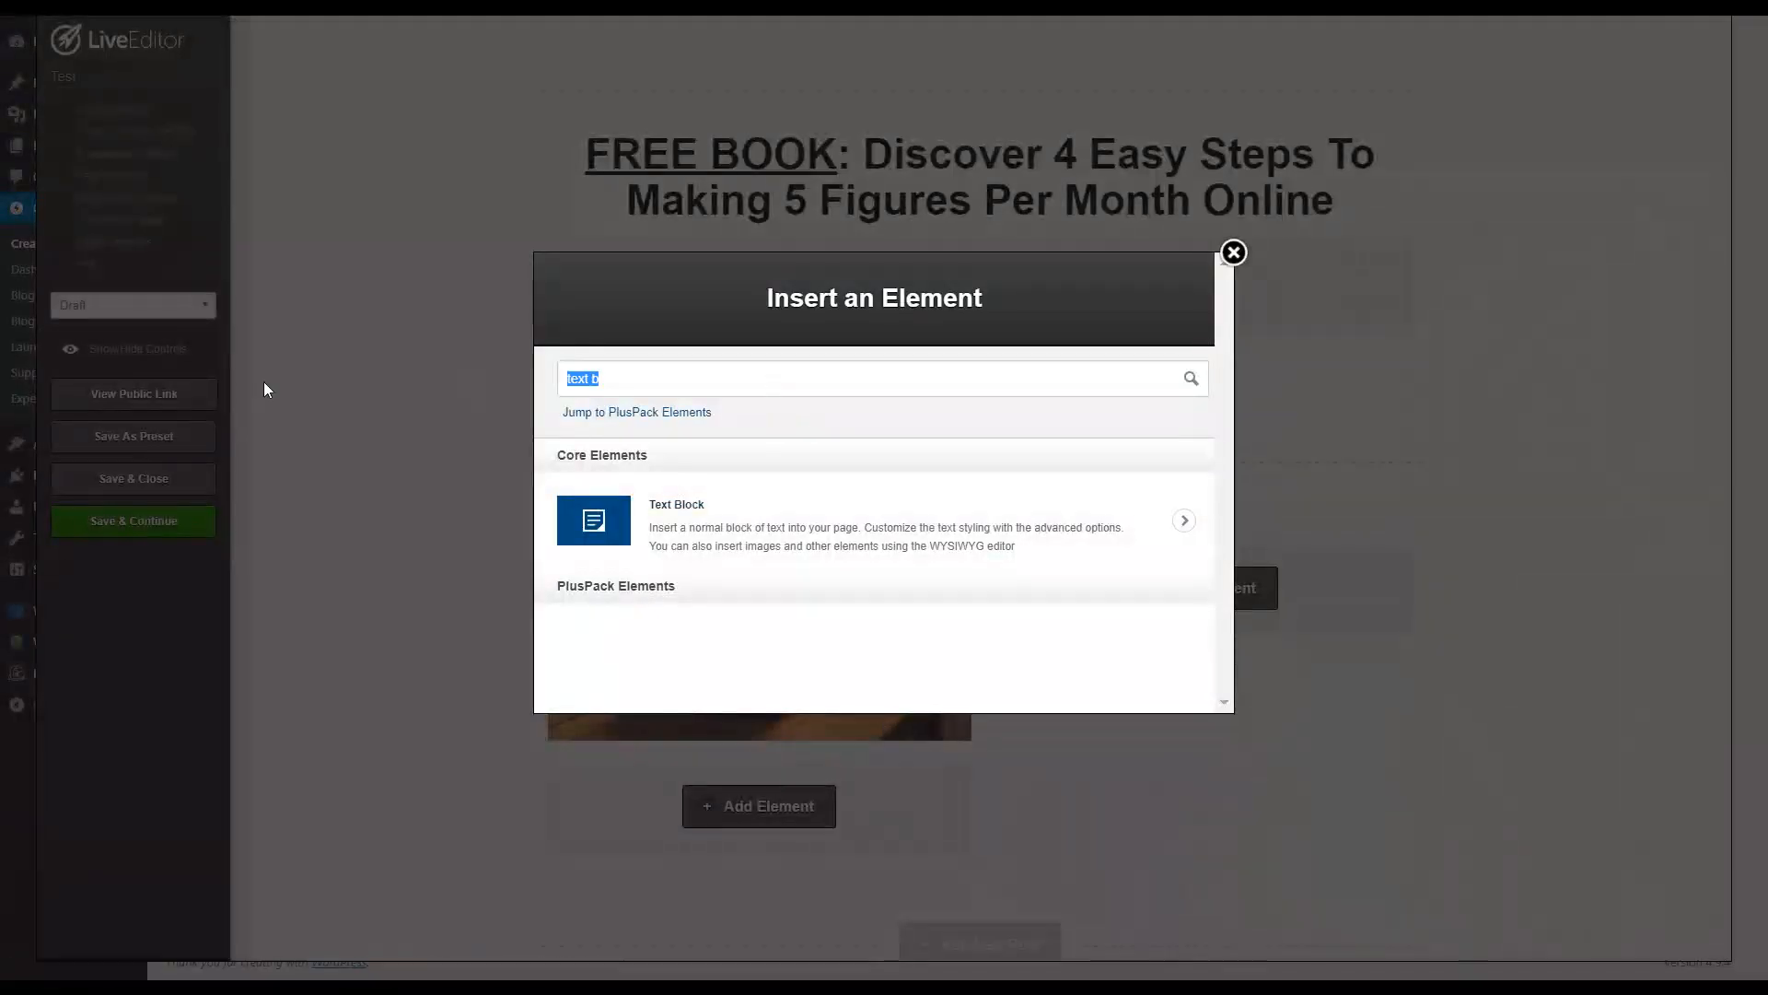
text(bulle)
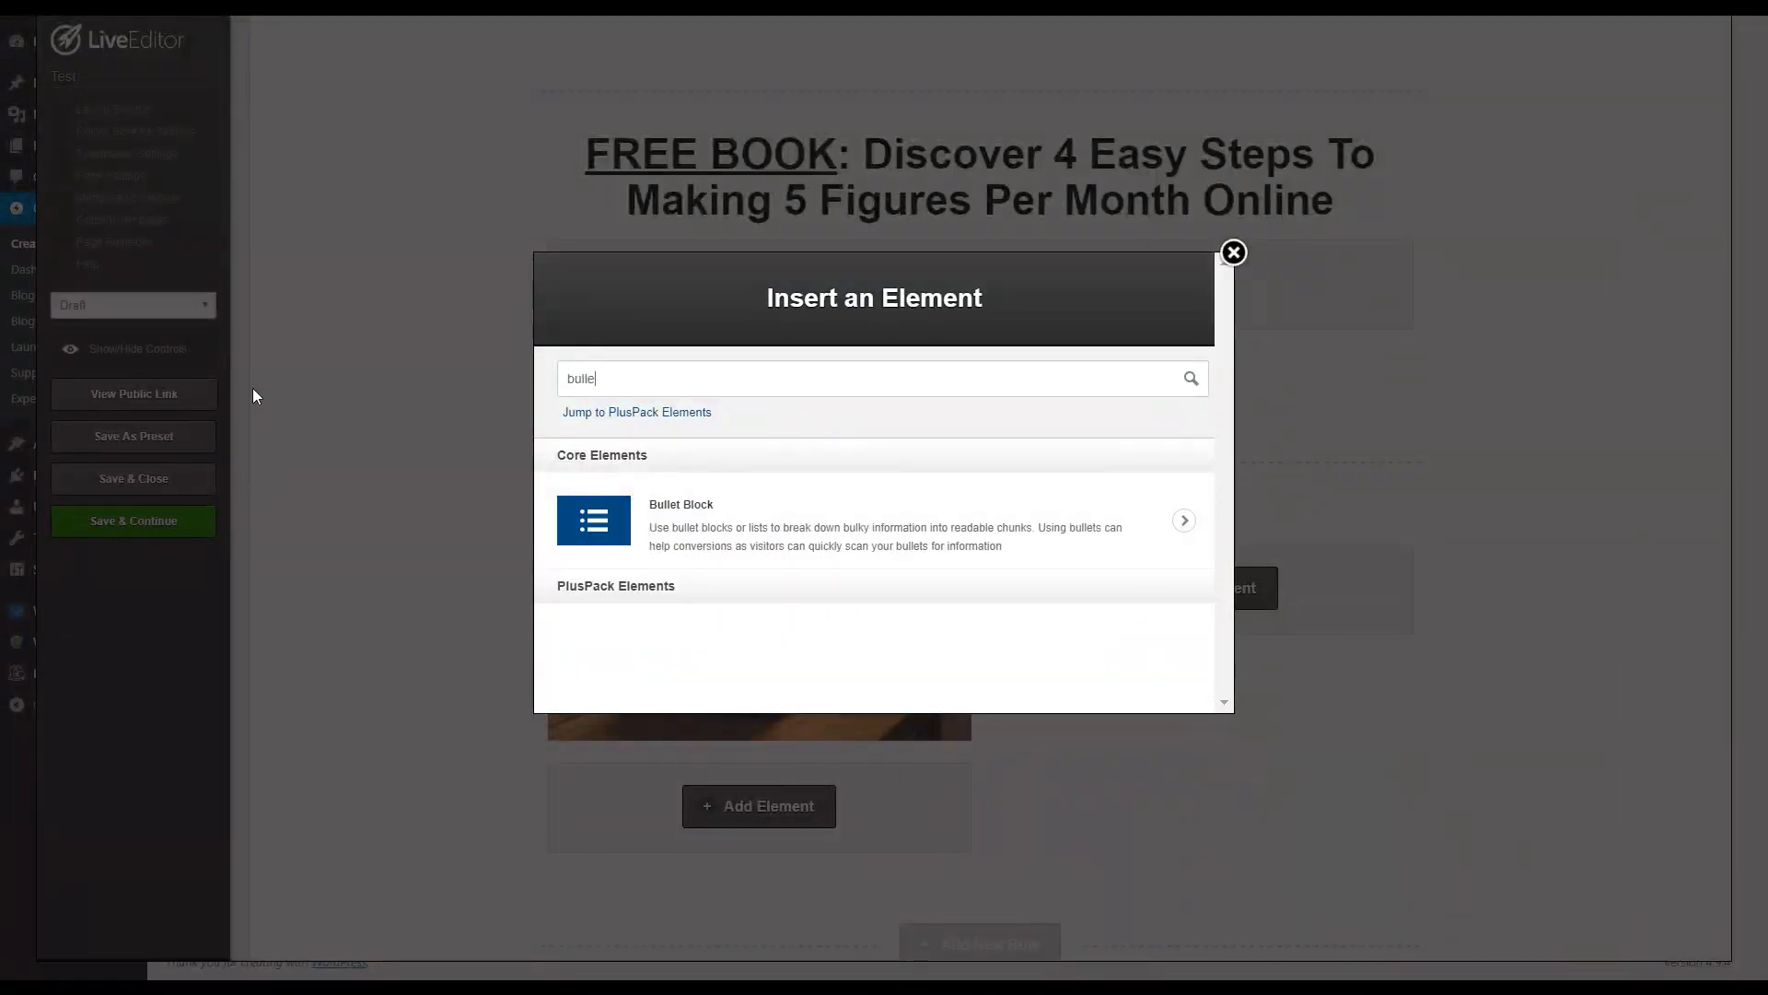
click(785, 559)
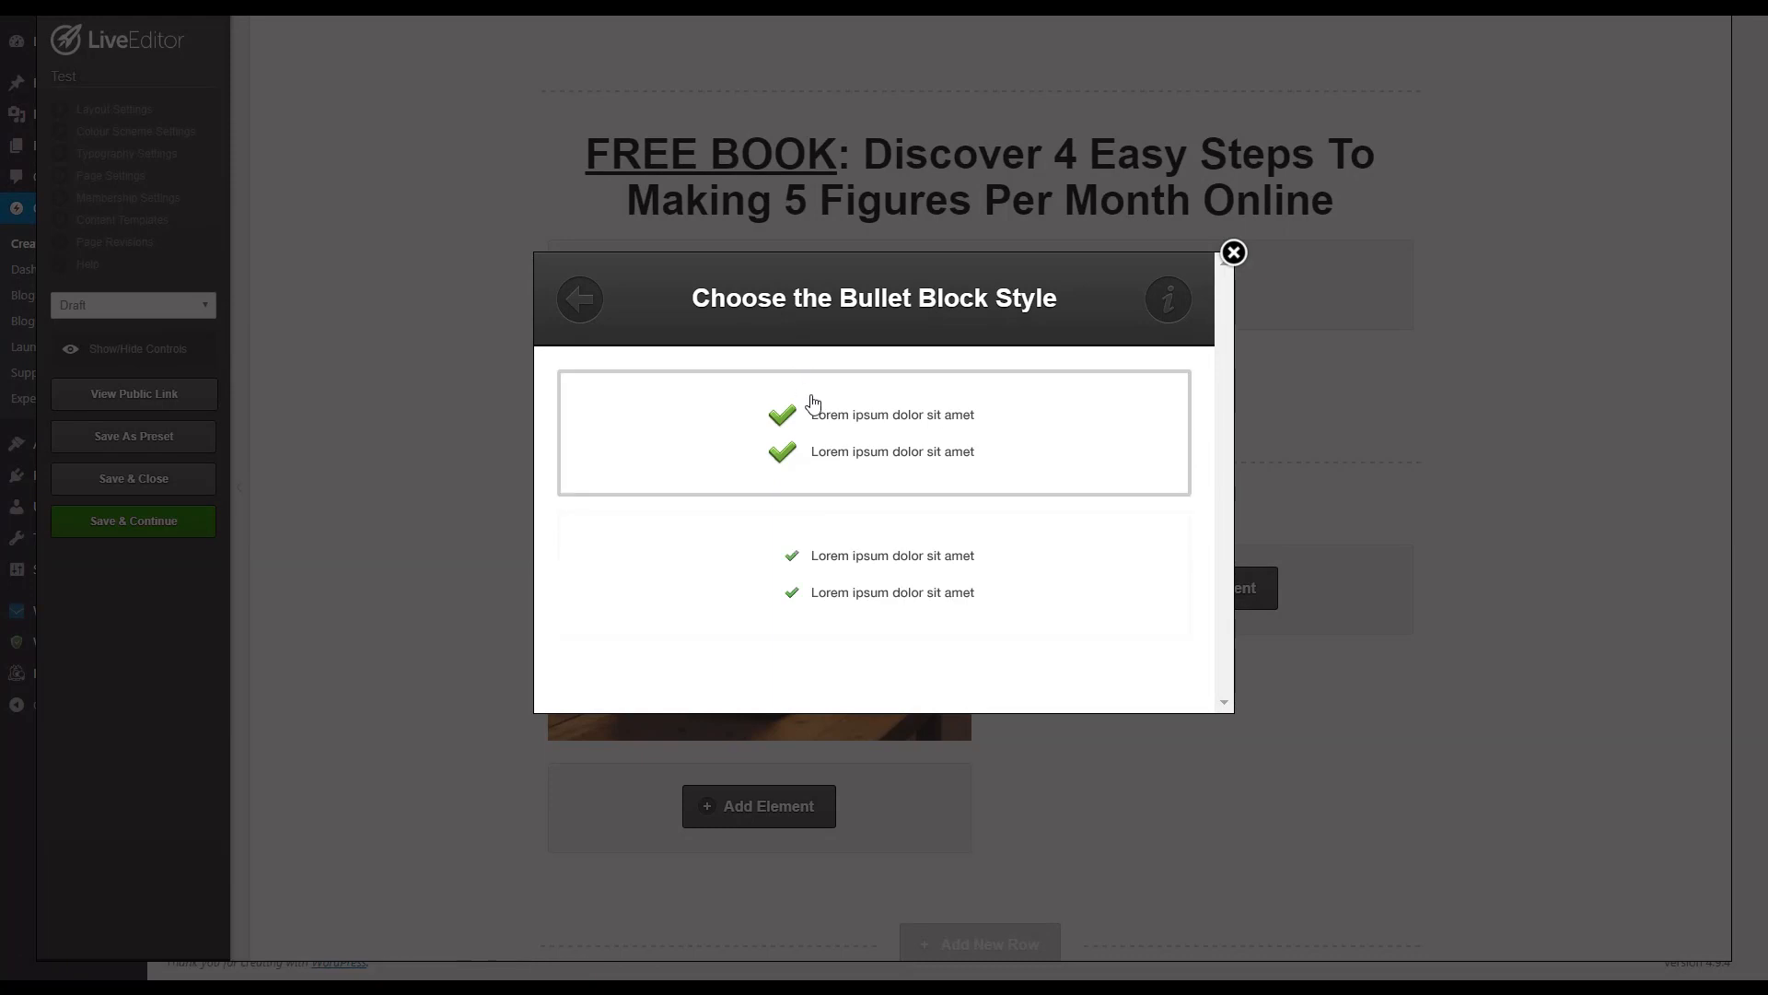
click(820, 459)
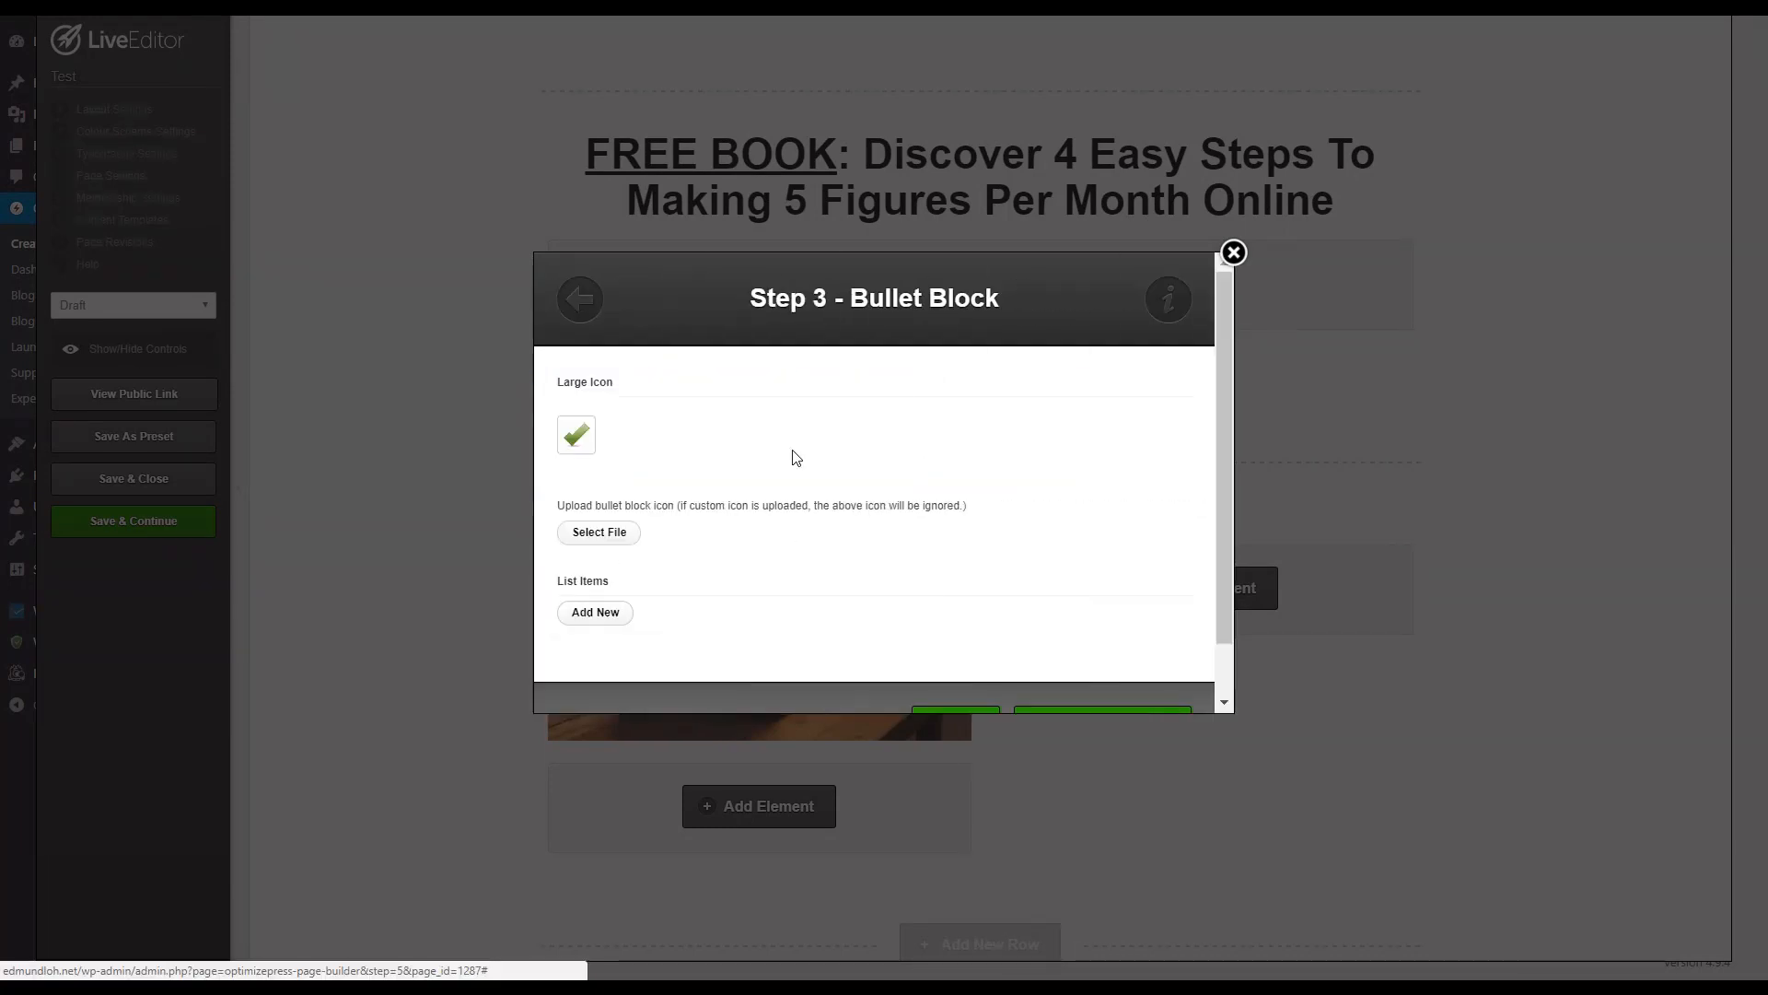
click(578, 434)
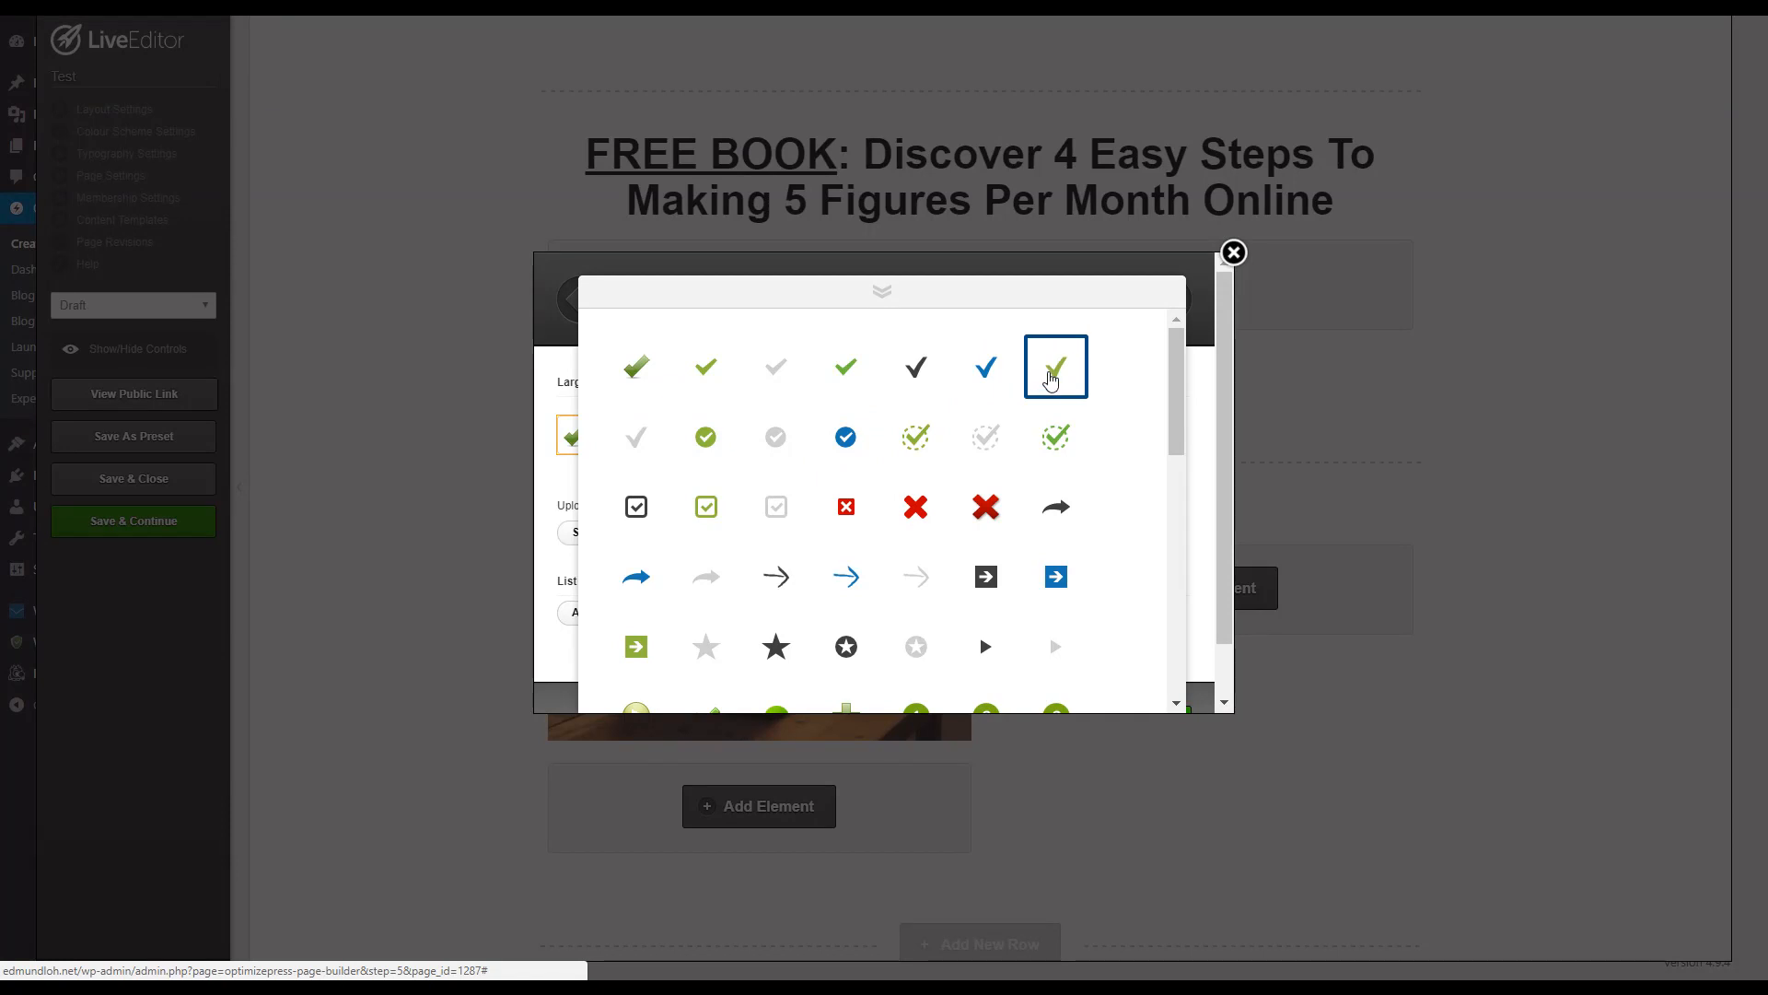
click(1052, 380)
Step: Create four empty list items in the bullet block
scroll(728, 497, down, 2)
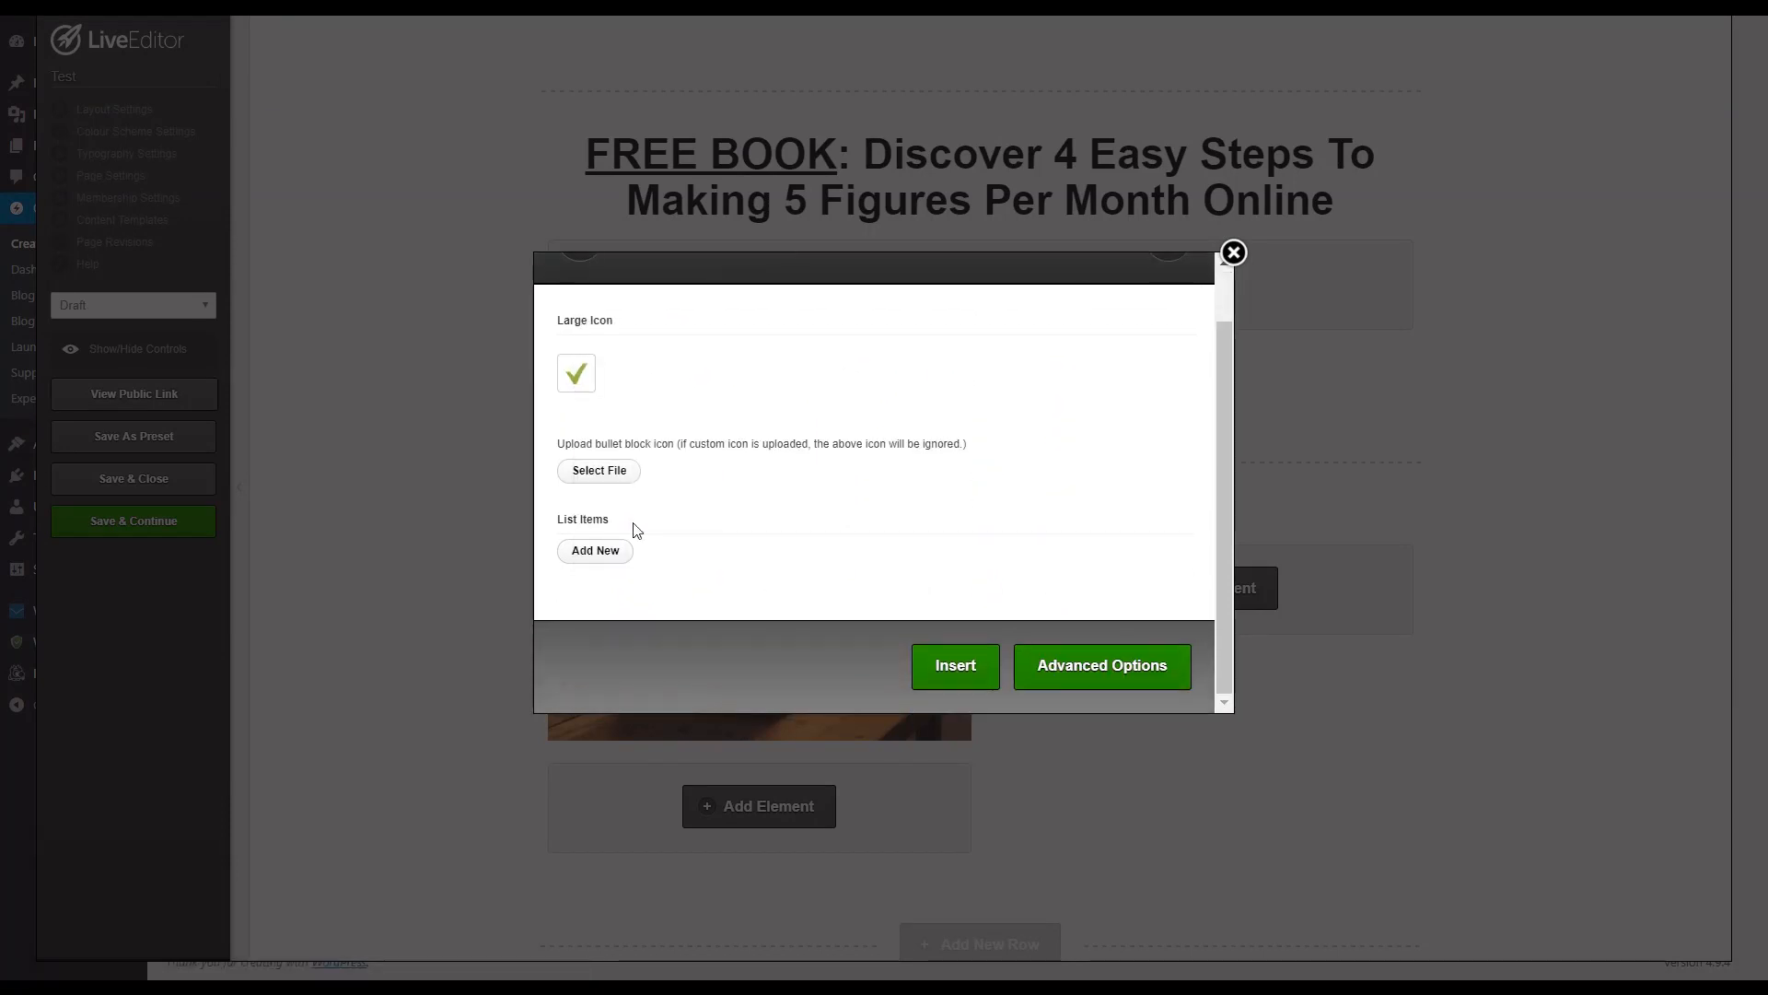
click(589, 552)
click(596, 619)
scroll(604, 645, up, 1)
click(594, 569)
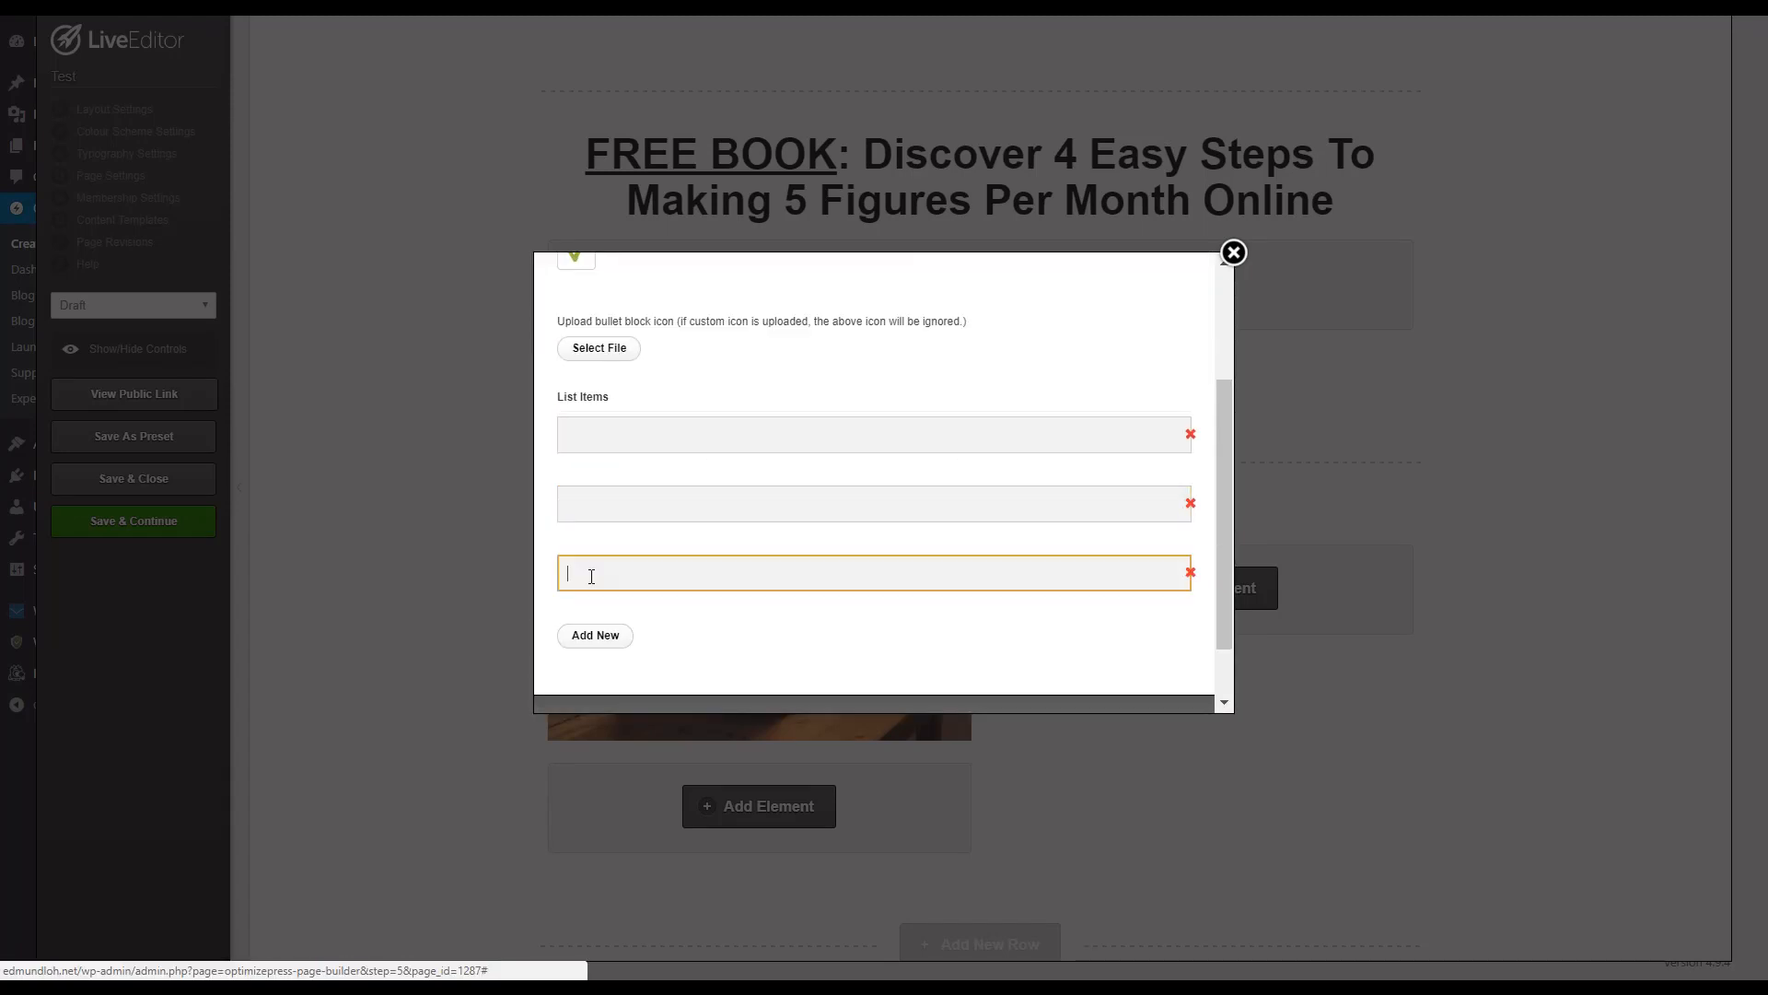
click(594, 634)
Step: Fill the first list item with "4 simple, easy-to-follow steps to creating a 5 figure per month Internet Business"
click(642, 433)
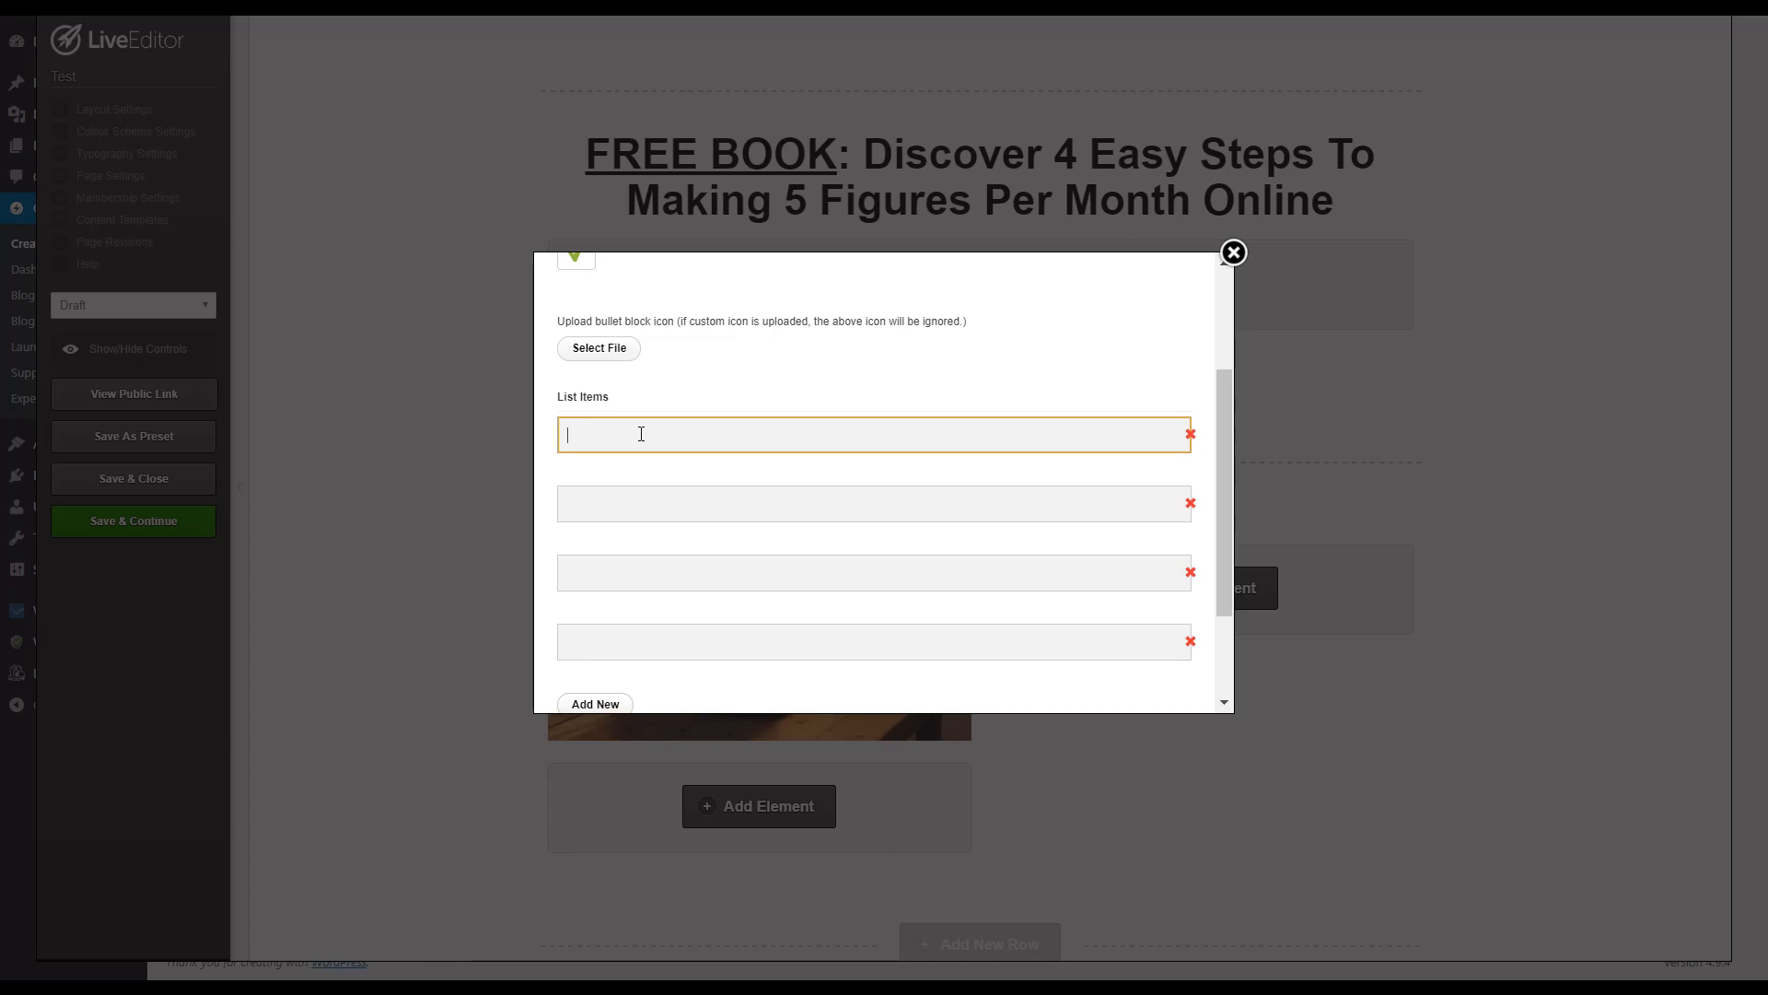
text(The)
key(BackSpace)
key(BackSpace)
text(4 simple, easy-to-follow steps to creating a 5 figur)
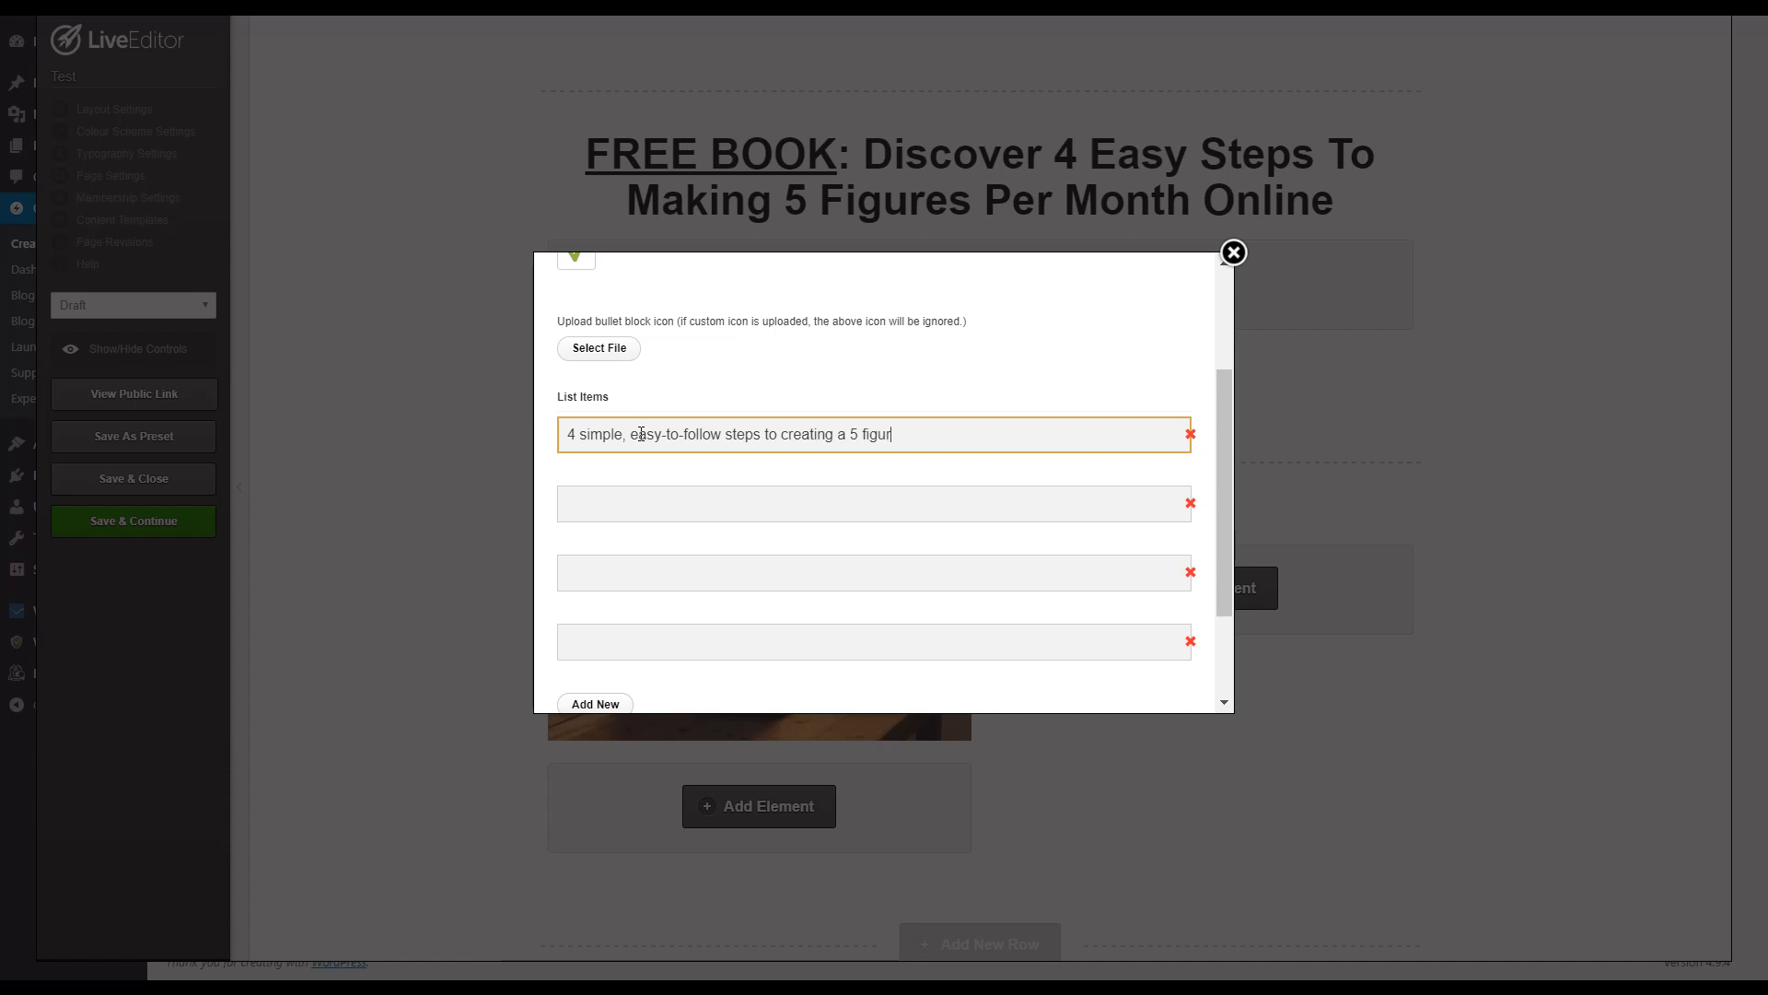
text(e per month Internet Business)
key(Tab)
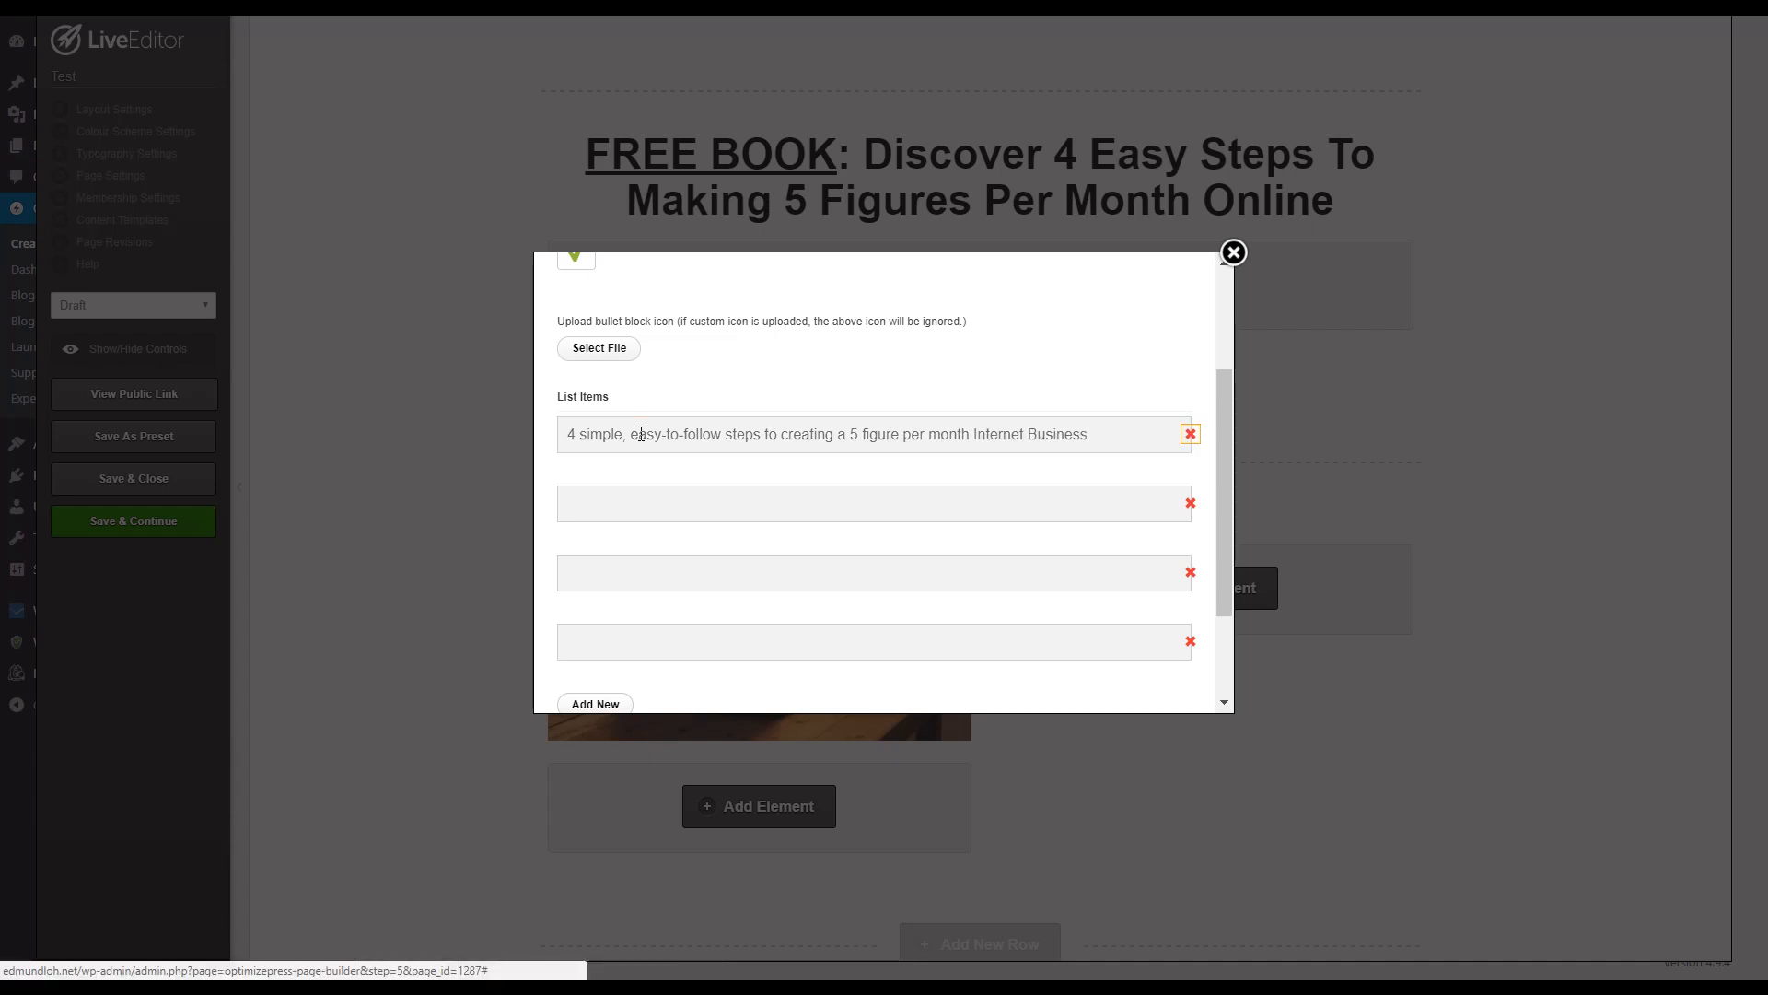
Step: Fill the second list item with "The #1 little known secret to doubling your profits within the next 48 hours"
click(698, 504)
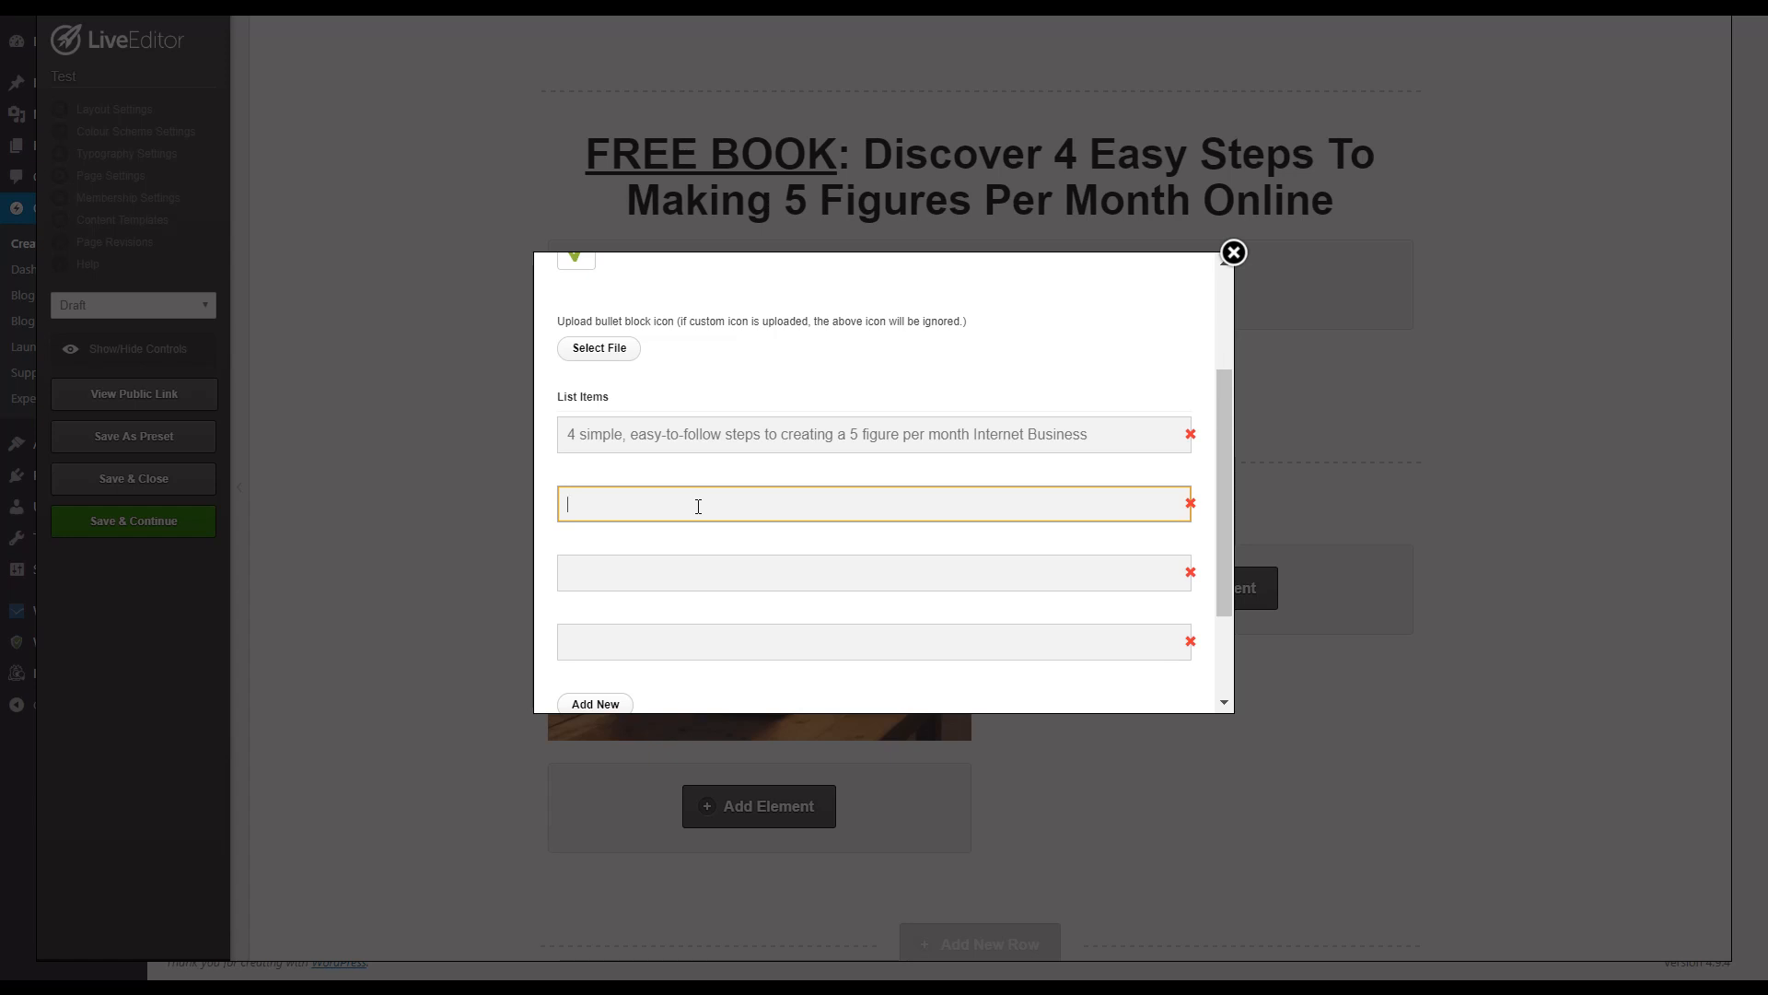
text(he #1 little known secret to doubling your profits)
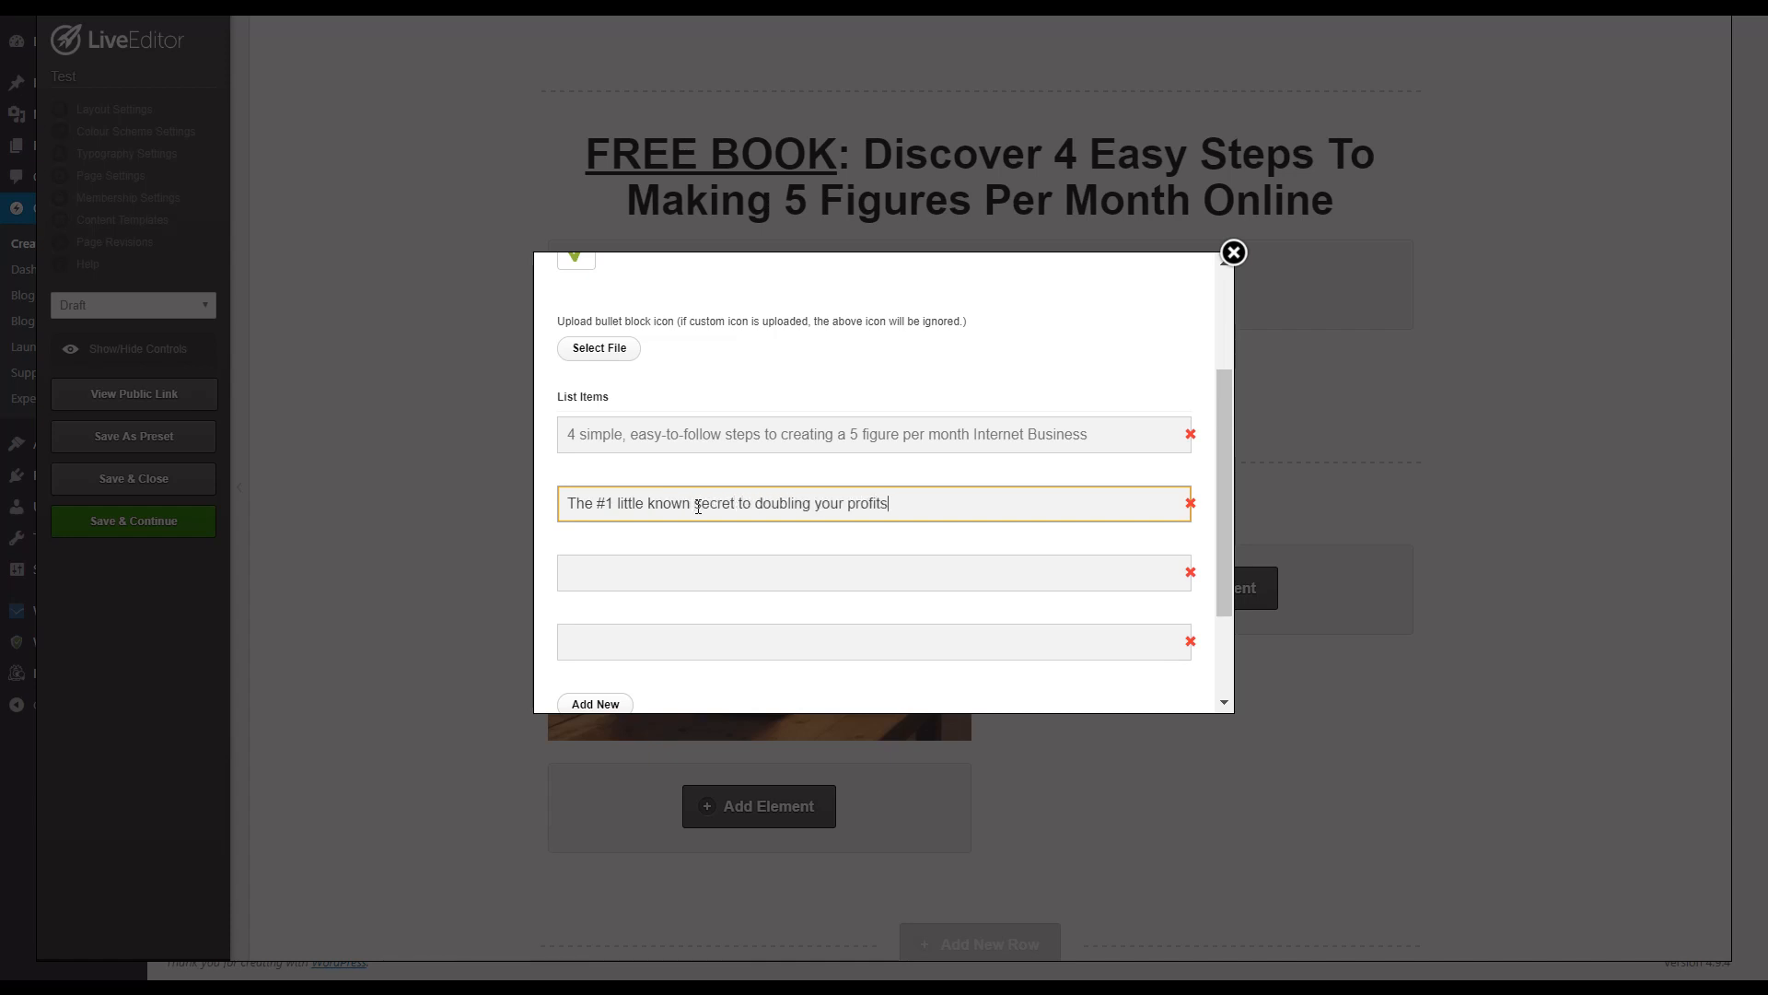
text( within the next 48 hours)
Step: Complete the list with the "Why 90% of the newbies", "My secret sauce" and "And much, much more..." items and insert the bullet block
click(723, 580)
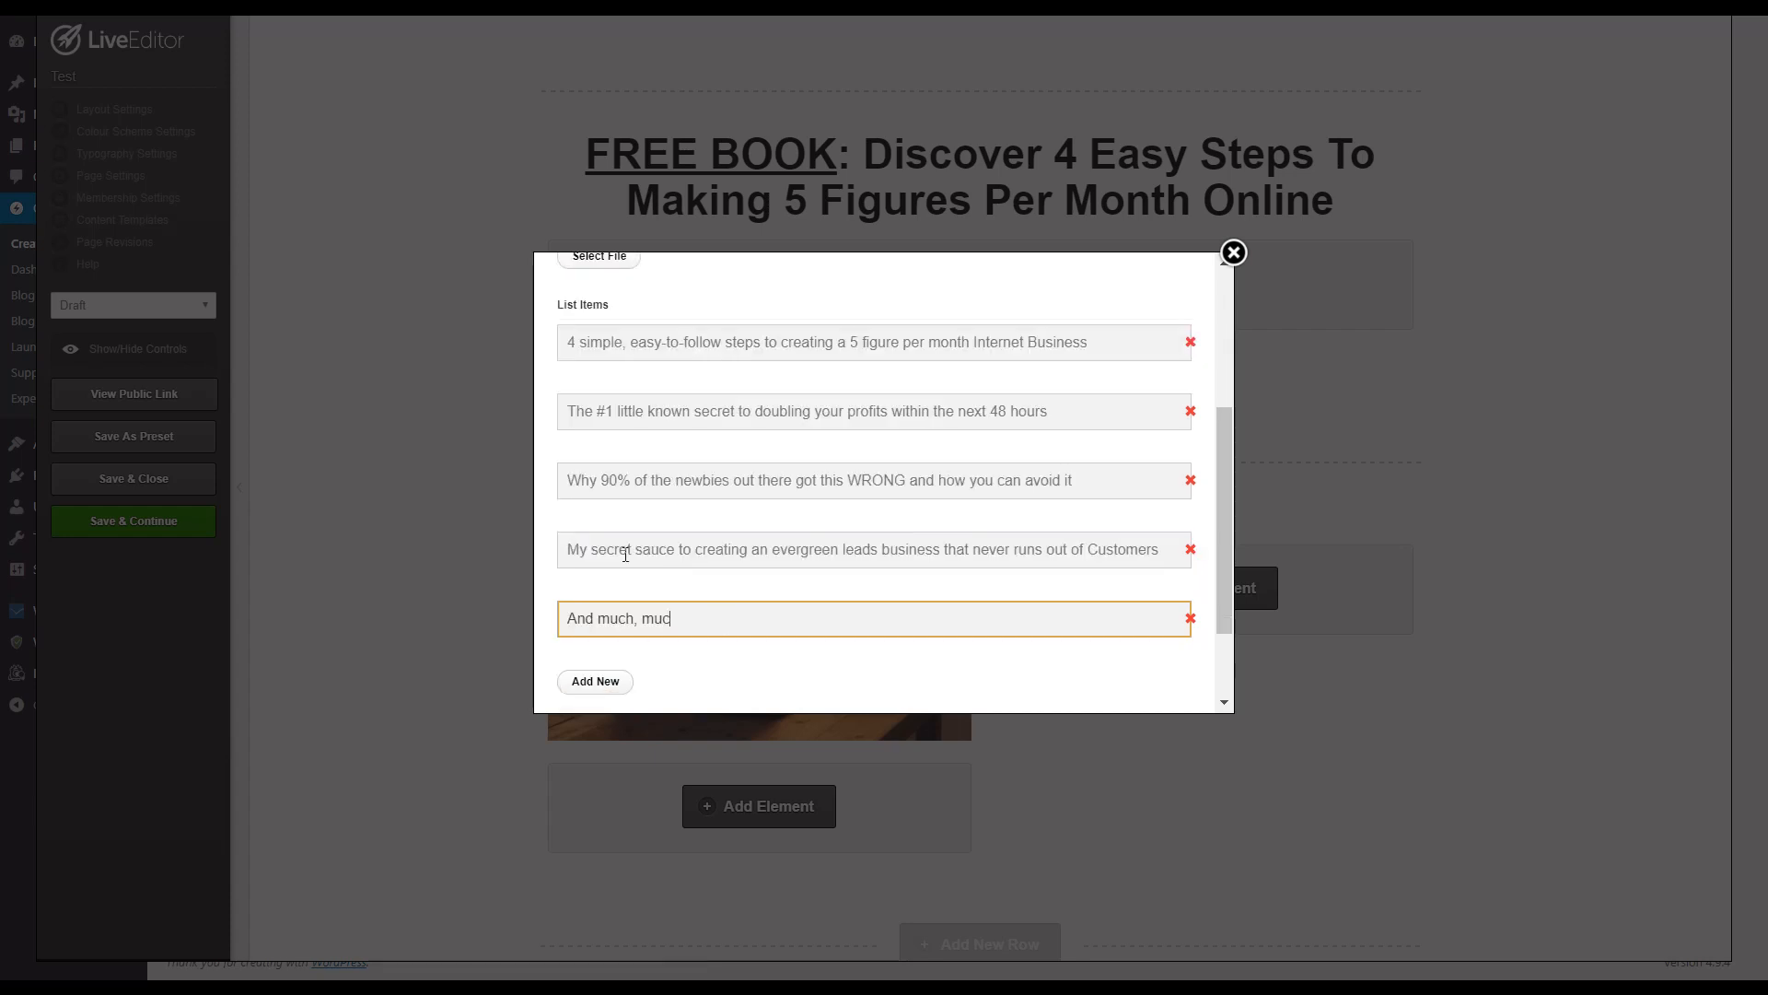
text(h more...)
scroll(777, 477, down, 3)
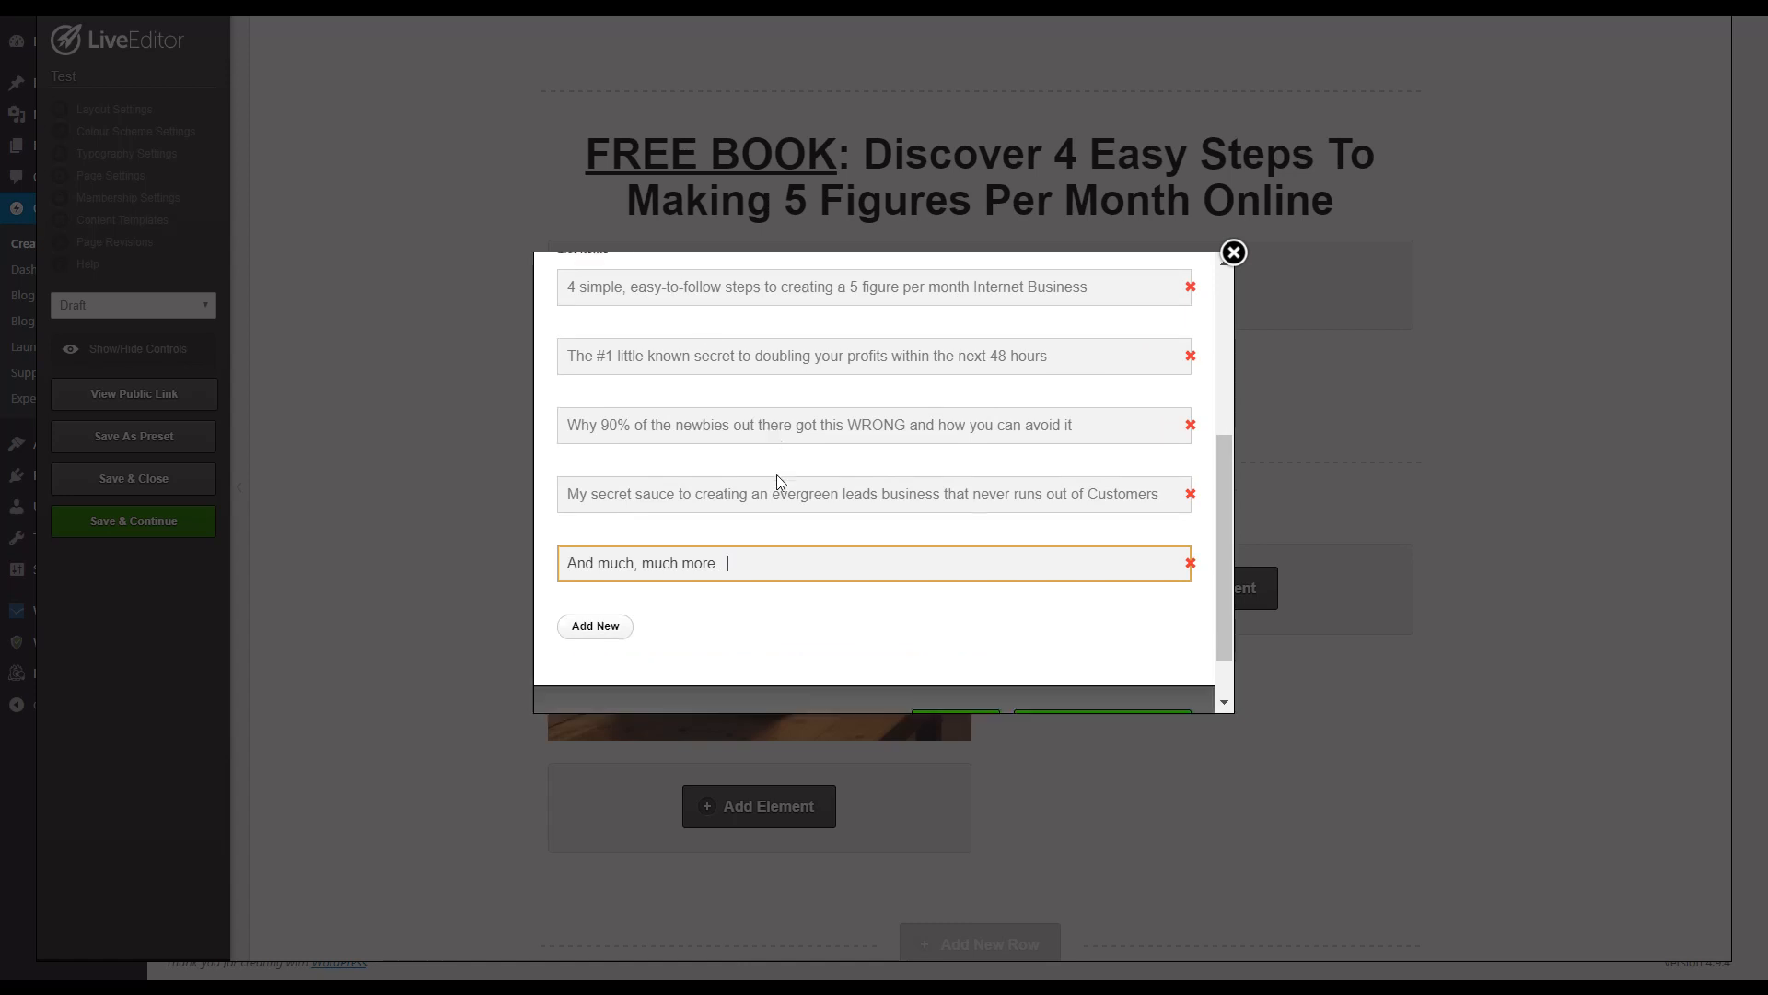
click(955, 663)
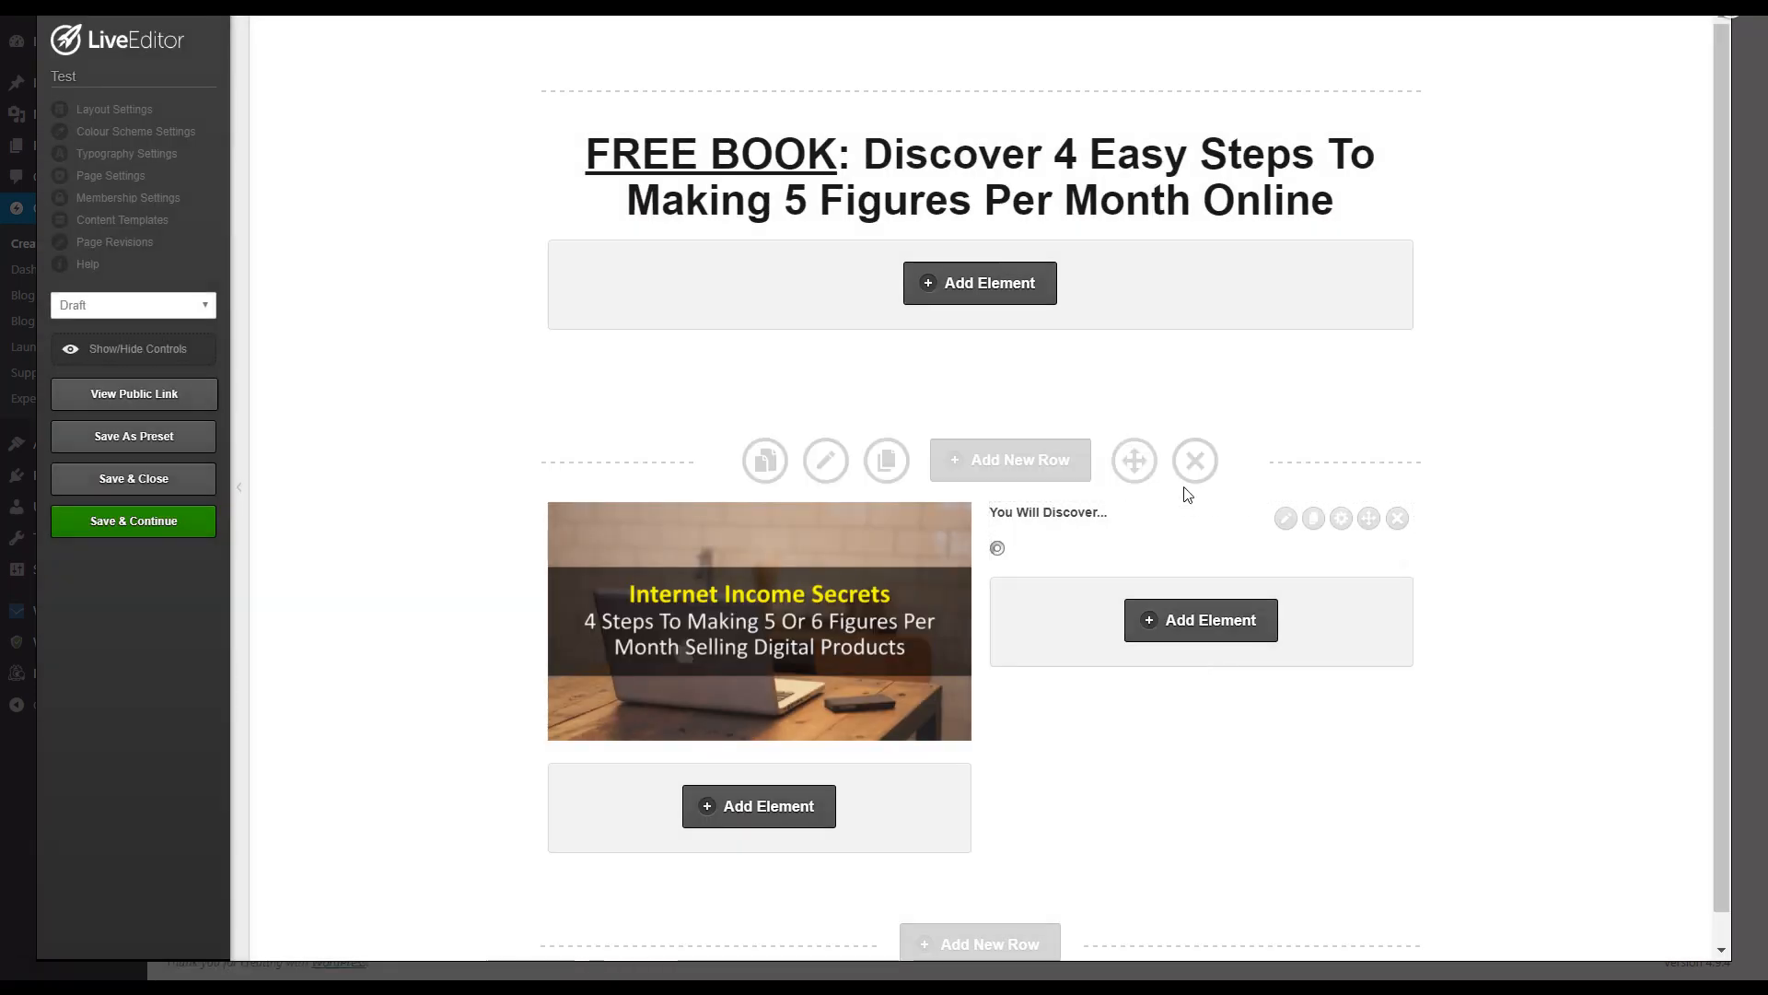
scroll(1121, 385, down, 2)
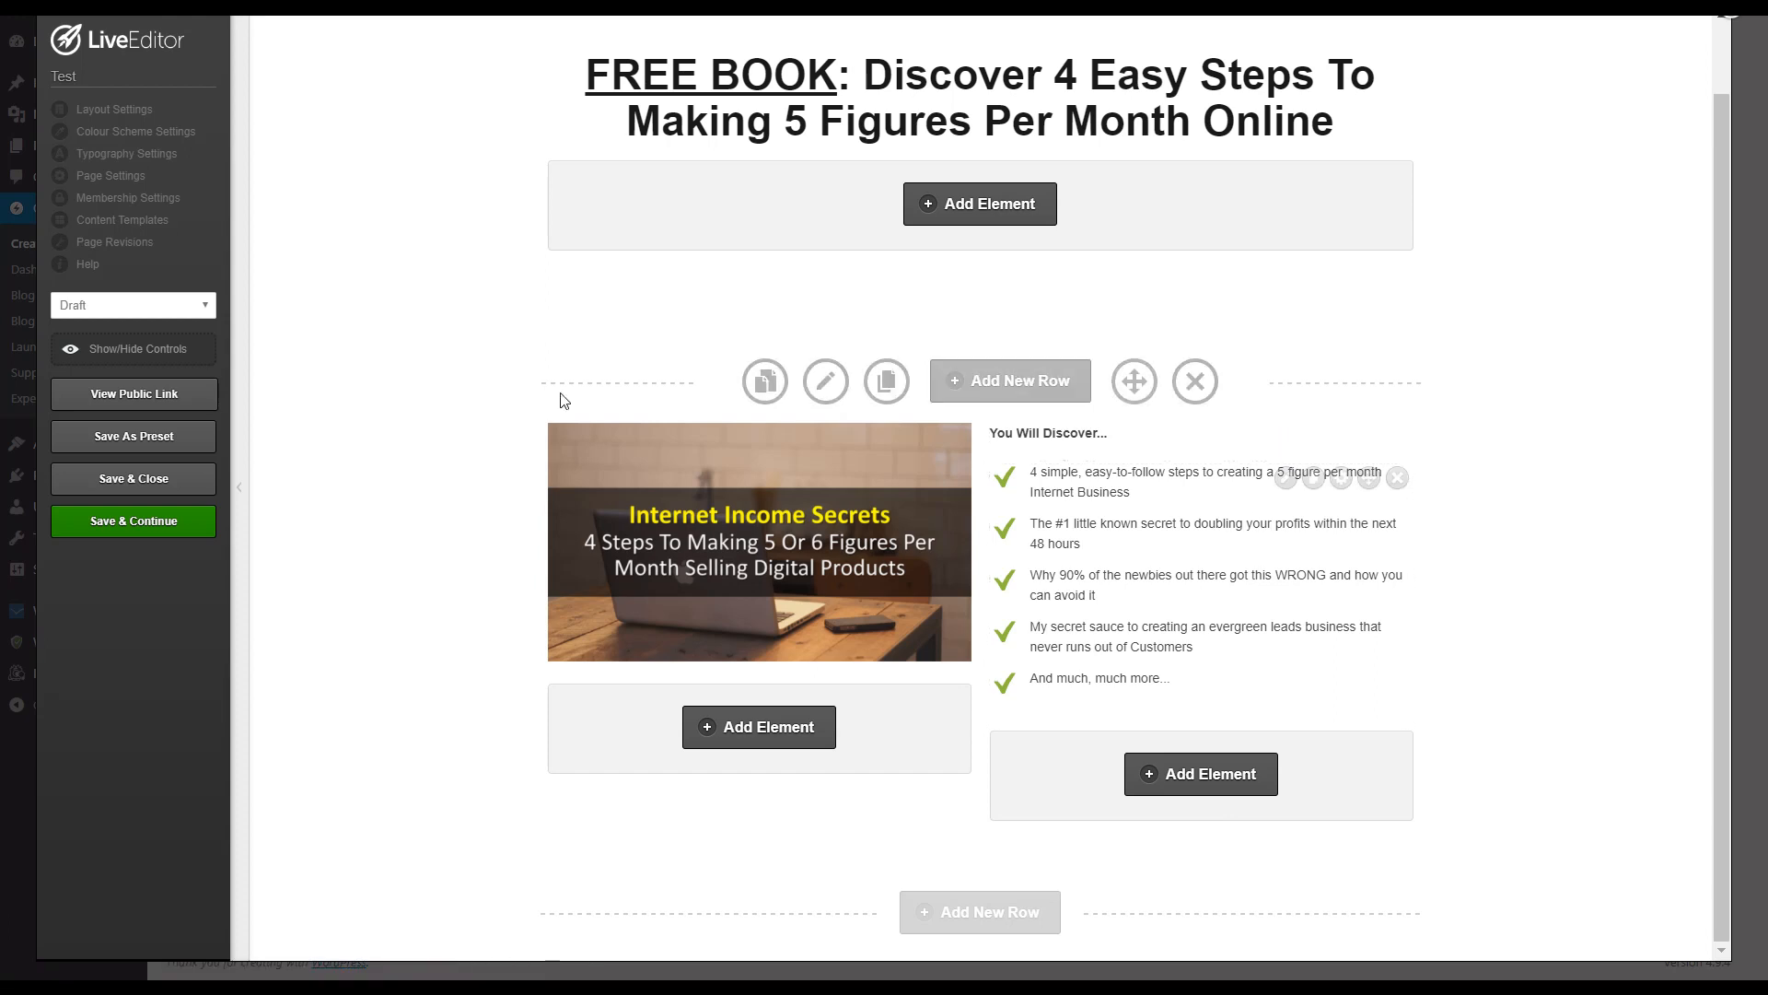
Step: Set the page's Theme Text/Paragraph font size to 20px and save the typography settings
click(129, 154)
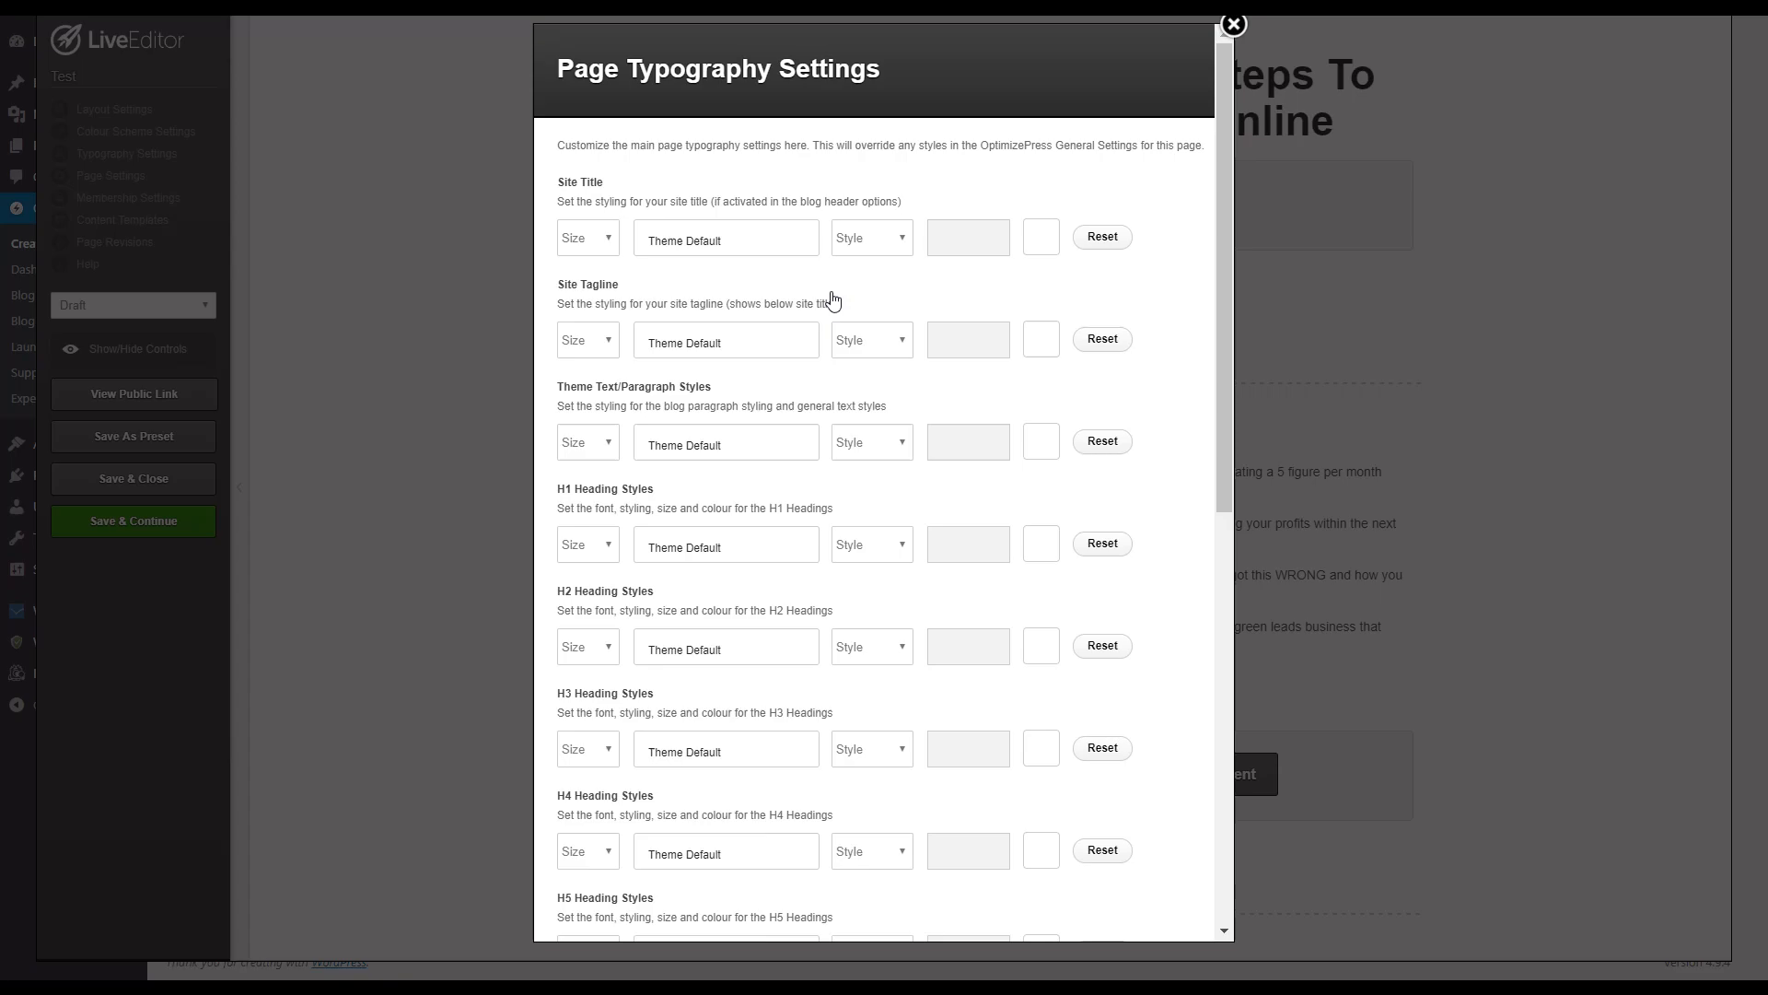
click(590, 450)
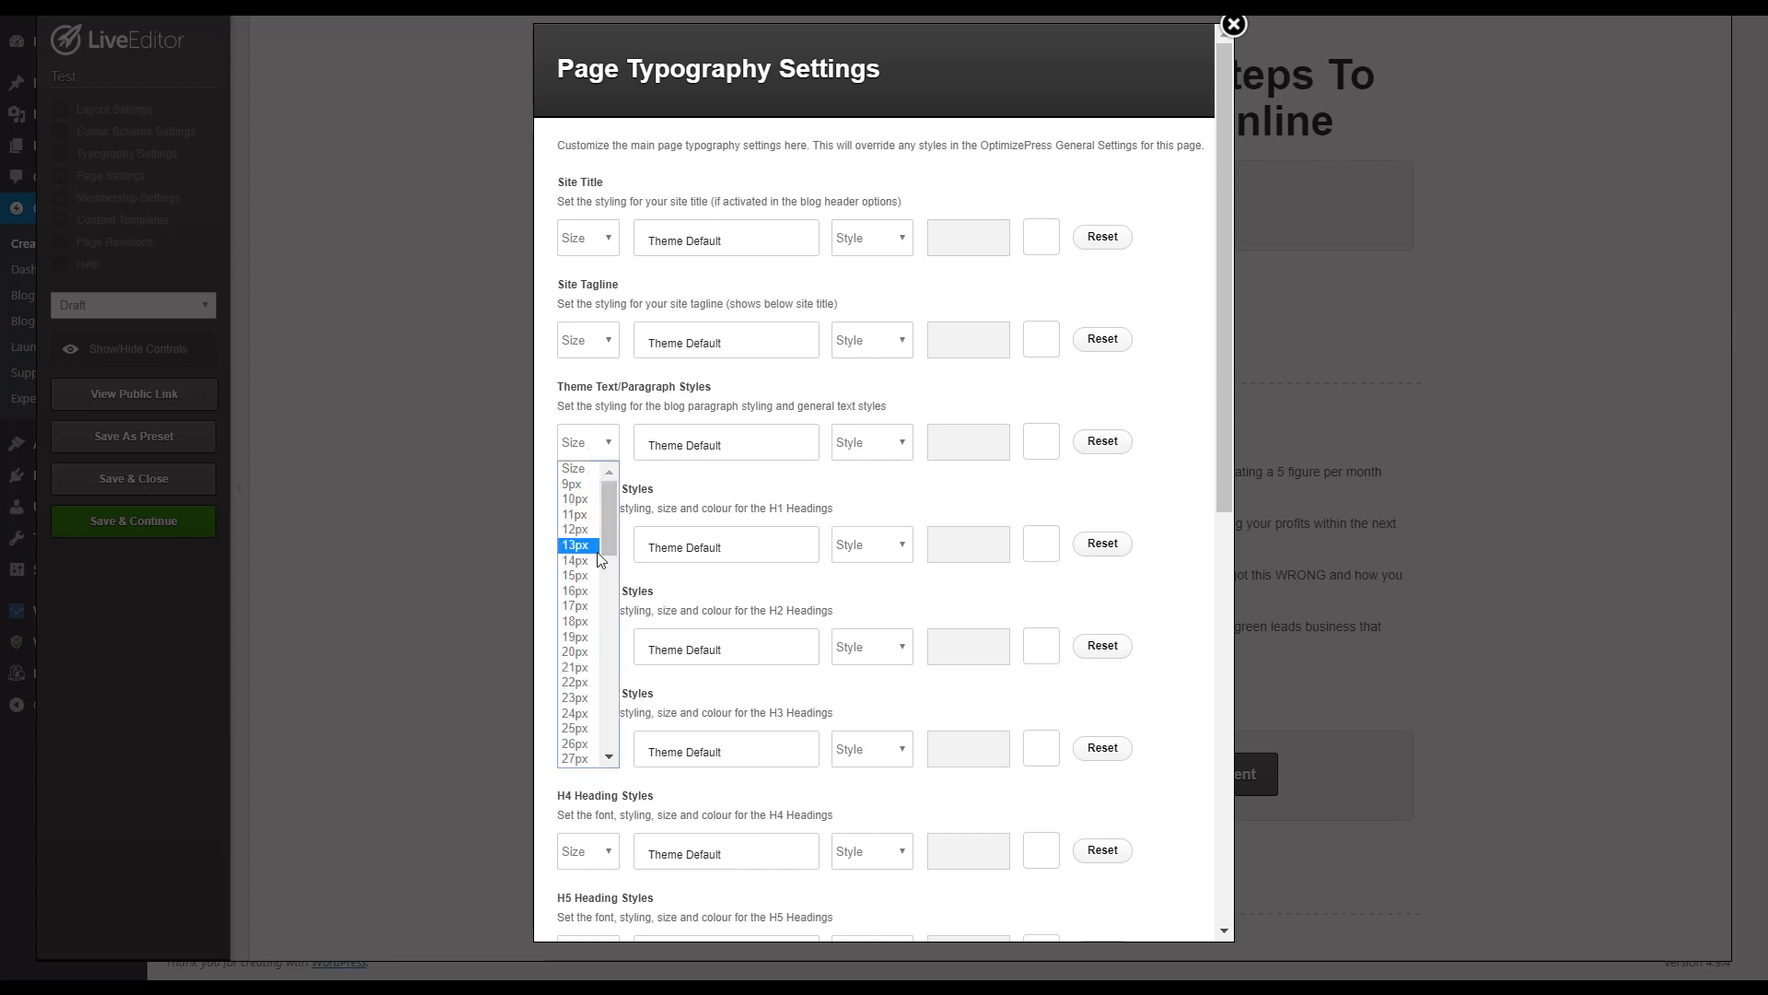
click(584, 652)
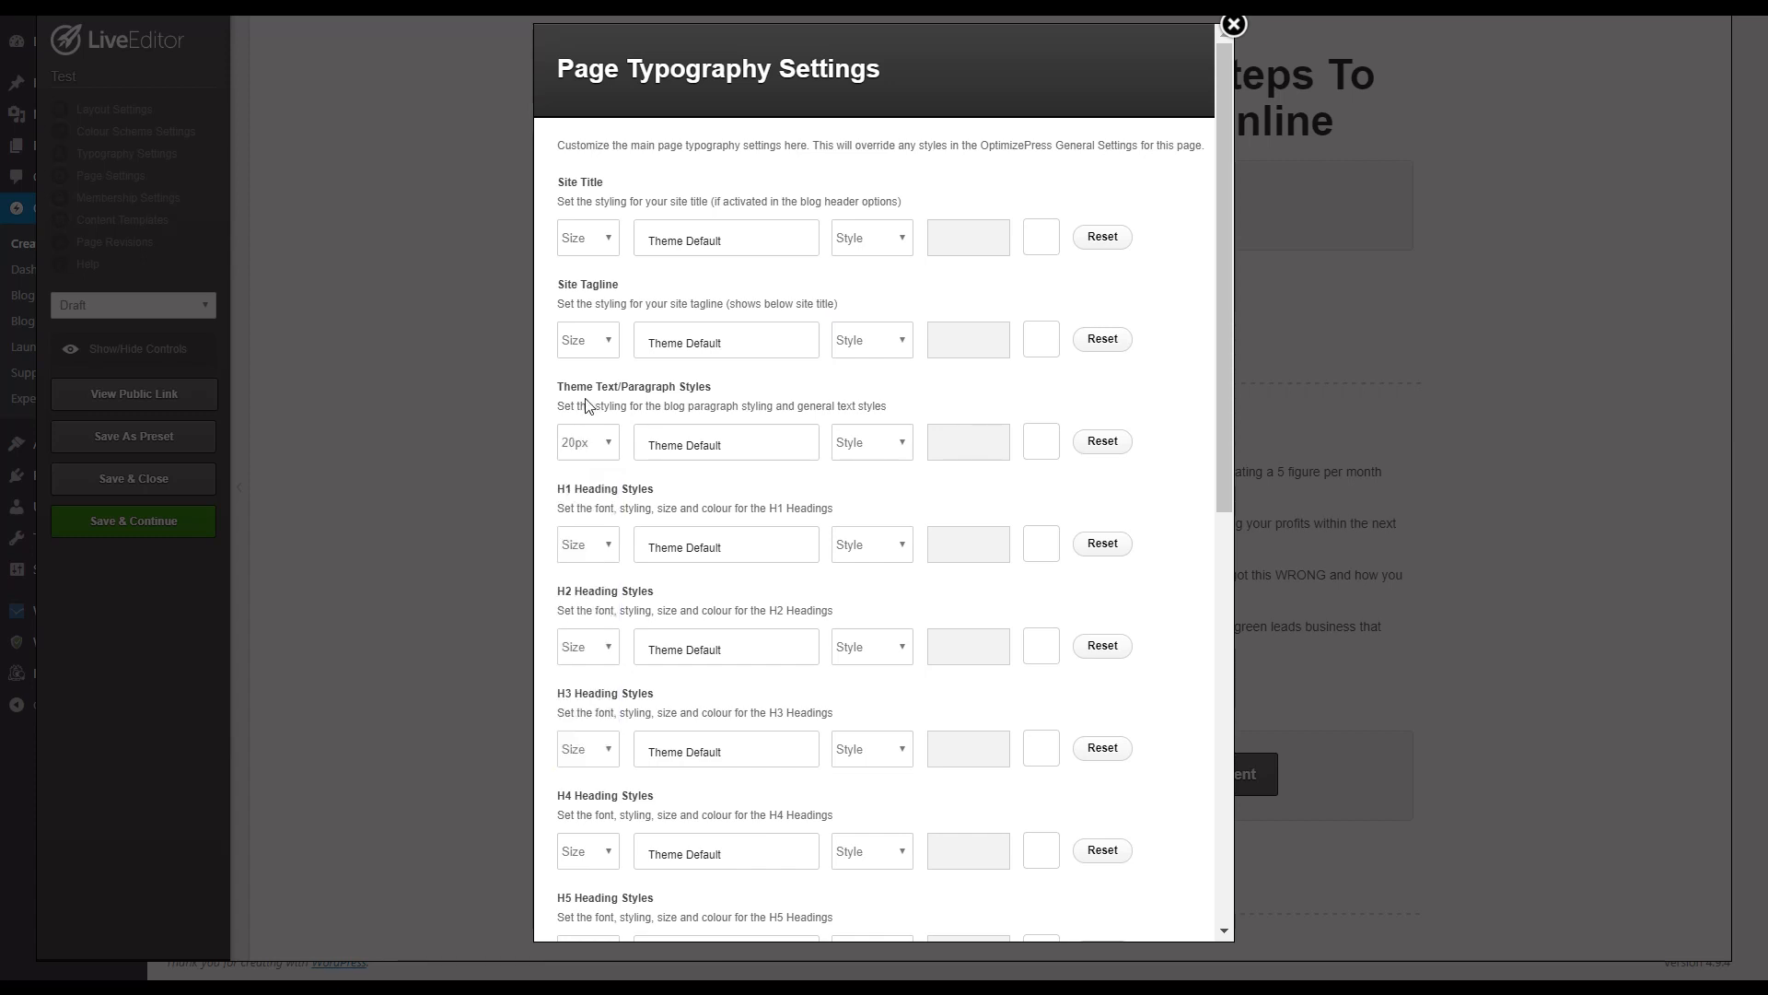
scroll(1136, 710, down, 9)
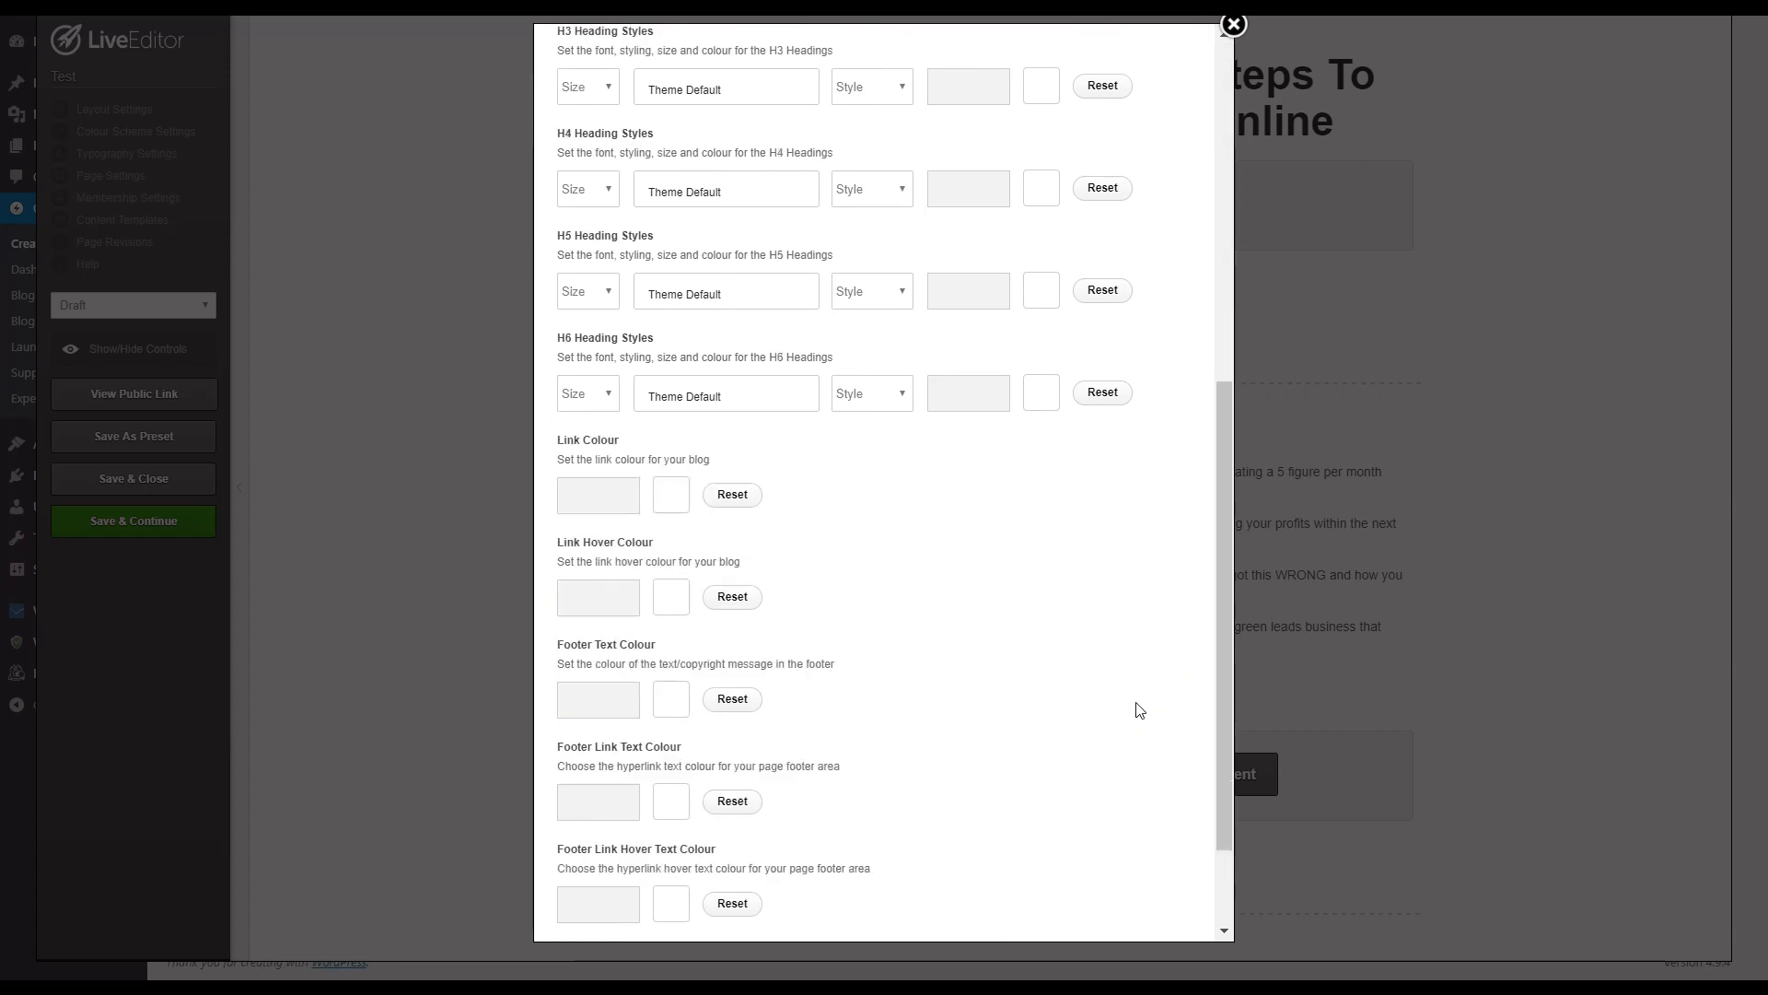
click(1134, 877)
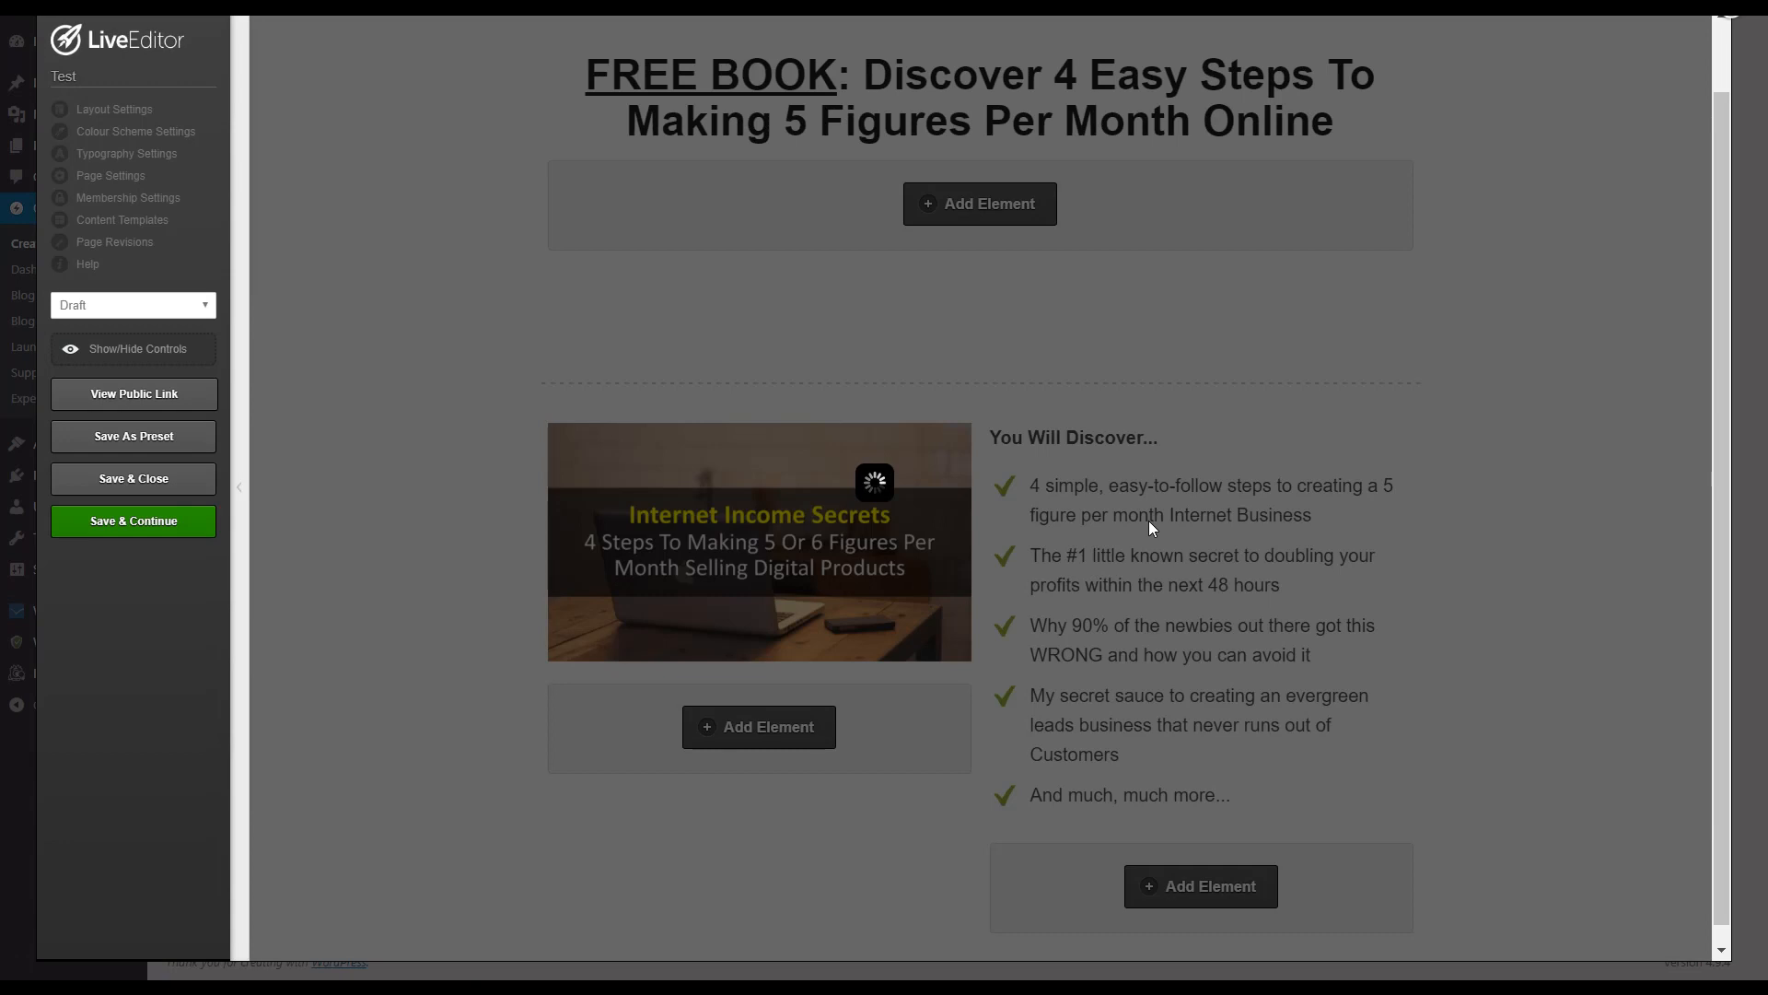
Step: Search for "over" and add an OverlayOptimizer element below the bullets in the right column
scroll(1147, 519, down, 2)
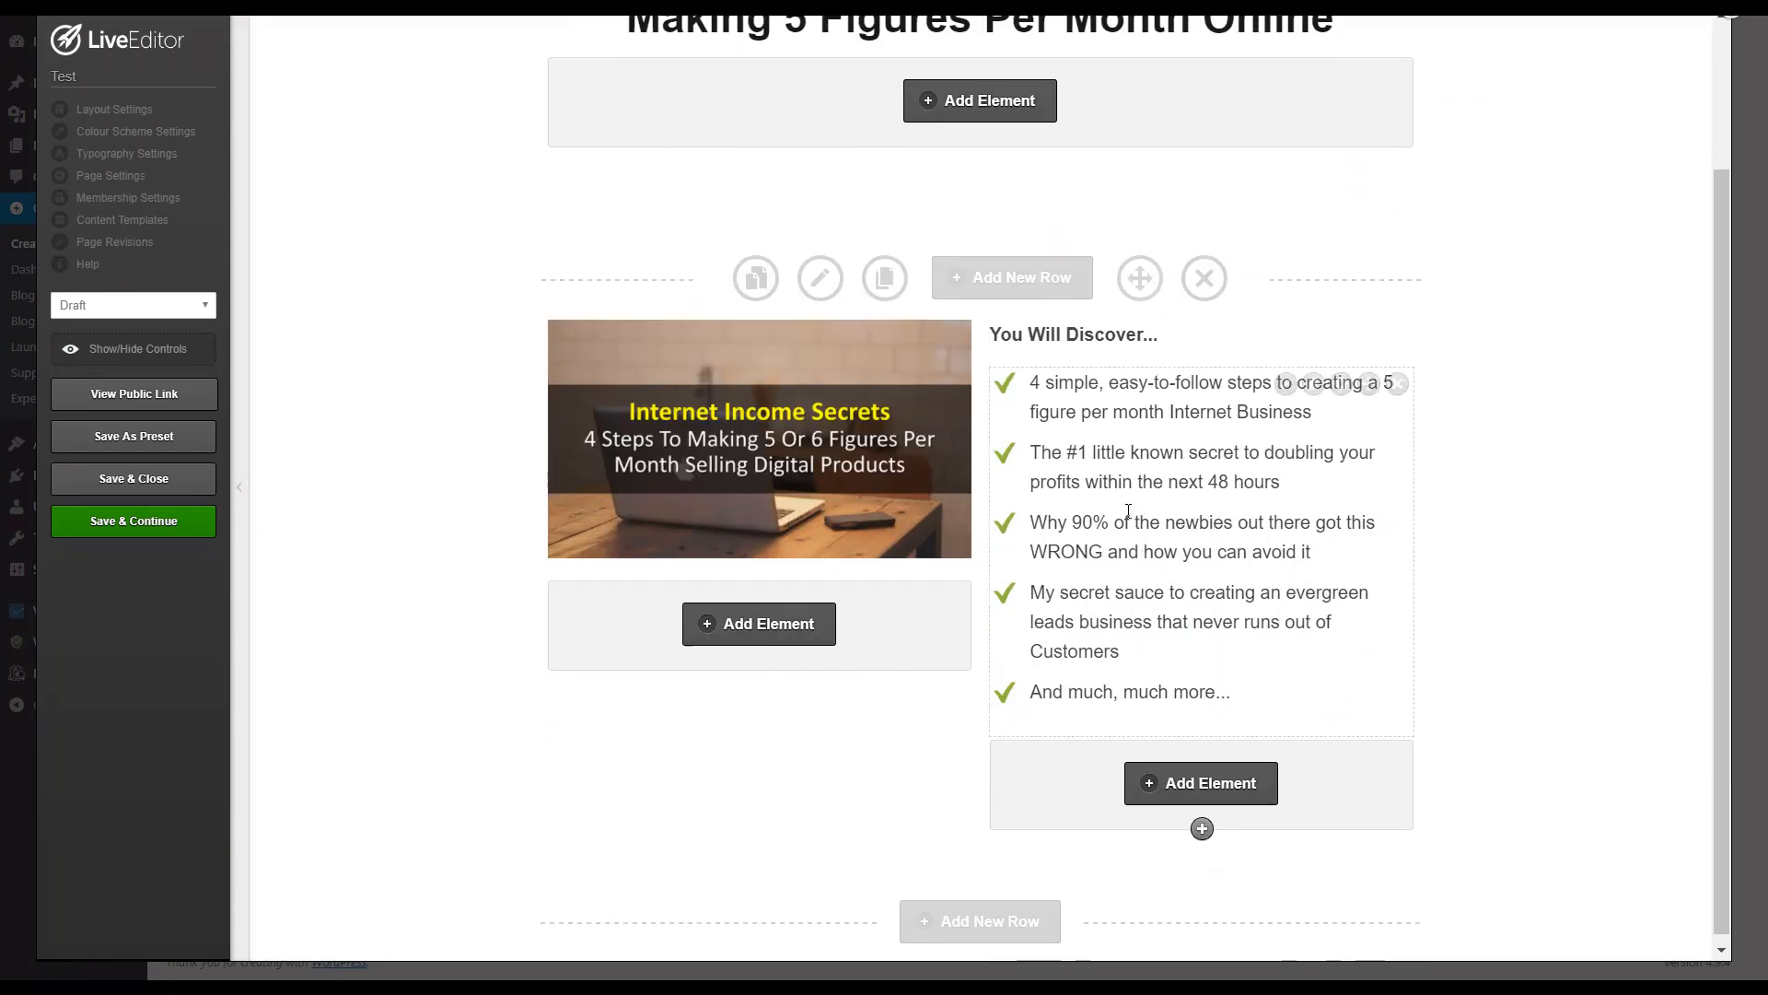
scroll(1133, 514, up, 1)
scroll(1130, 513, up, 1)
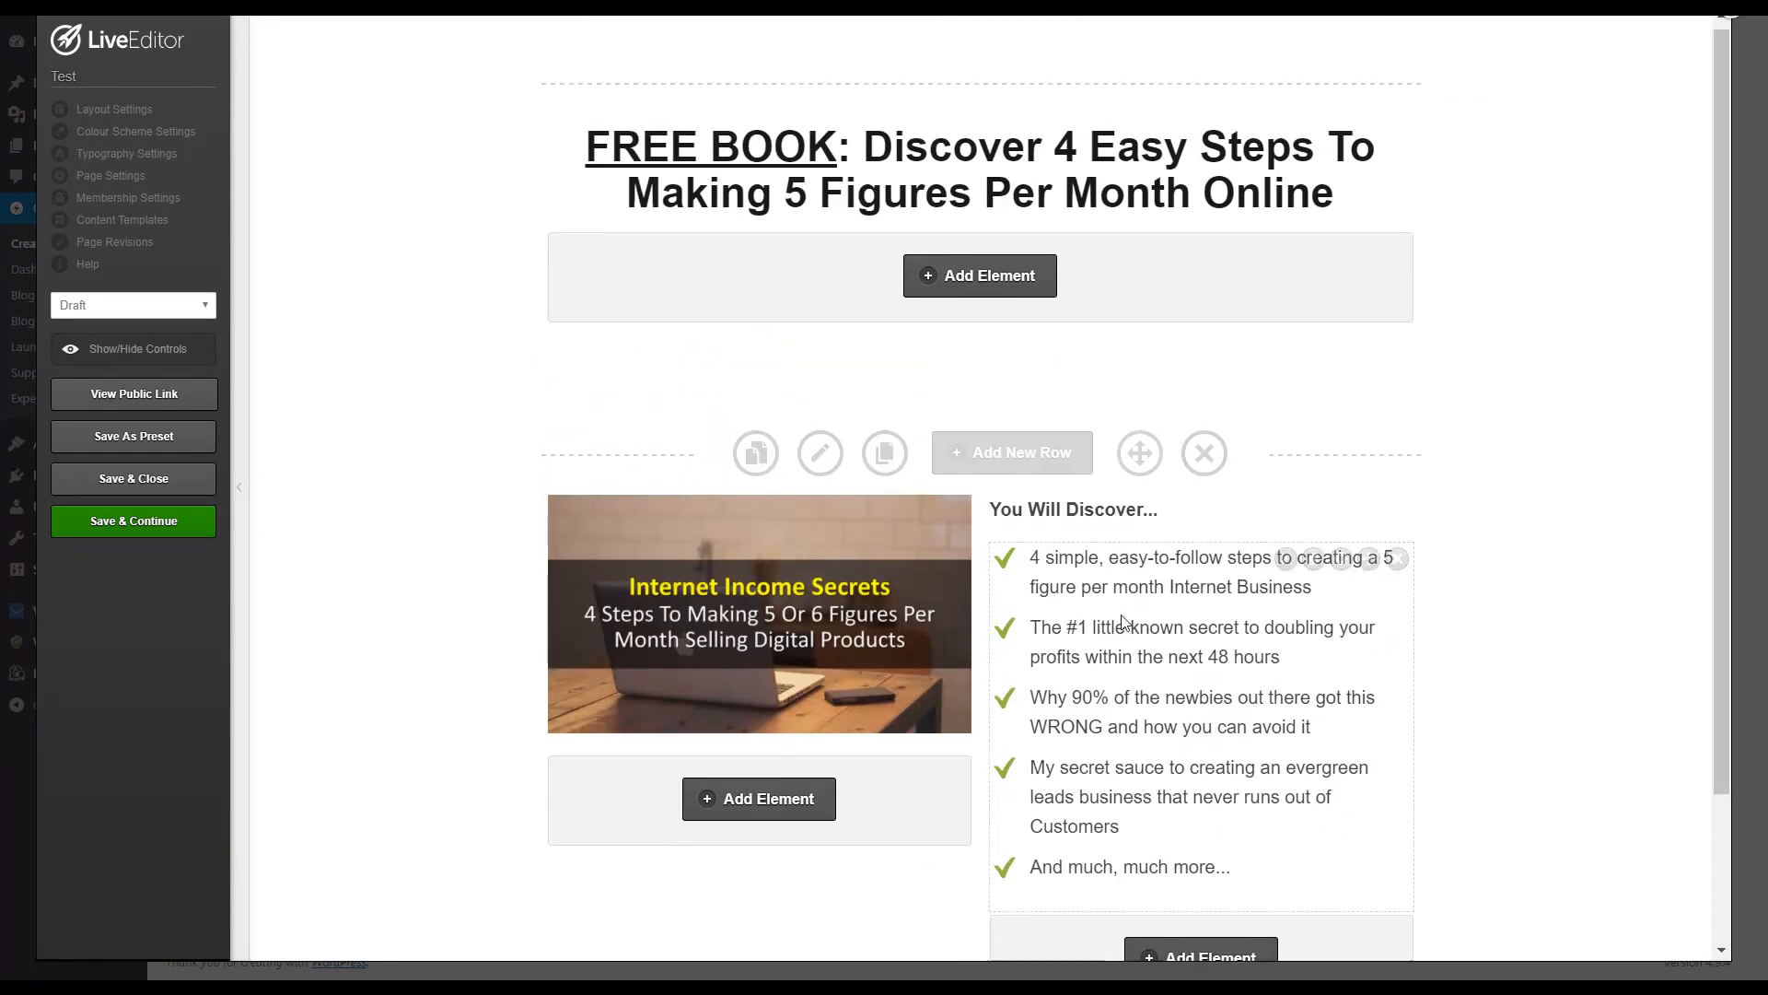
scroll(1135, 583, down, 2)
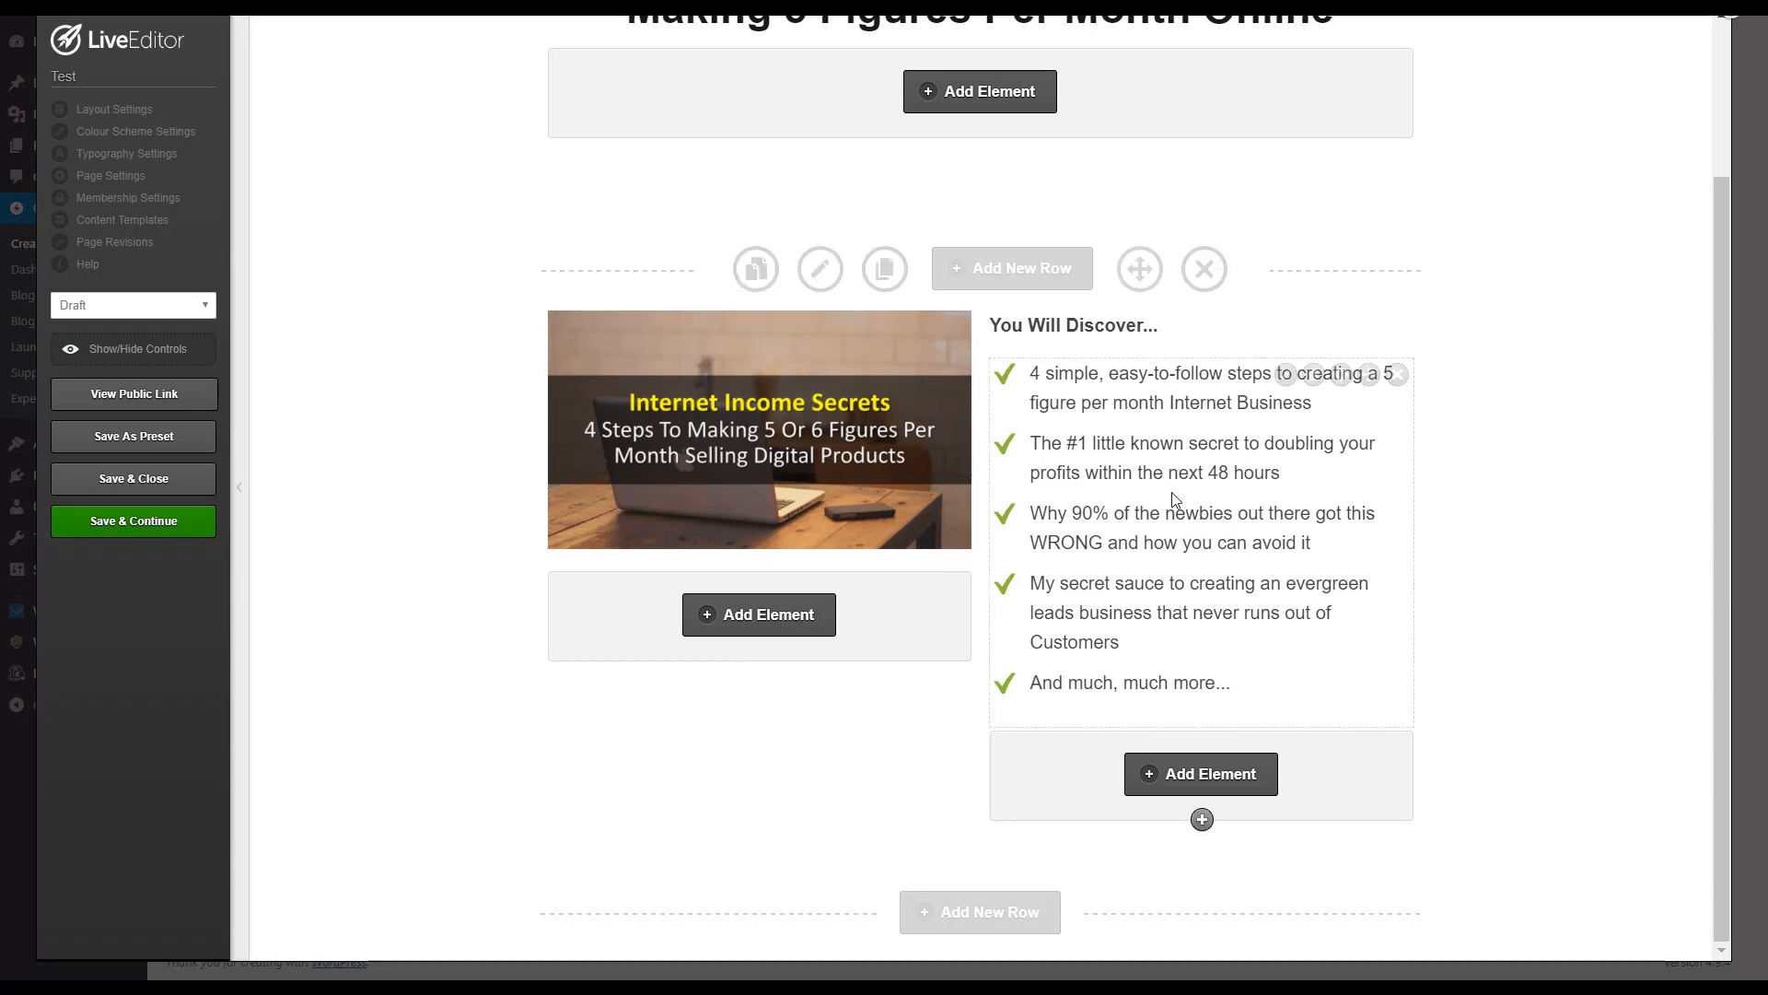
scroll(1146, 696, up, 2)
scroll(1149, 703, down, 2)
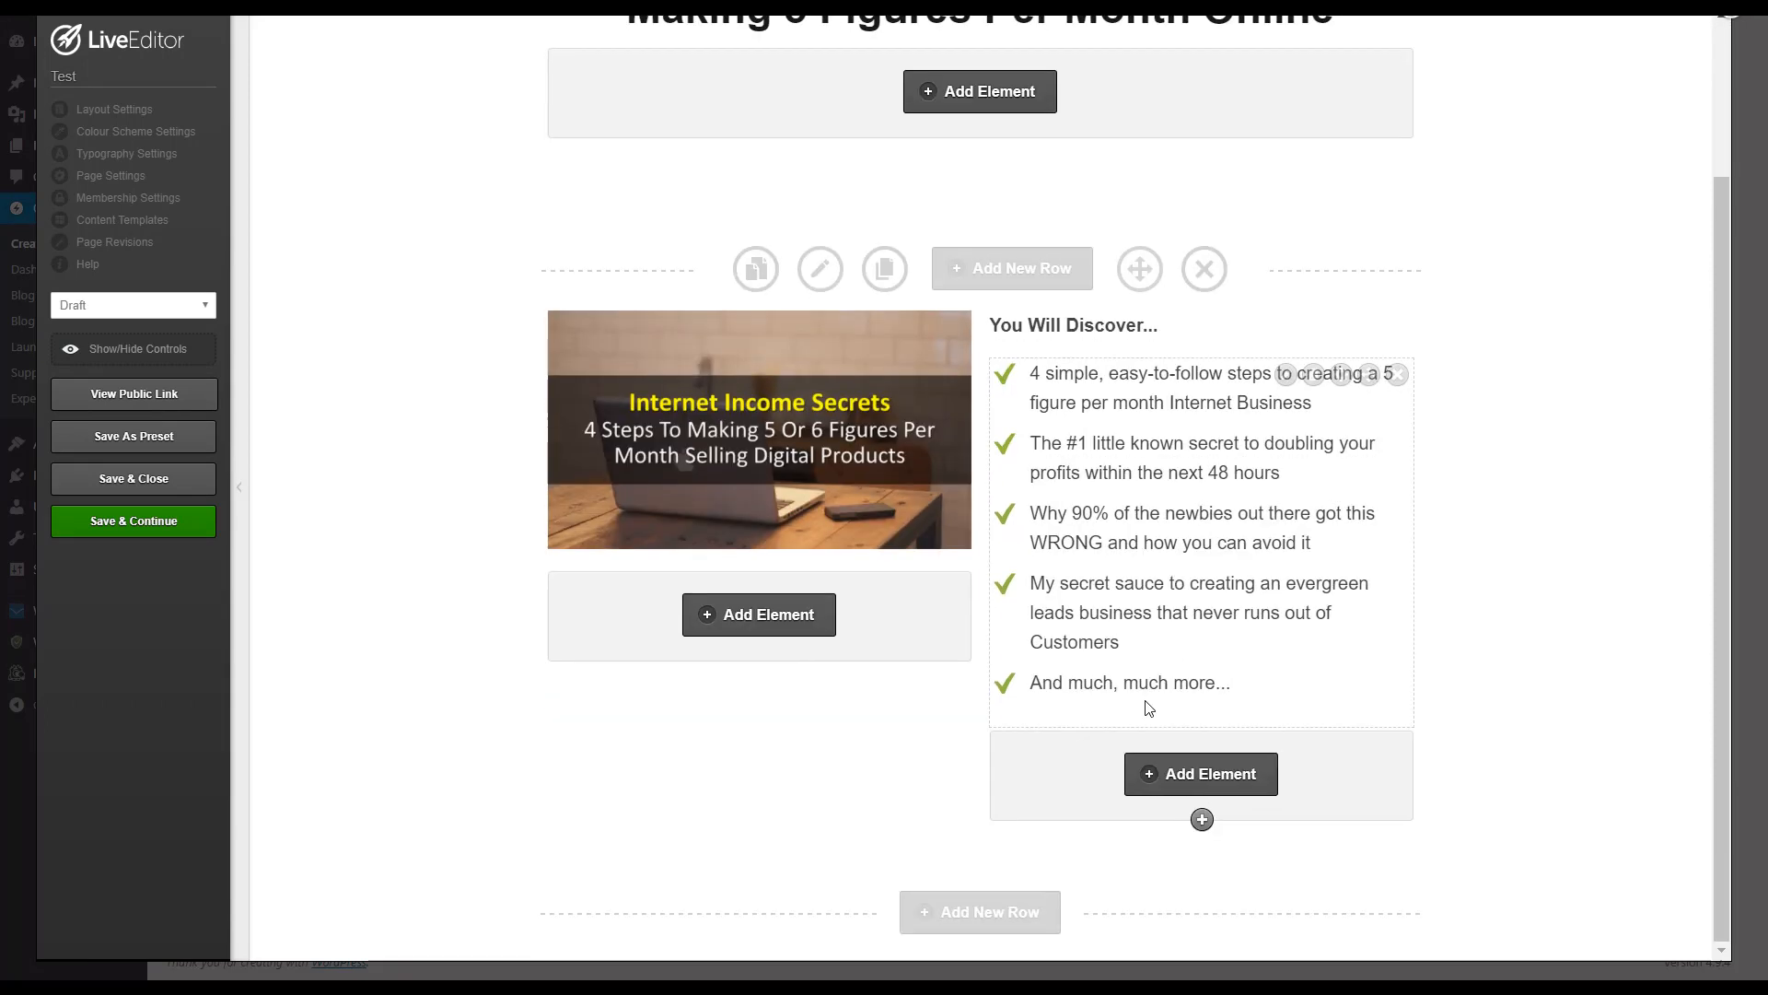
click(1182, 782)
scroll(773, 363, up, 5)
scroll(767, 341, down, 1)
scroll(759, 355, up, 5)
text(over)
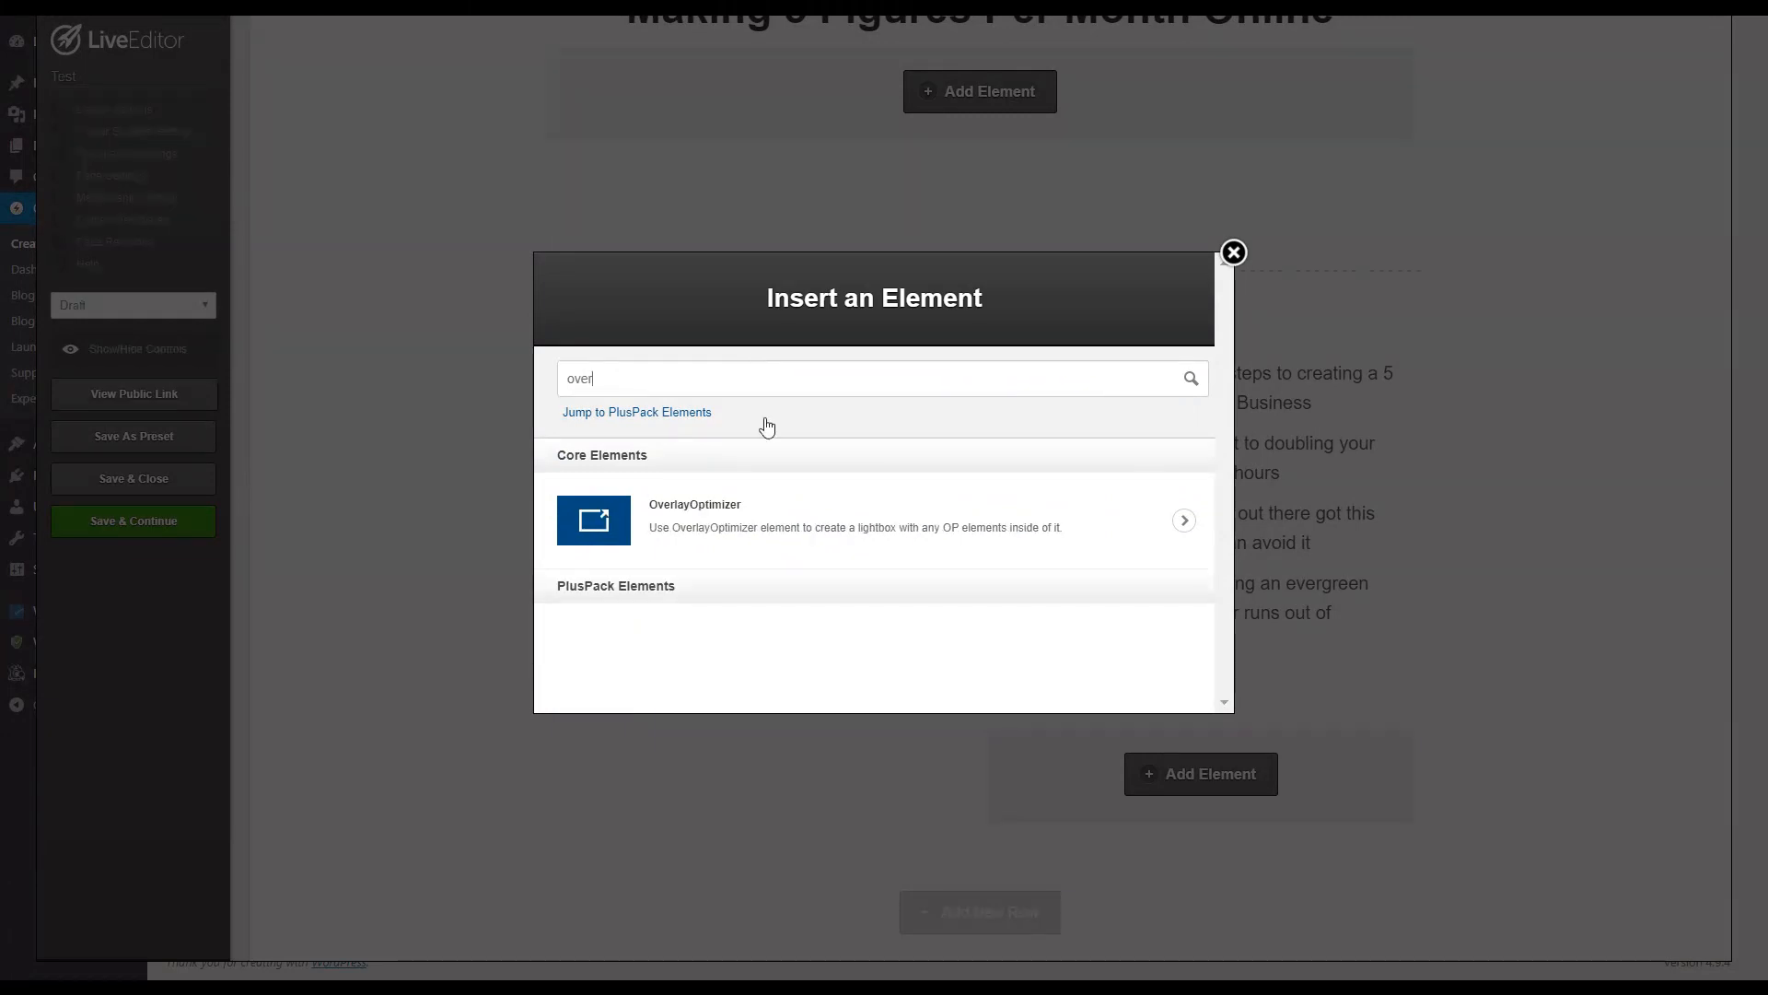
click(787, 487)
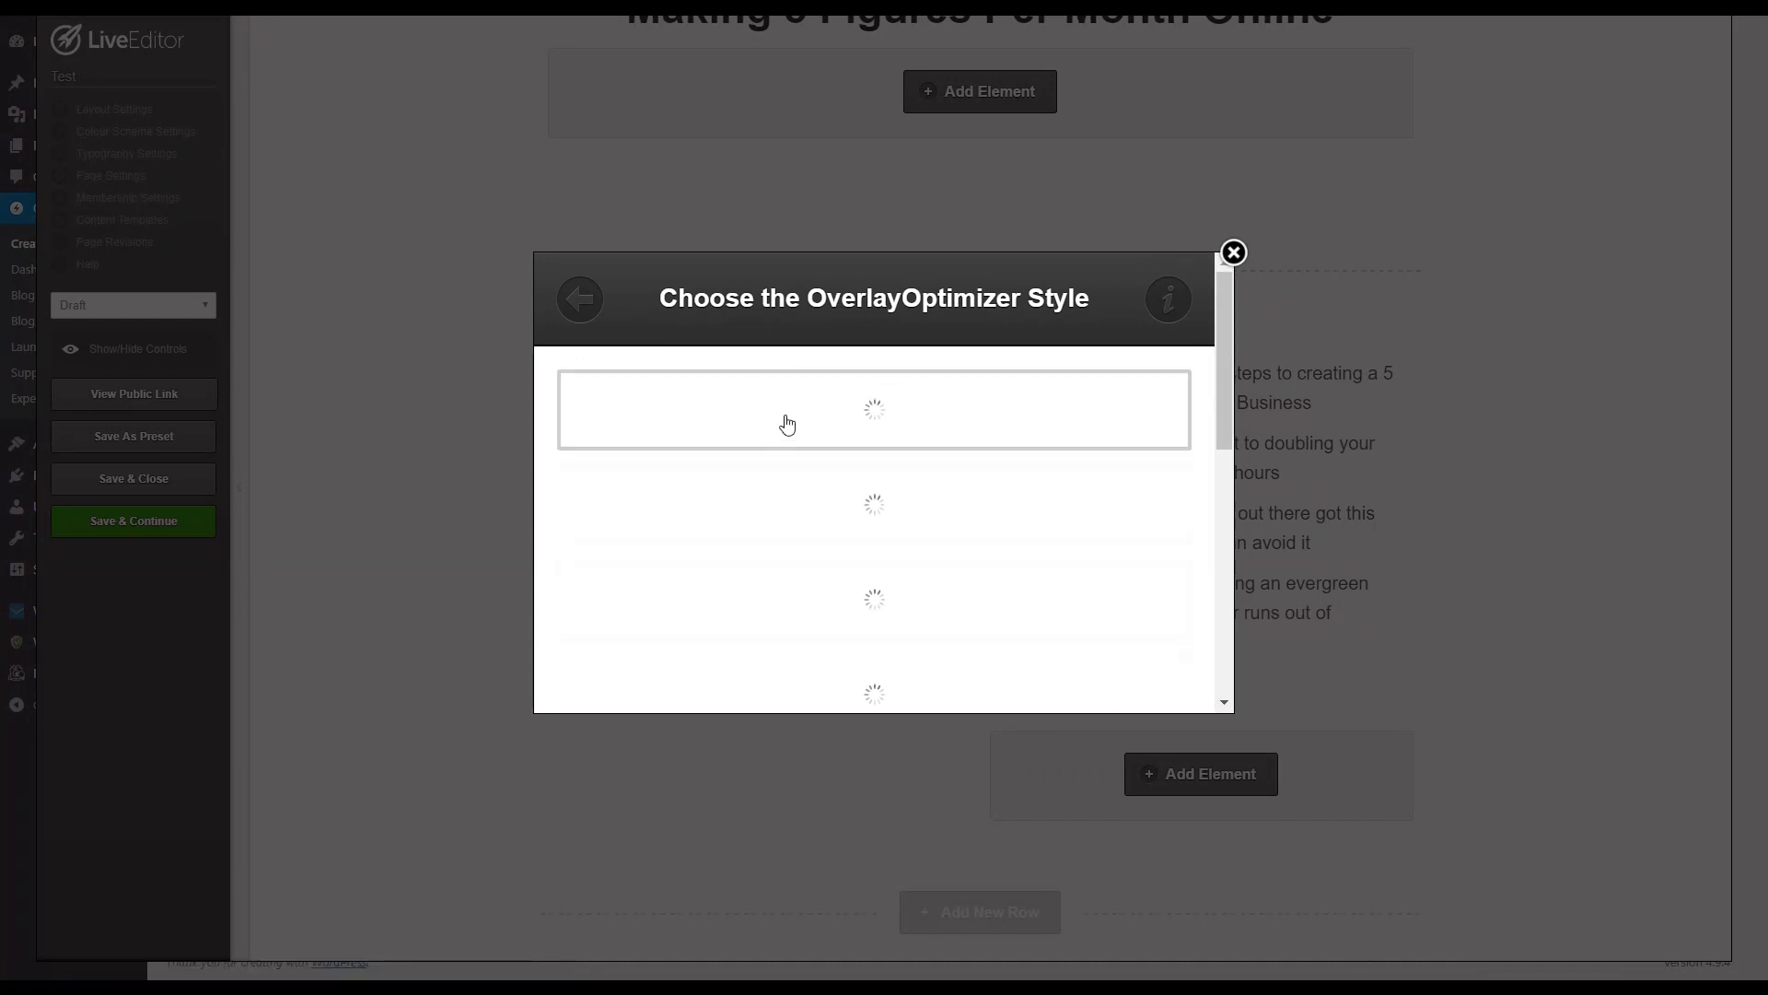
Step: Choose the yellow "YES! LET ME IN!" button style for the OverlayOptimizer element
scroll(868, 506, down, 5)
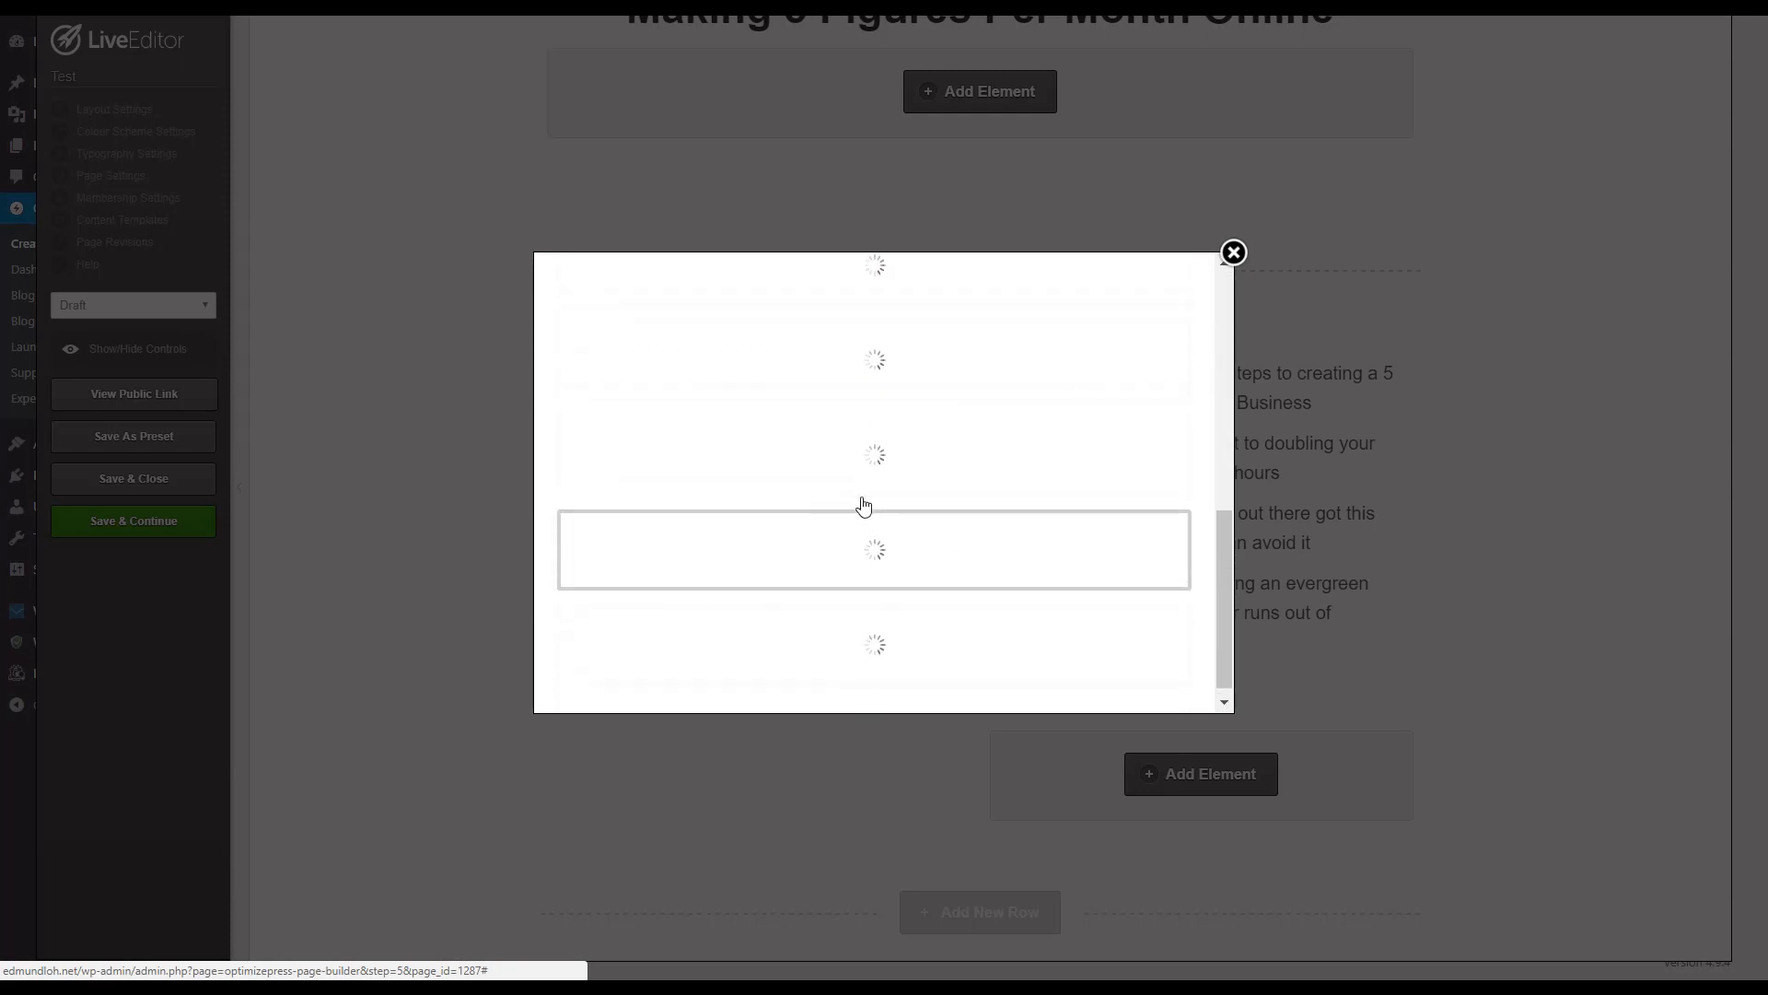
scroll(863, 505, up, 5)
scroll(869, 444, down, 1)
scroll(845, 422, up, 1)
scroll(848, 429, down, 4)
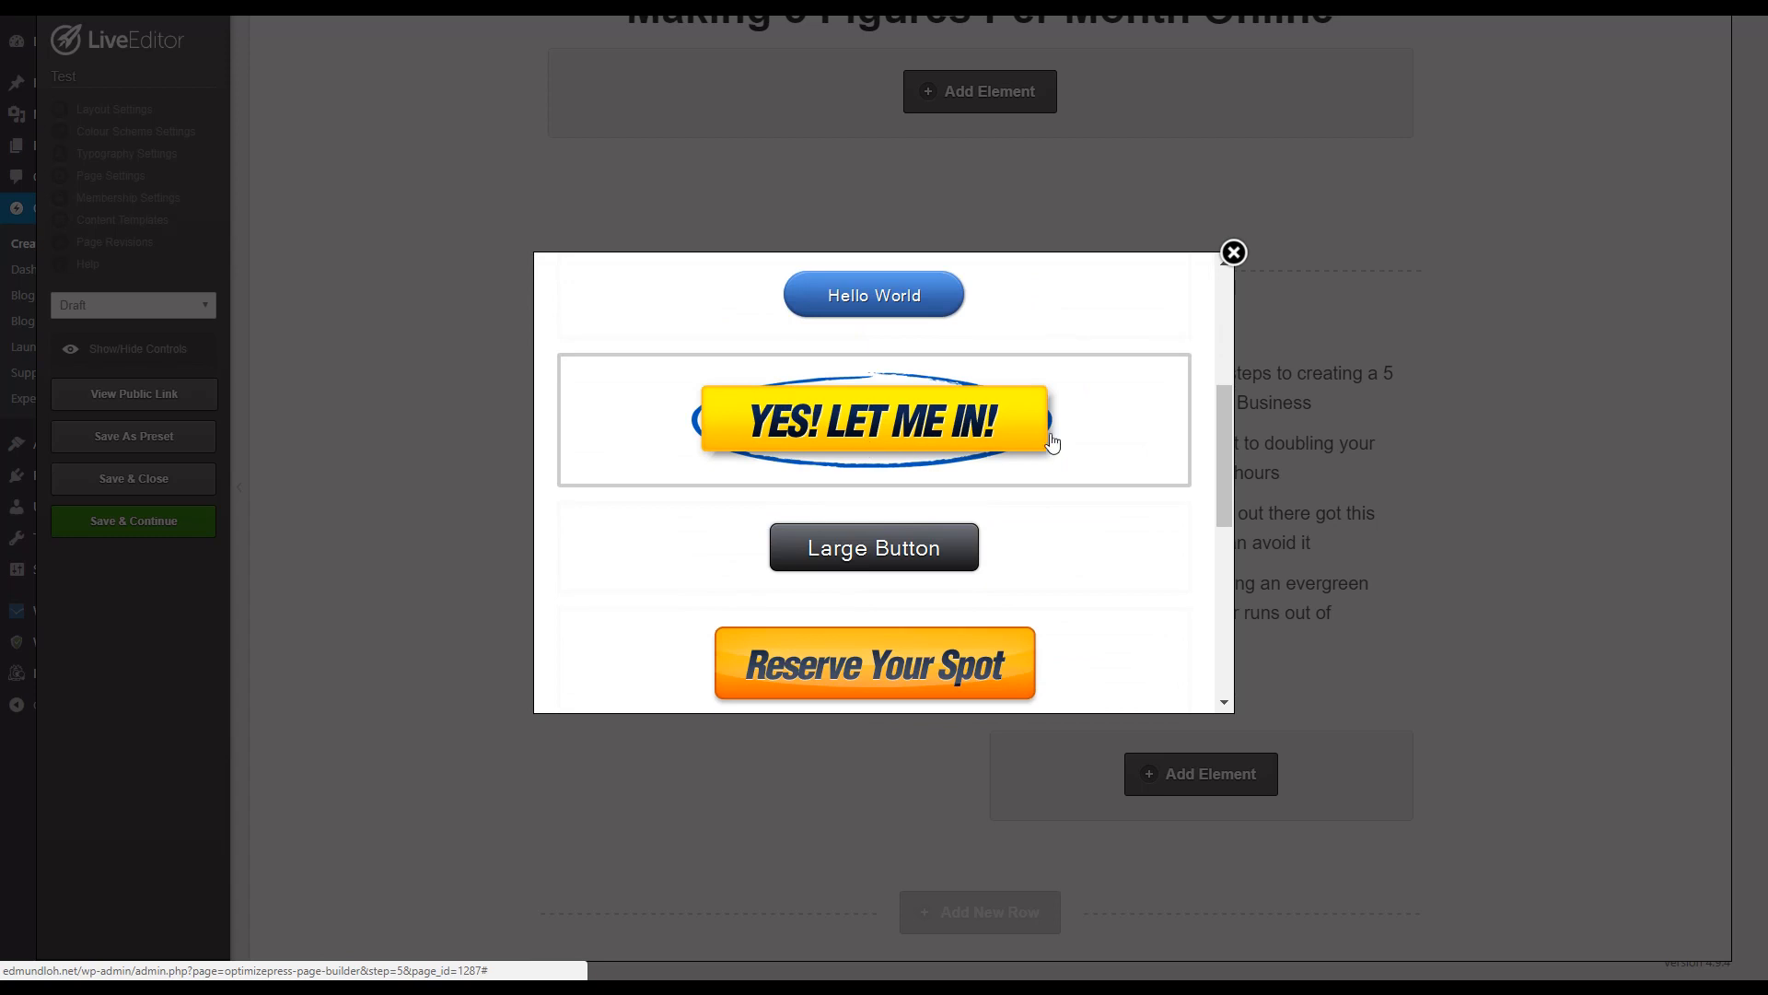
scroll(949, 462, down, 1)
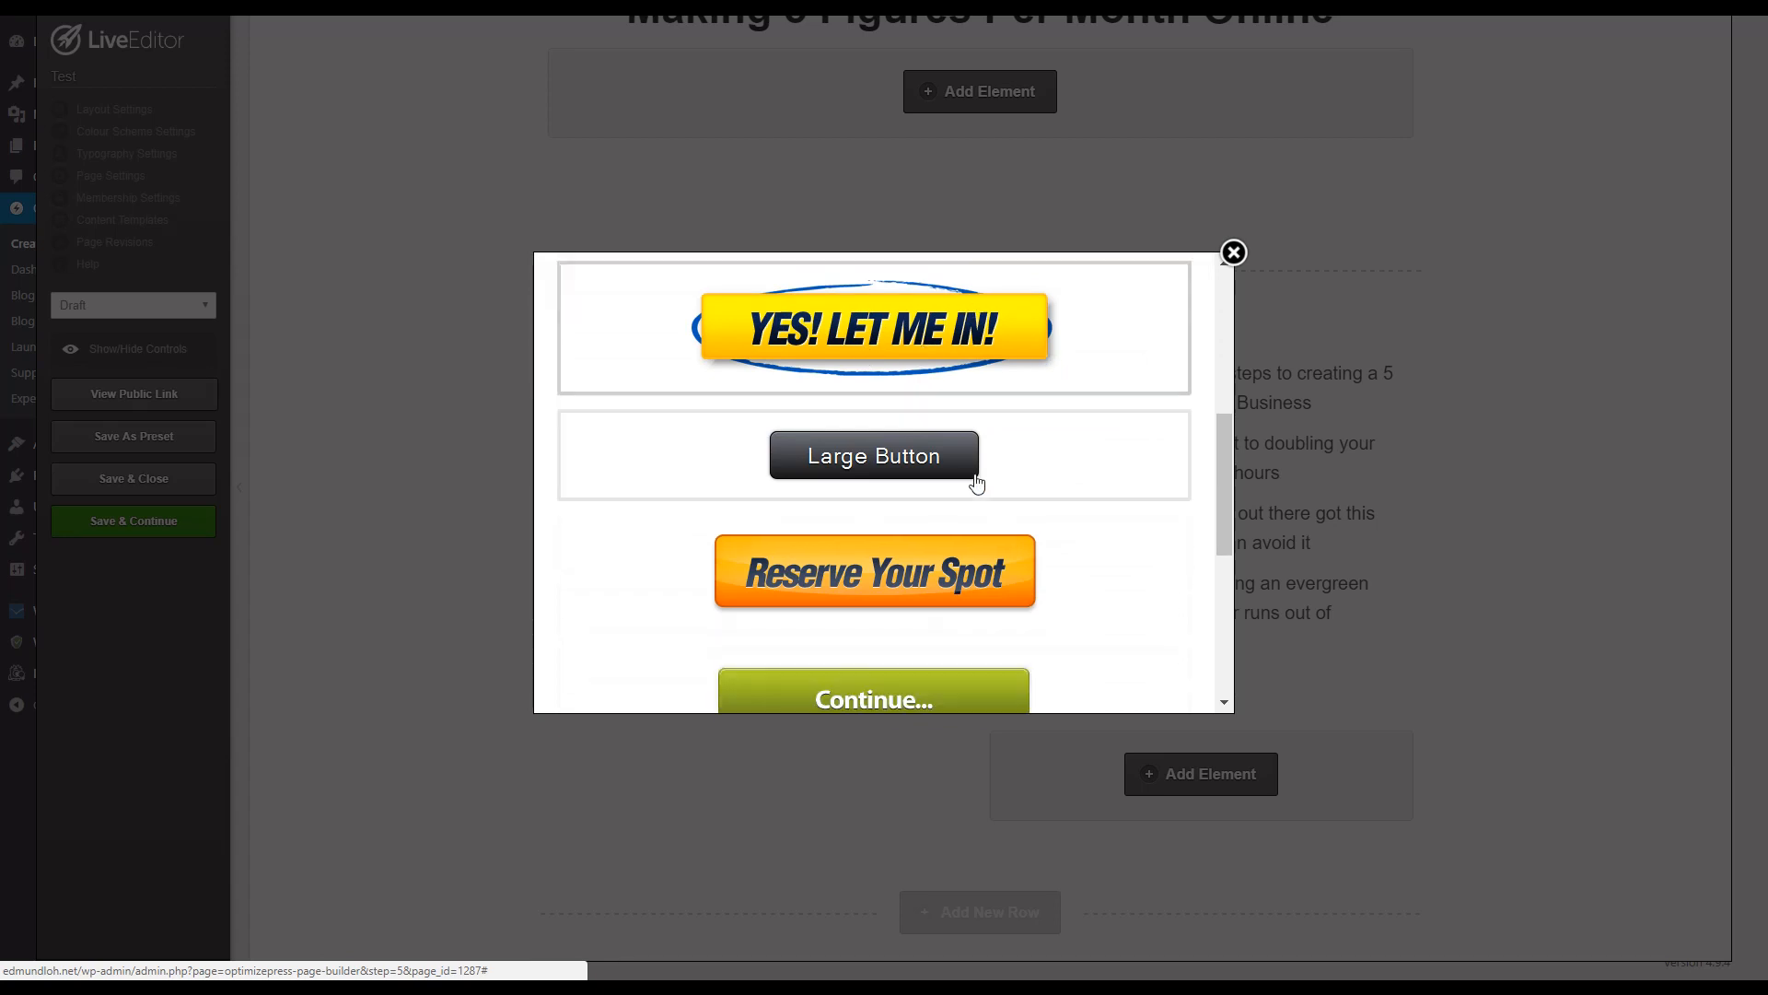
click(1036, 359)
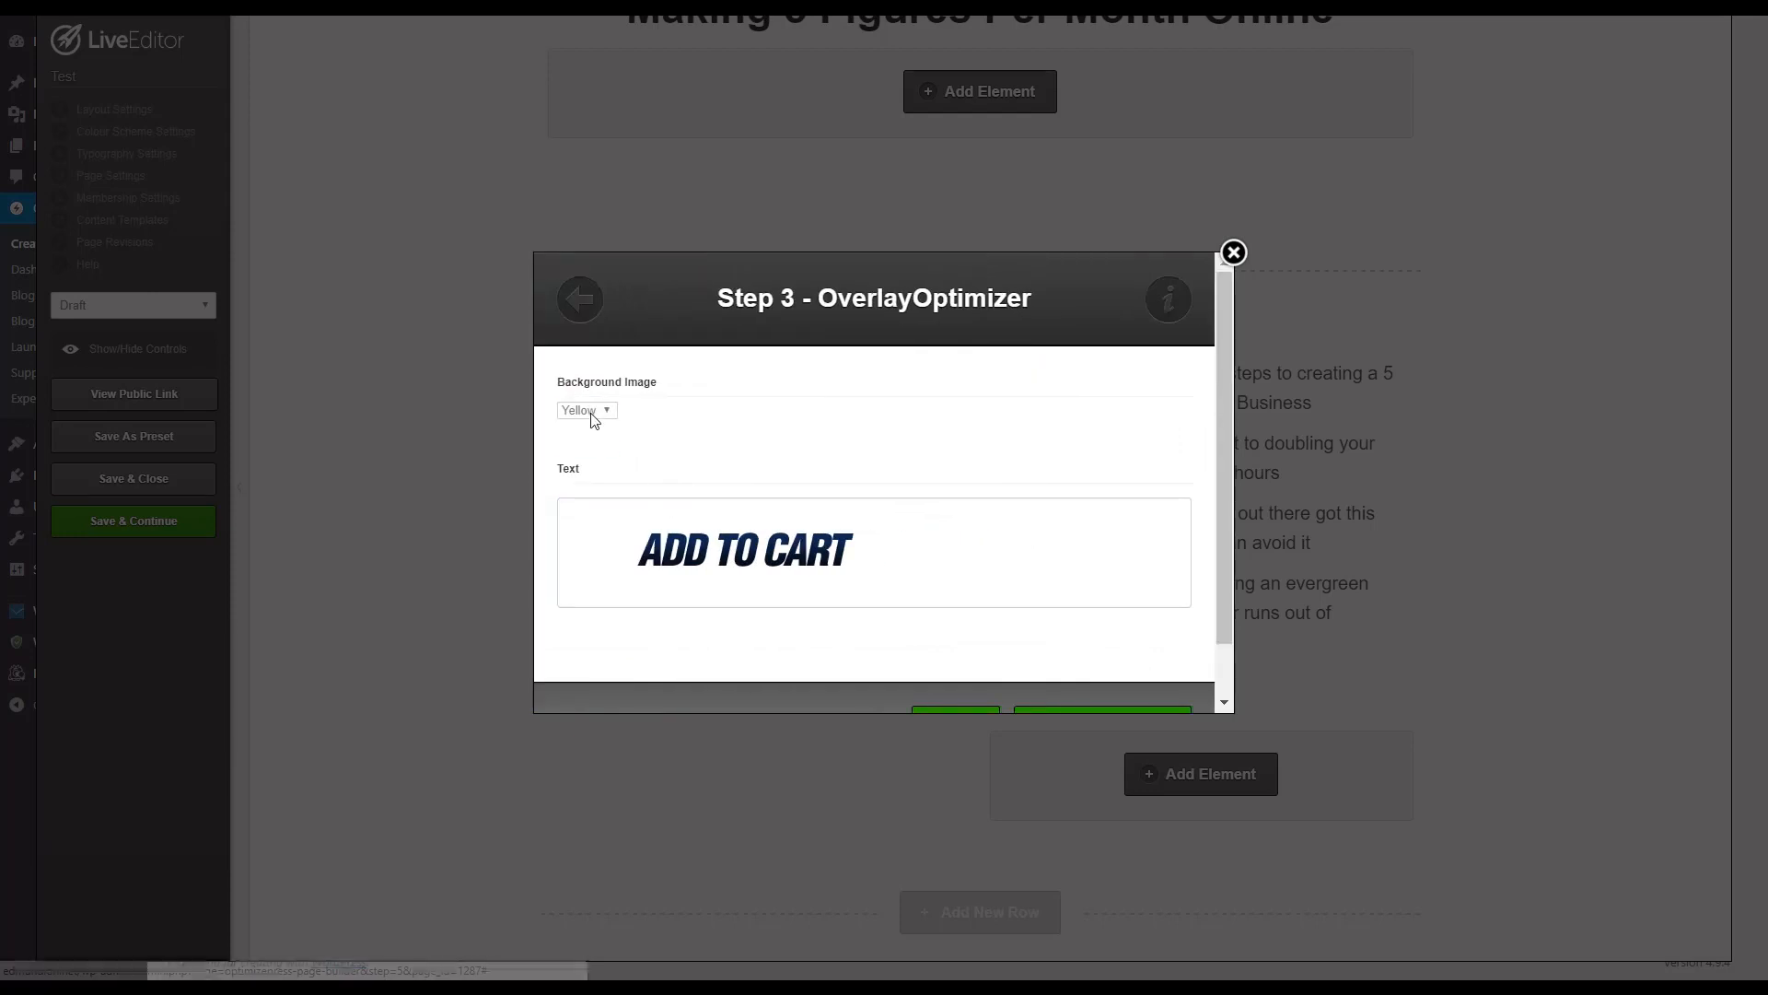
Step: Keep the Yellow background, set the button text to "GET ACCESS NOW!" and insert the overlay button into the right column
click(596, 412)
click(702, 443)
click(722, 520)
scroll(916, 537, down, 4)
scroll(912, 534, down, 5)
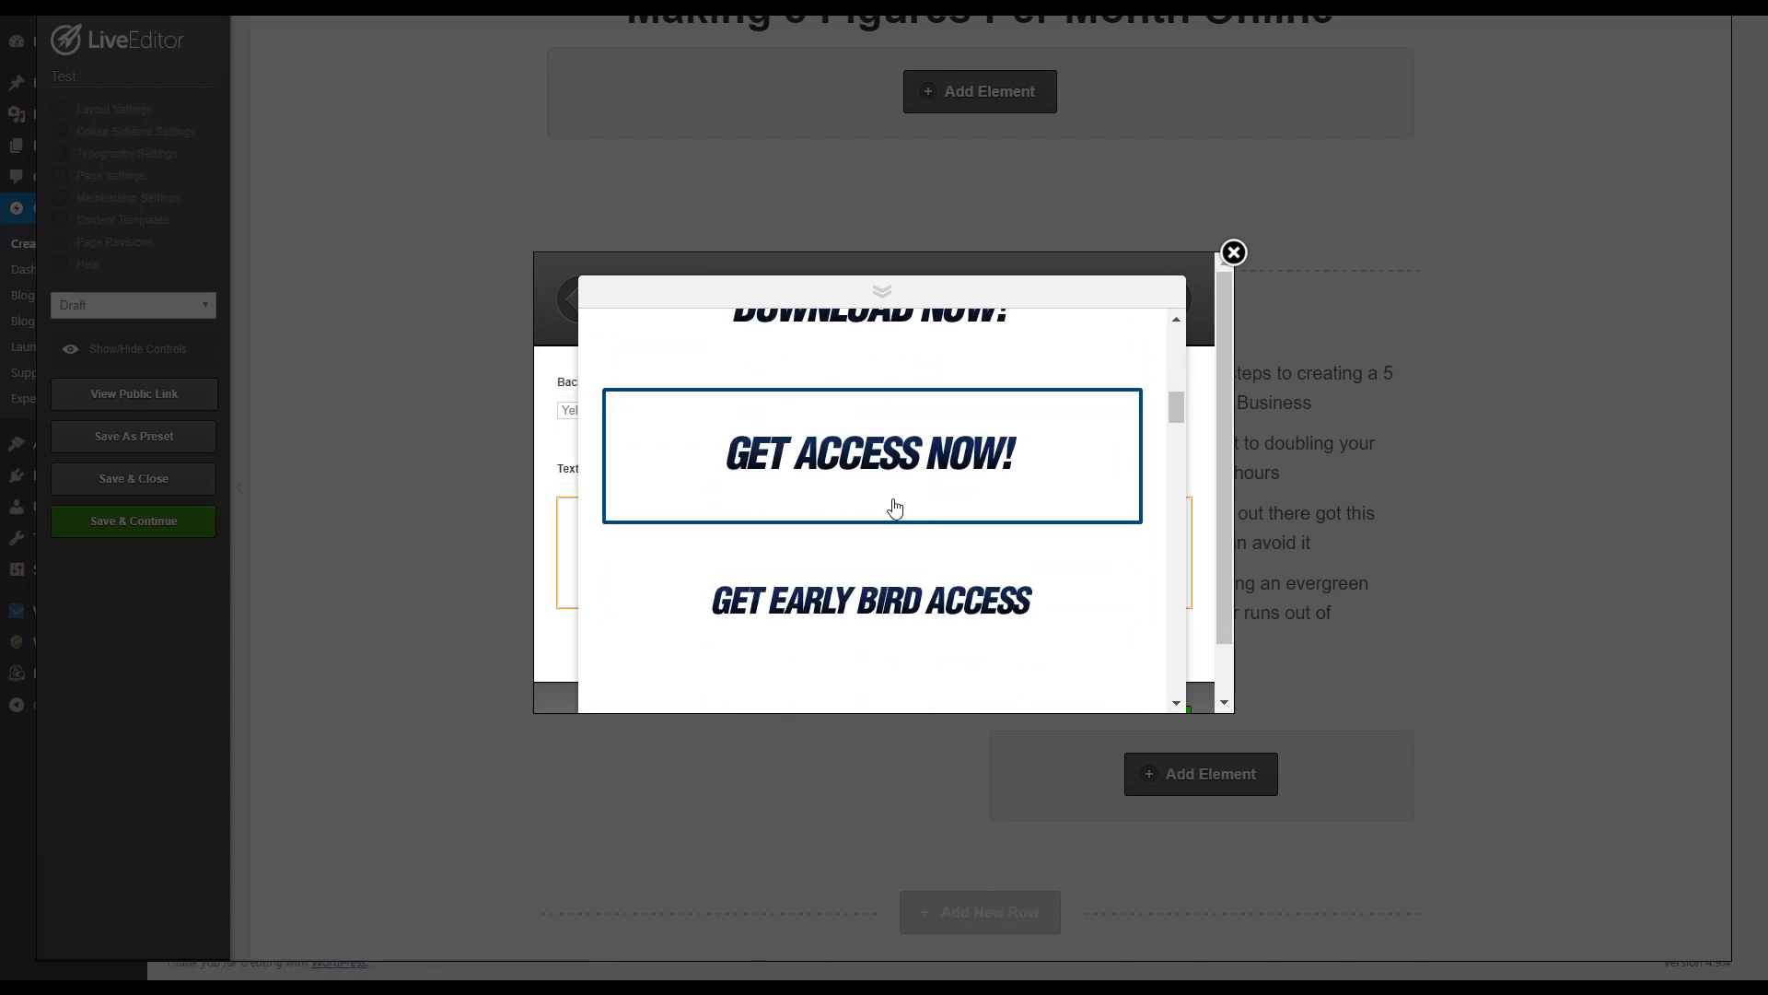
click(900, 525)
scroll(925, 544, down, 1)
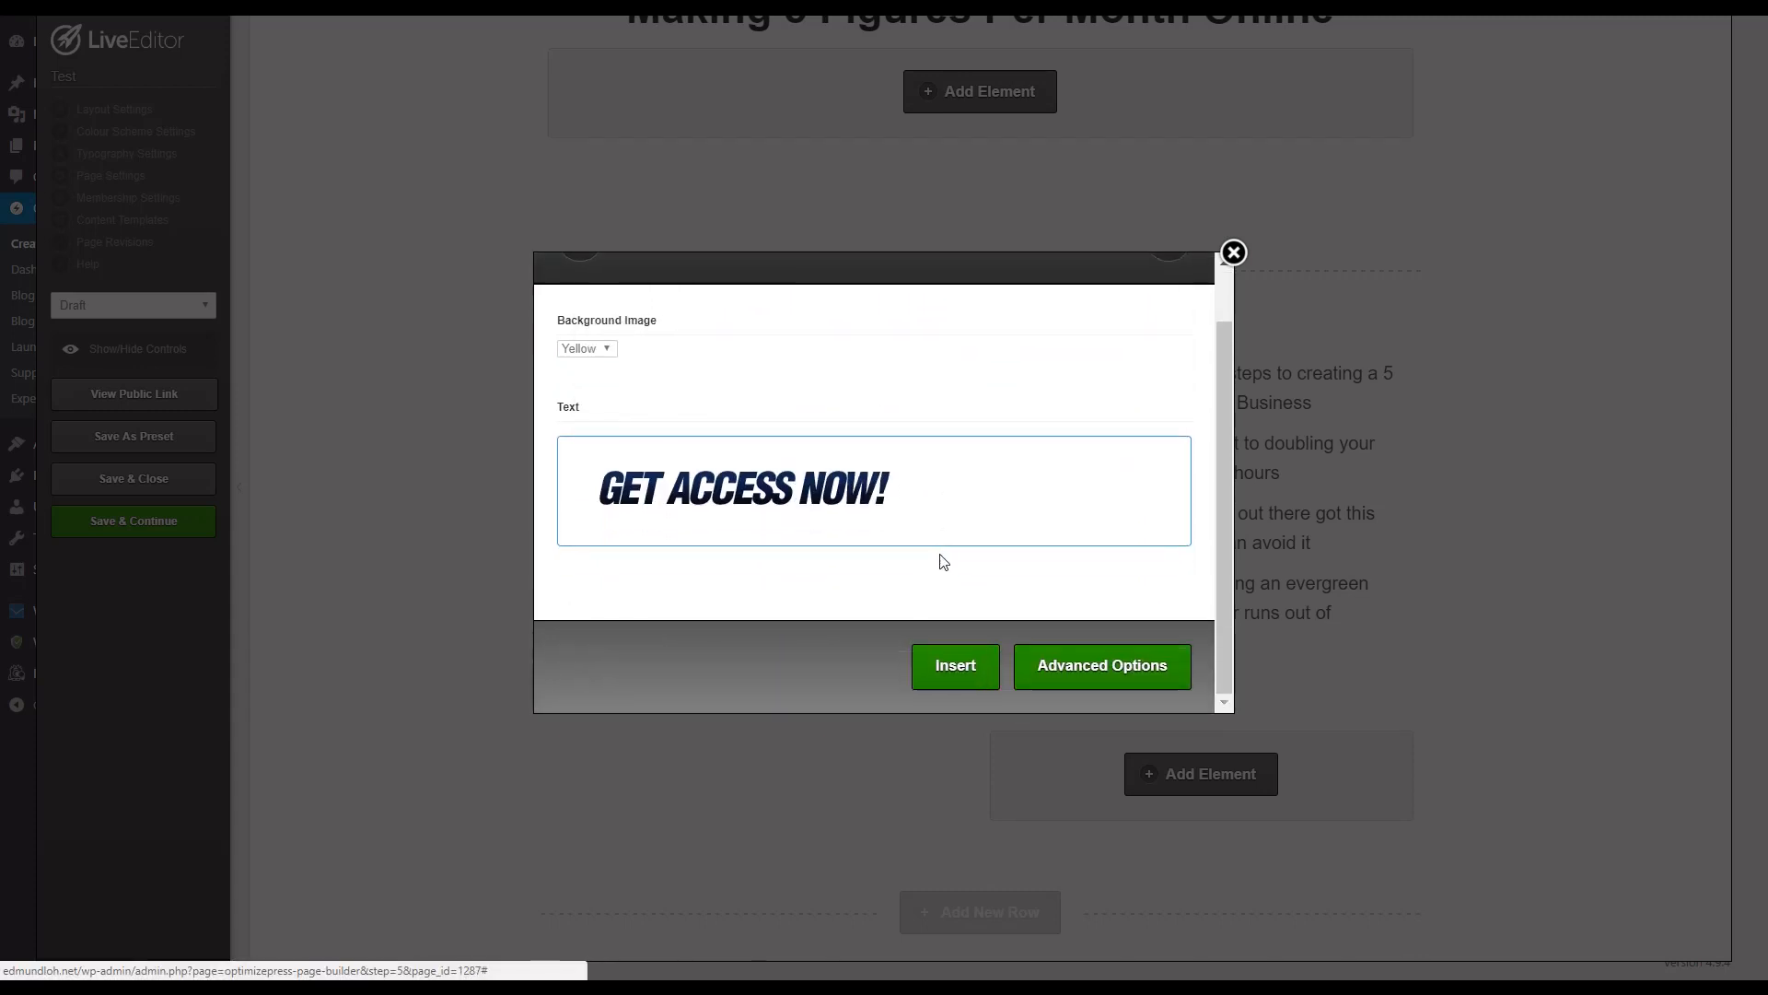
click(943, 668)
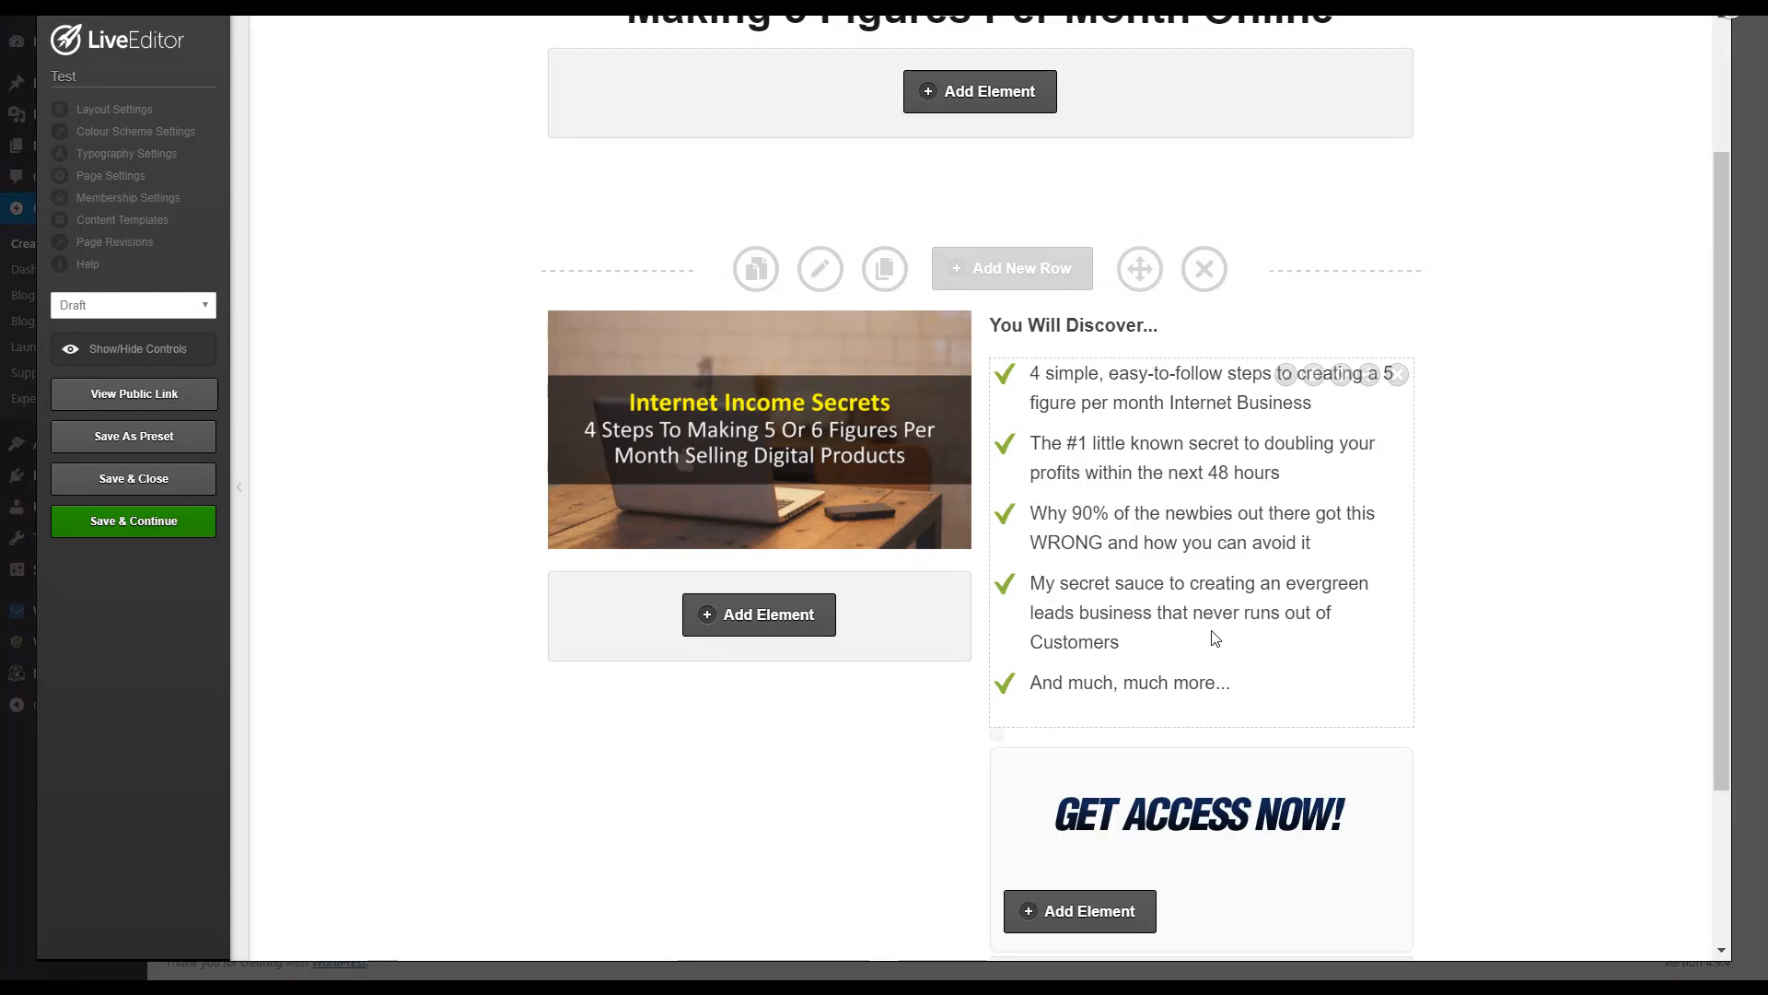
scroll(1206, 626, down, 2)
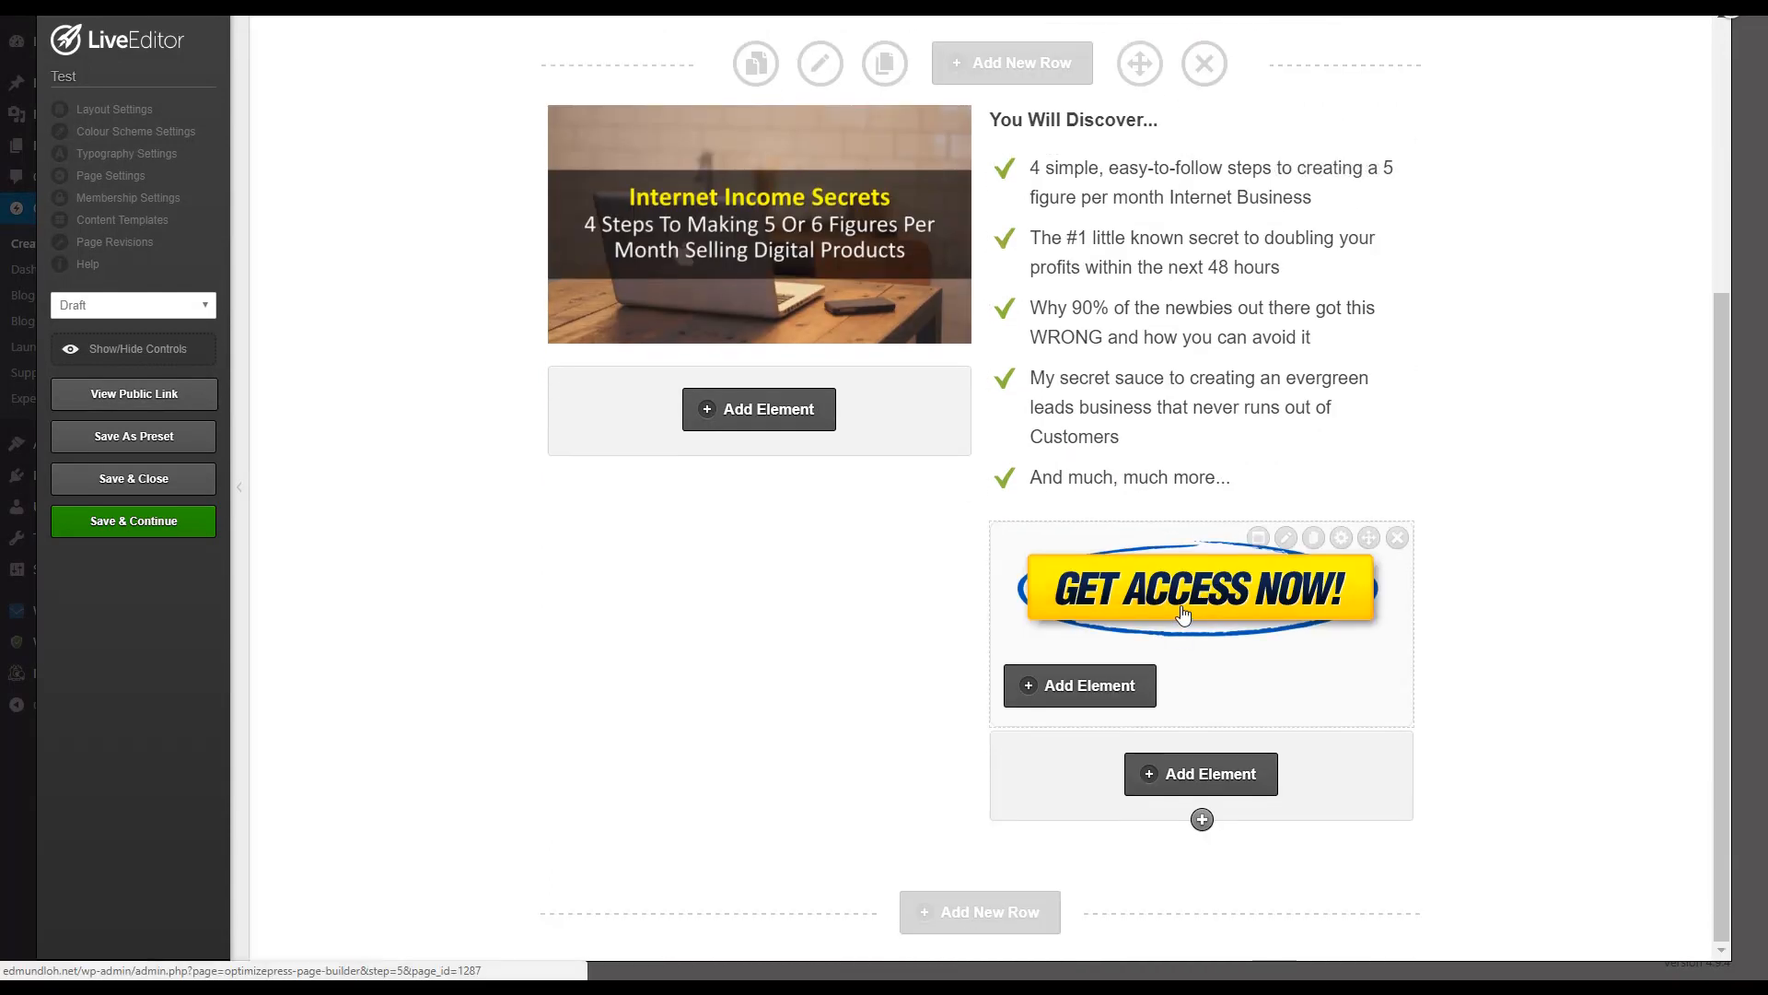
Step: Save the page and continue editing it
click(175, 521)
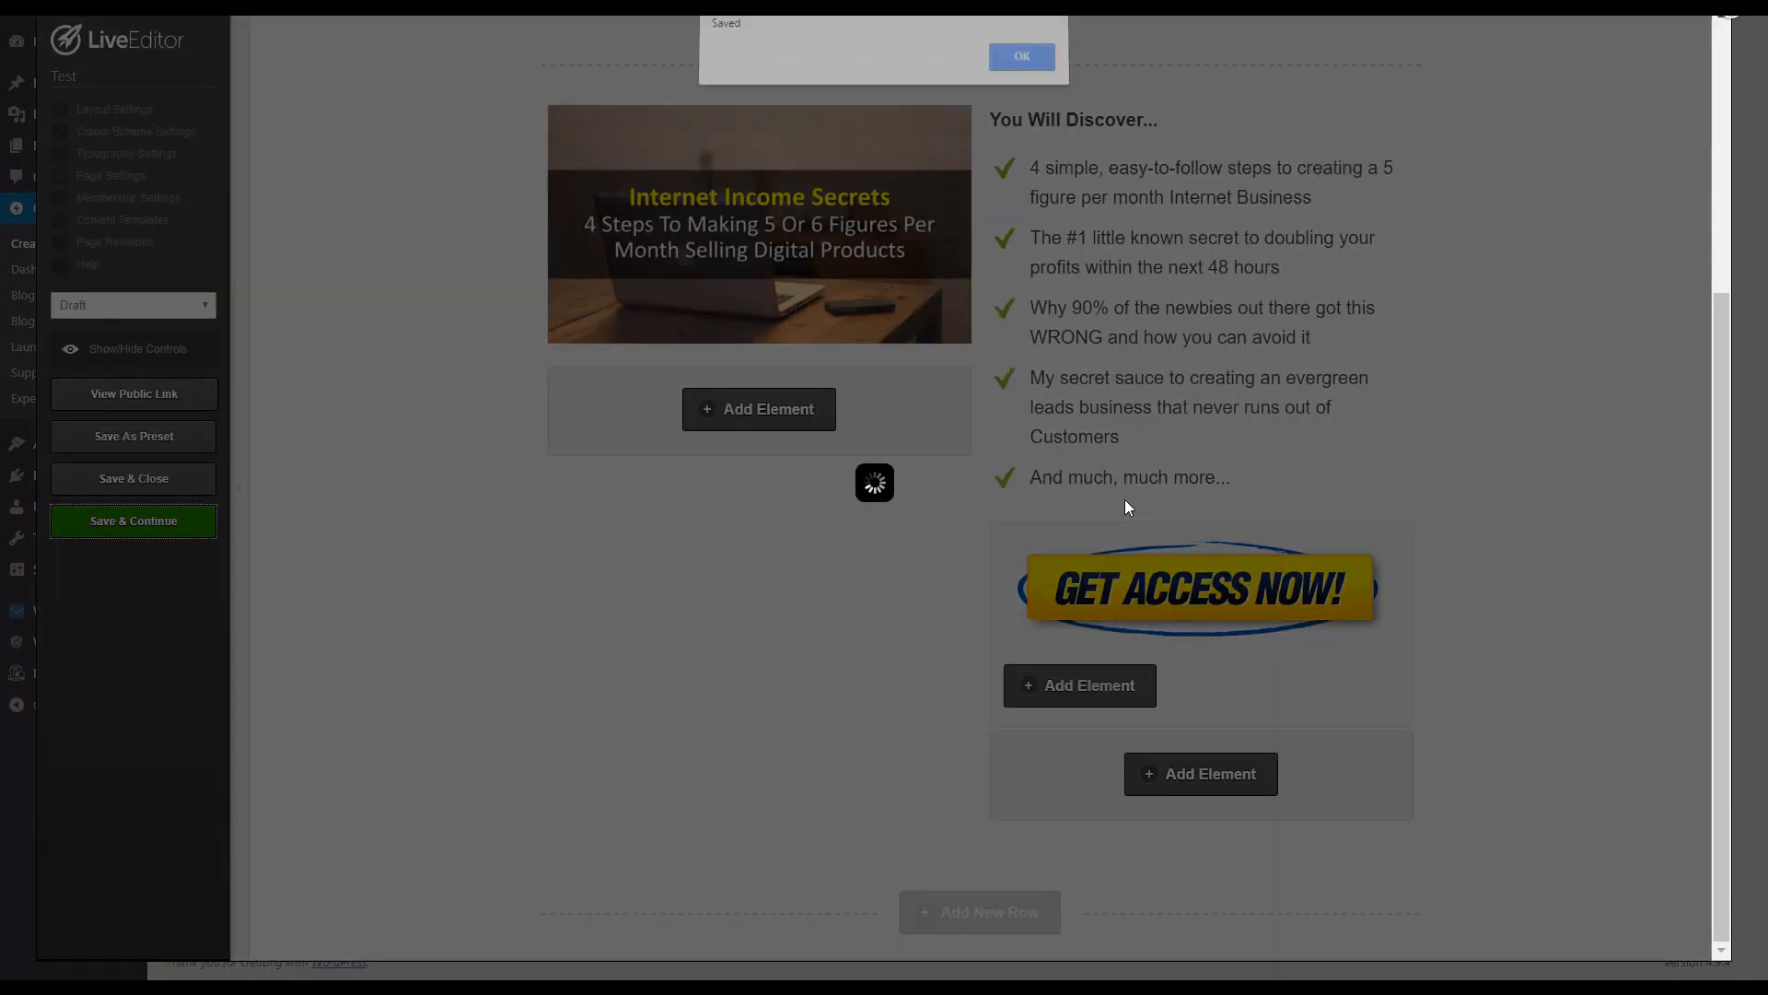
click(1017, 64)
Step: Edit the "GET ACCESS NOW!" overlay's content and add an Optin Box element to it, searching for "opt"
mouse_move(1285, 553)
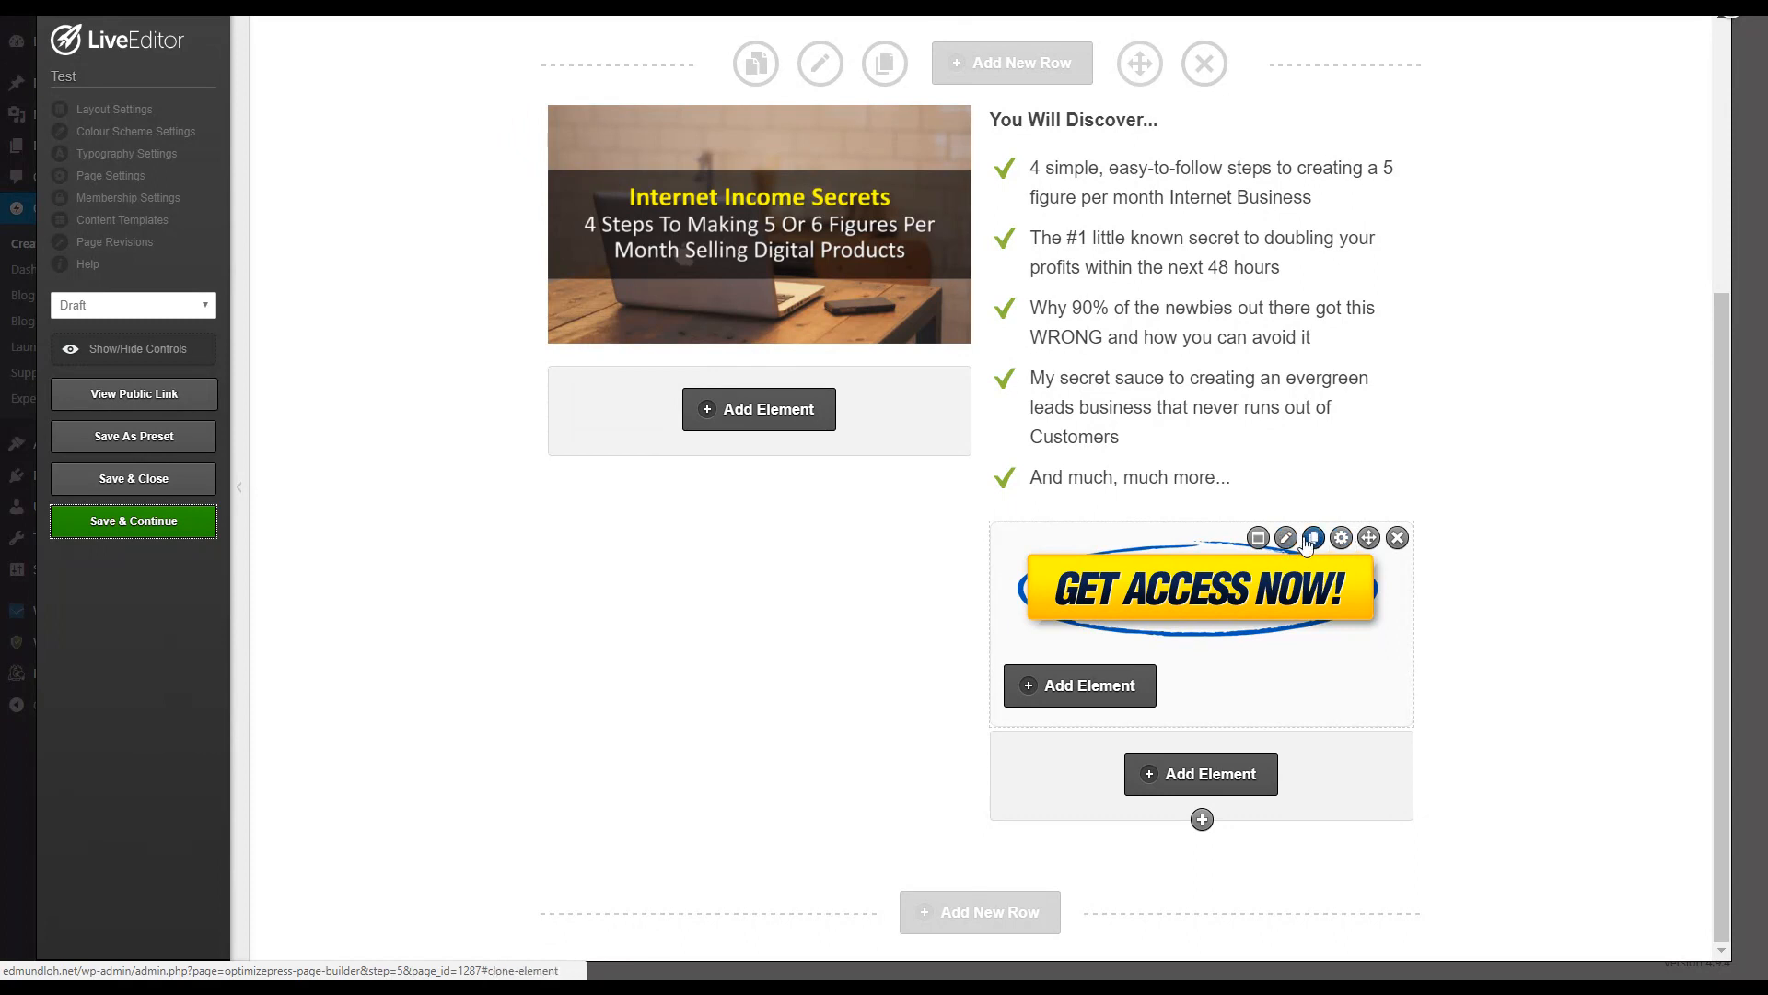
click(1287, 539)
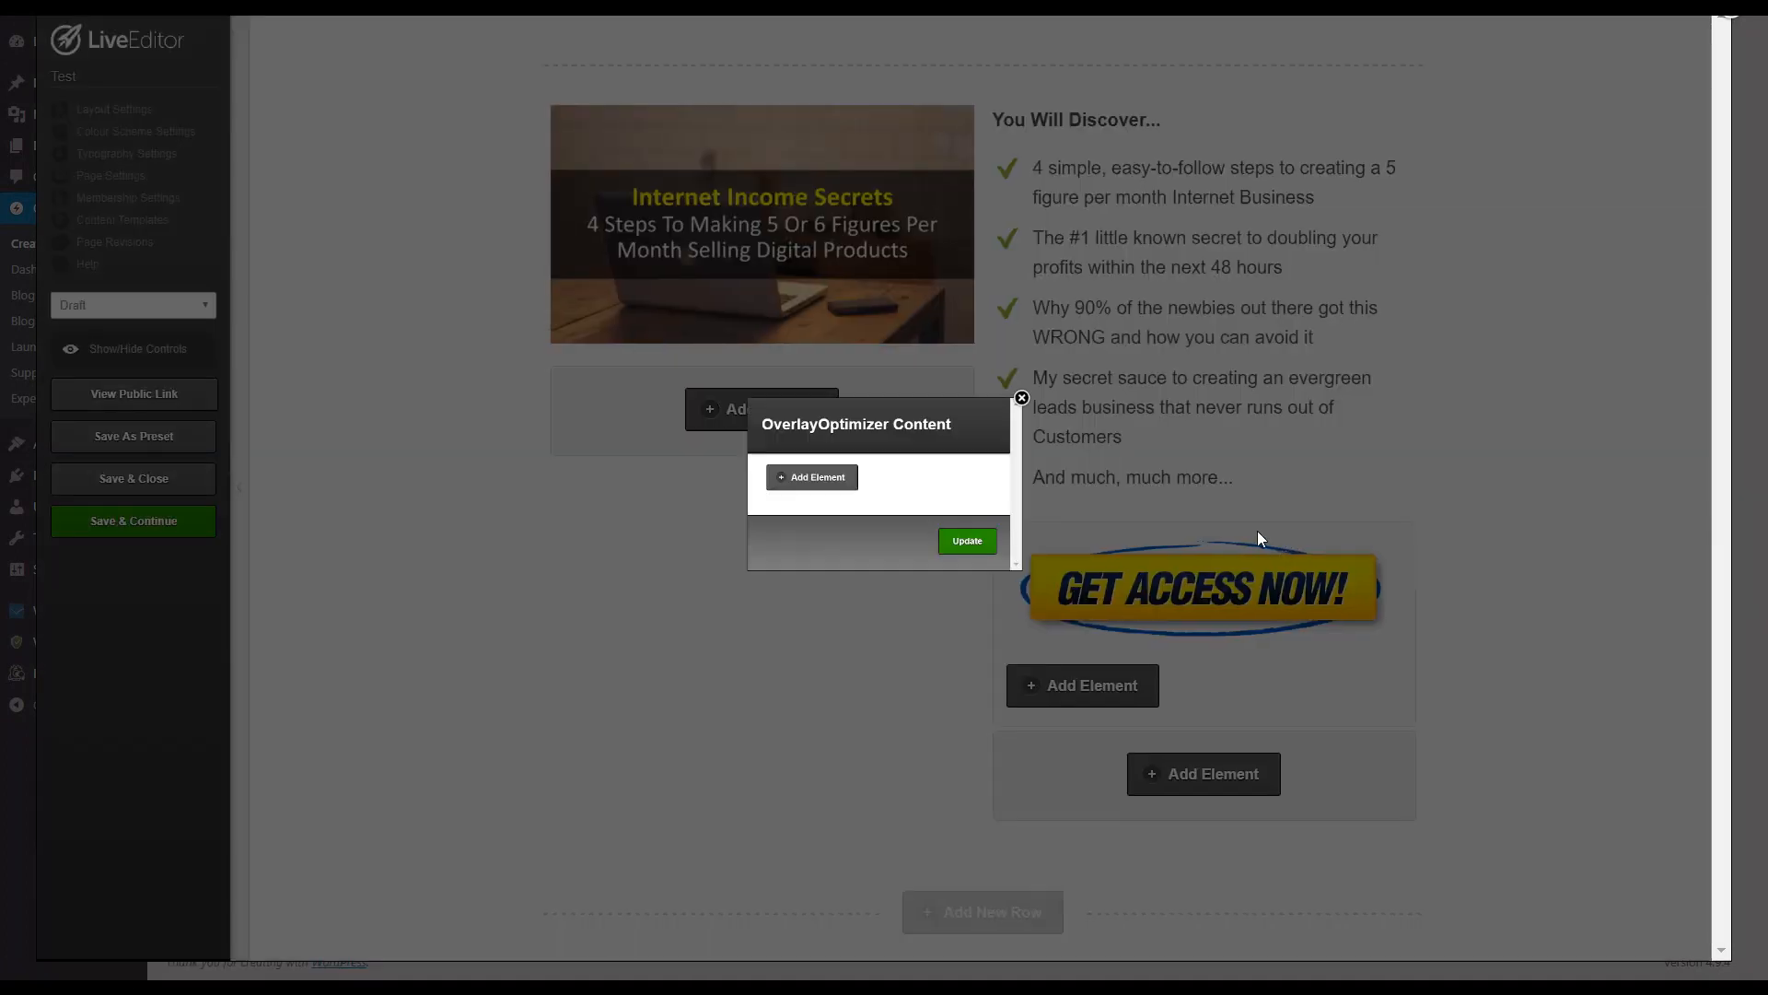
click(806, 472)
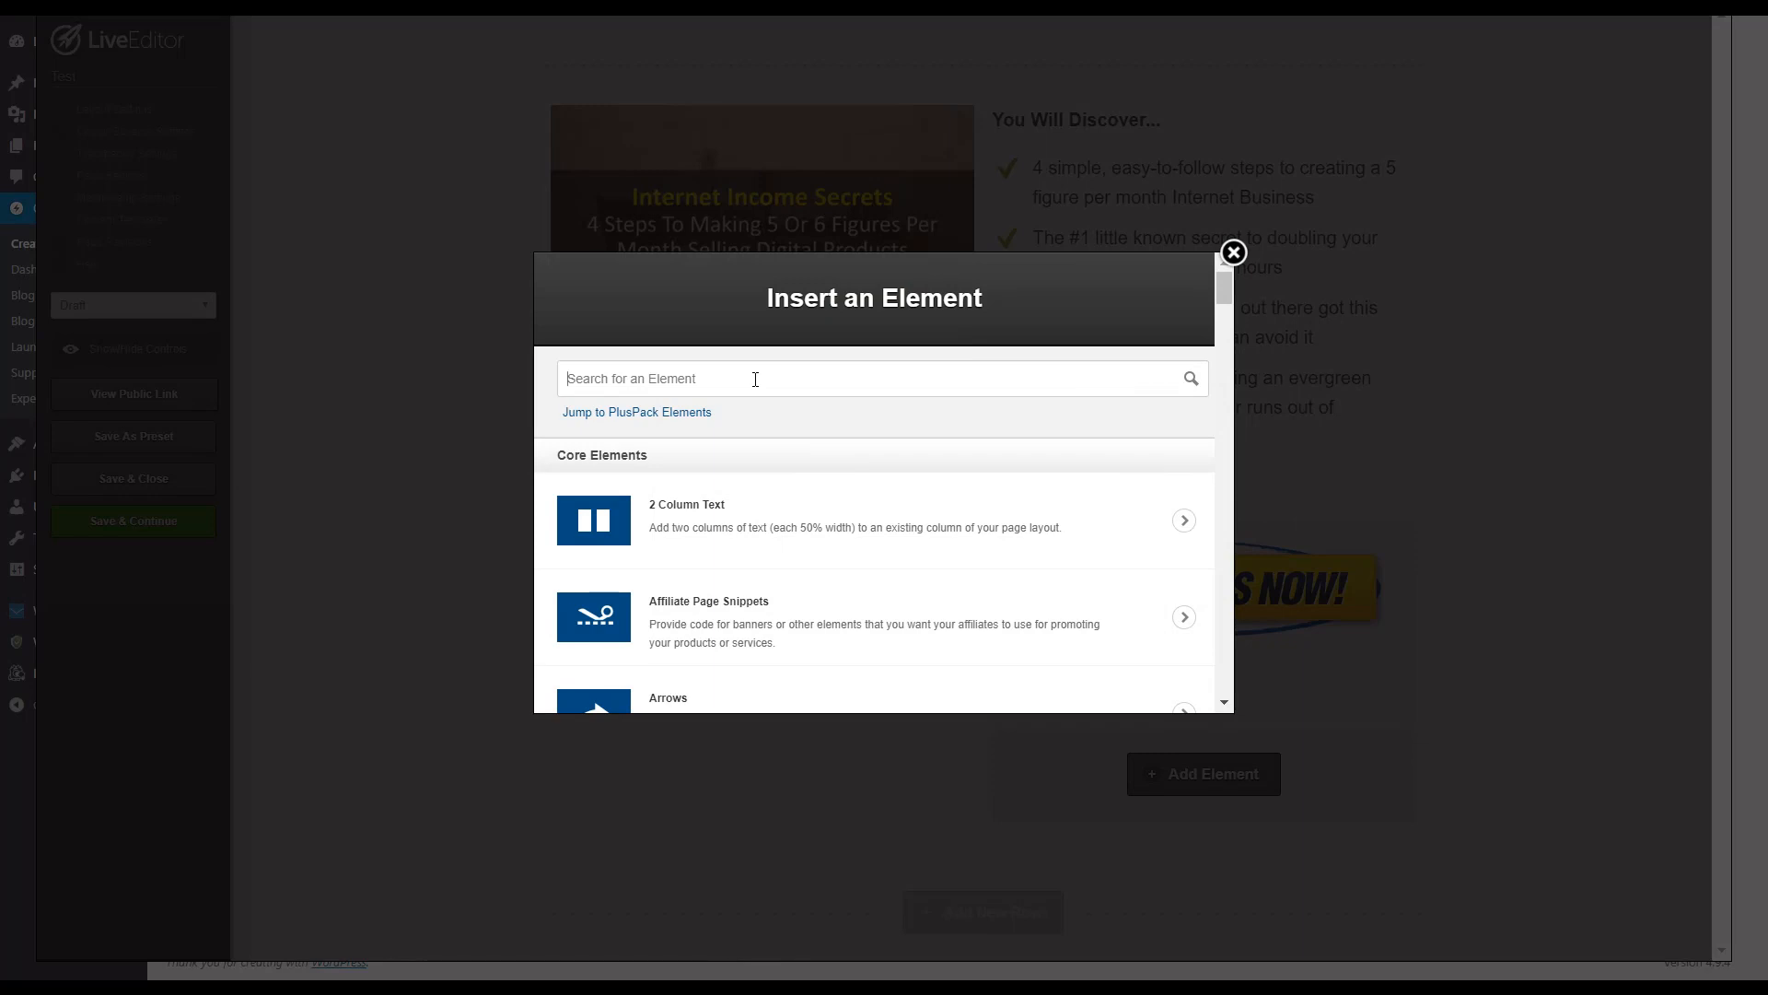
text(opt)
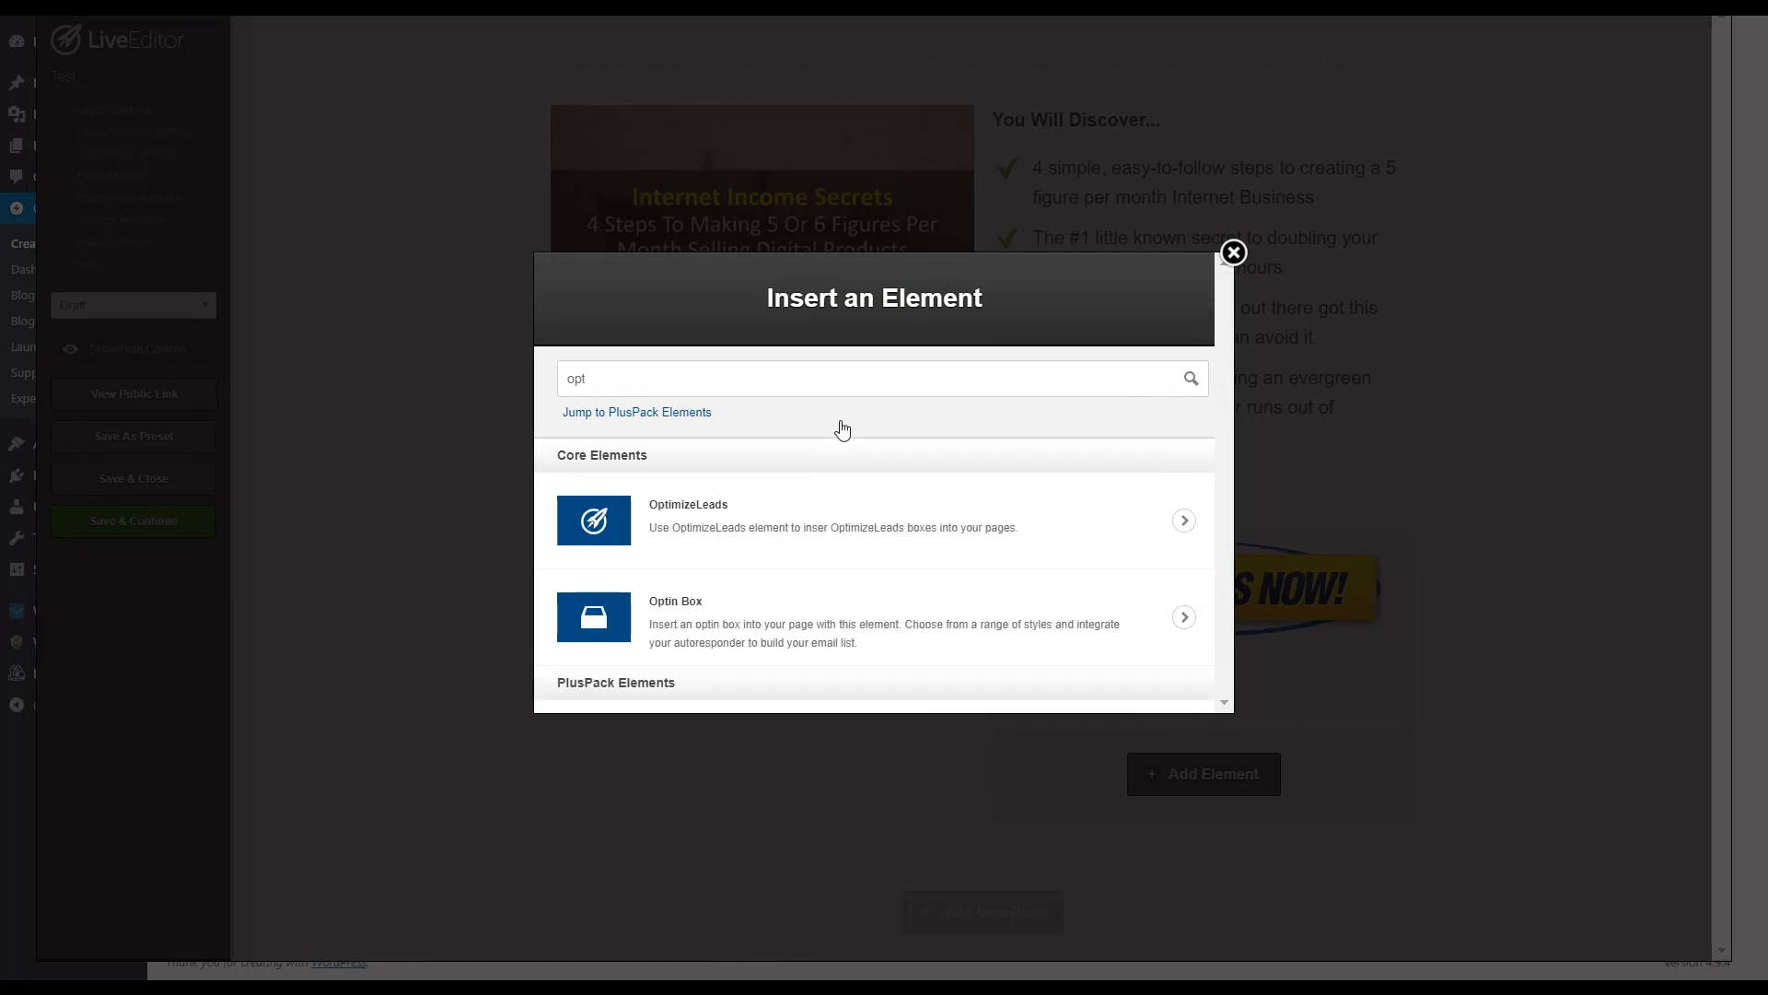
click(842, 652)
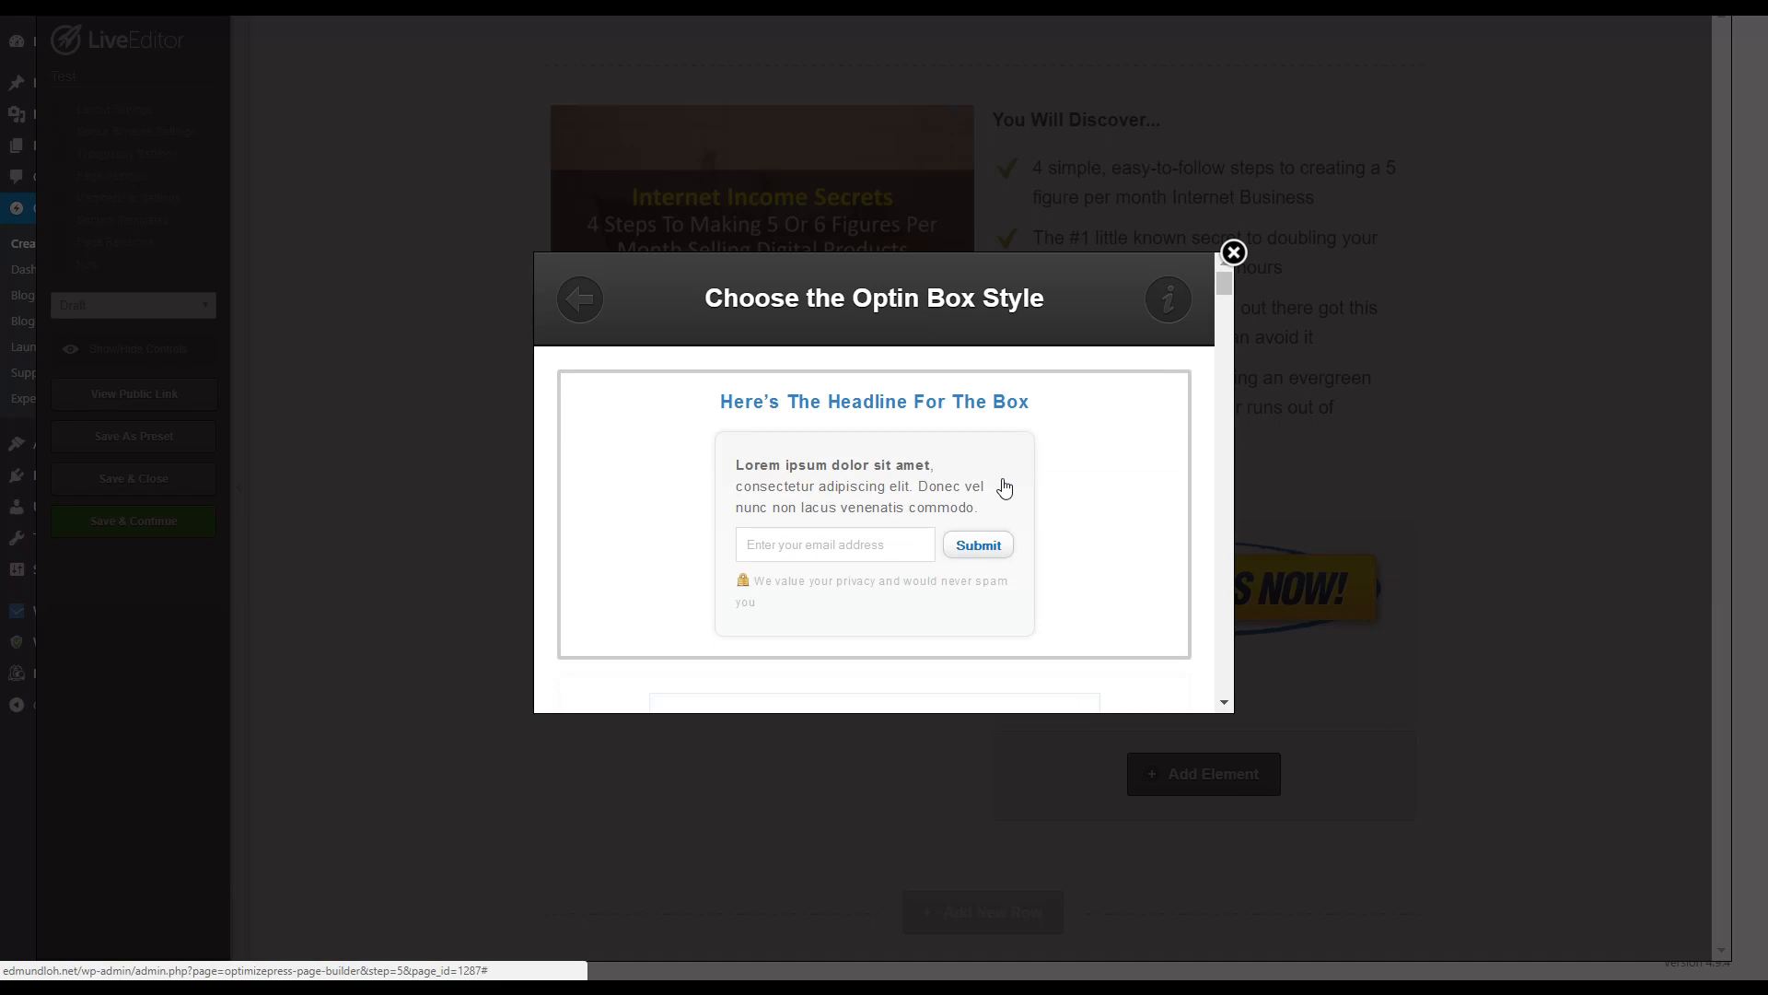
Step: Choose the Optin Box style without a headline, with stacked first name and email fields and an orange "Get Instant Access!" button
scroll(990, 501, down, 2)
scroll(989, 497, up, 1)
scroll(990, 497, up, 1)
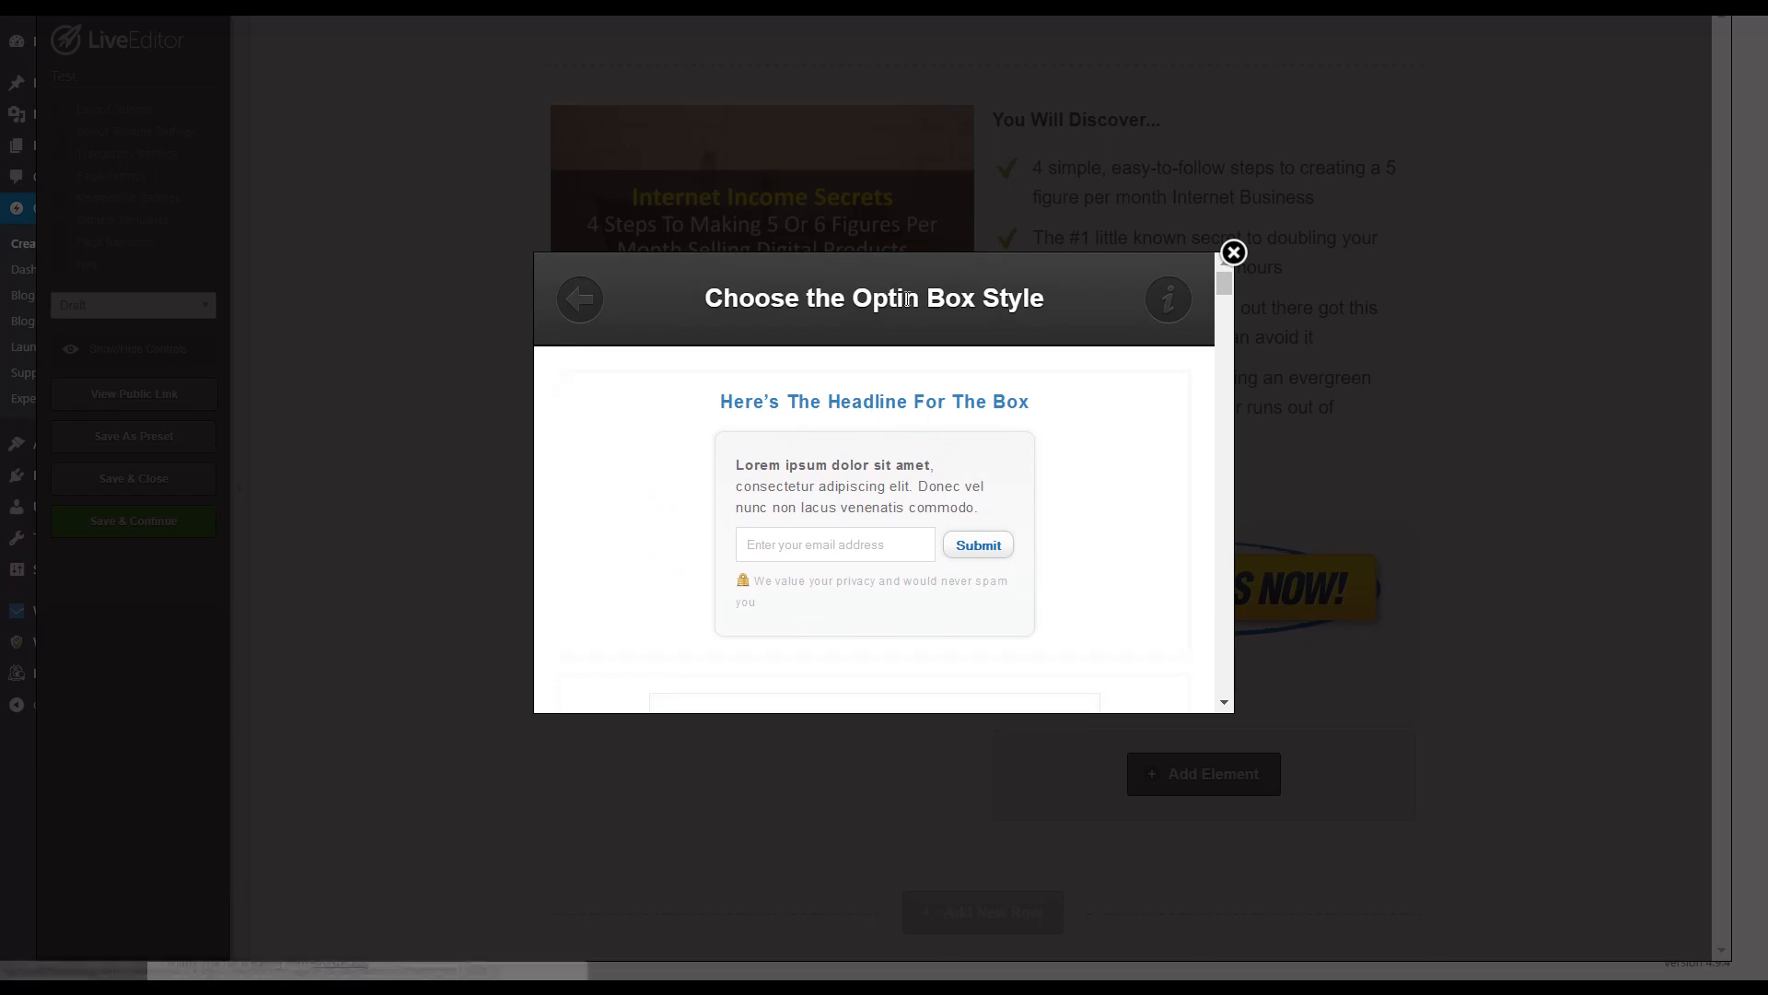
scroll(902, 485, down, 4)
scroll(903, 493, down, 5)
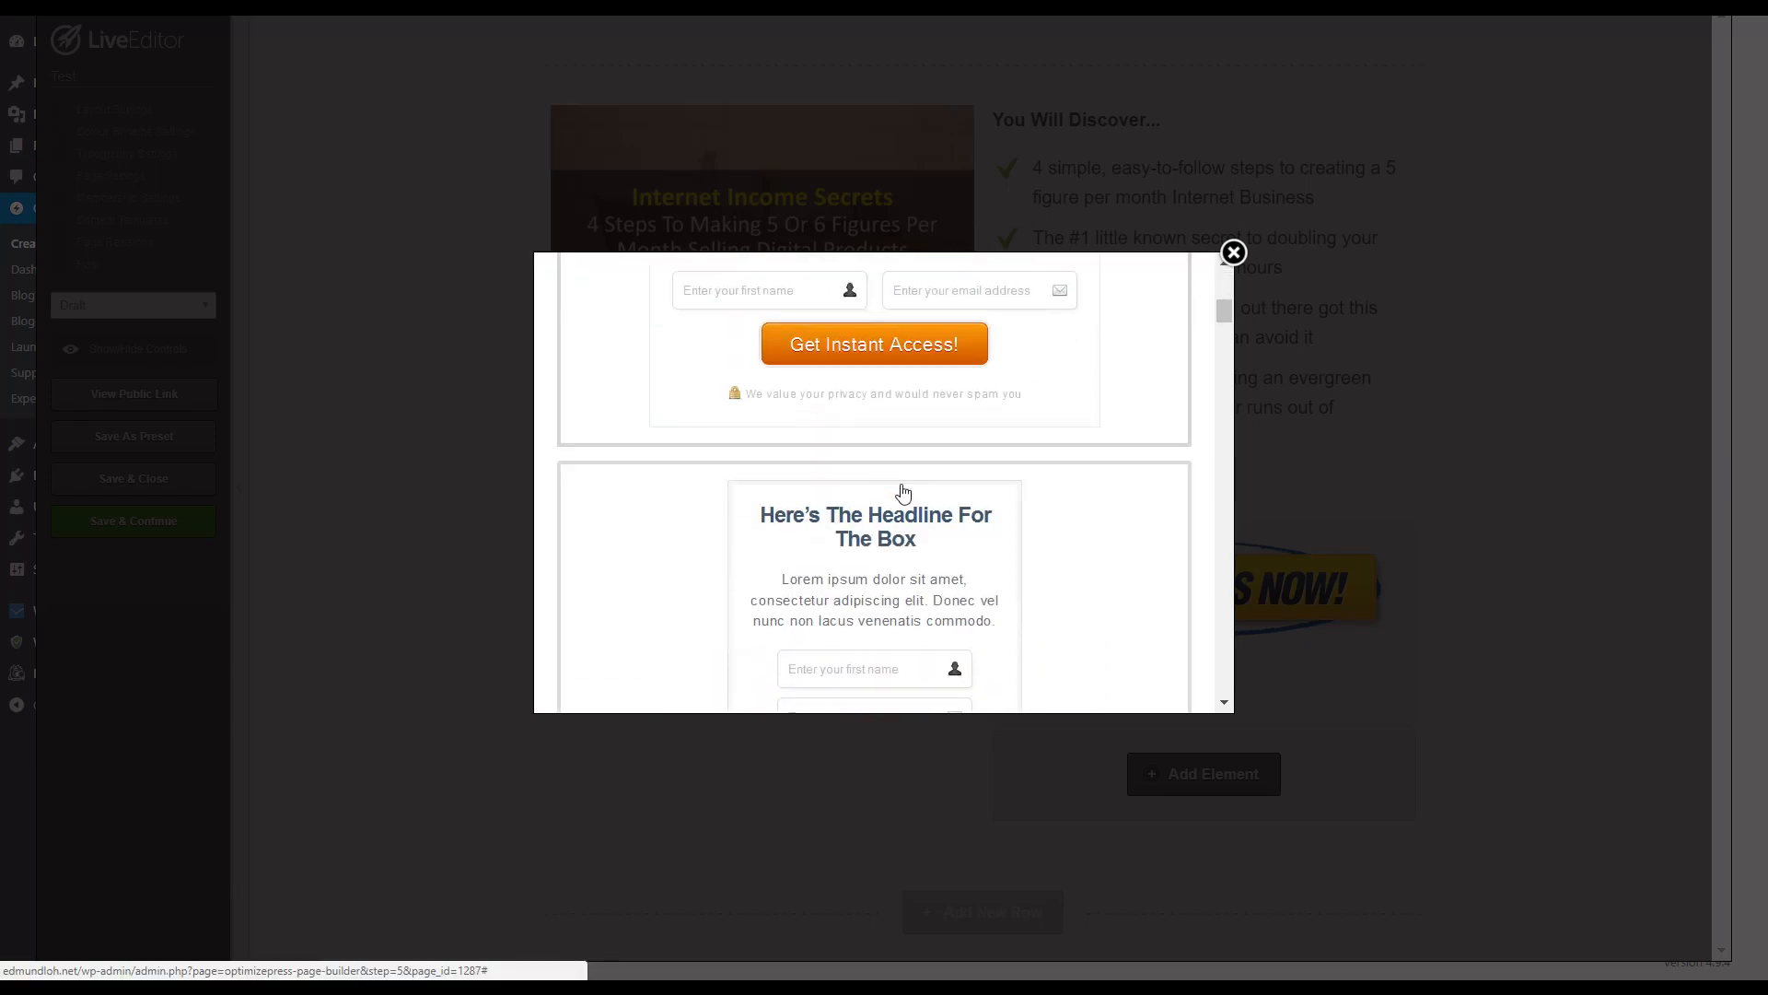
scroll(901, 497, down, 4)
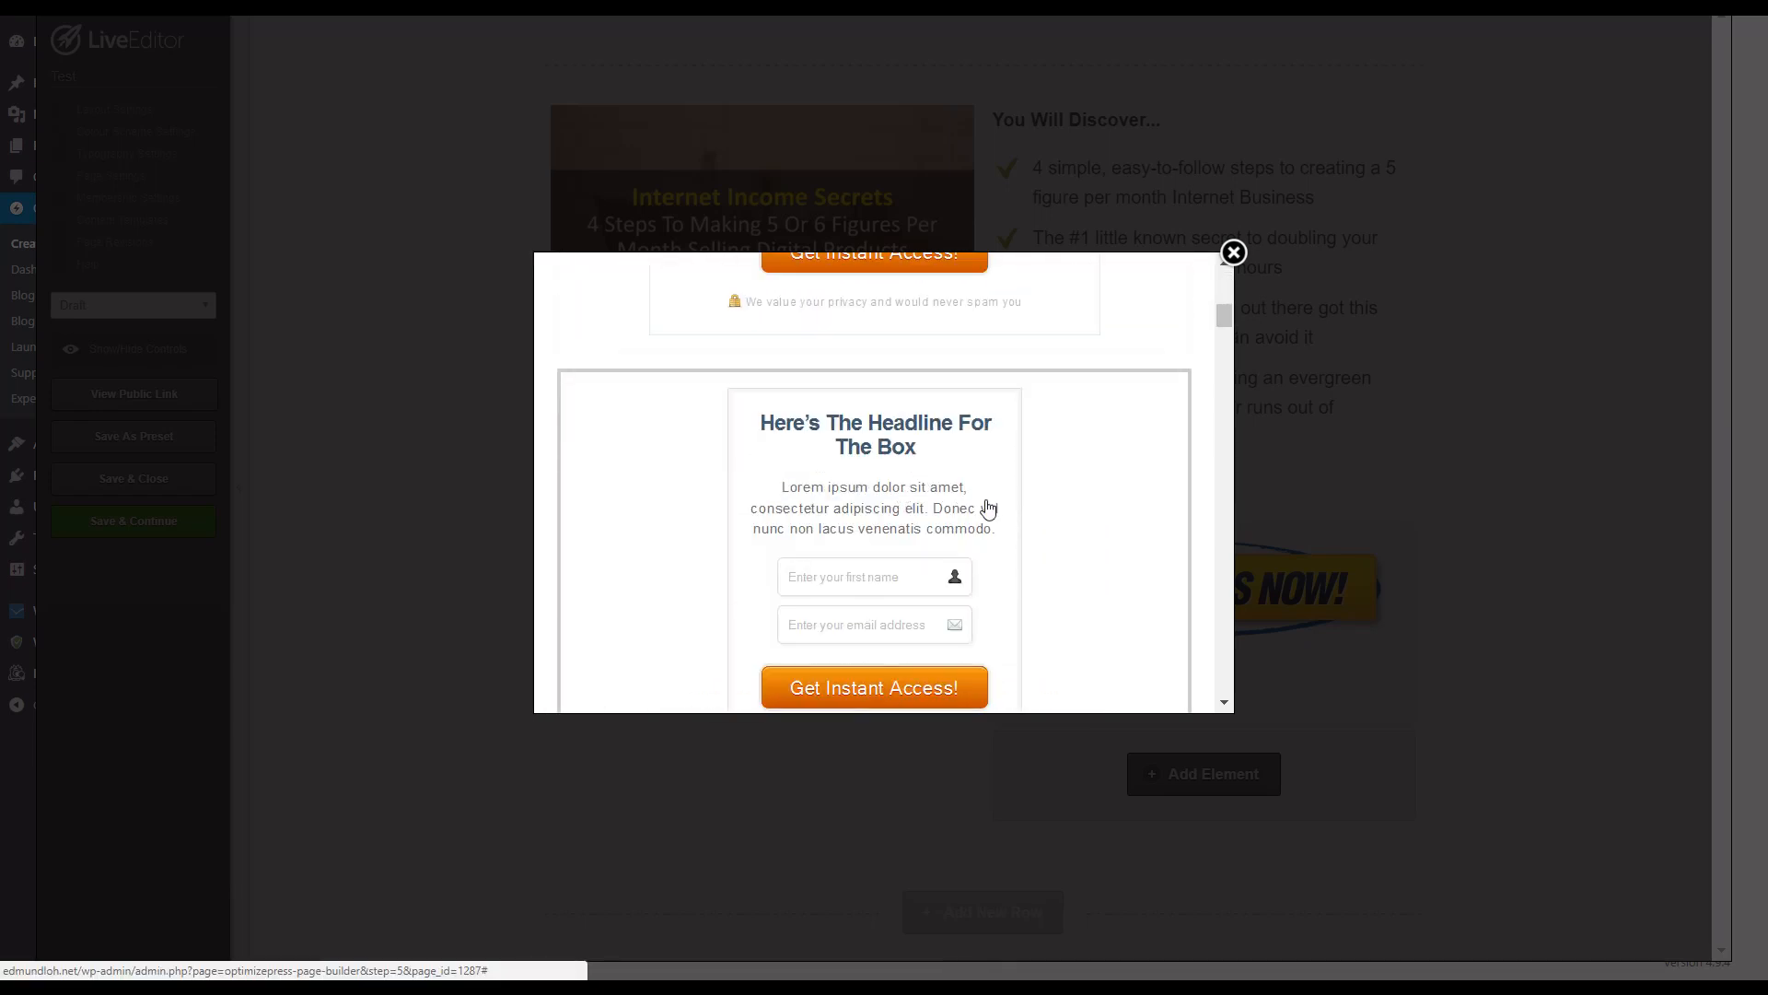
scroll(1011, 521, down, 10)
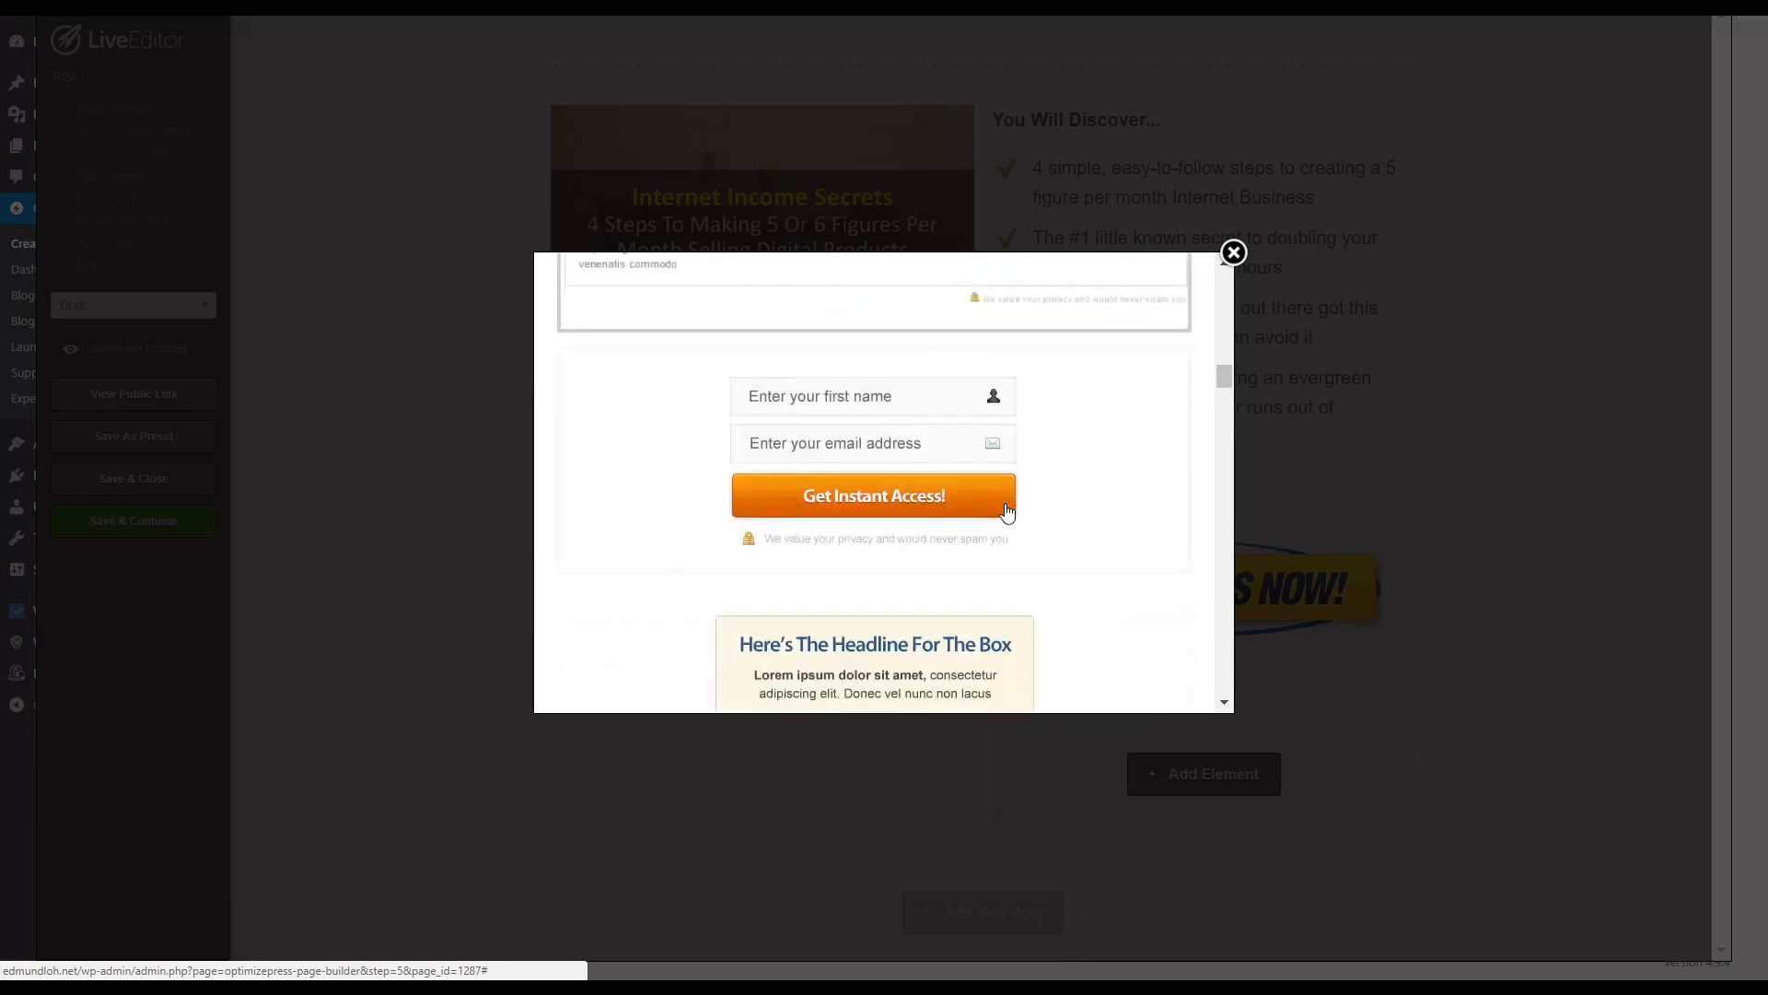
click(1075, 460)
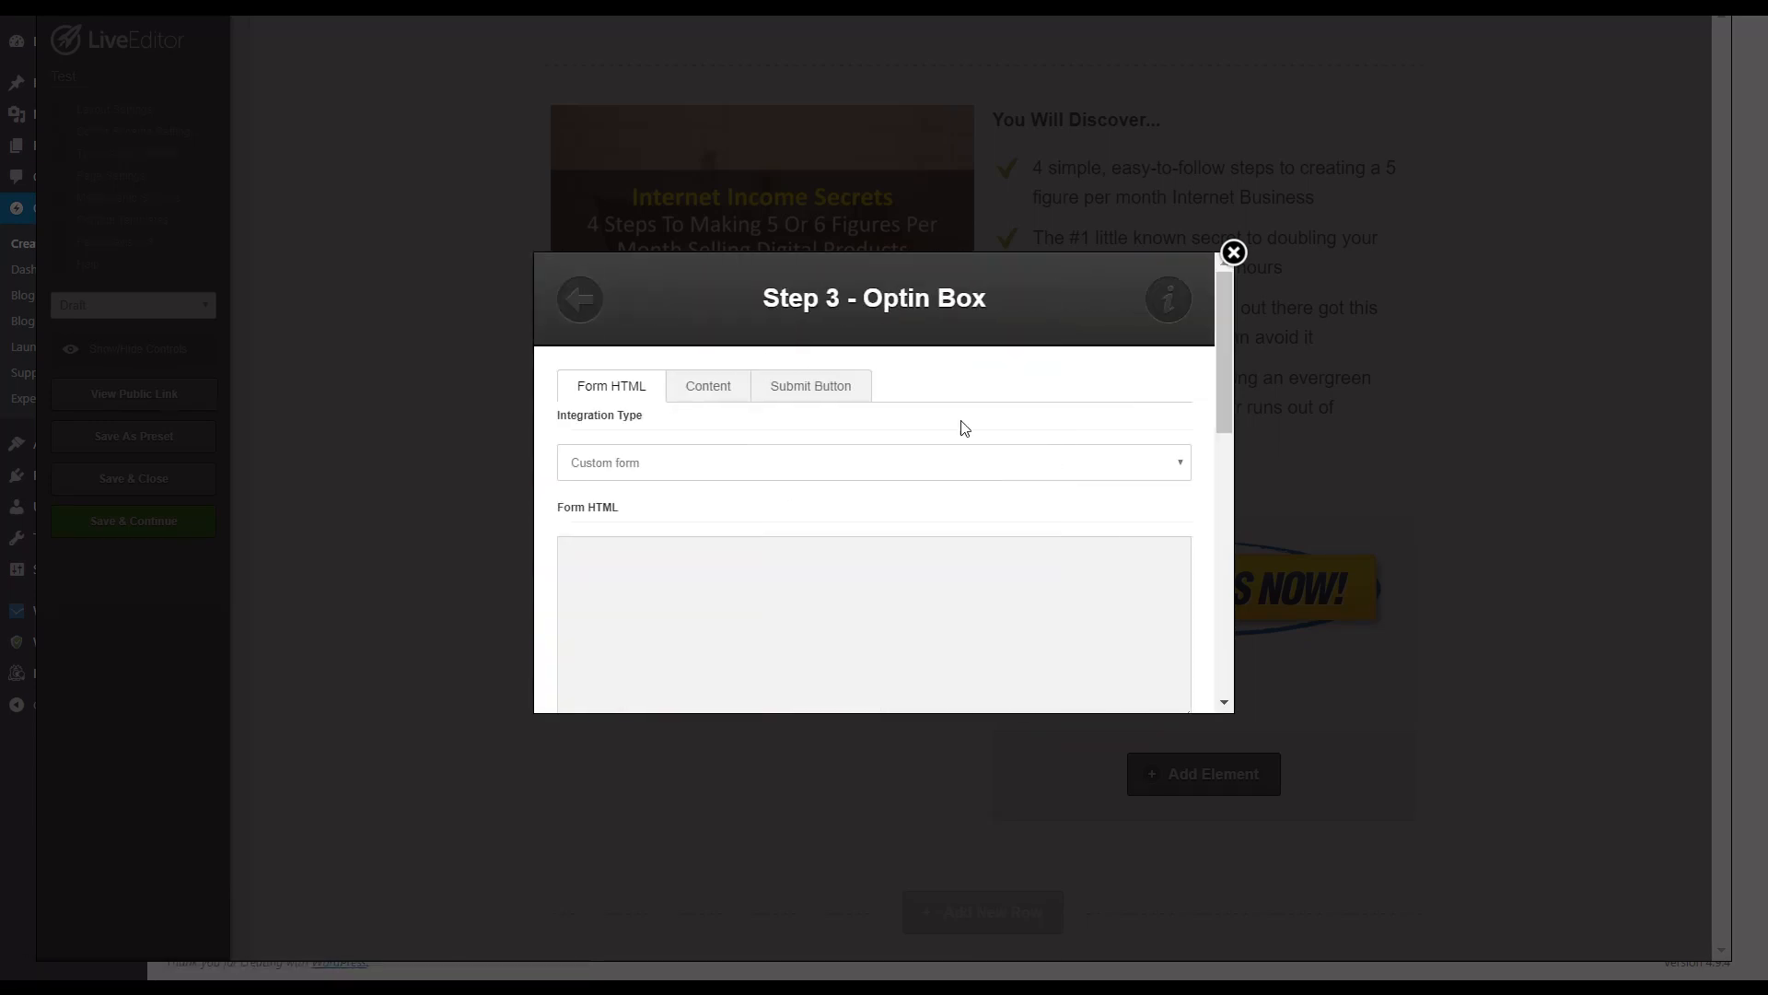
Step: Review the Optin Box's Form HTML settings and delete the placeholder paragraph from its content
scroll(789, 433, down, 1)
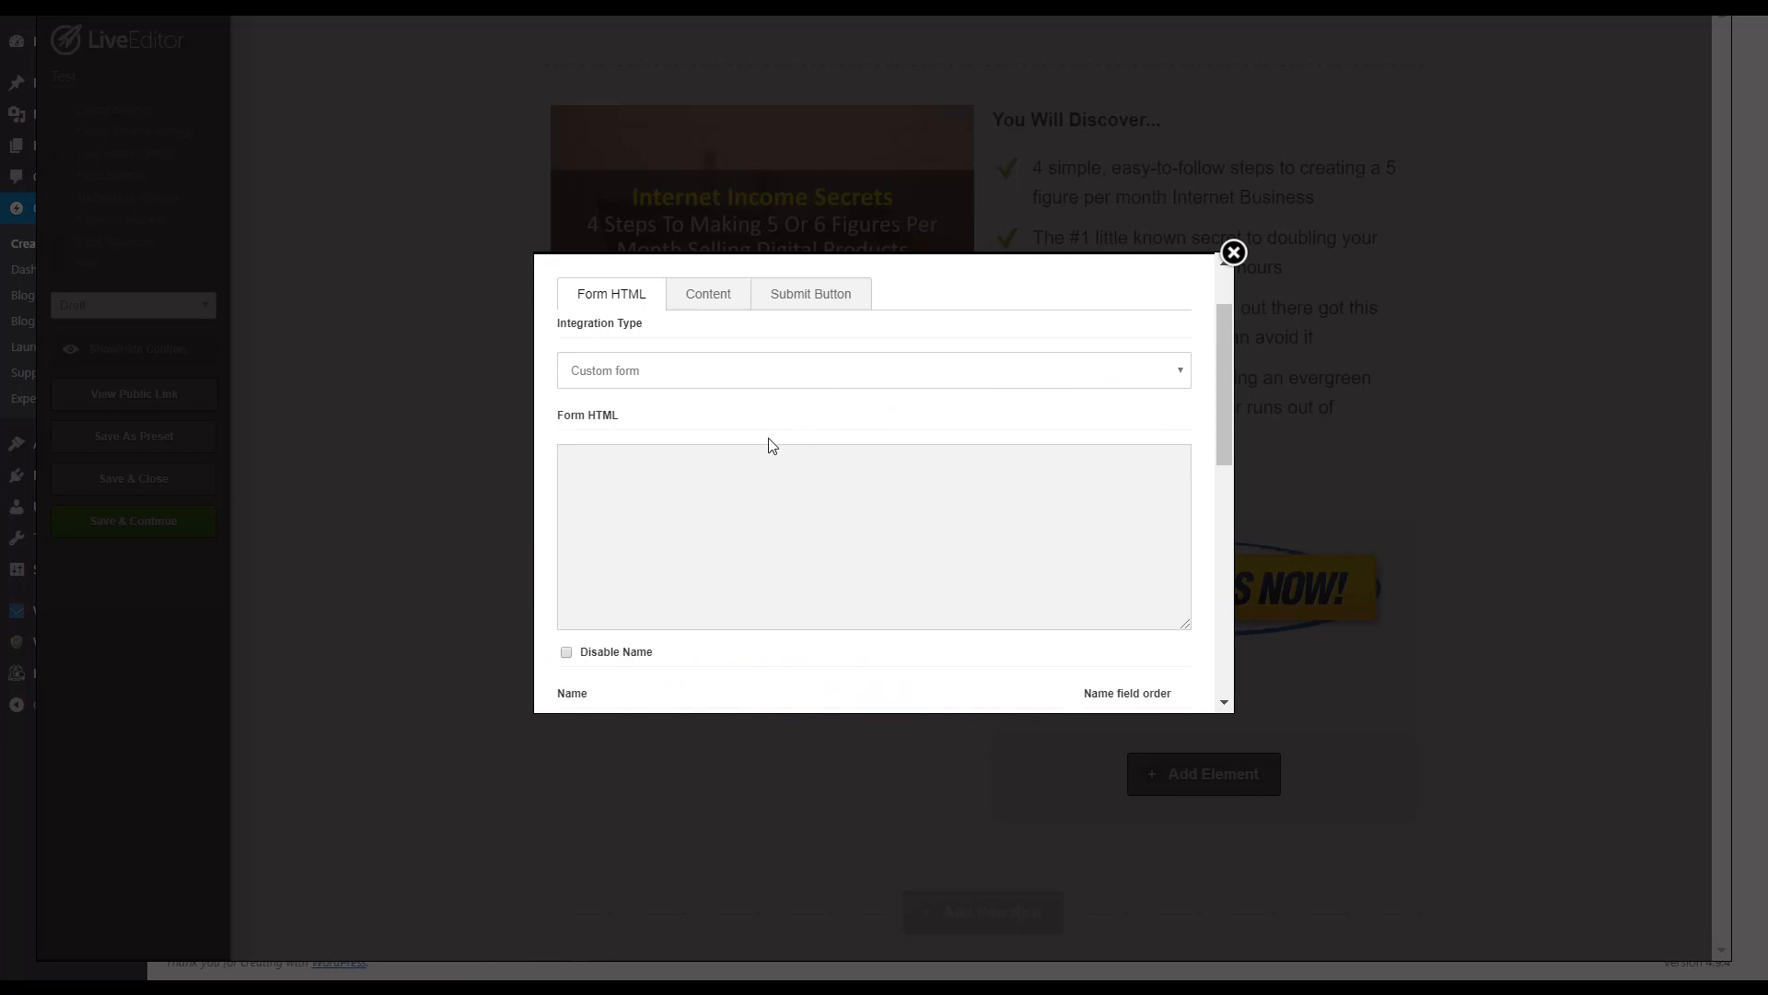
click(721, 485)
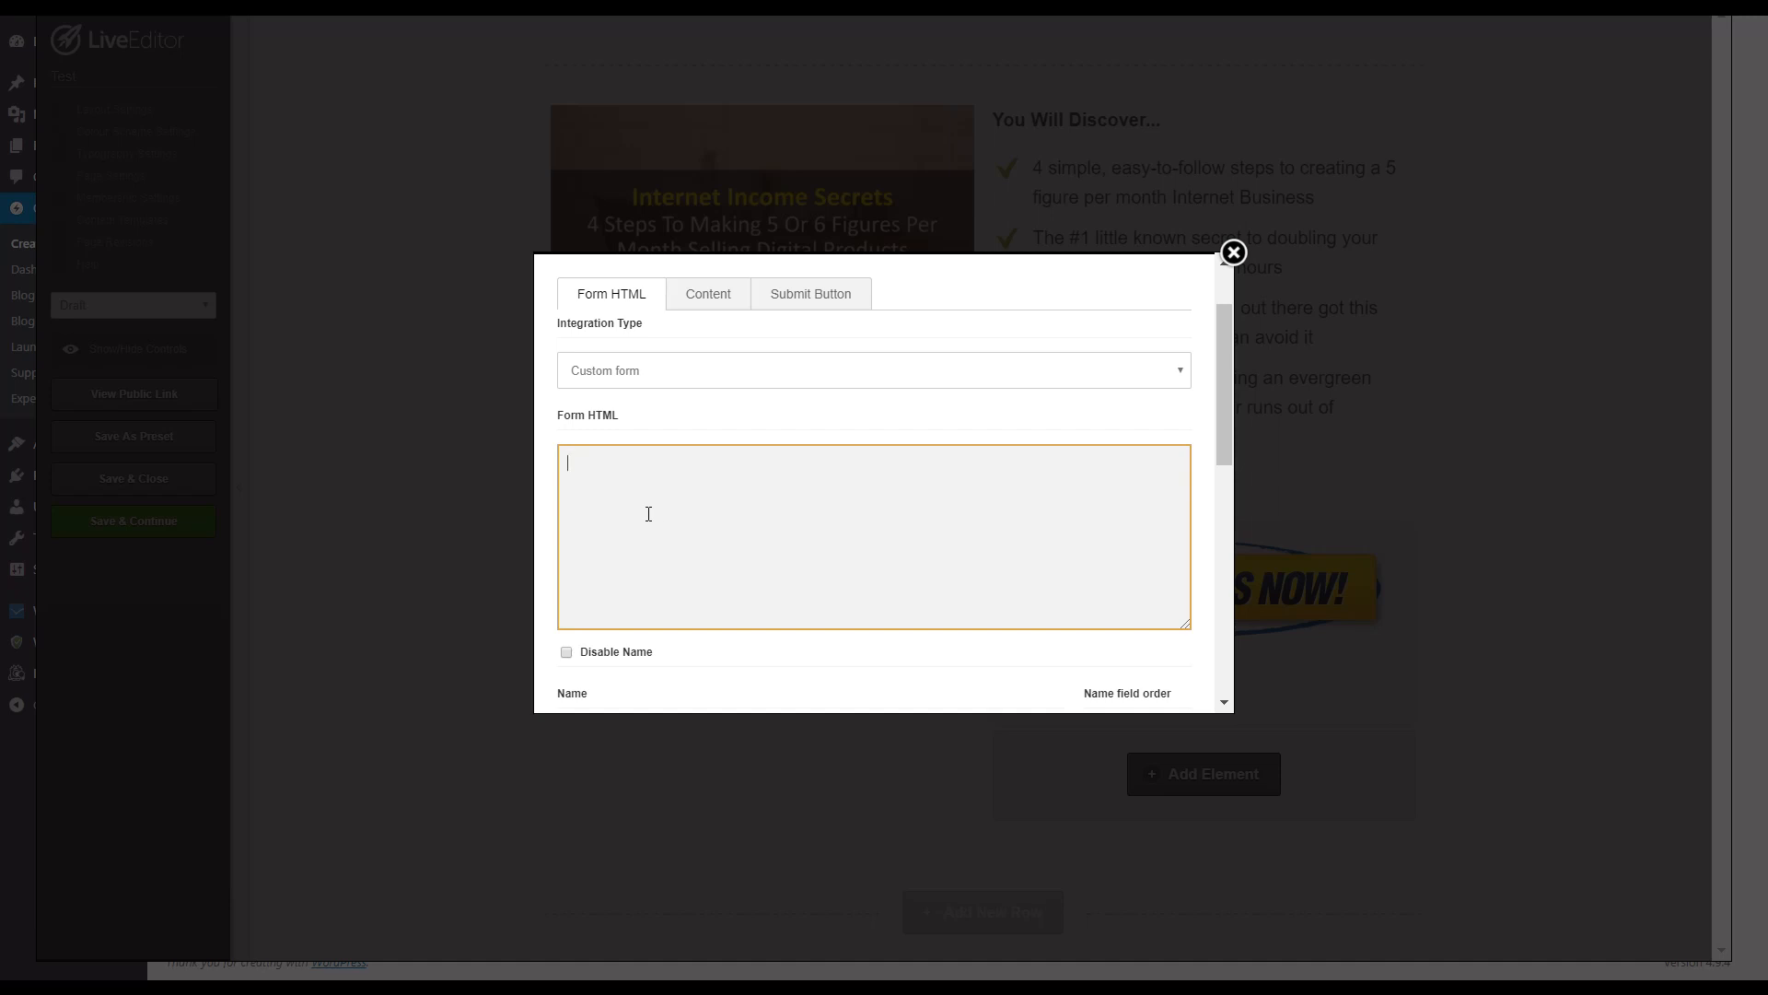
scroll(651, 532, down, 6)
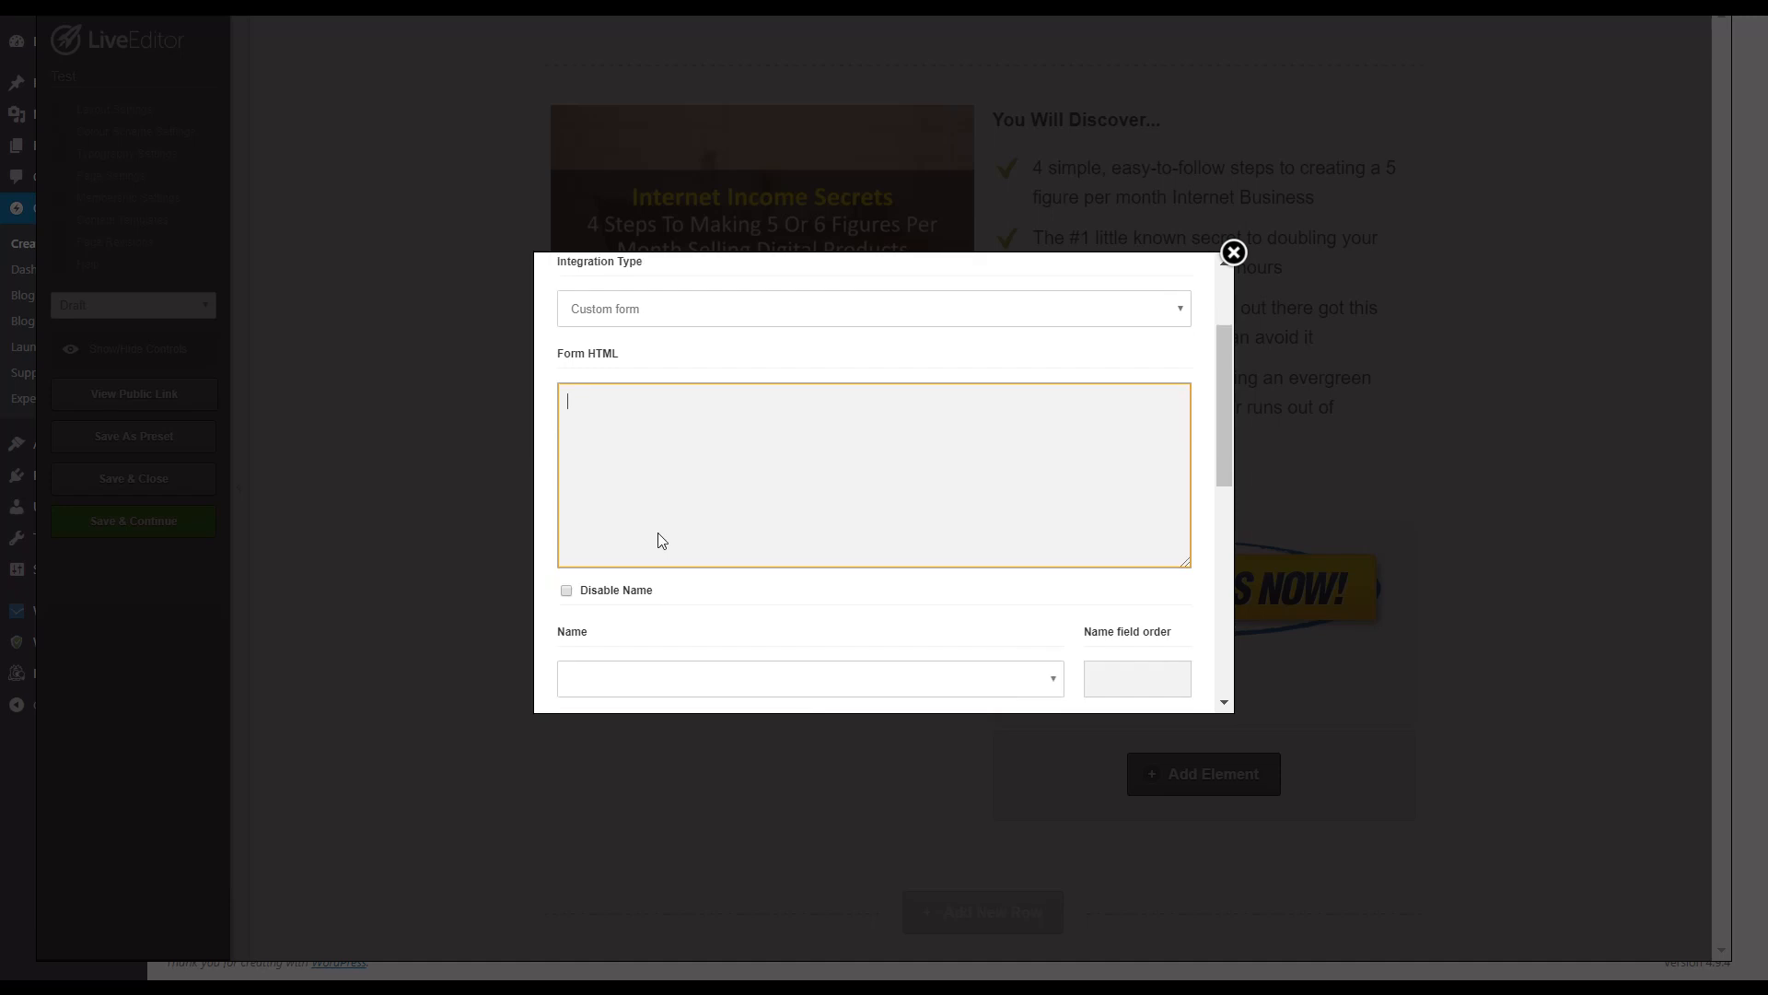
scroll(961, 537, up, 1)
scroll(960, 537, up, 5)
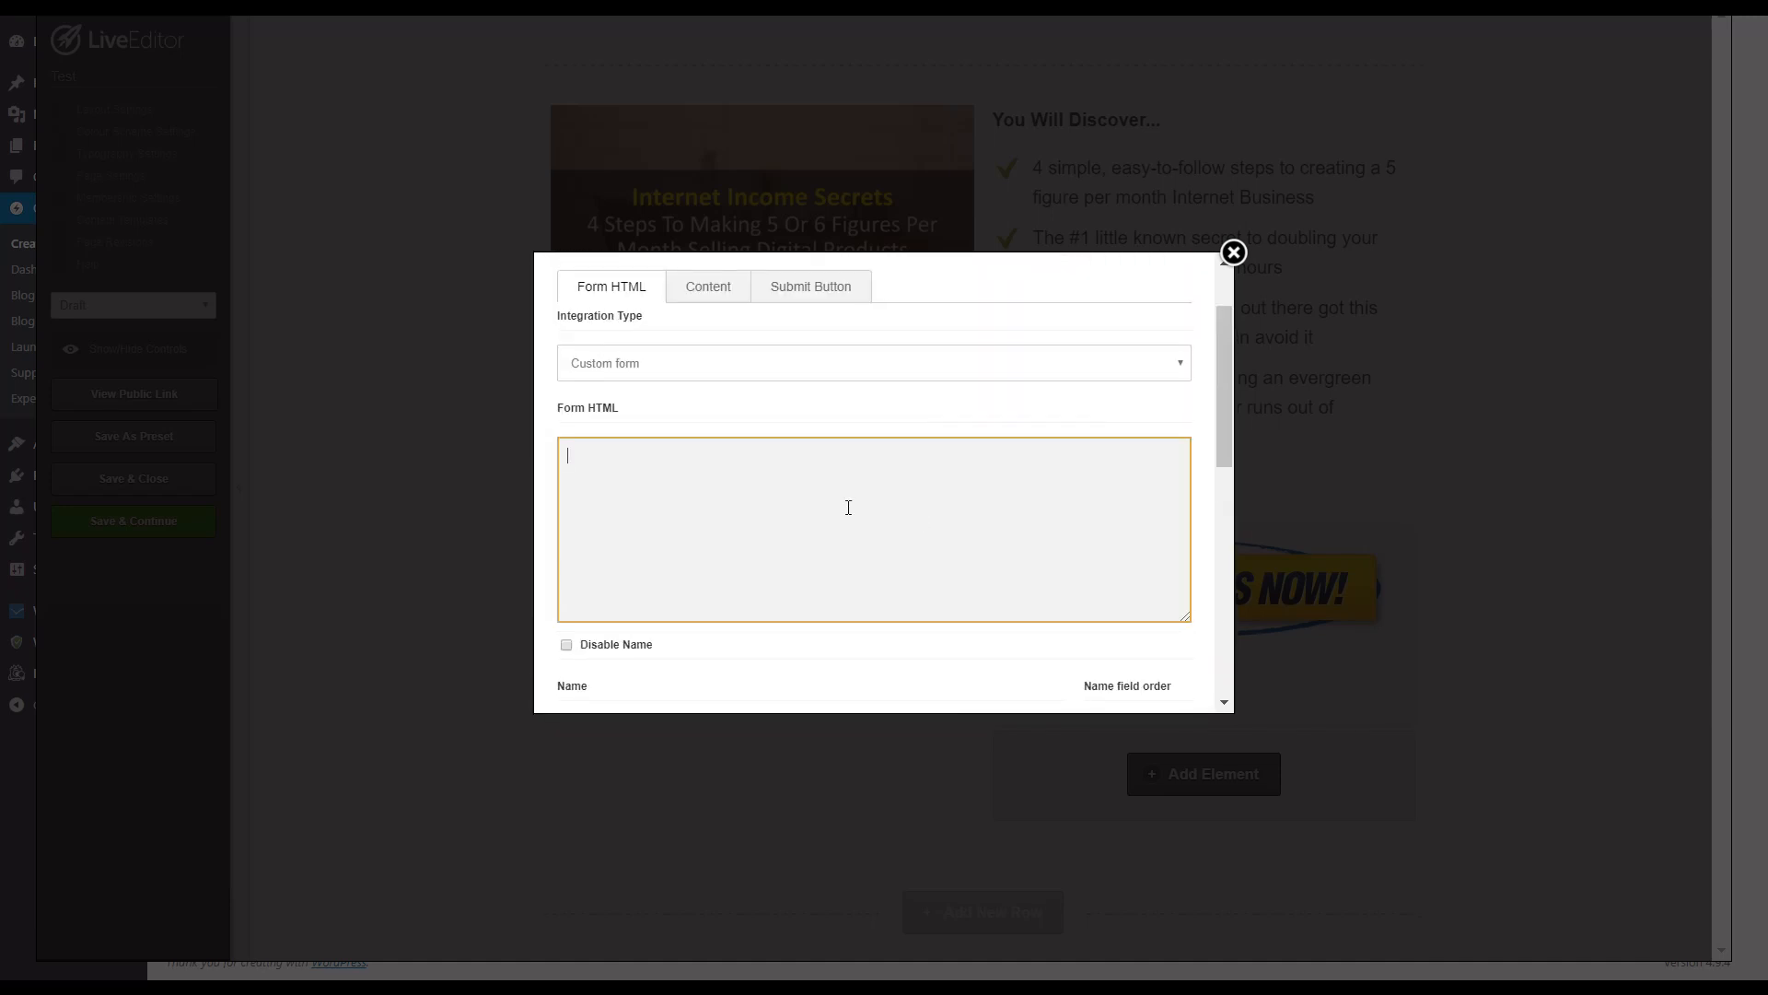
click(715, 296)
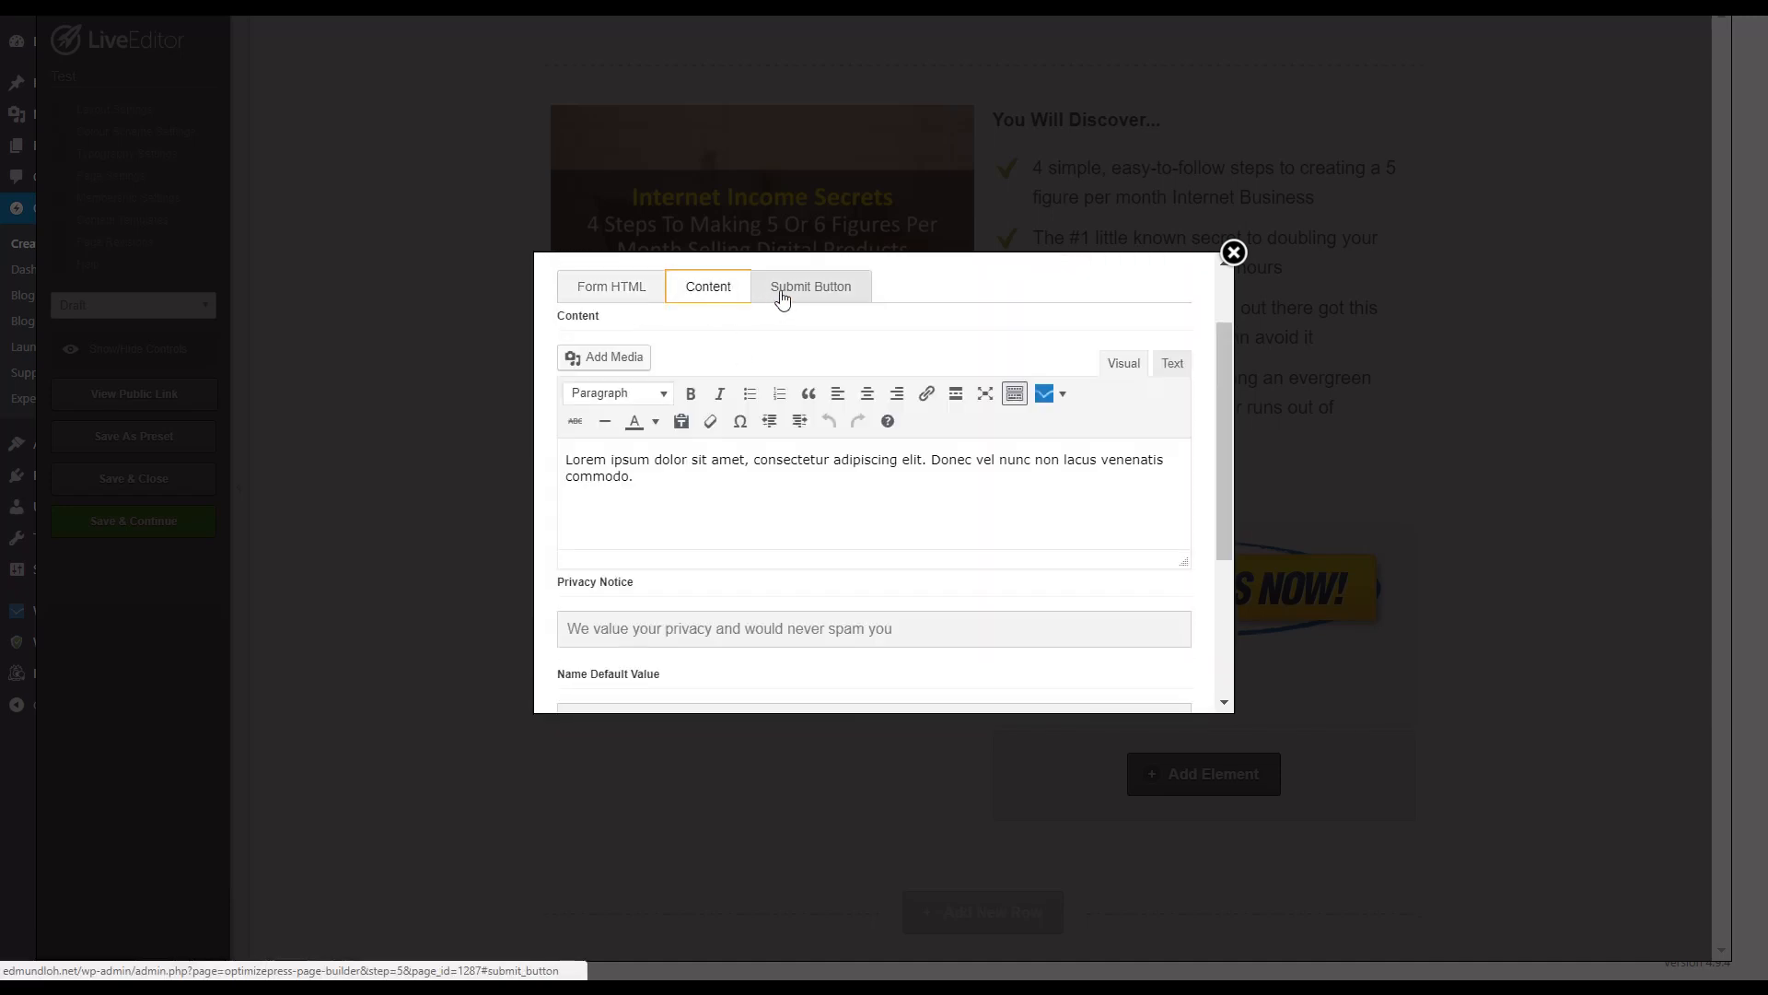
drag(635, 477, 537, 453)
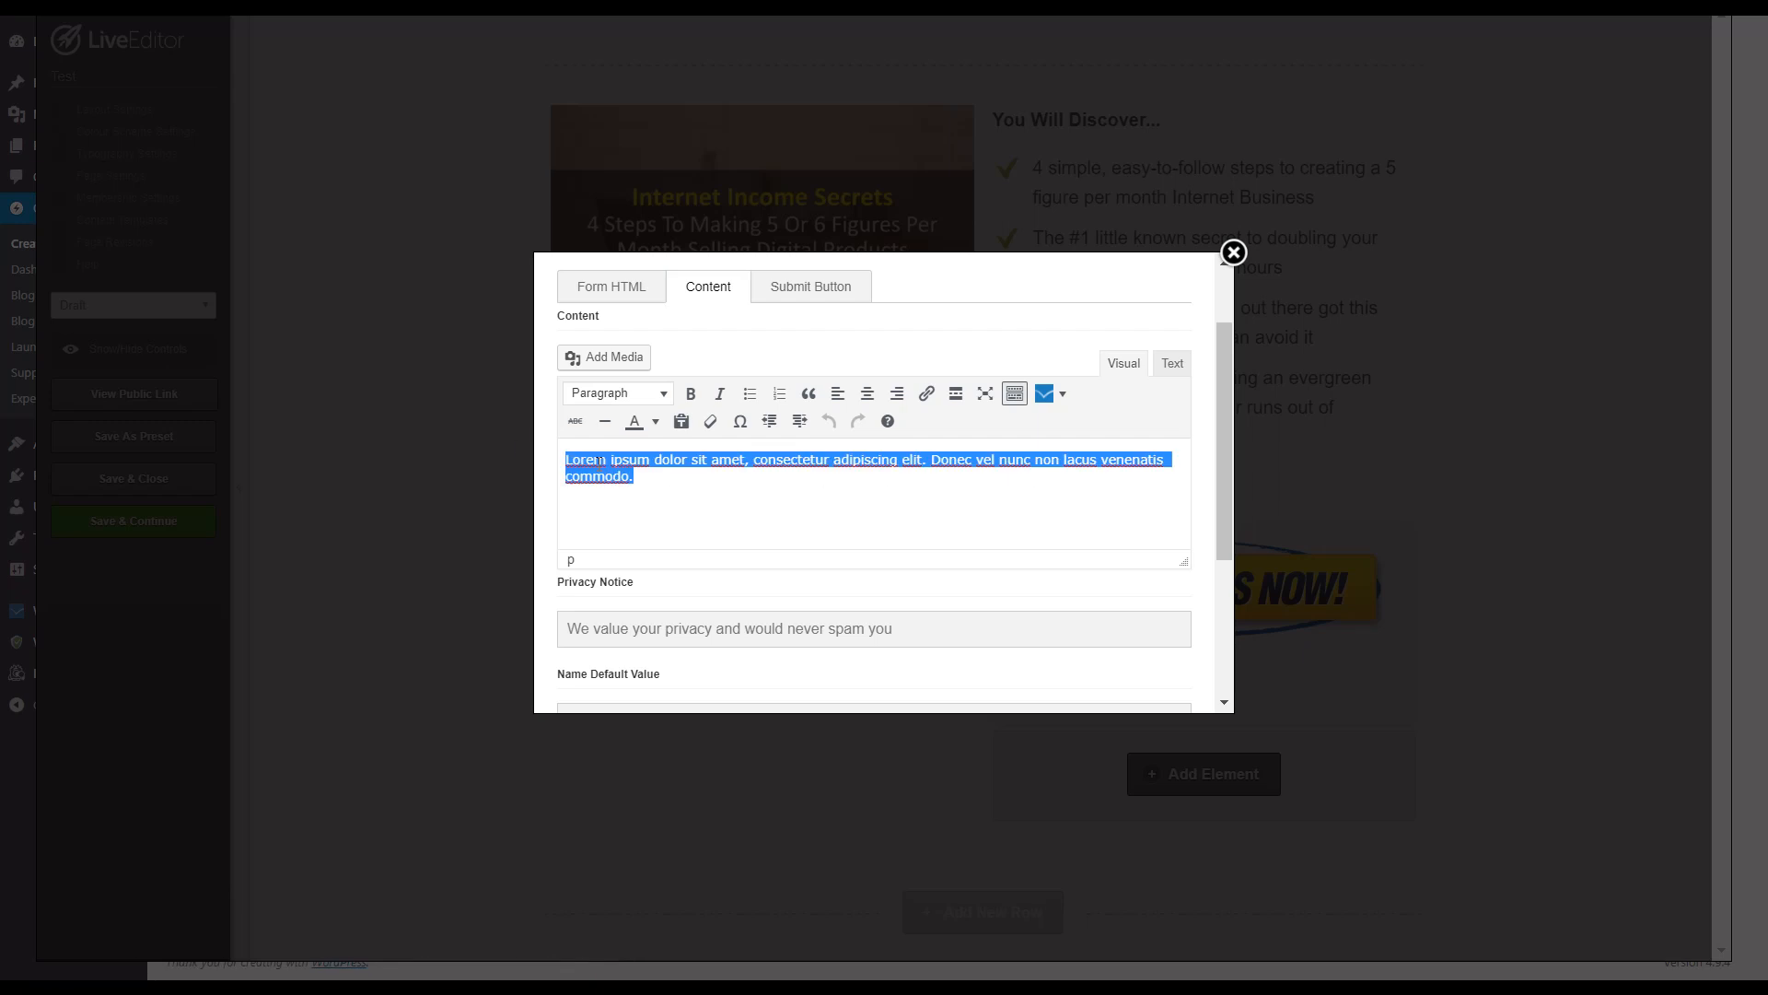
key(BackSpace)
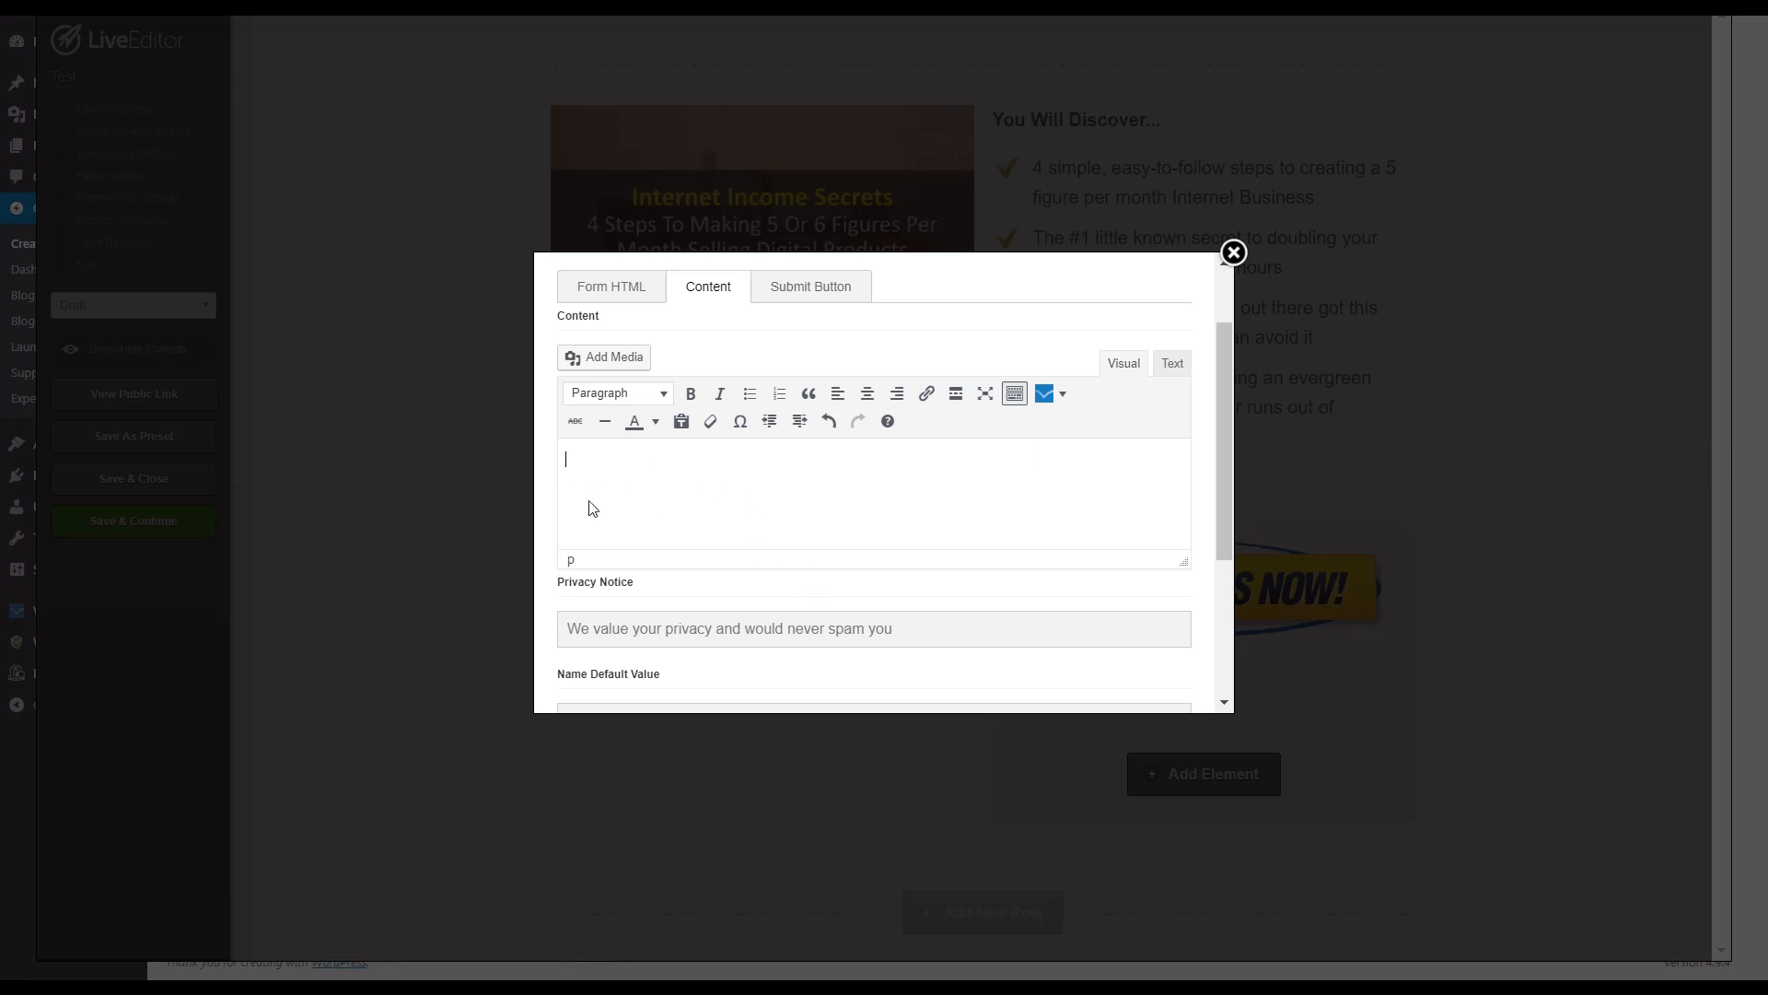
Step: Check the Optin Box's submit button and form field settings, and try to insert the box without form code
click(810, 287)
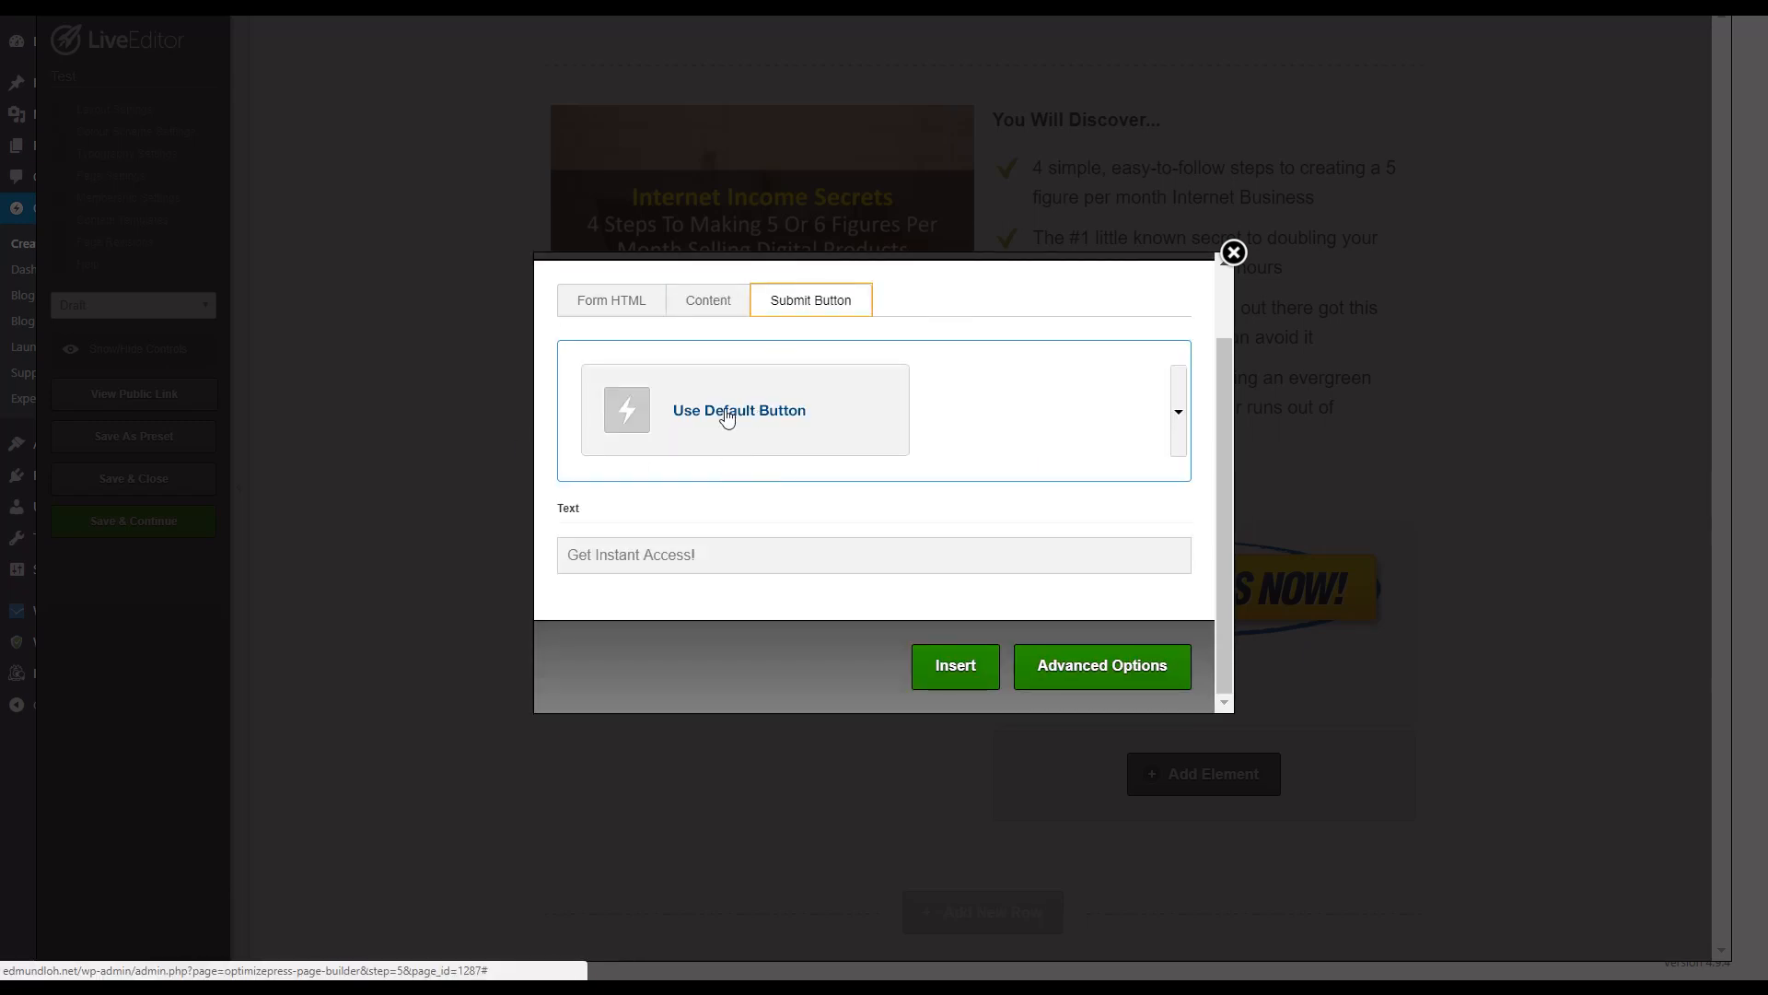
click(615, 299)
scroll(955, 537, down, 5)
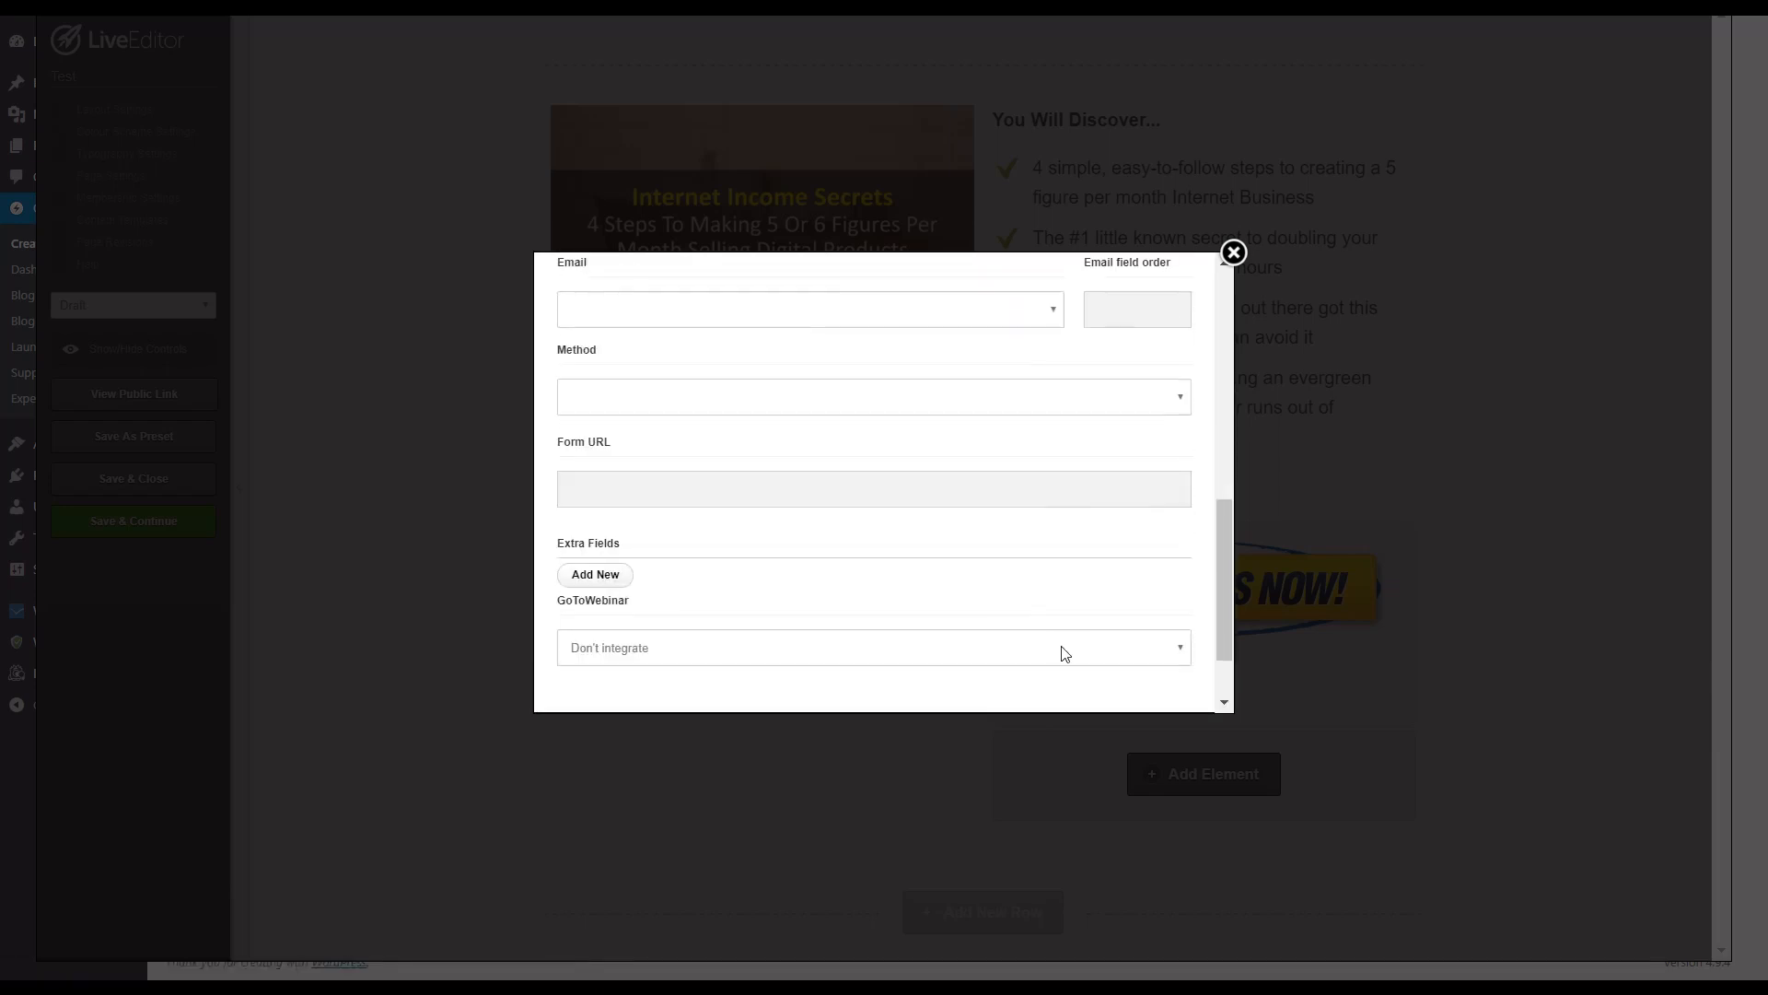
click(993, 663)
click(1002, 62)
scroll(921, 486, down, 2)
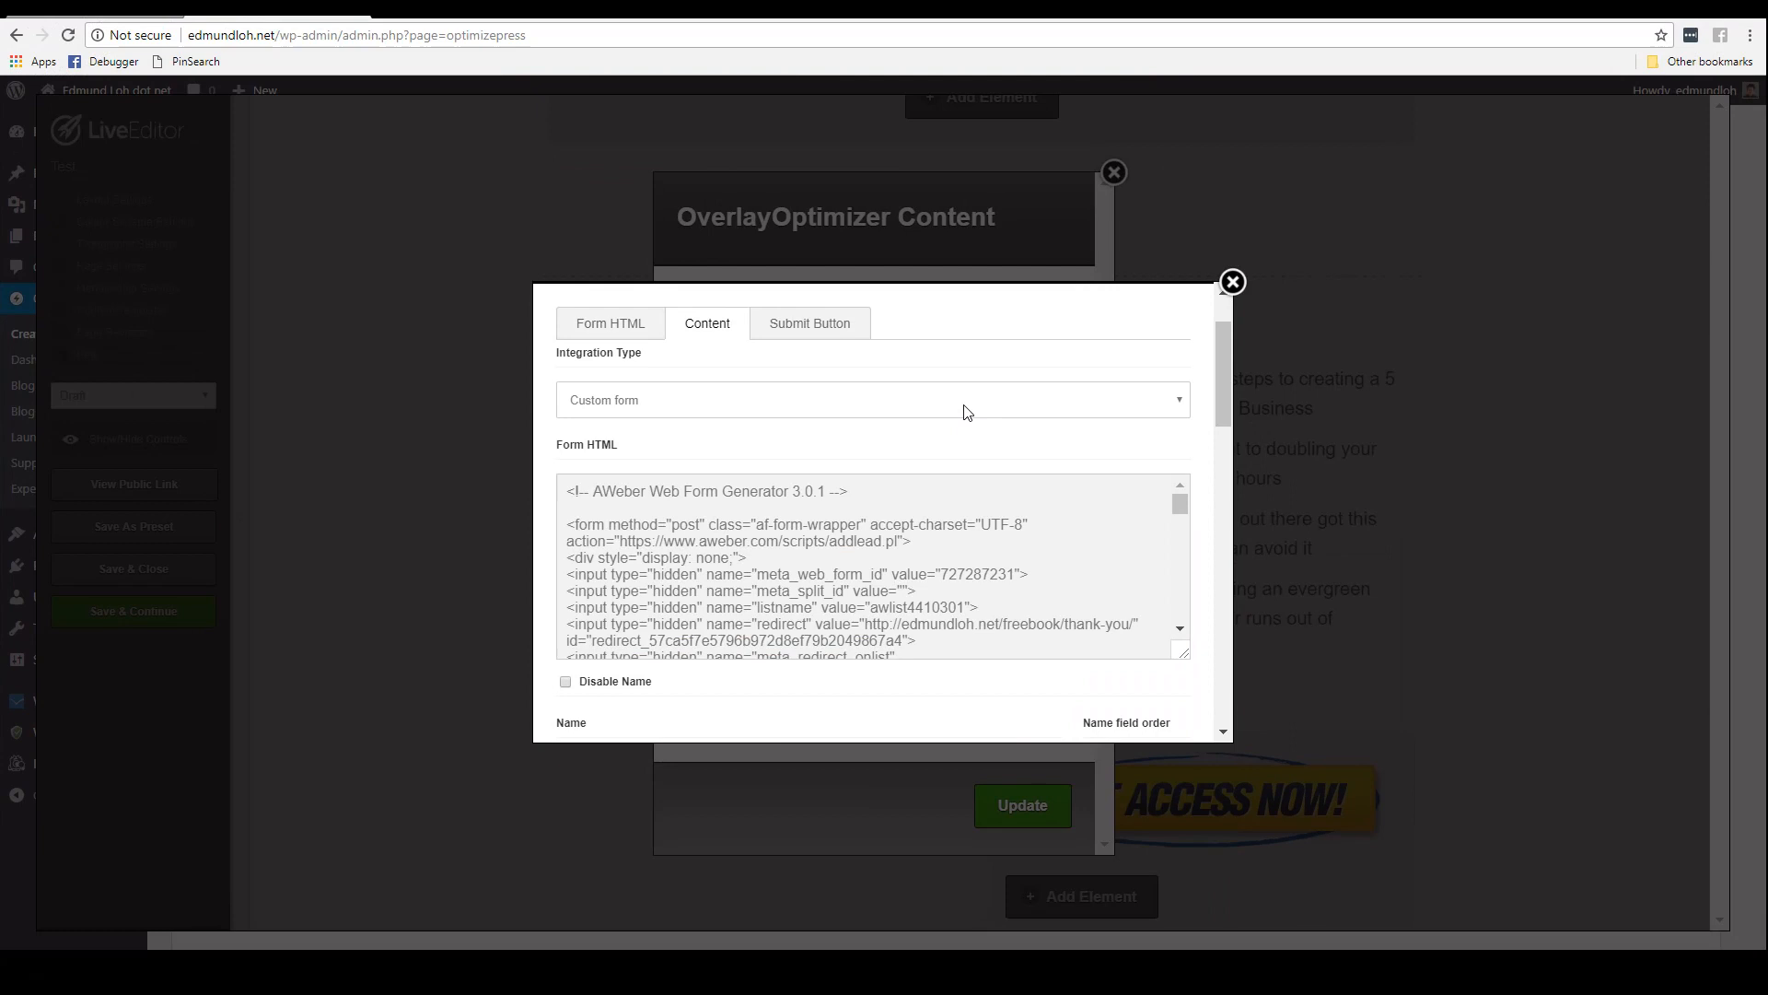
Step: Examine the AWeber form HTML and default field values in the Optin Box, and close both overlay dialogs without inserting it
key(F11)
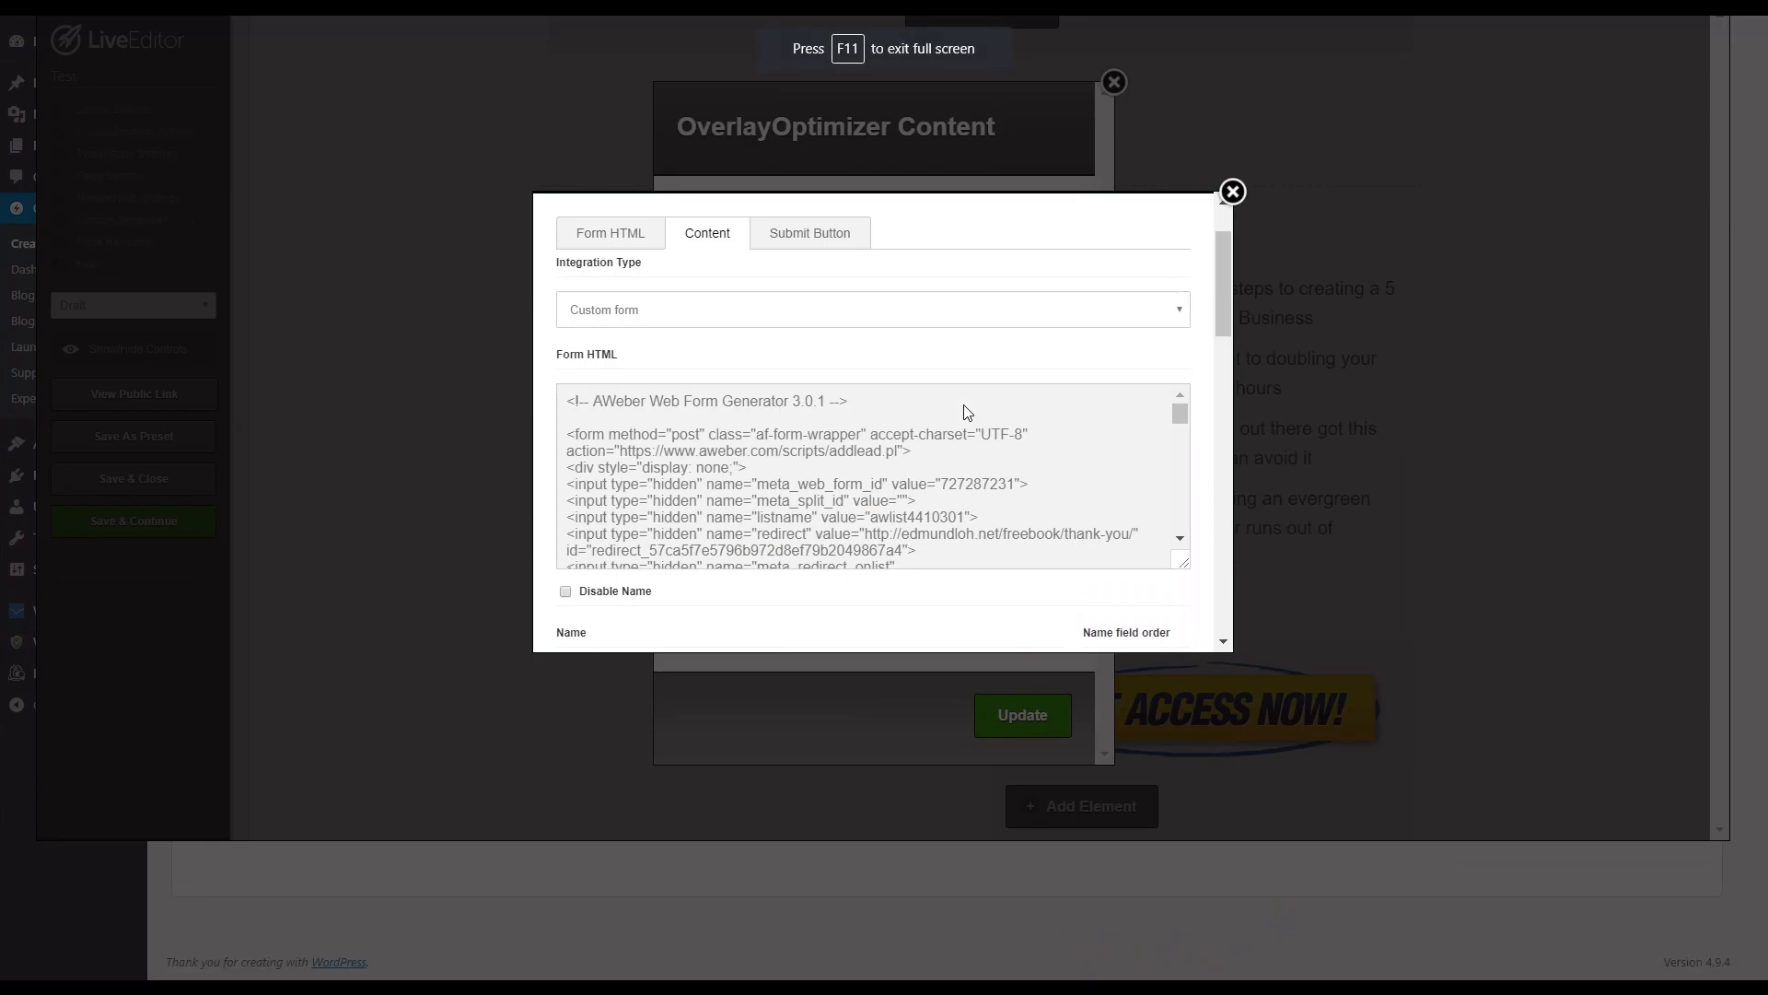
click(1002, 417)
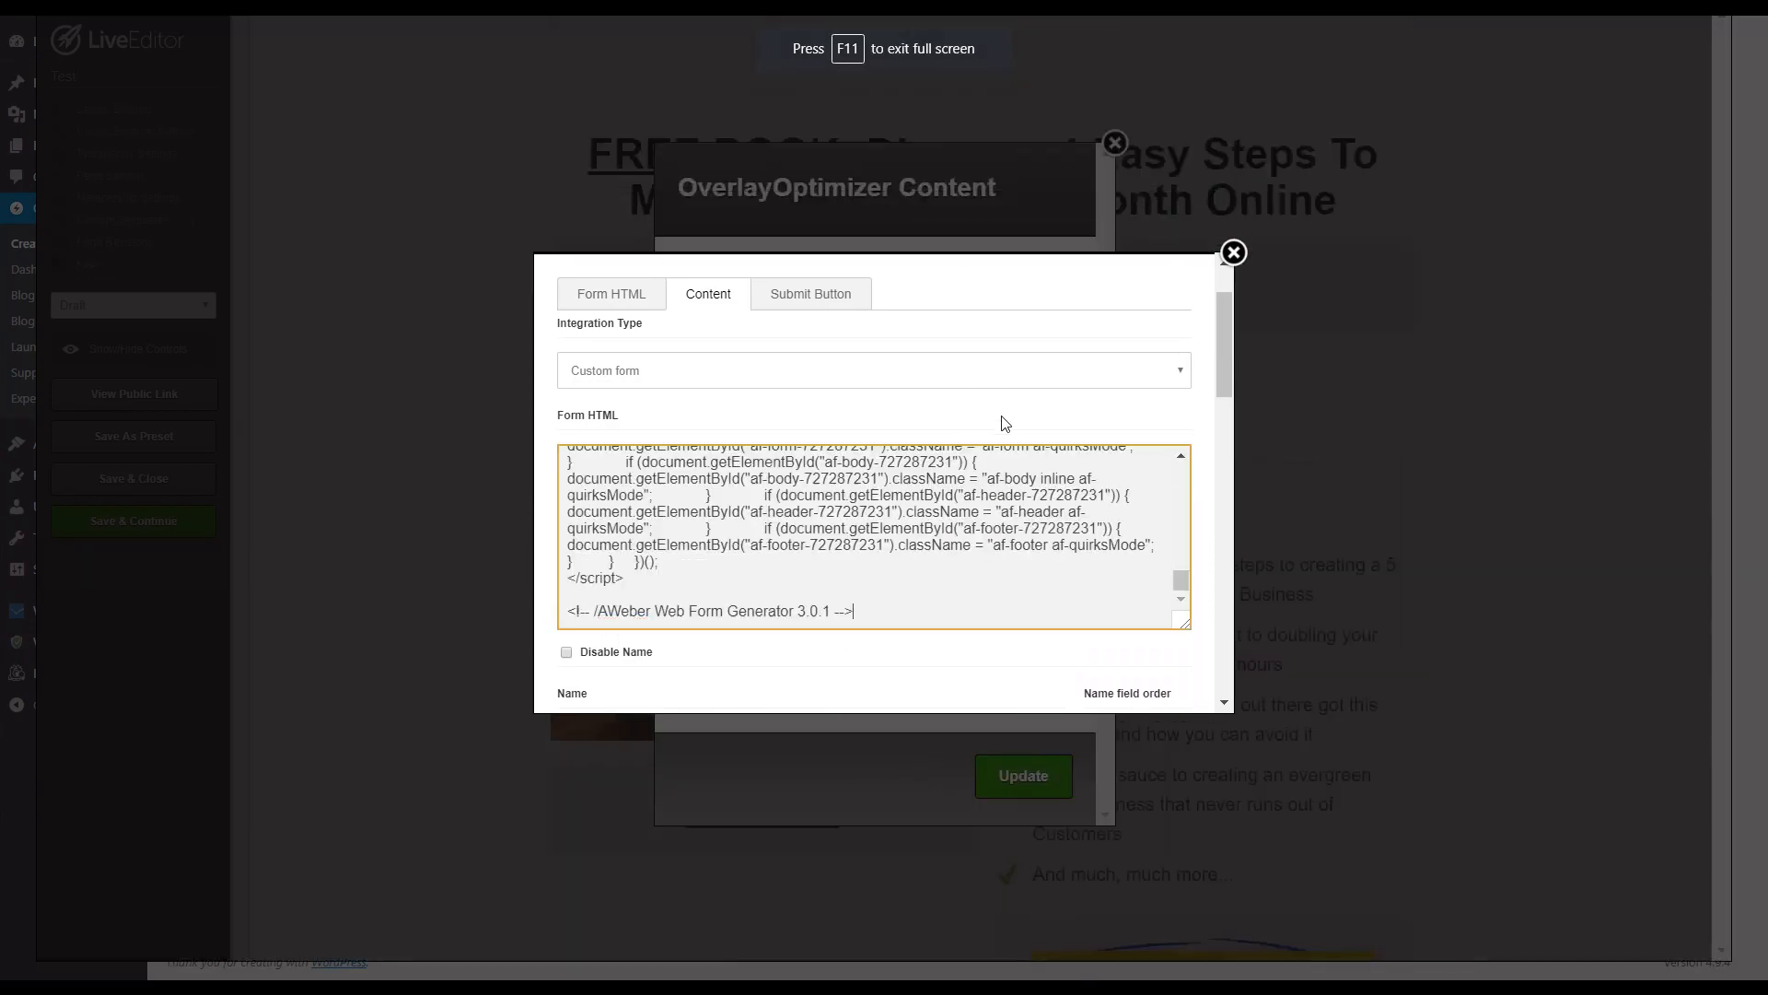
scroll(1073, 529, down, 1)
scroll(999, 453, up, 2)
scroll(867, 397, up, 5)
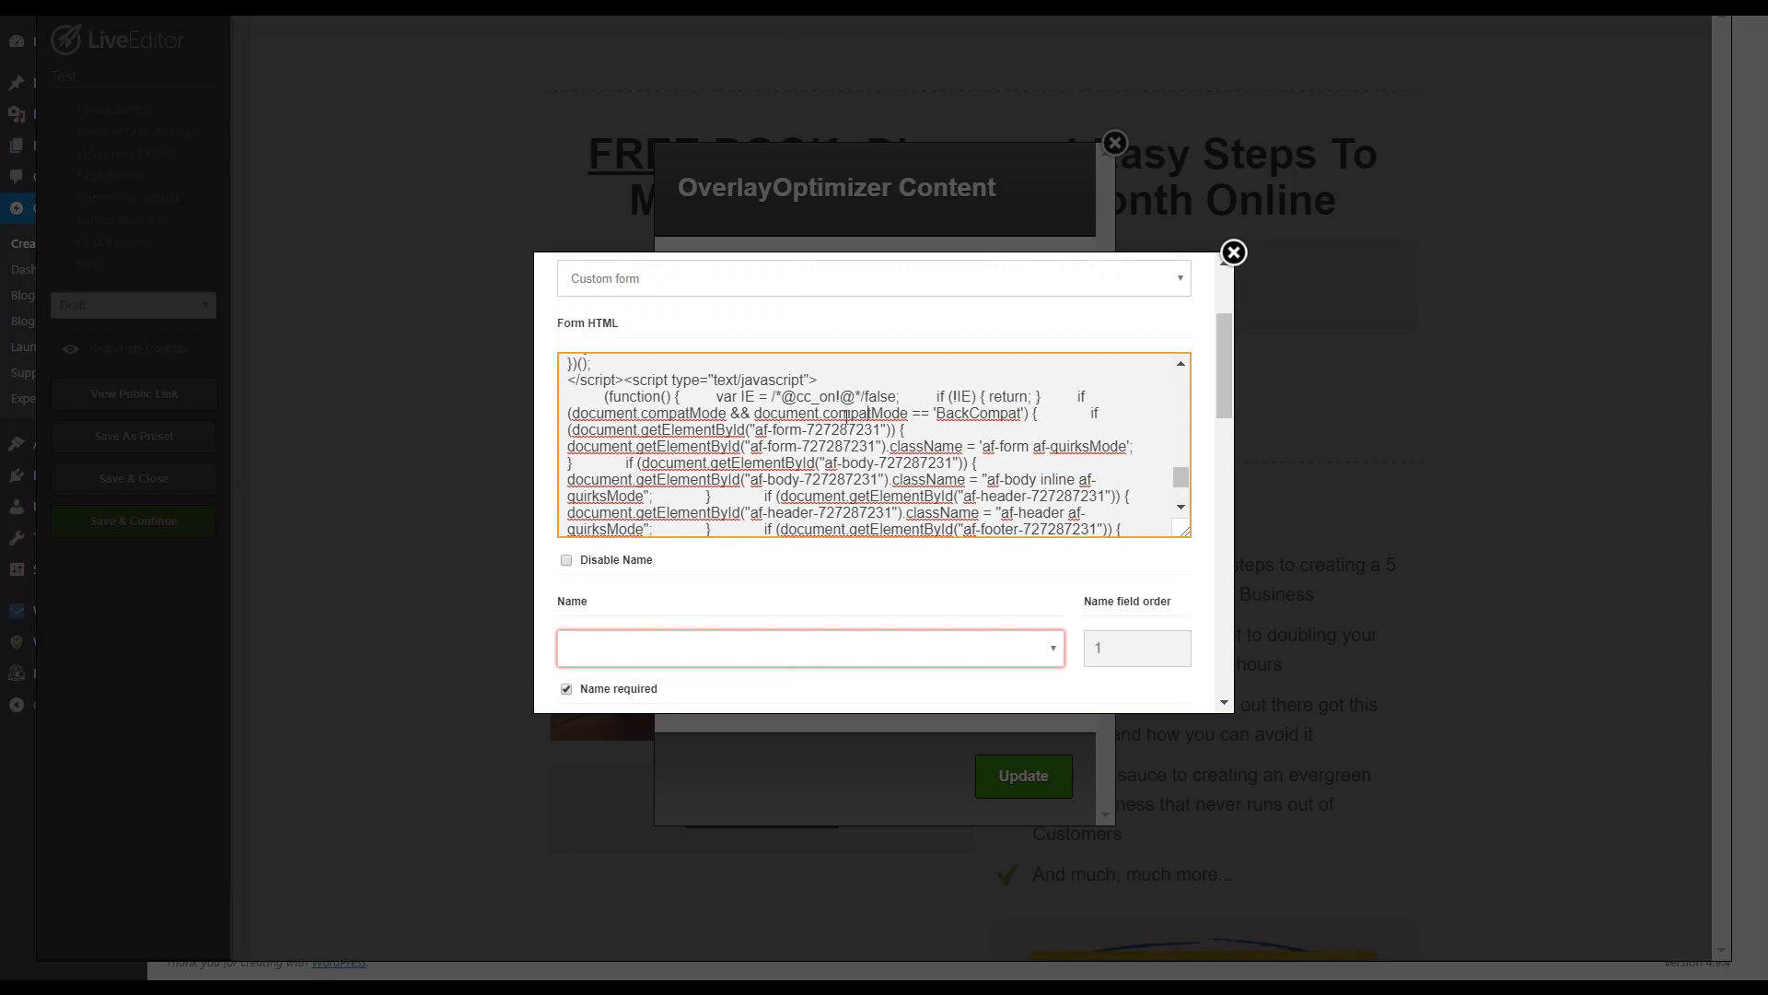
scroll(816, 430, up, 8)
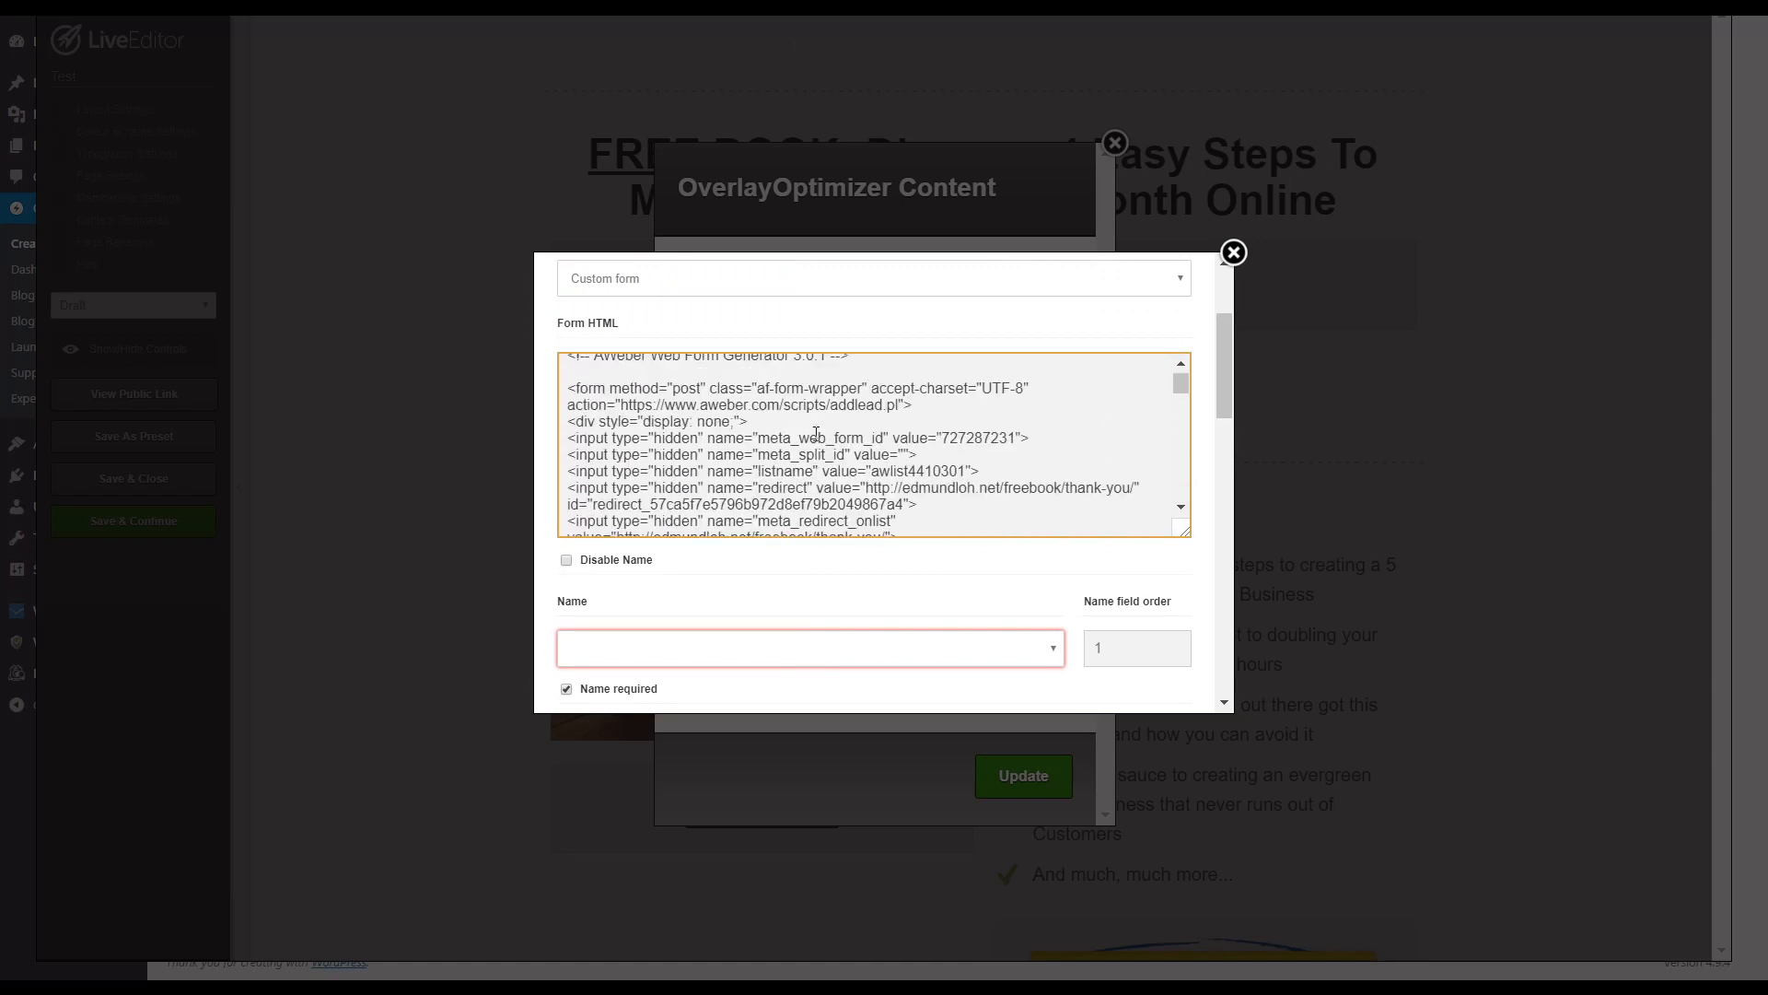
scroll(845, 477, down, 1)
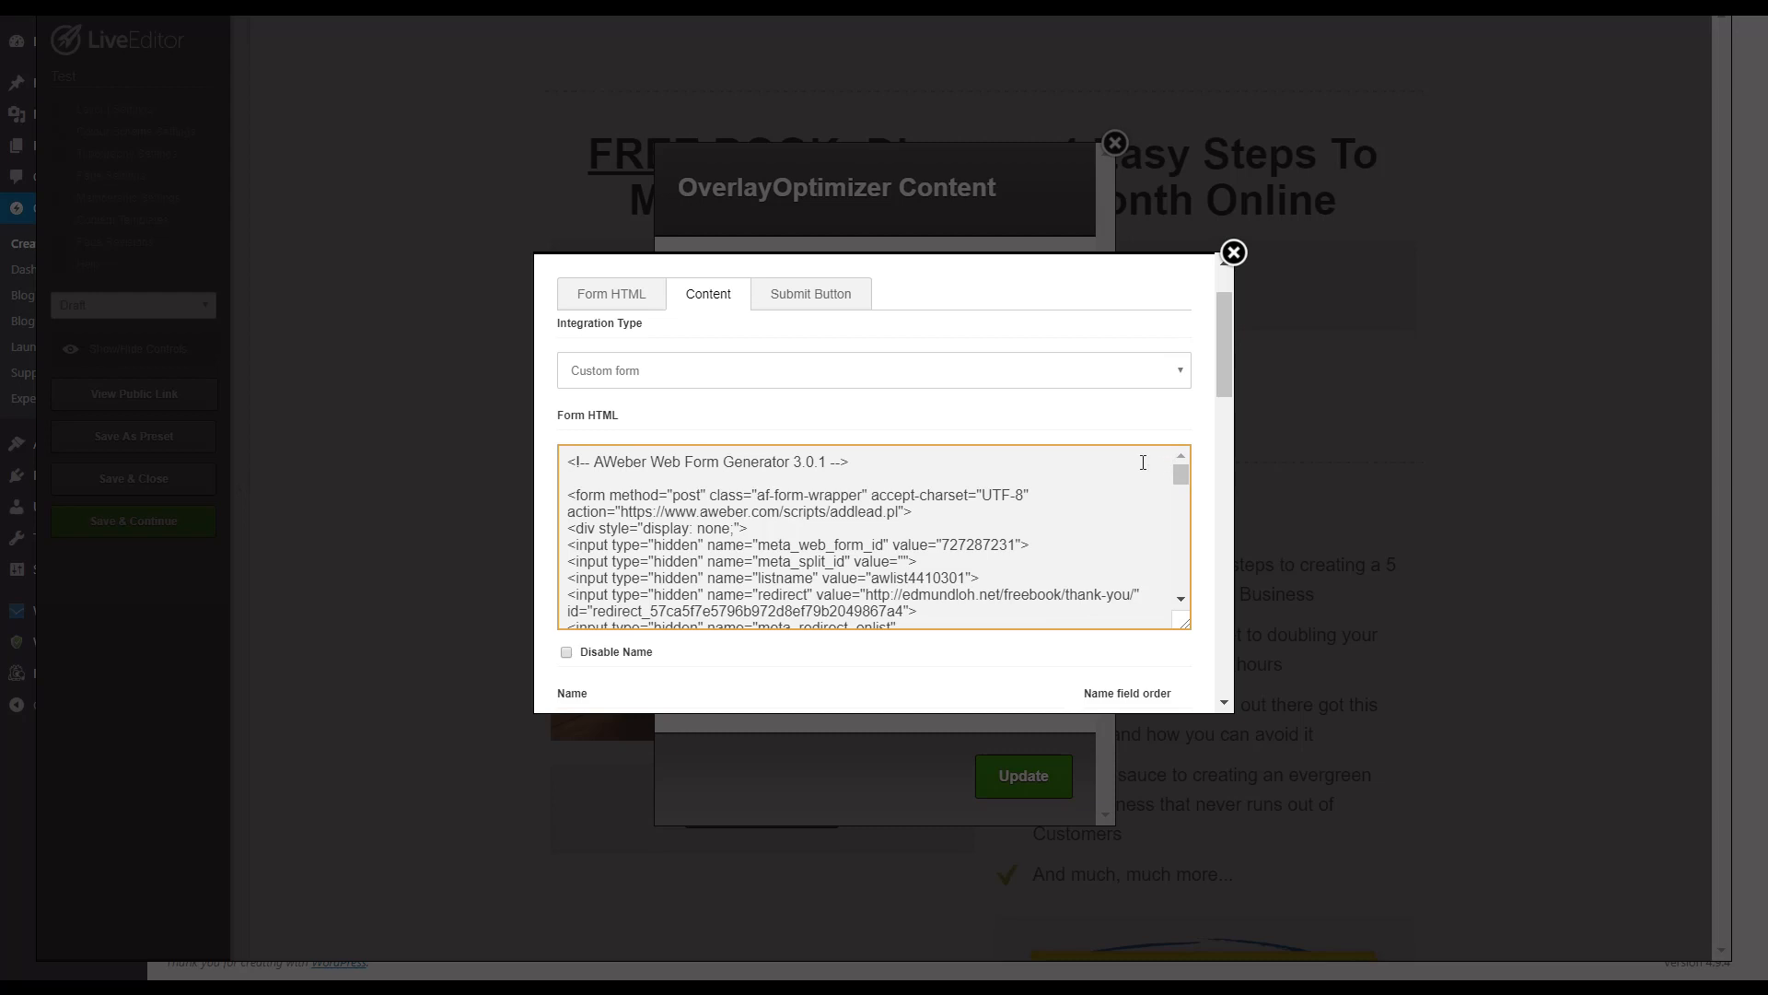
drag(1227, 369, 1024, 670)
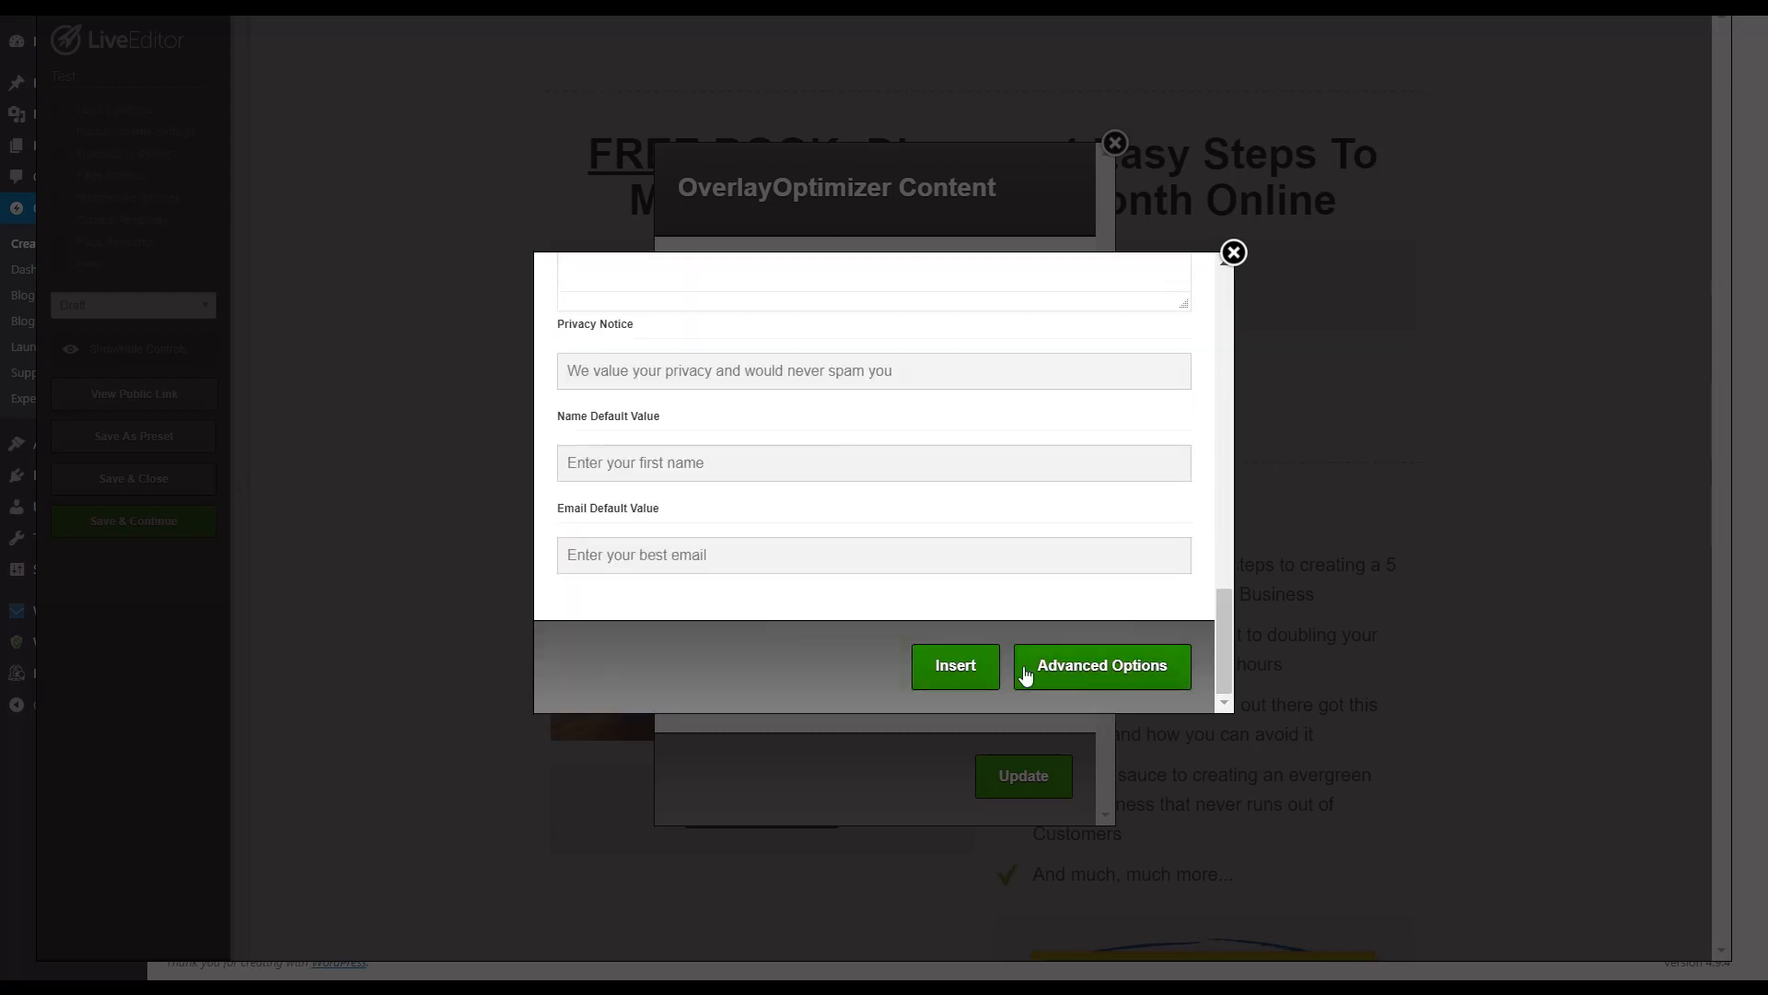
click(1233, 253)
click(1114, 146)
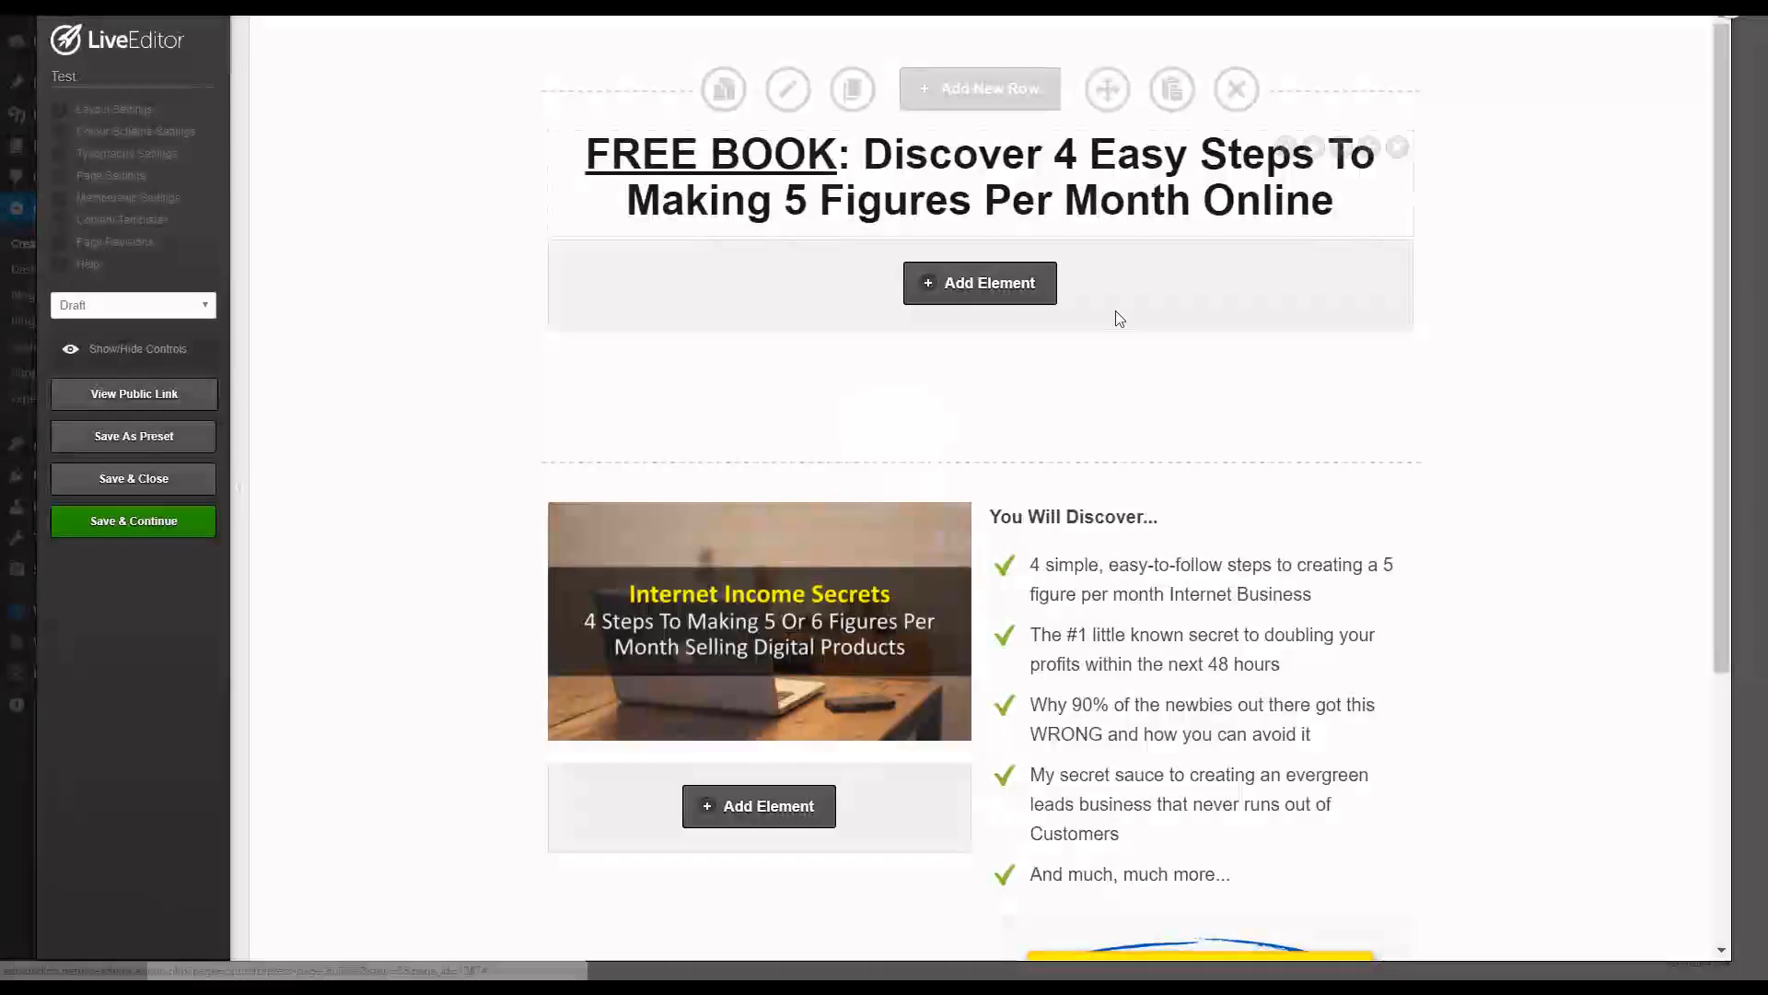
Step: Add a new 1 Column row at the end of the page, below the two-column row
scroll(1257, 571, down, 3)
scroll(1260, 539, up, 3)
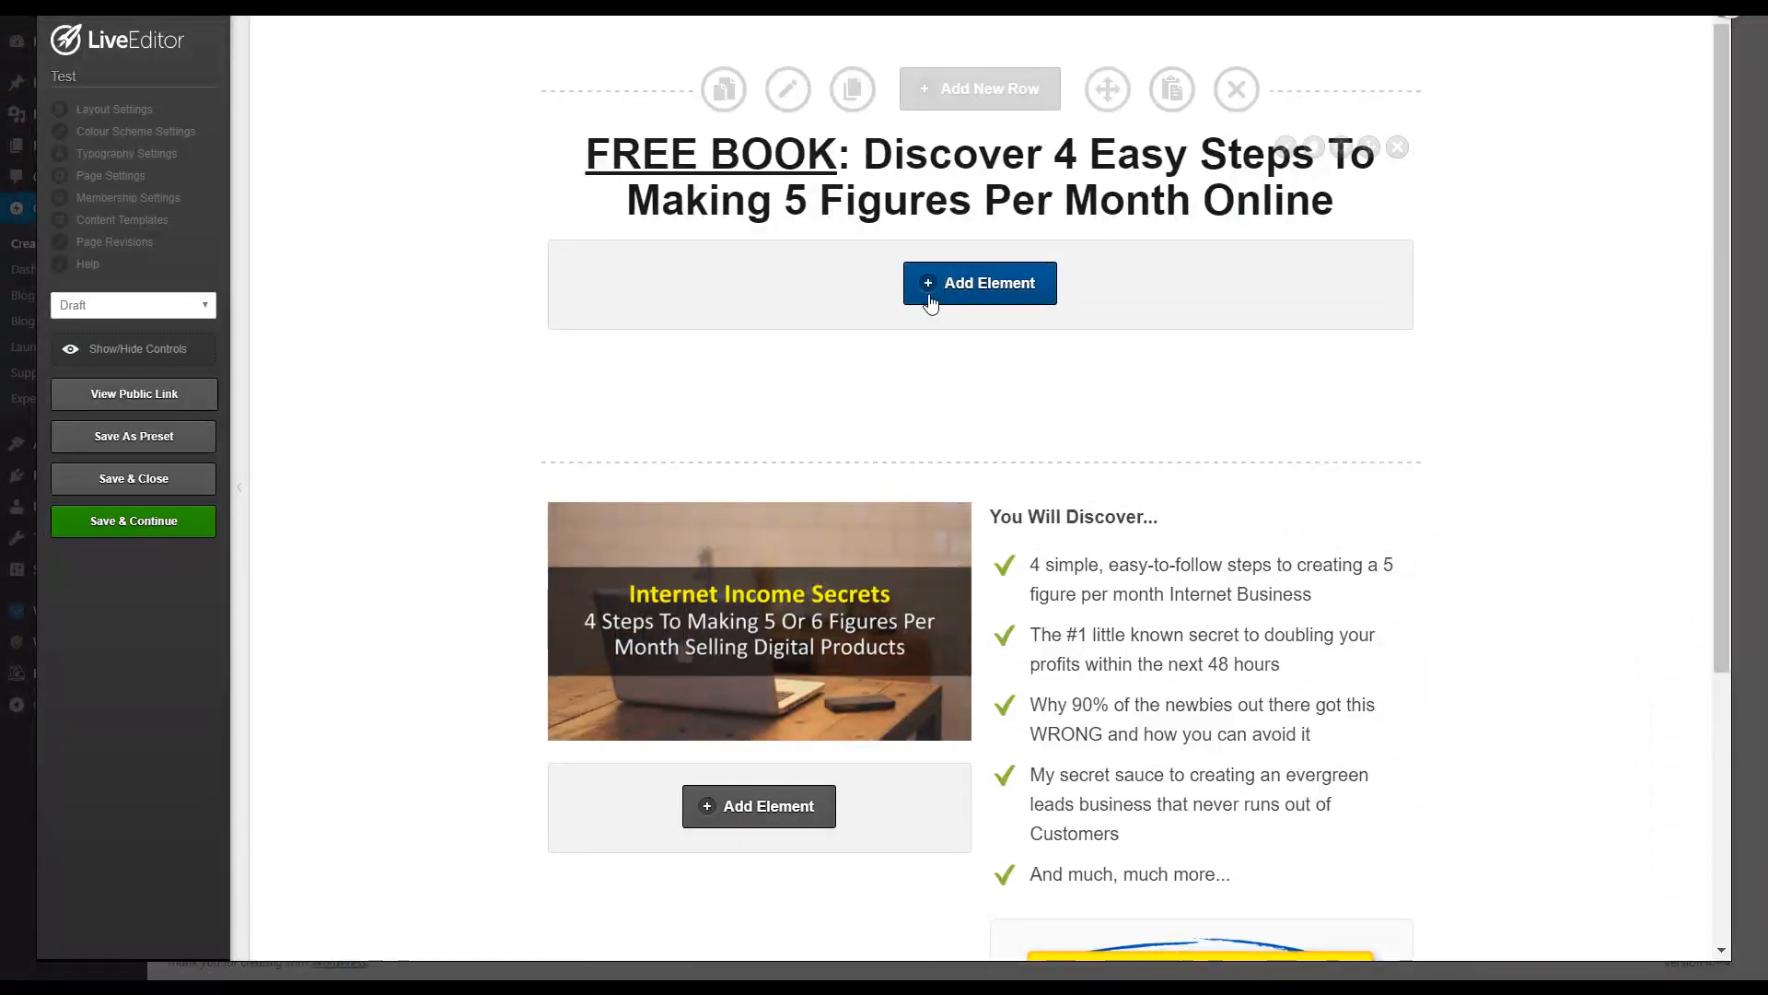
scroll(921, 472, down, 2)
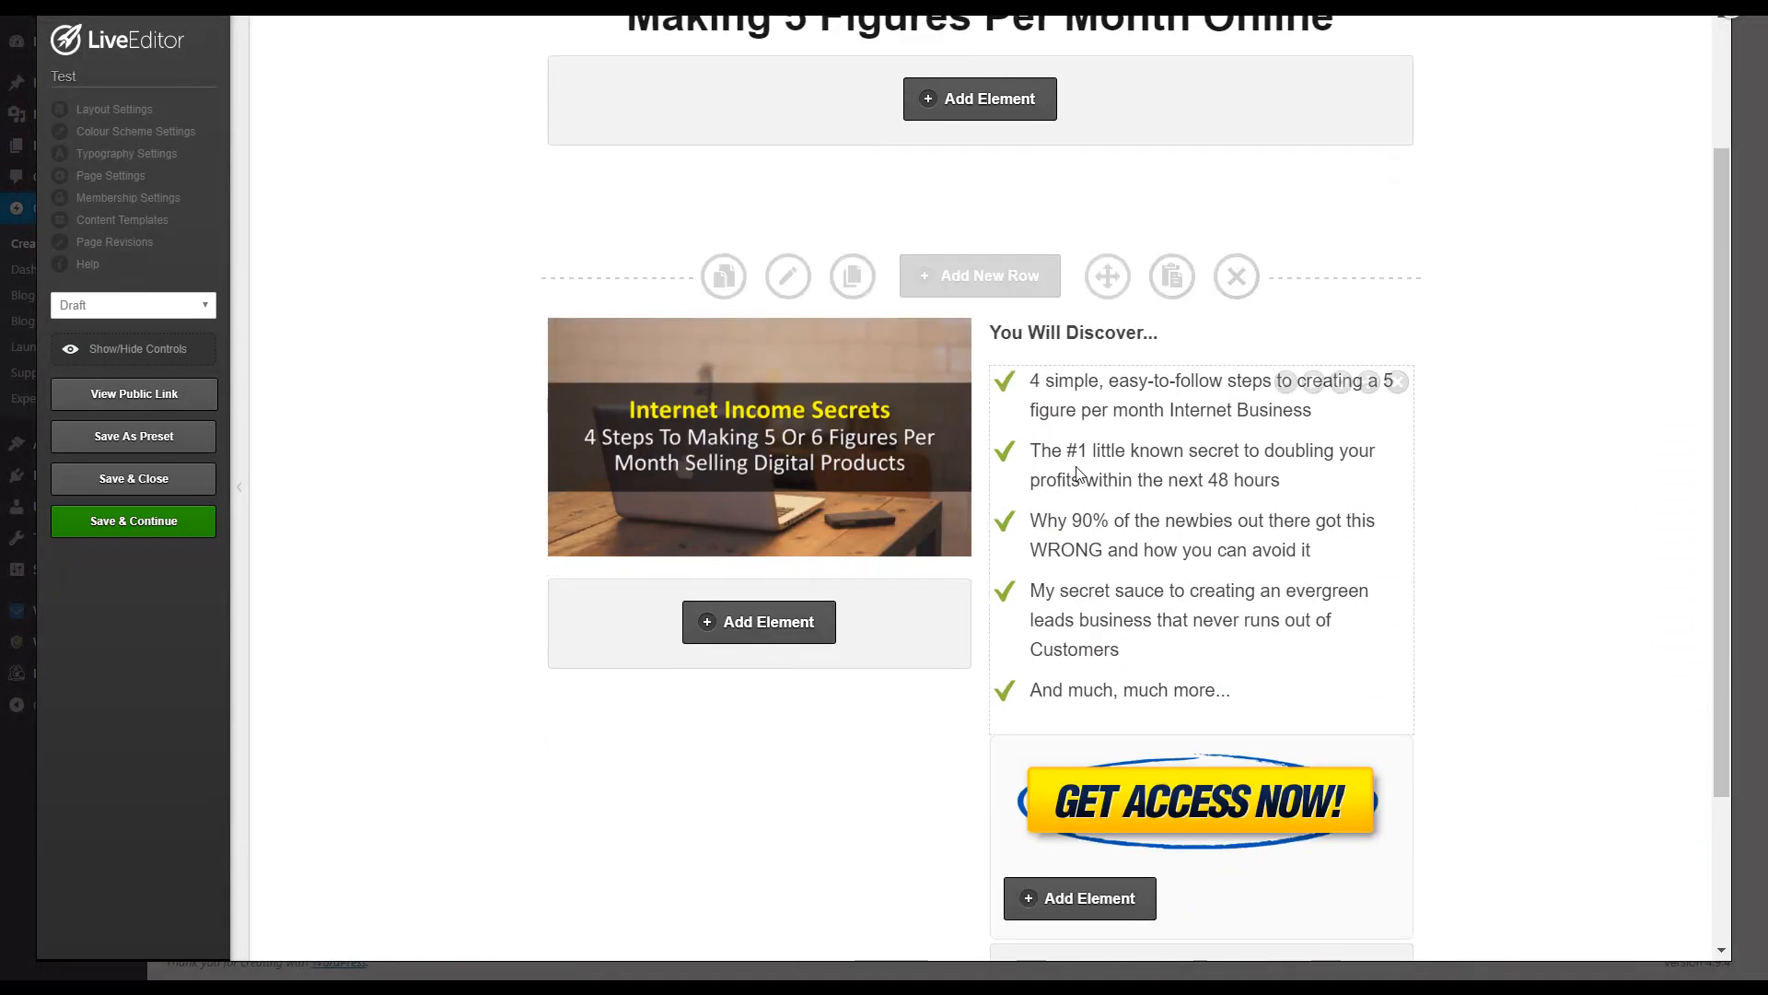
scroll(1079, 471, down, 2)
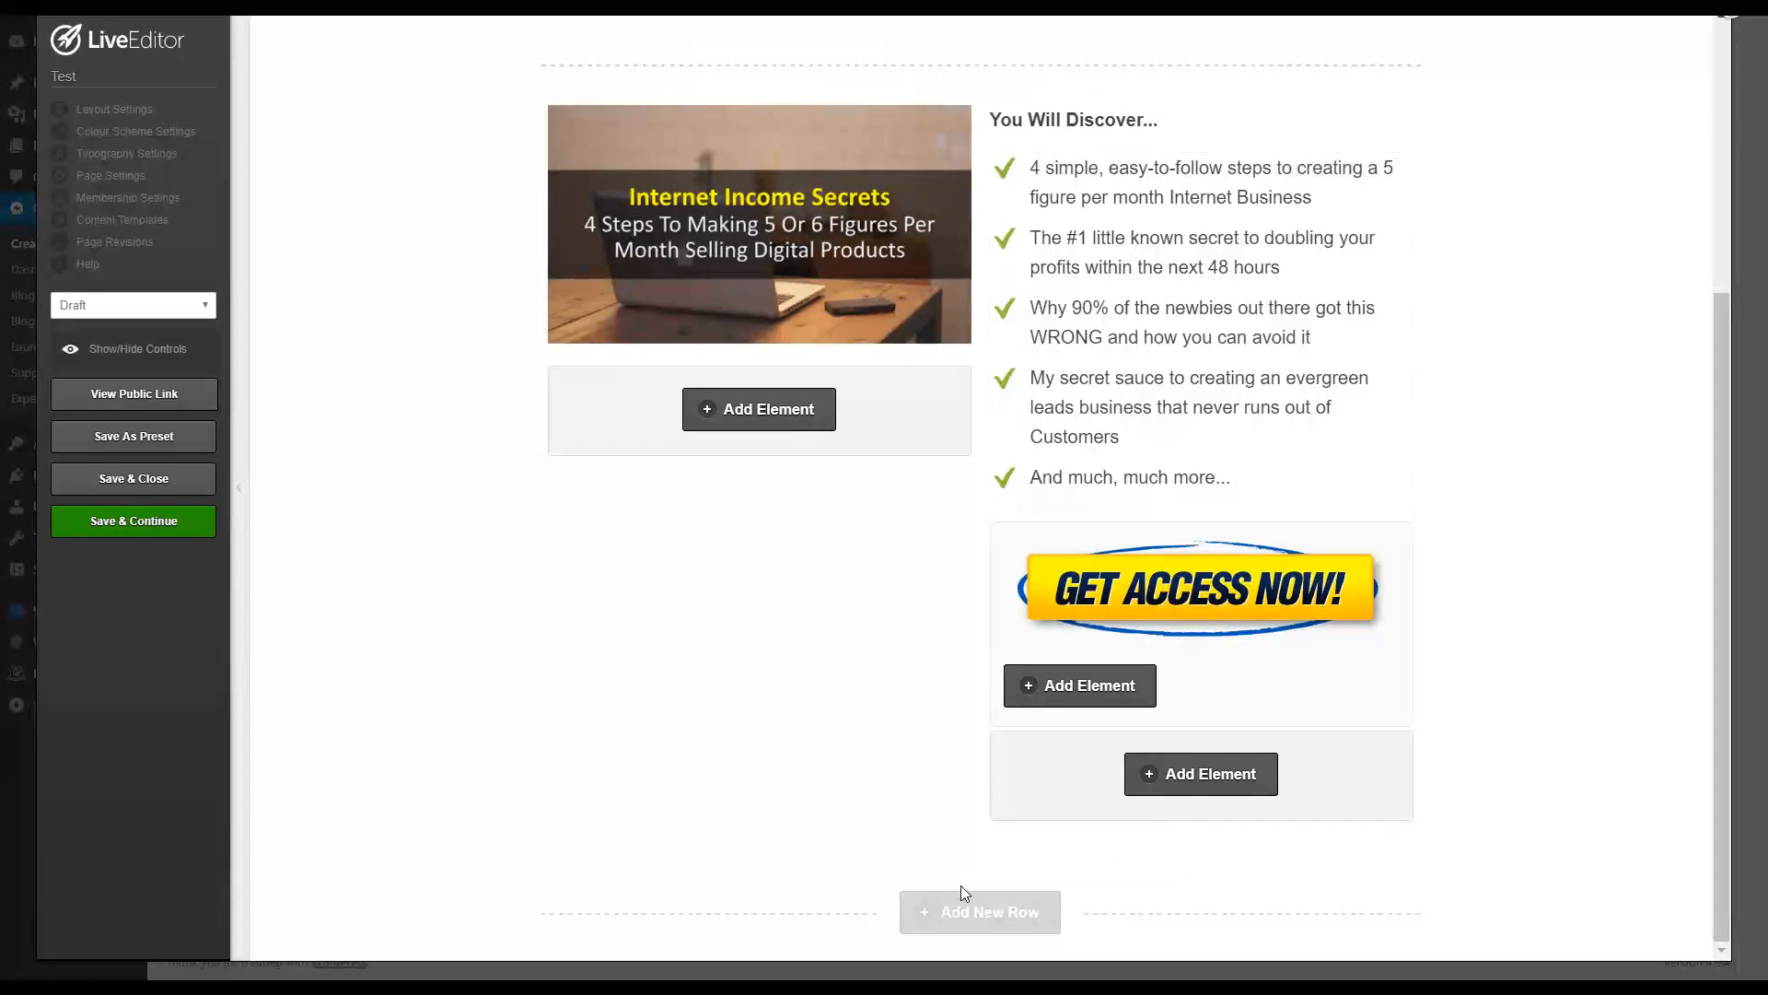
click(950, 926)
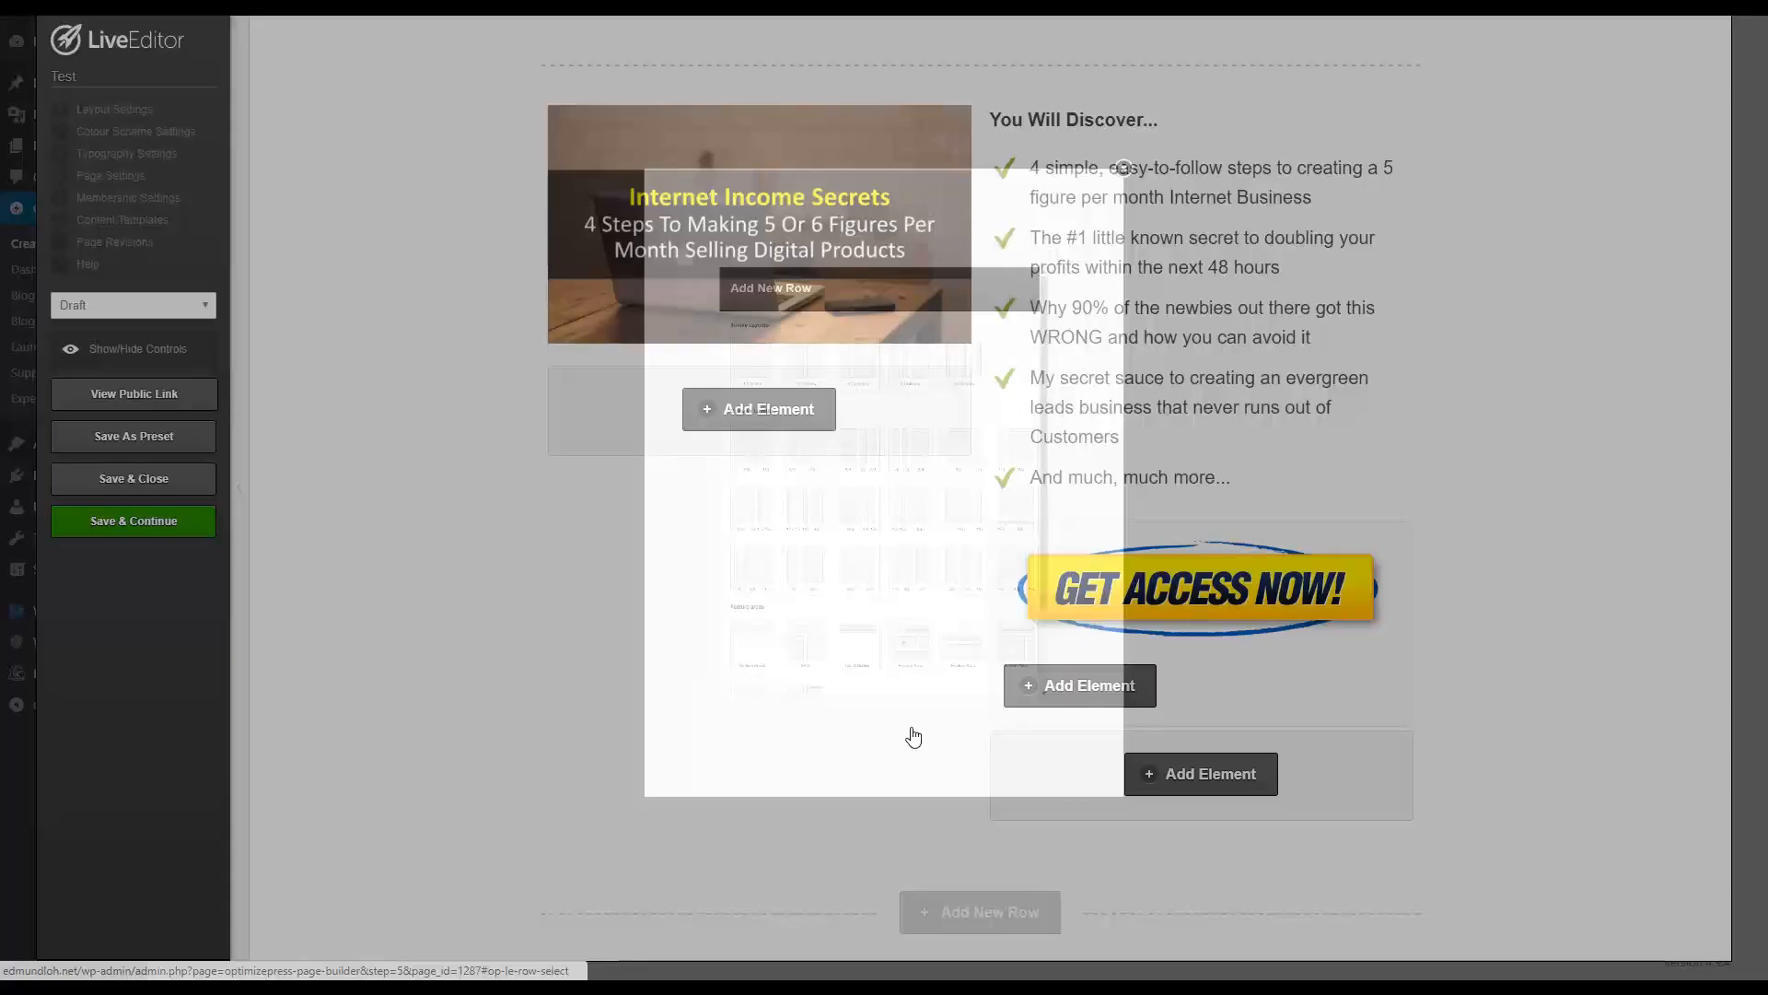
click(618, 263)
scroll(711, 344, down, 3)
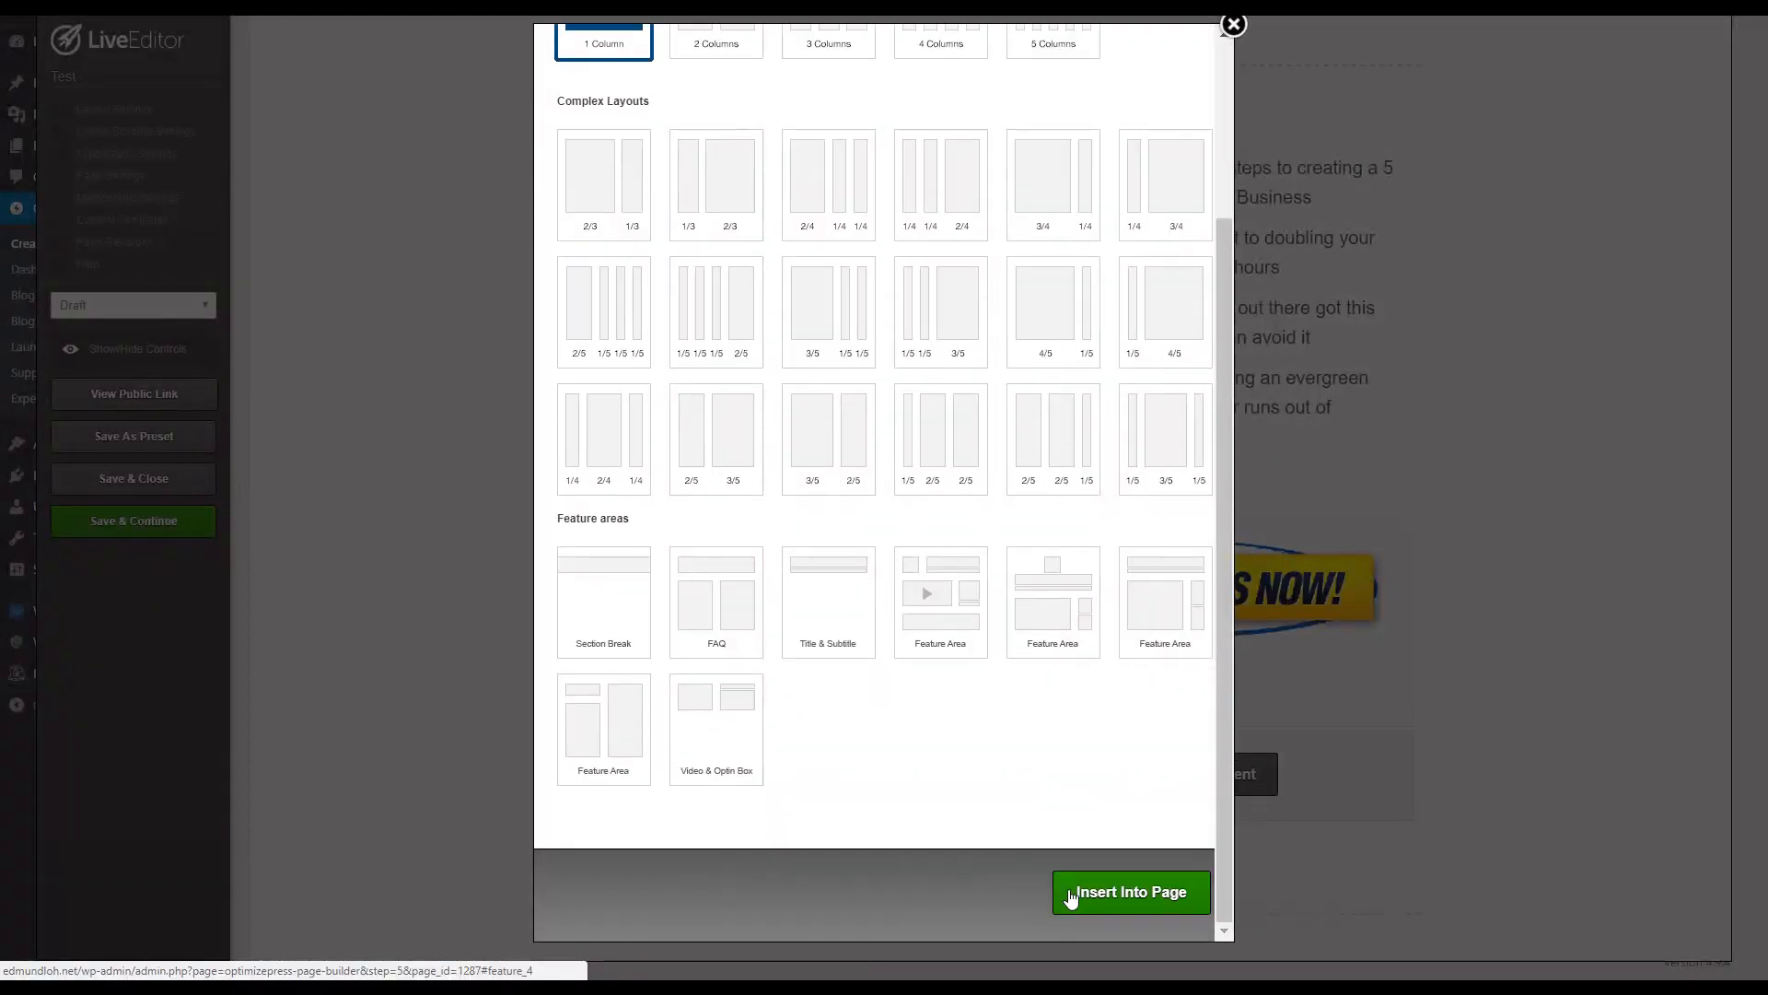
click(1114, 902)
Step: Make the new one-column row at the page's end full width and set its top padding to 50 pixels
scroll(921, 783, down, 2)
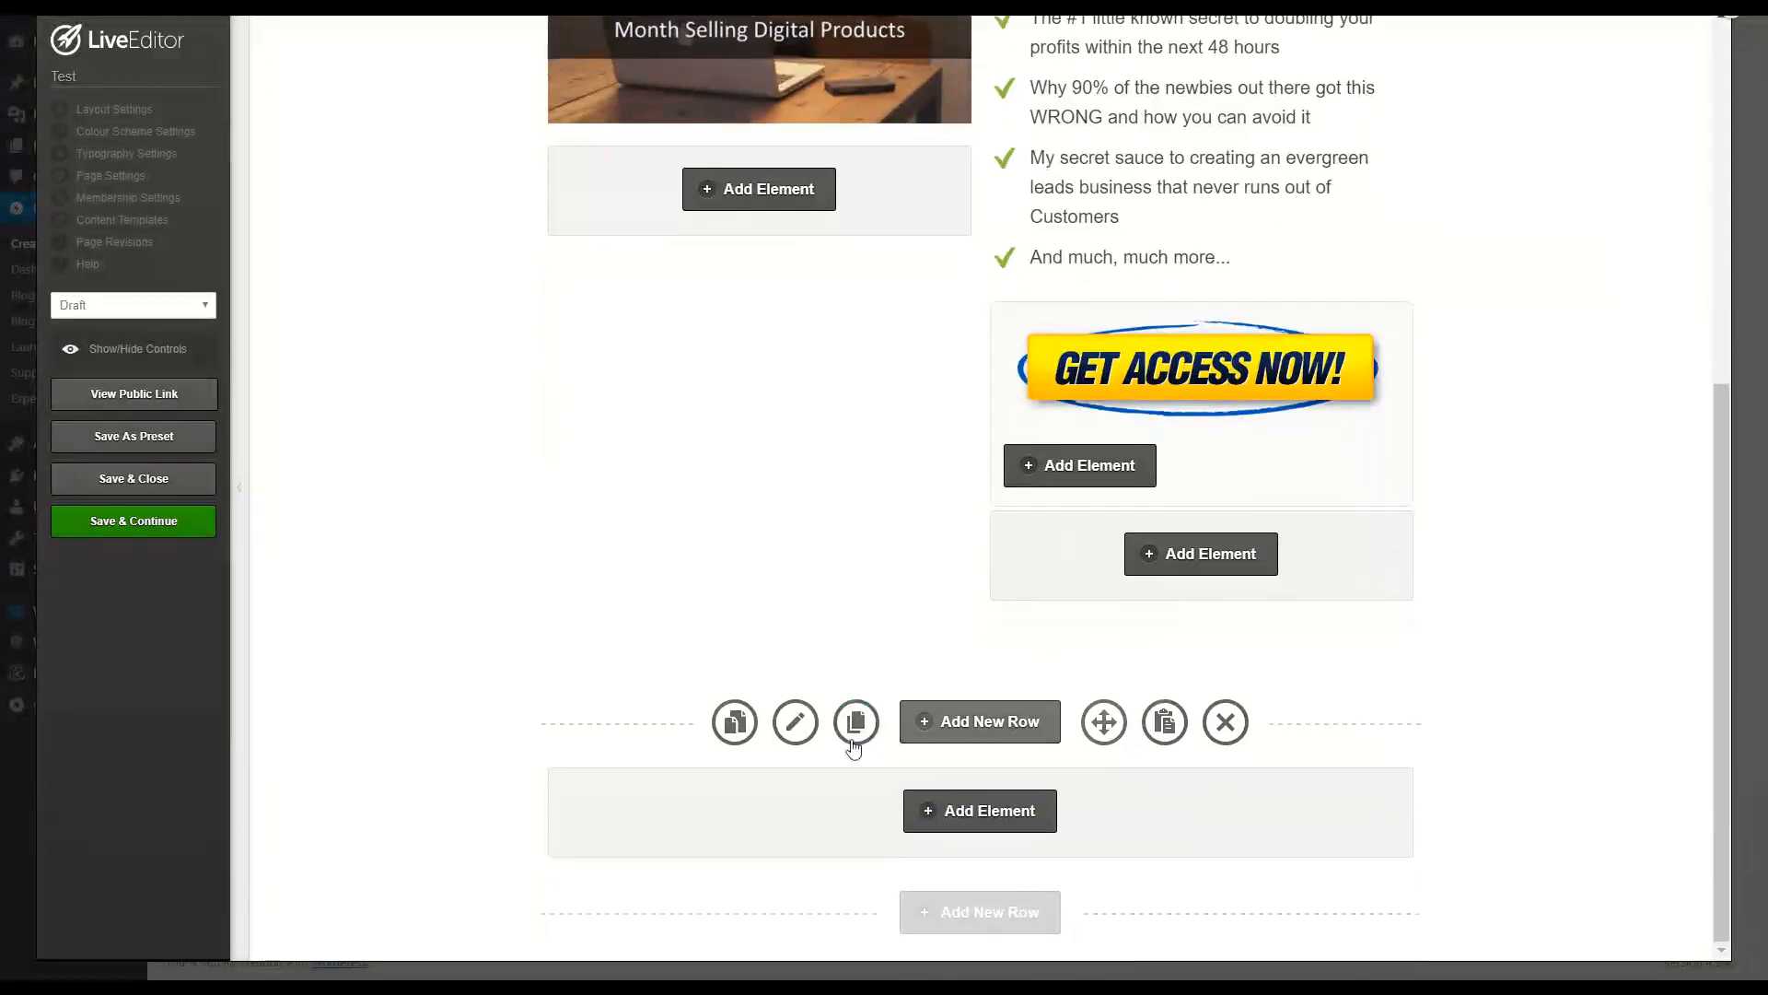
click(793, 722)
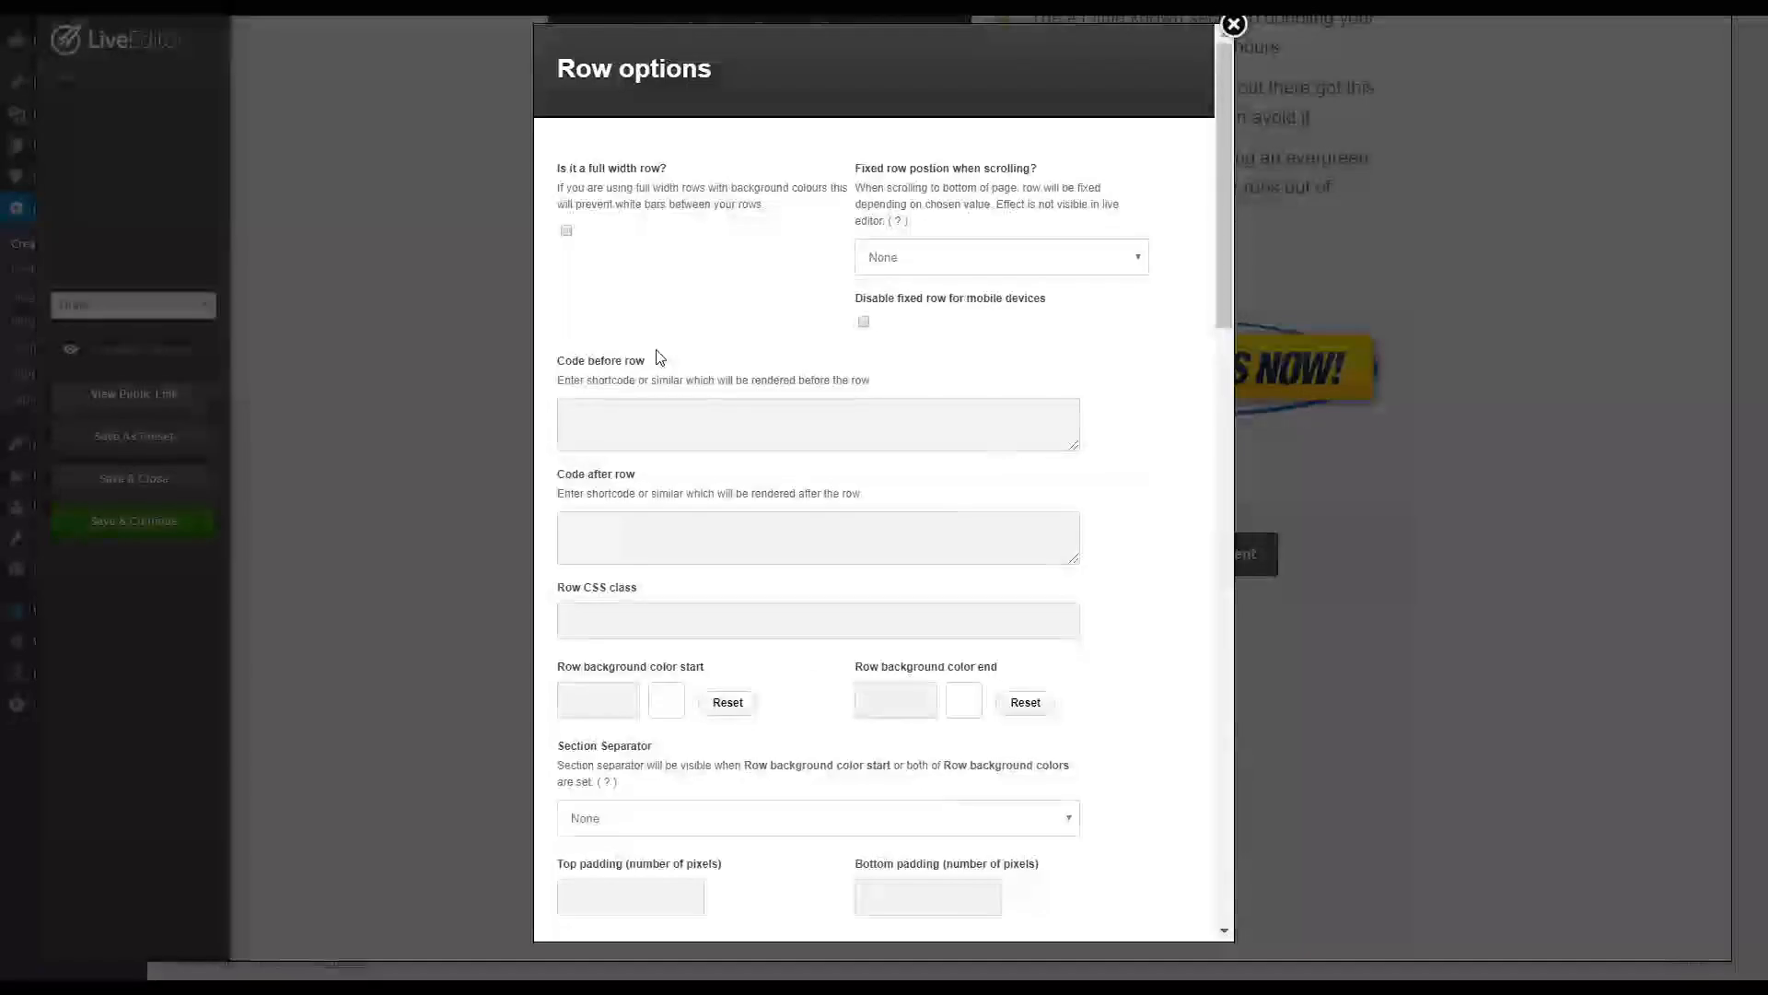
click(566, 231)
scroll(718, 399, down, 5)
click(631, 439)
text(500)
key(BackSpace)
key(Tab)
click(638, 434)
scroll(872, 501, down, 15)
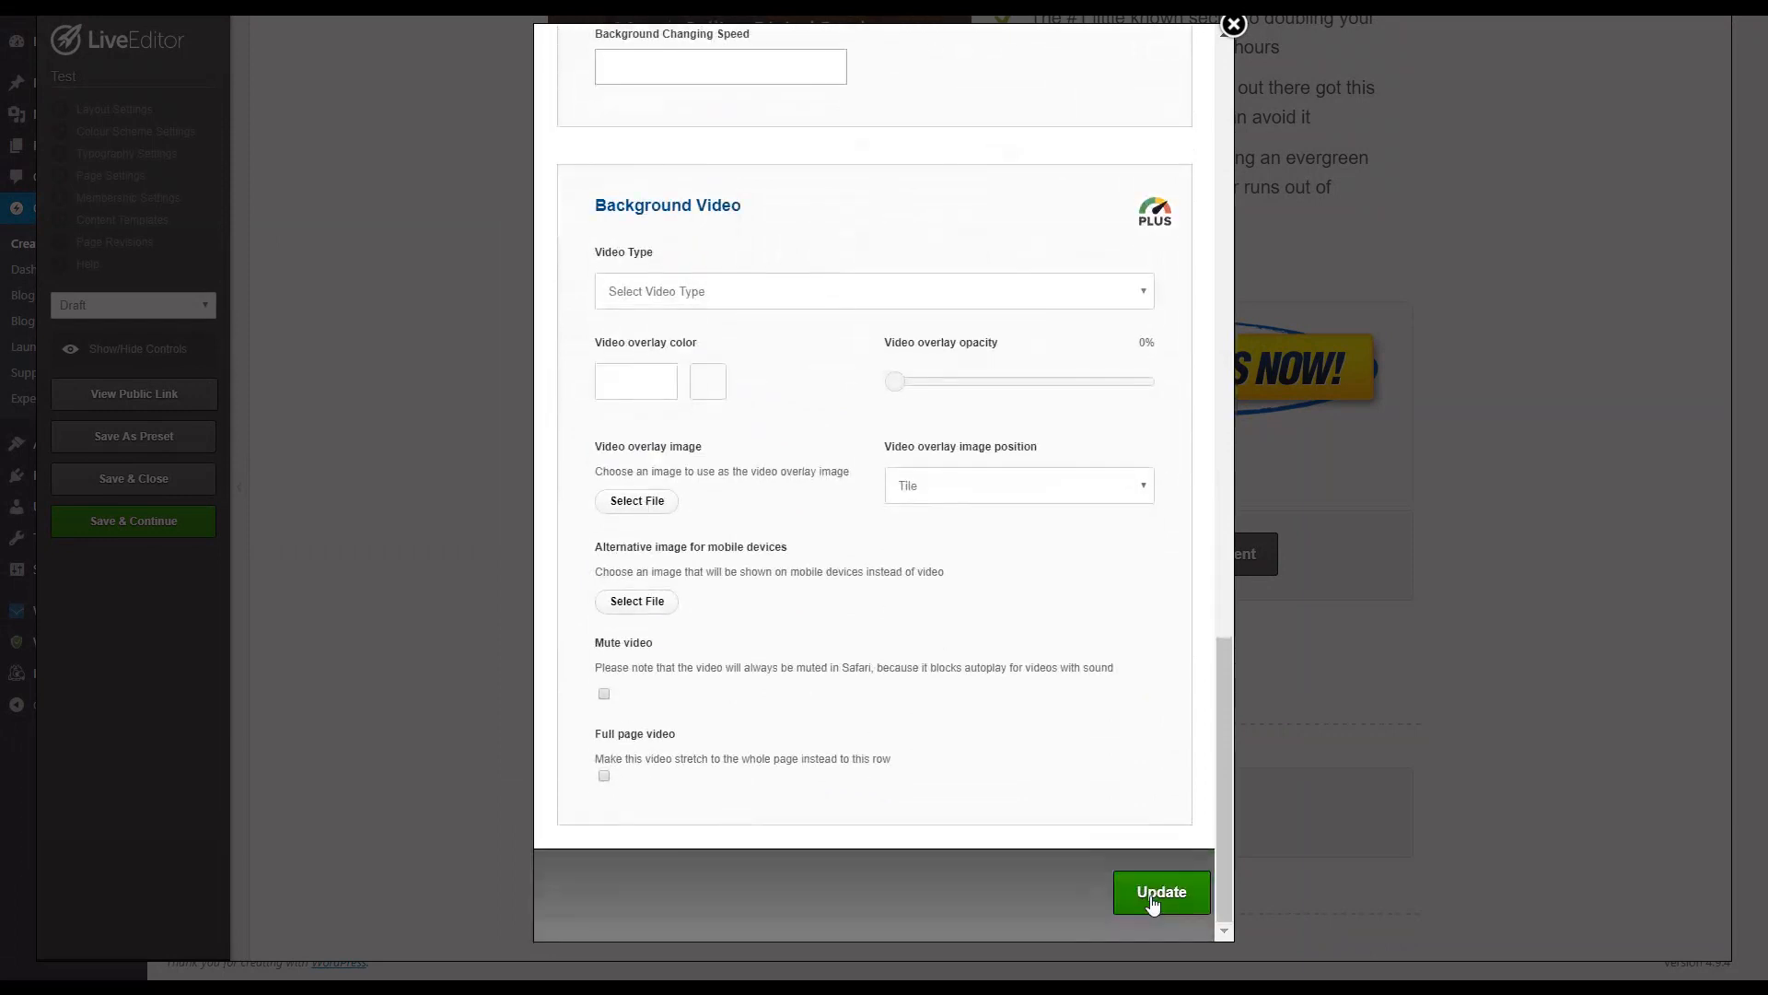
click(1152, 894)
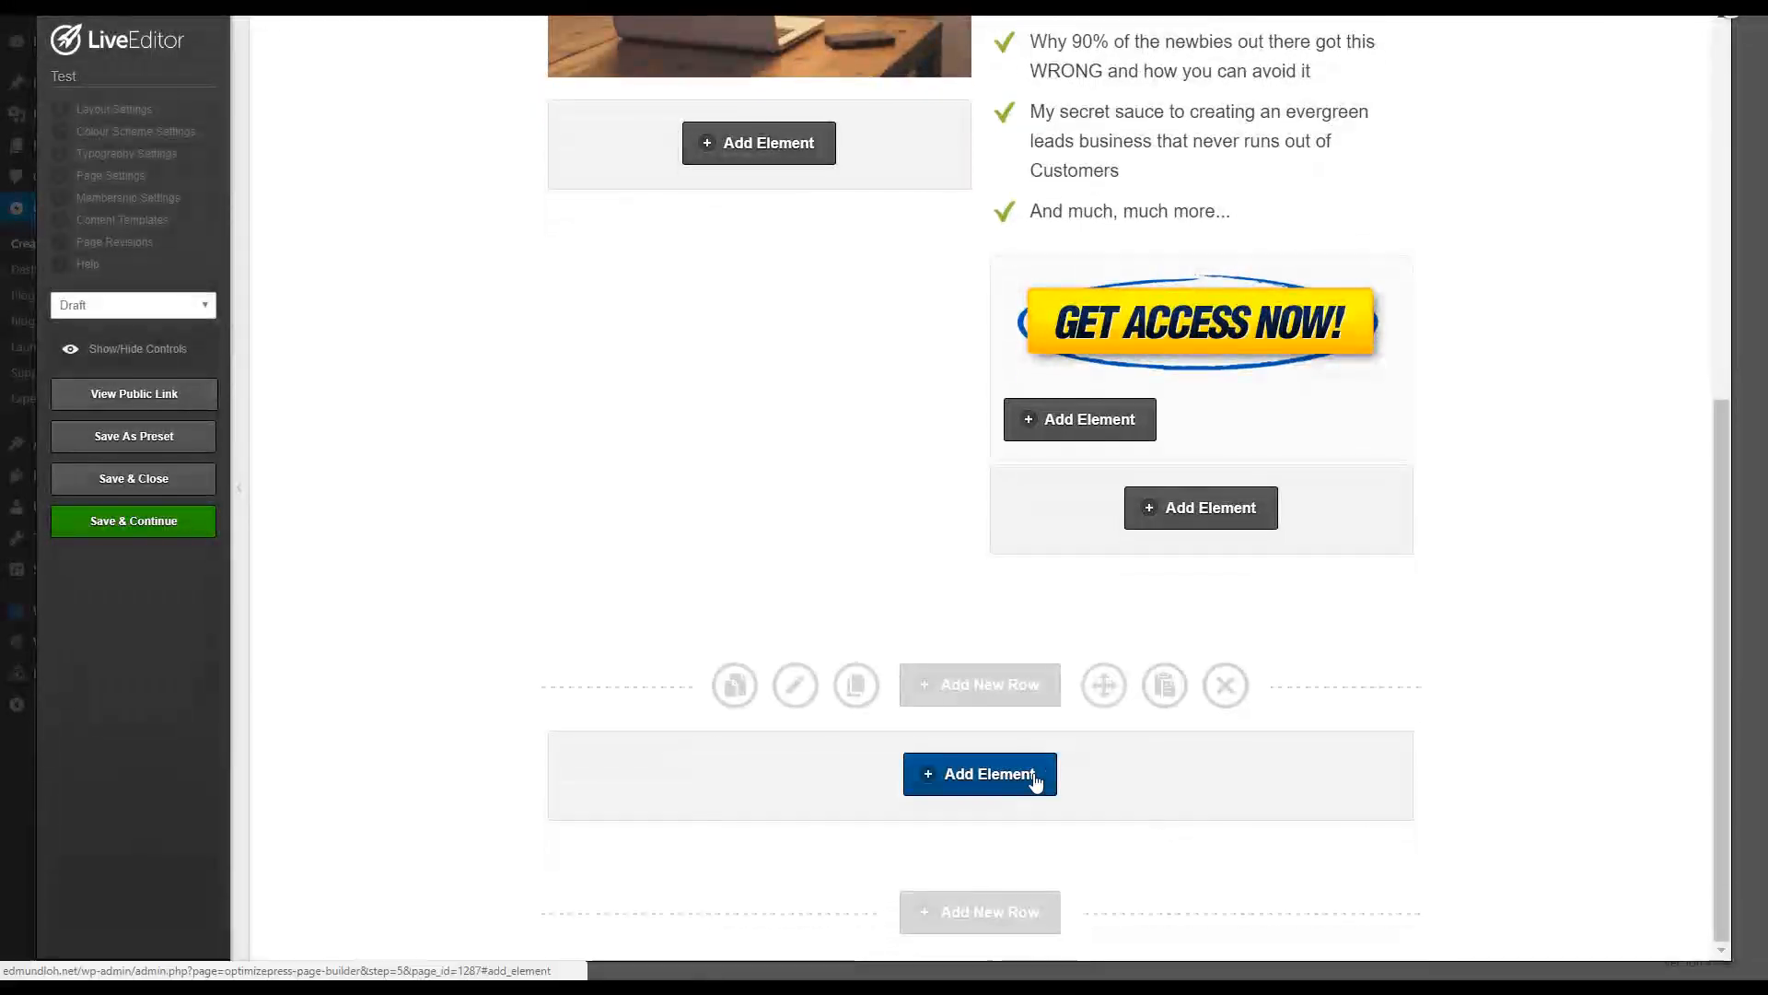
Step: Start a Text Block element in the new full-width row, finding it with the element search "text b"
click(1035, 781)
text(opt)
double_click(693, 303)
scroll(817, 376, up, 1)
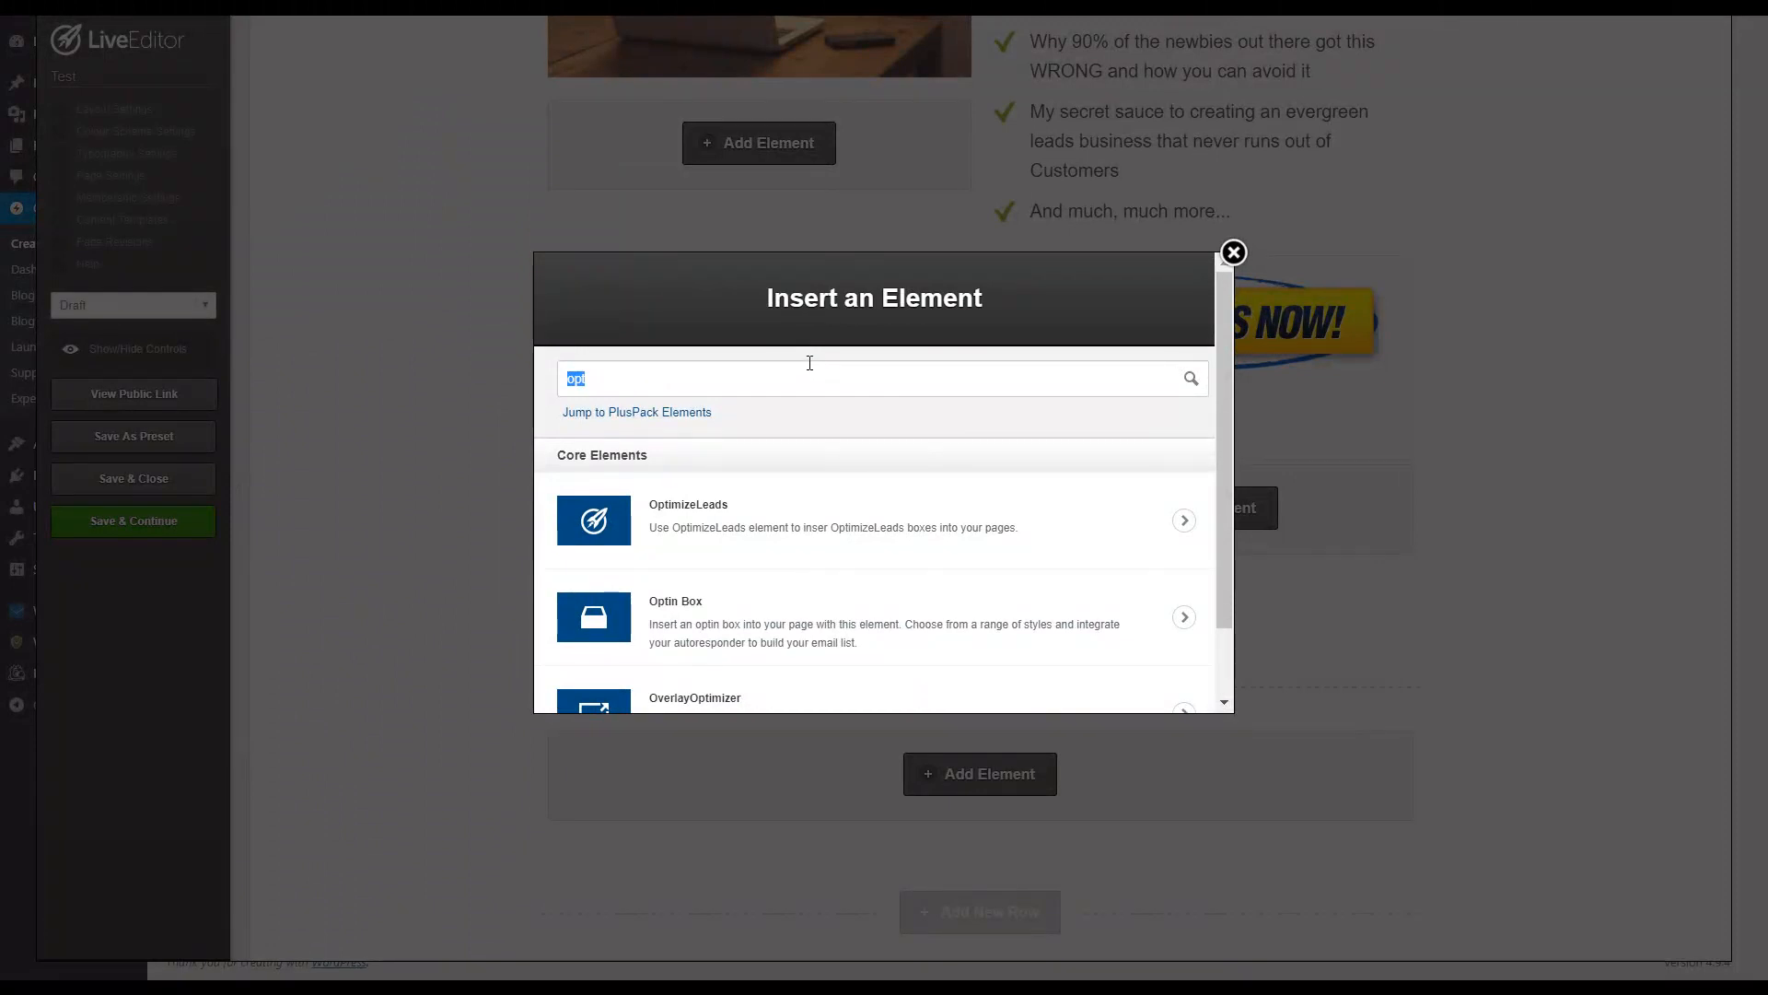
key(BackSpace)
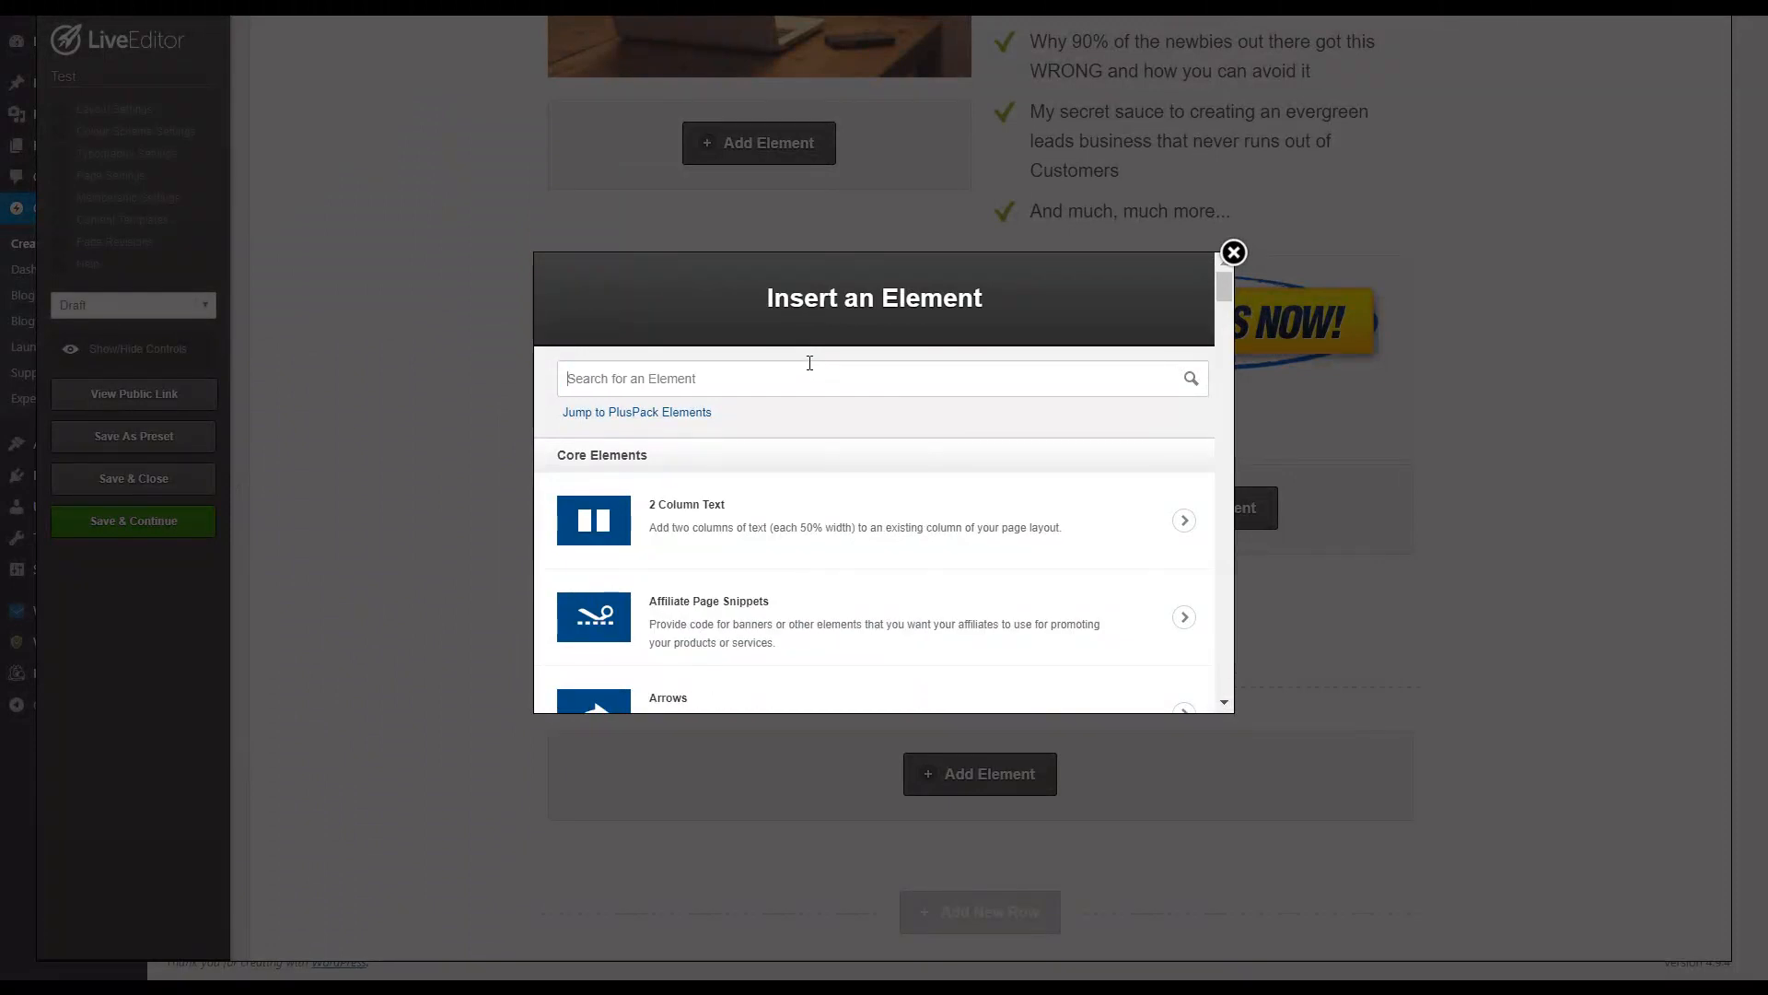
text(text b)
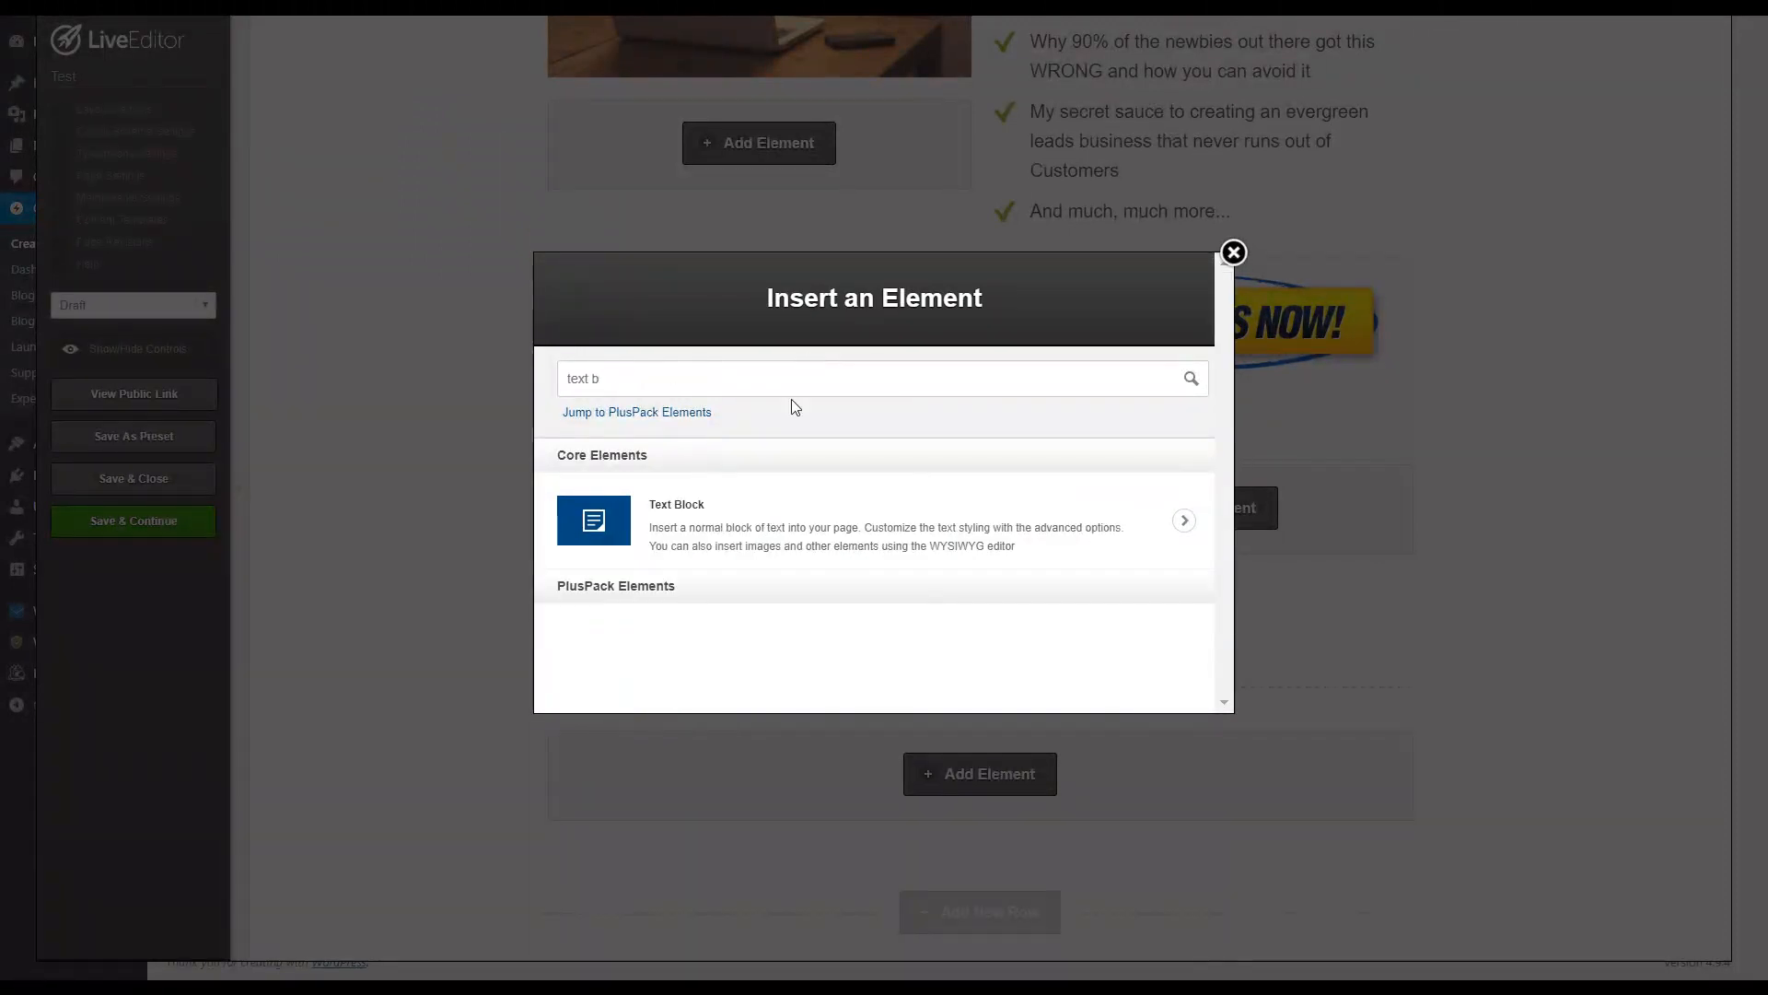
click(804, 509)
click(813, 498)
click(805, 583)
Step: Enter the footer lines "Copyright (c) SiteName.com. All Rights Reserved." and "Earnings Disclaimer | Privacy Policy | Terms of Use"
text(Earning)
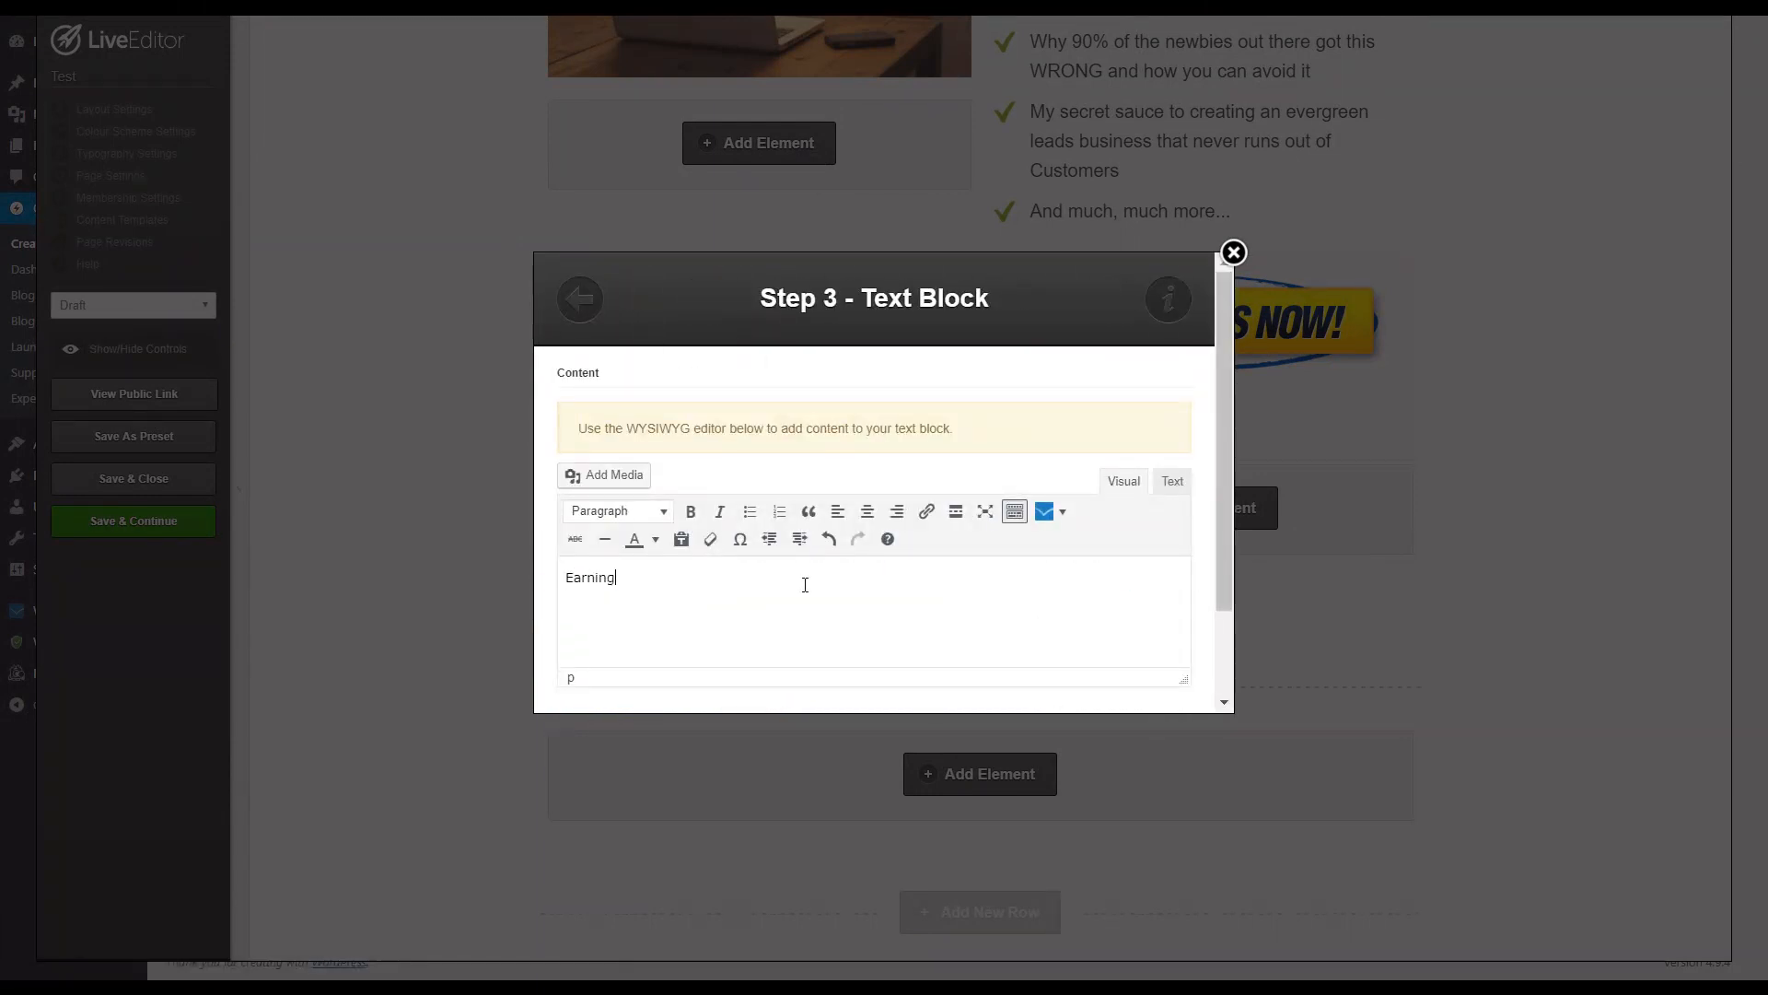
text(Copyright (c) SiteName.com. All Rights Reserved.)
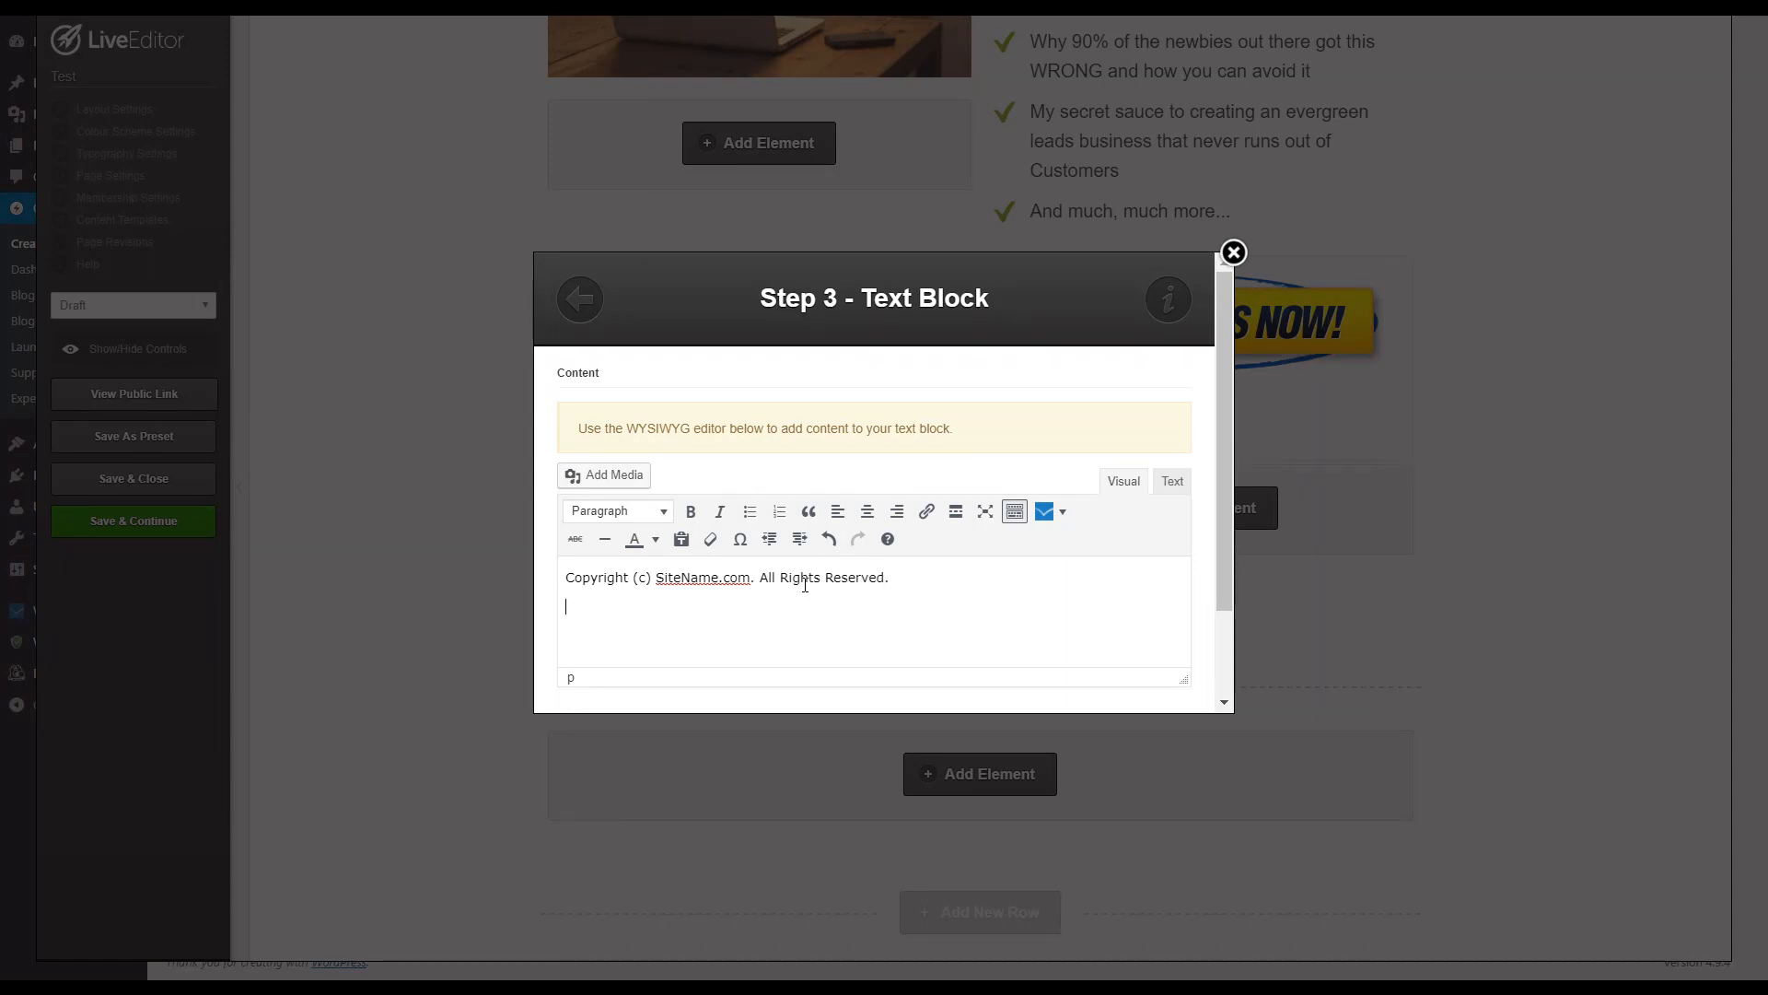
text(rnings Disclaimer | Privacy Policy)
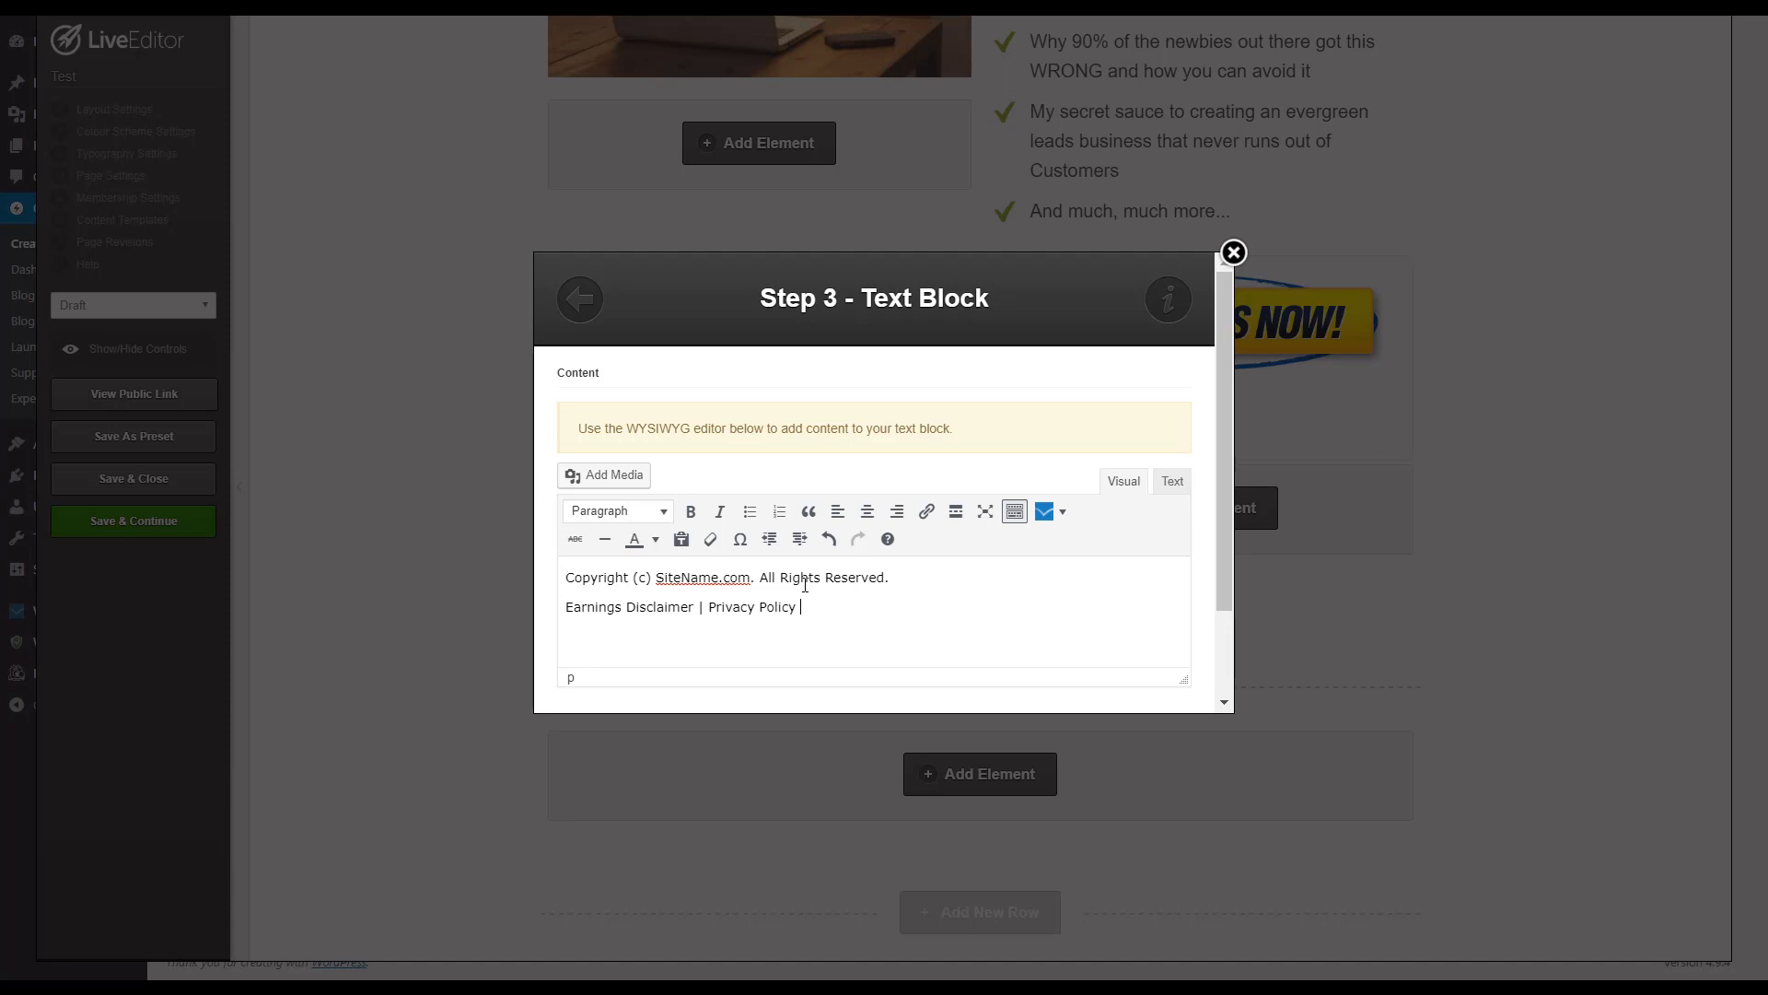
text( | Terms of Use)
Step: Link the "Earnings Disclaimer" text in the footer to the placeholder URL "#"
drag(697, 609, 569, 628)
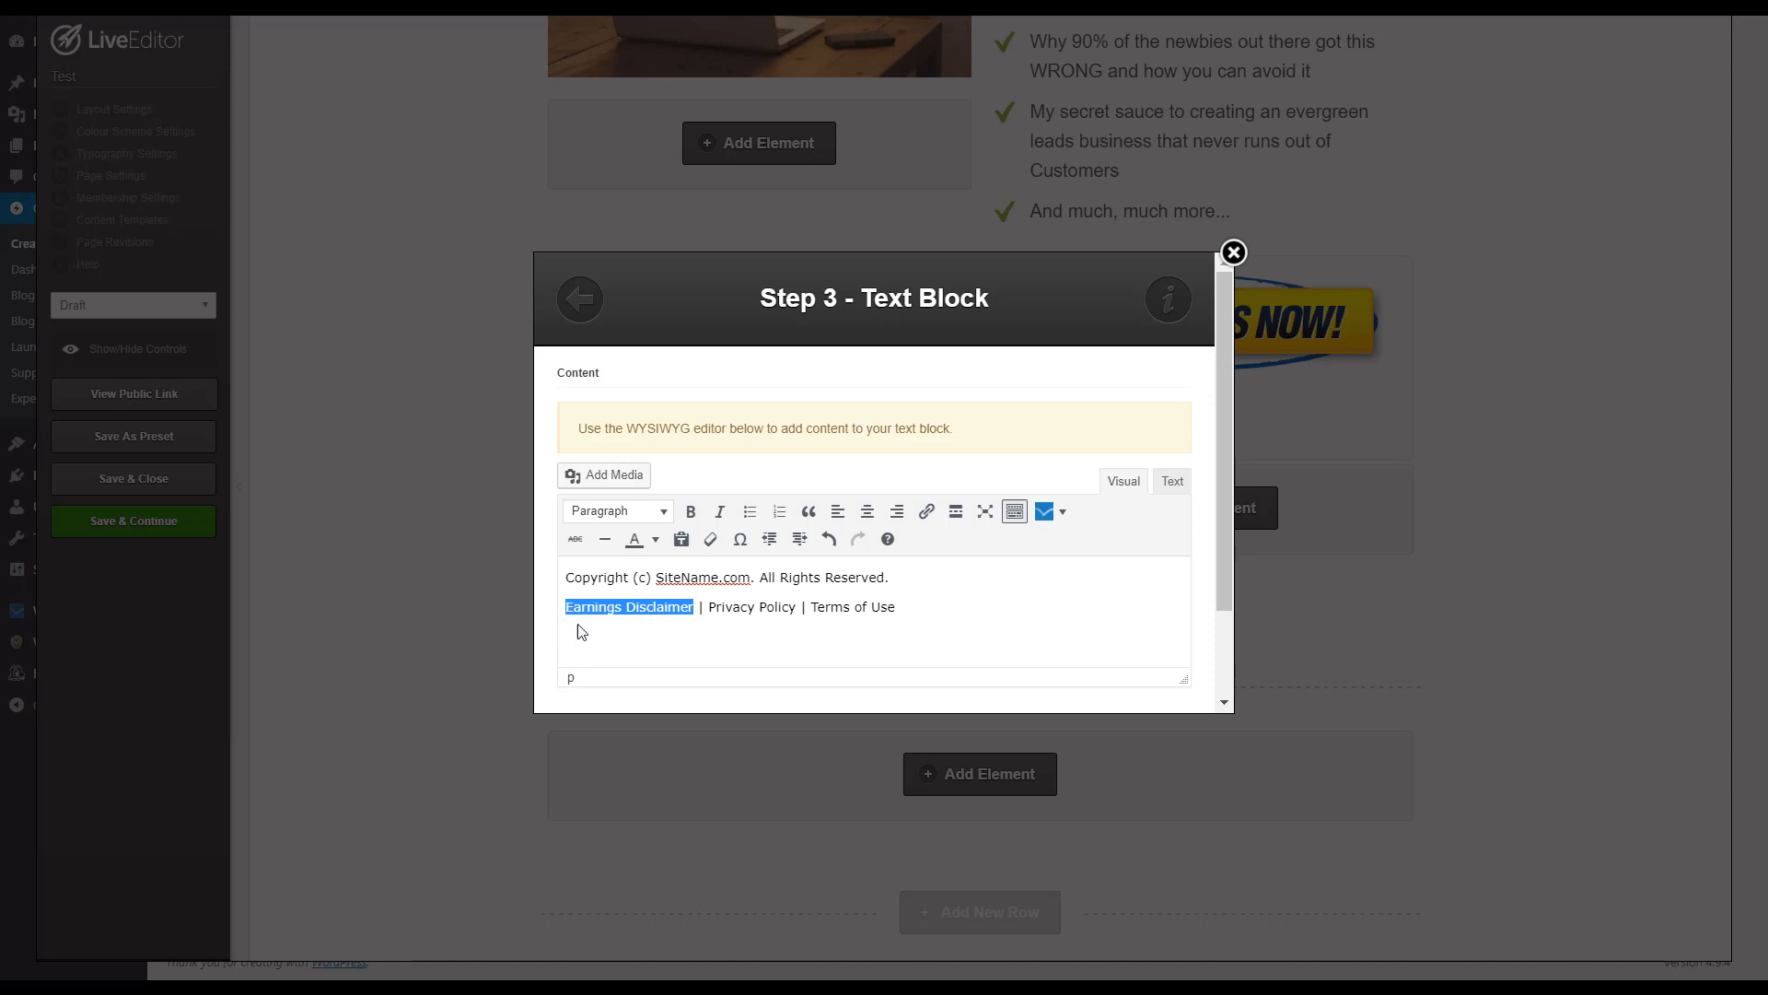
click(929, 512)
text(h)
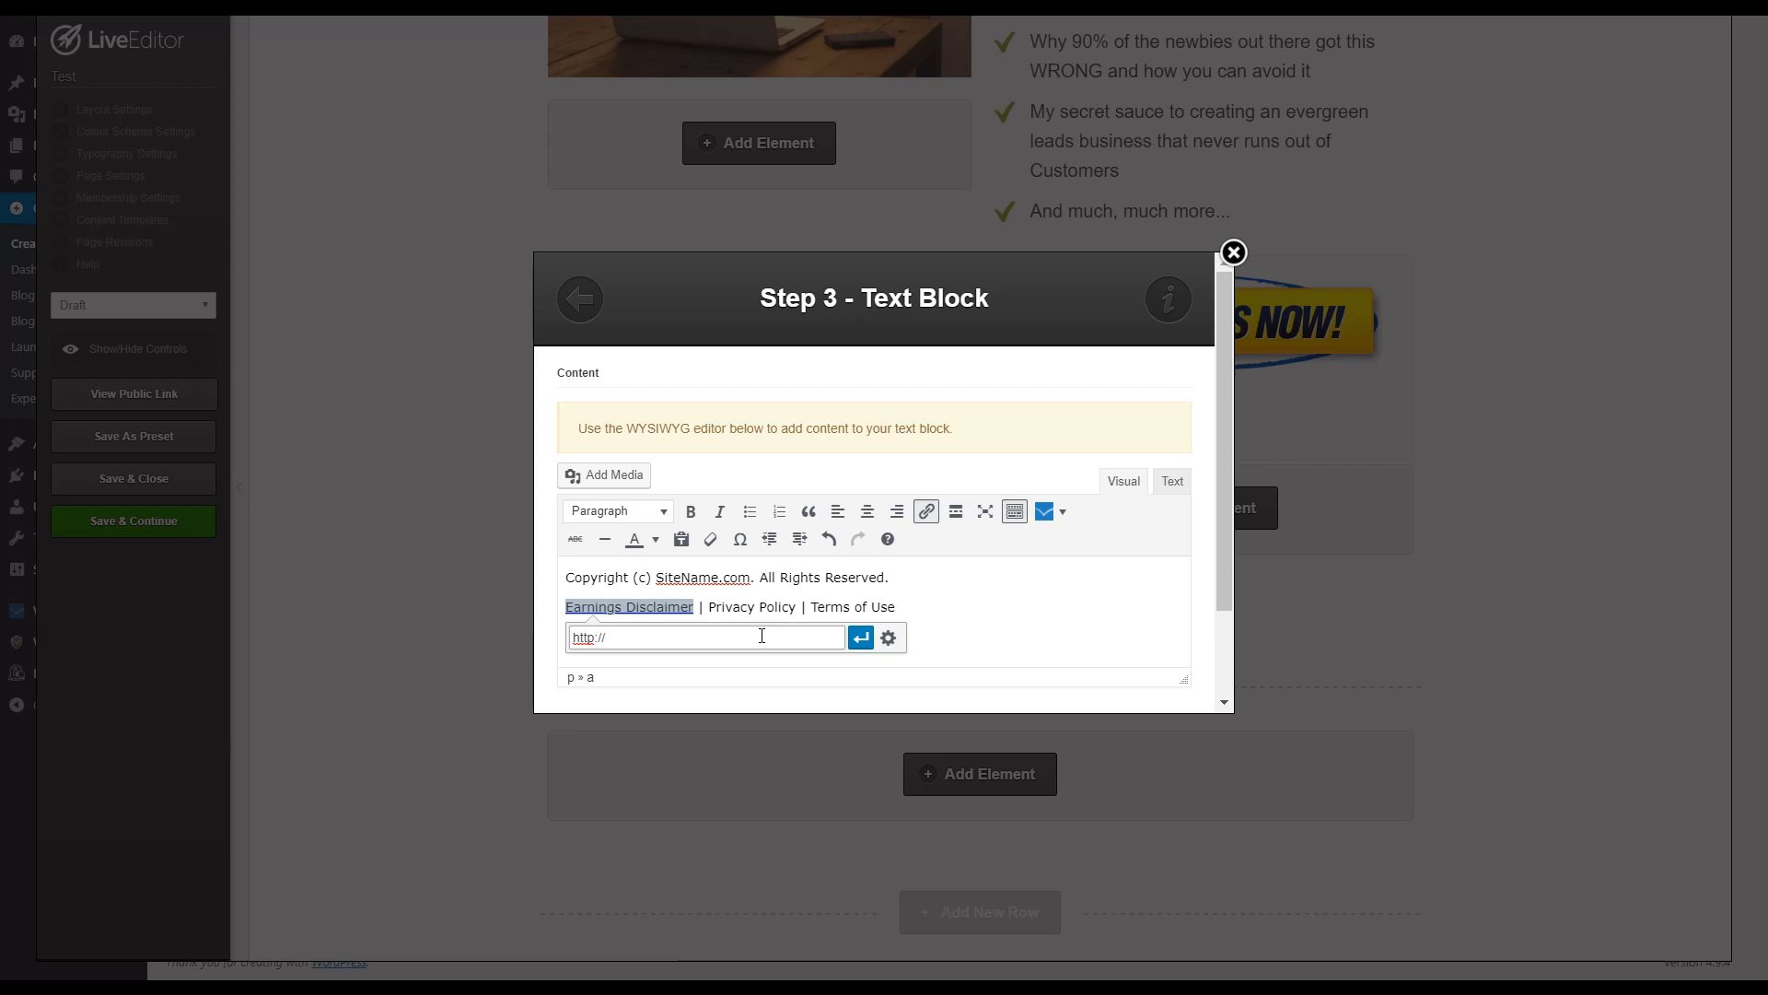
text(tt)
key(BackSpace)
key(BackSpace)
key(BackSpace)
text(#)
click(860, 637)
Step: Link the "Privacy Policy" text in the footer to the placeholder URL "#"
drag(708, 608, 797, 623)
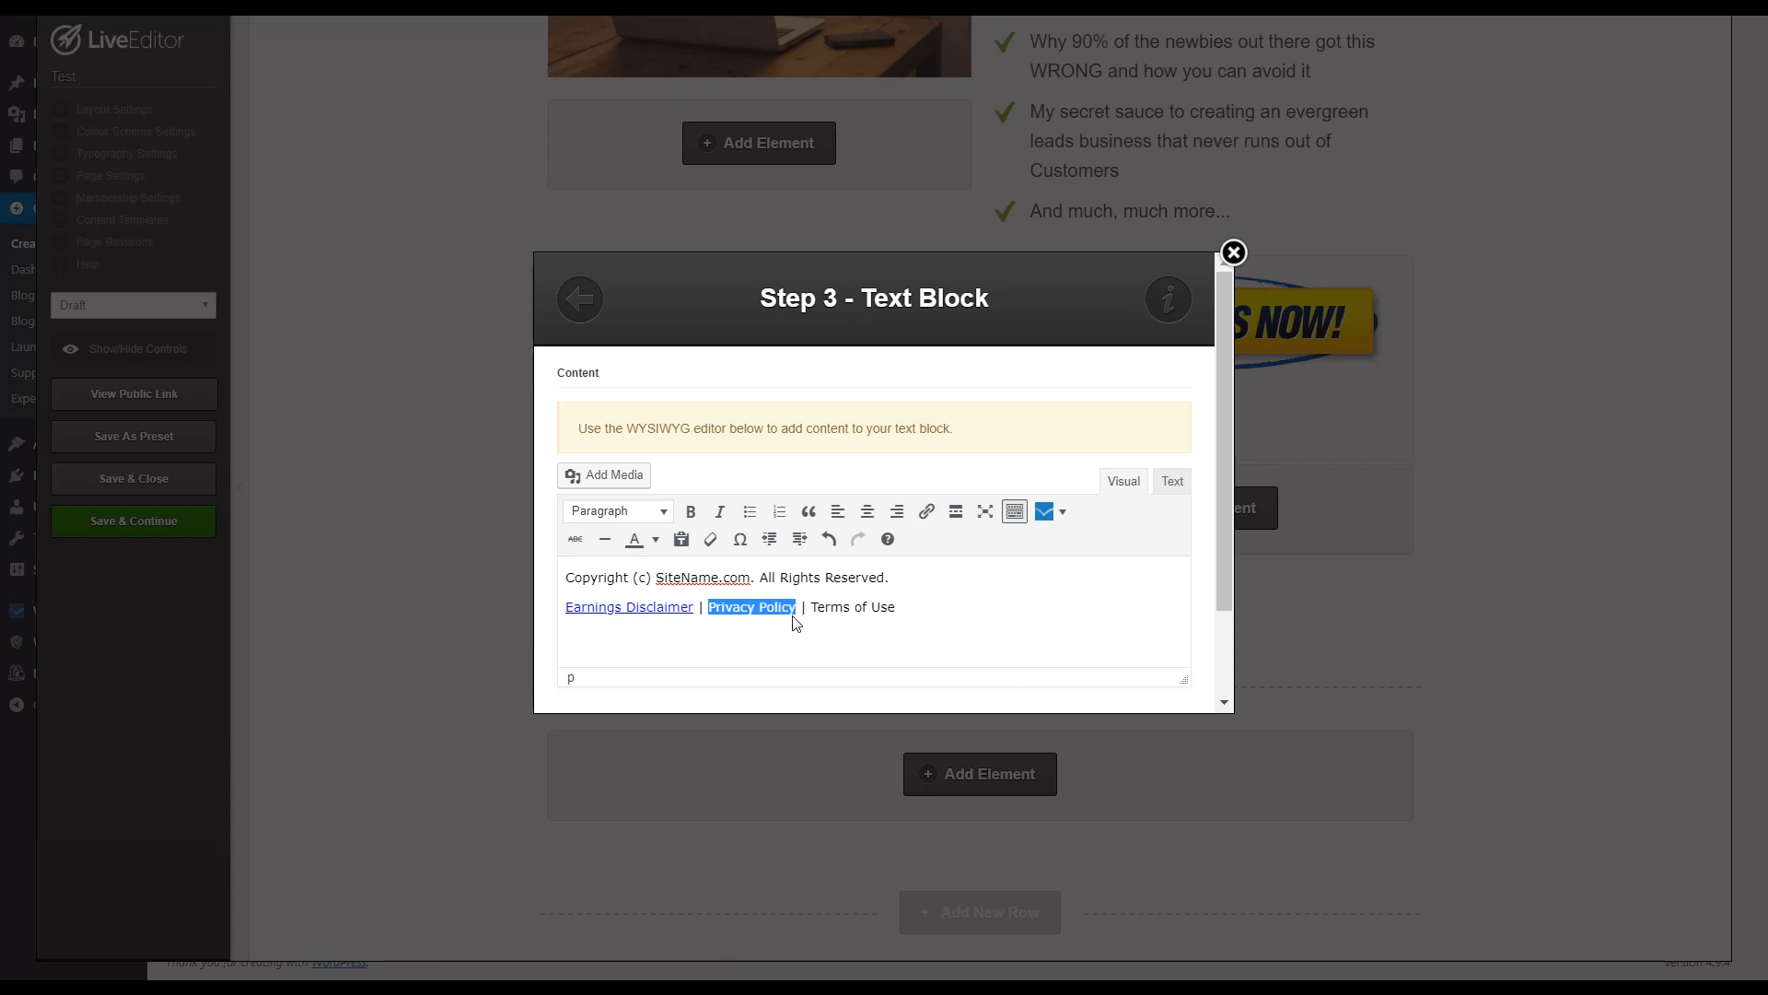
key(ctrl+k)
text(#)
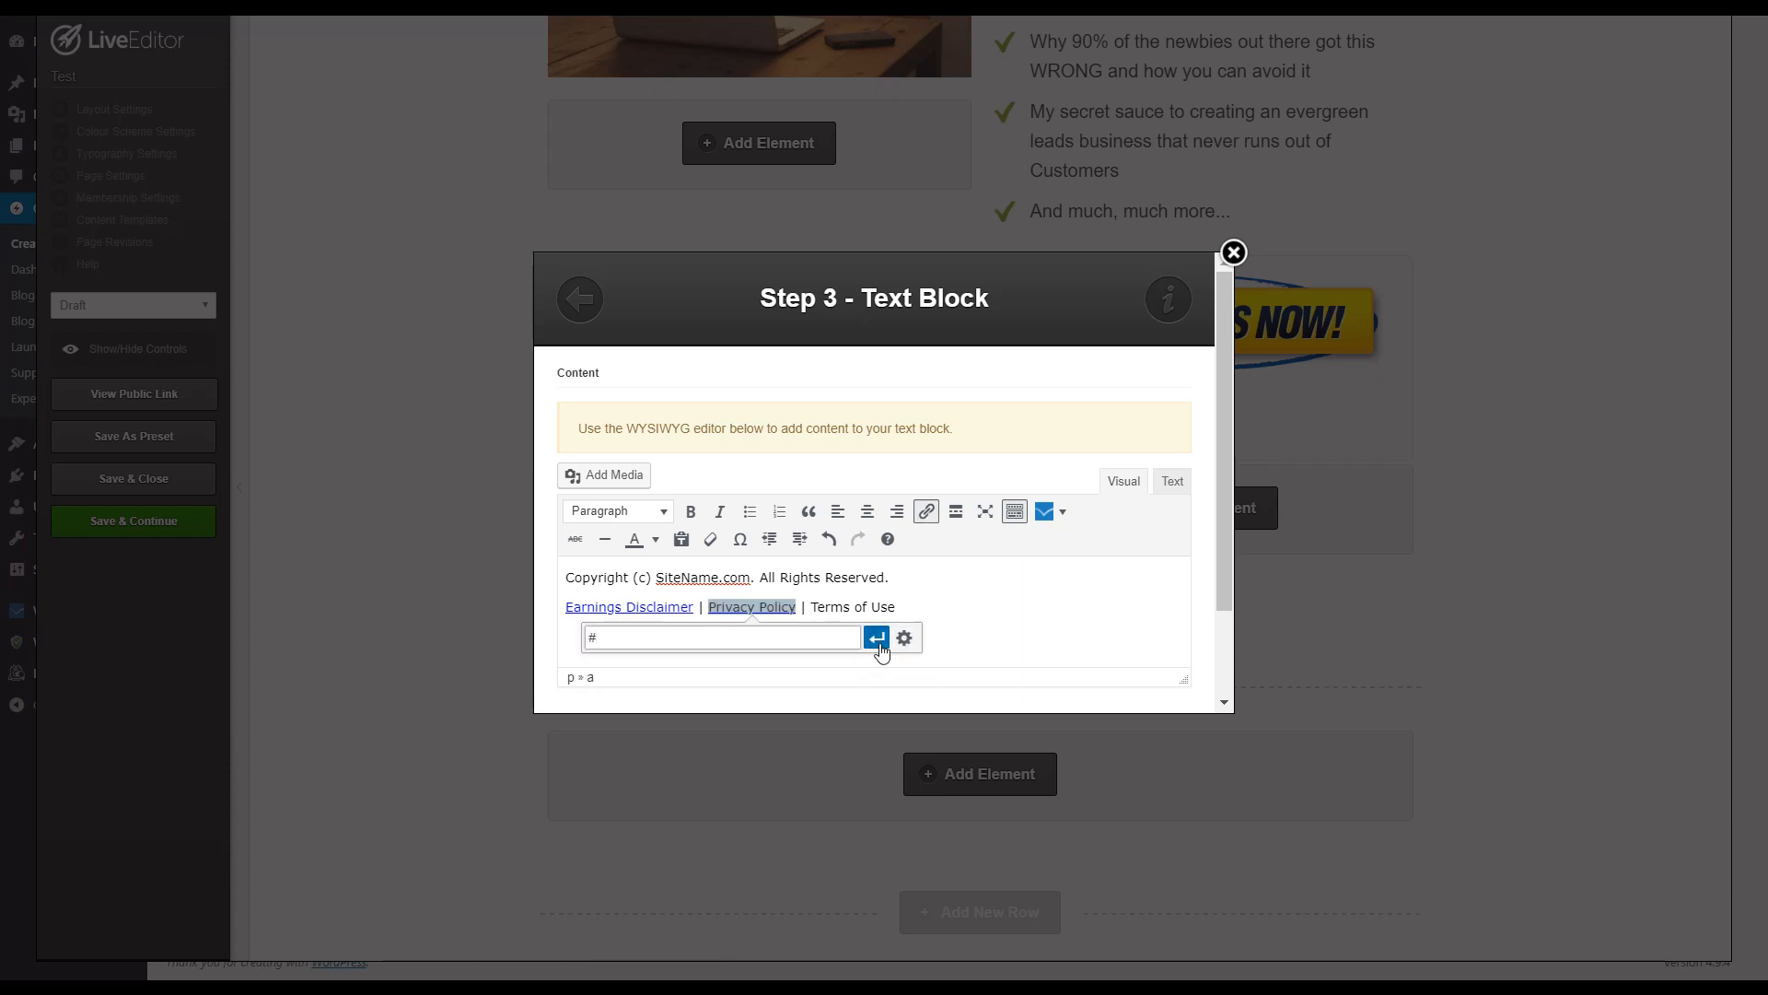
click(867, 635)
Step: Try to link the "Terms of Use" text through the detailed link options, leaving the destination URL empty
mouse_move(818, 605)
mouse_down()
mouse_move(919, 614)
mouse_move(809, 614)
mouse_up()
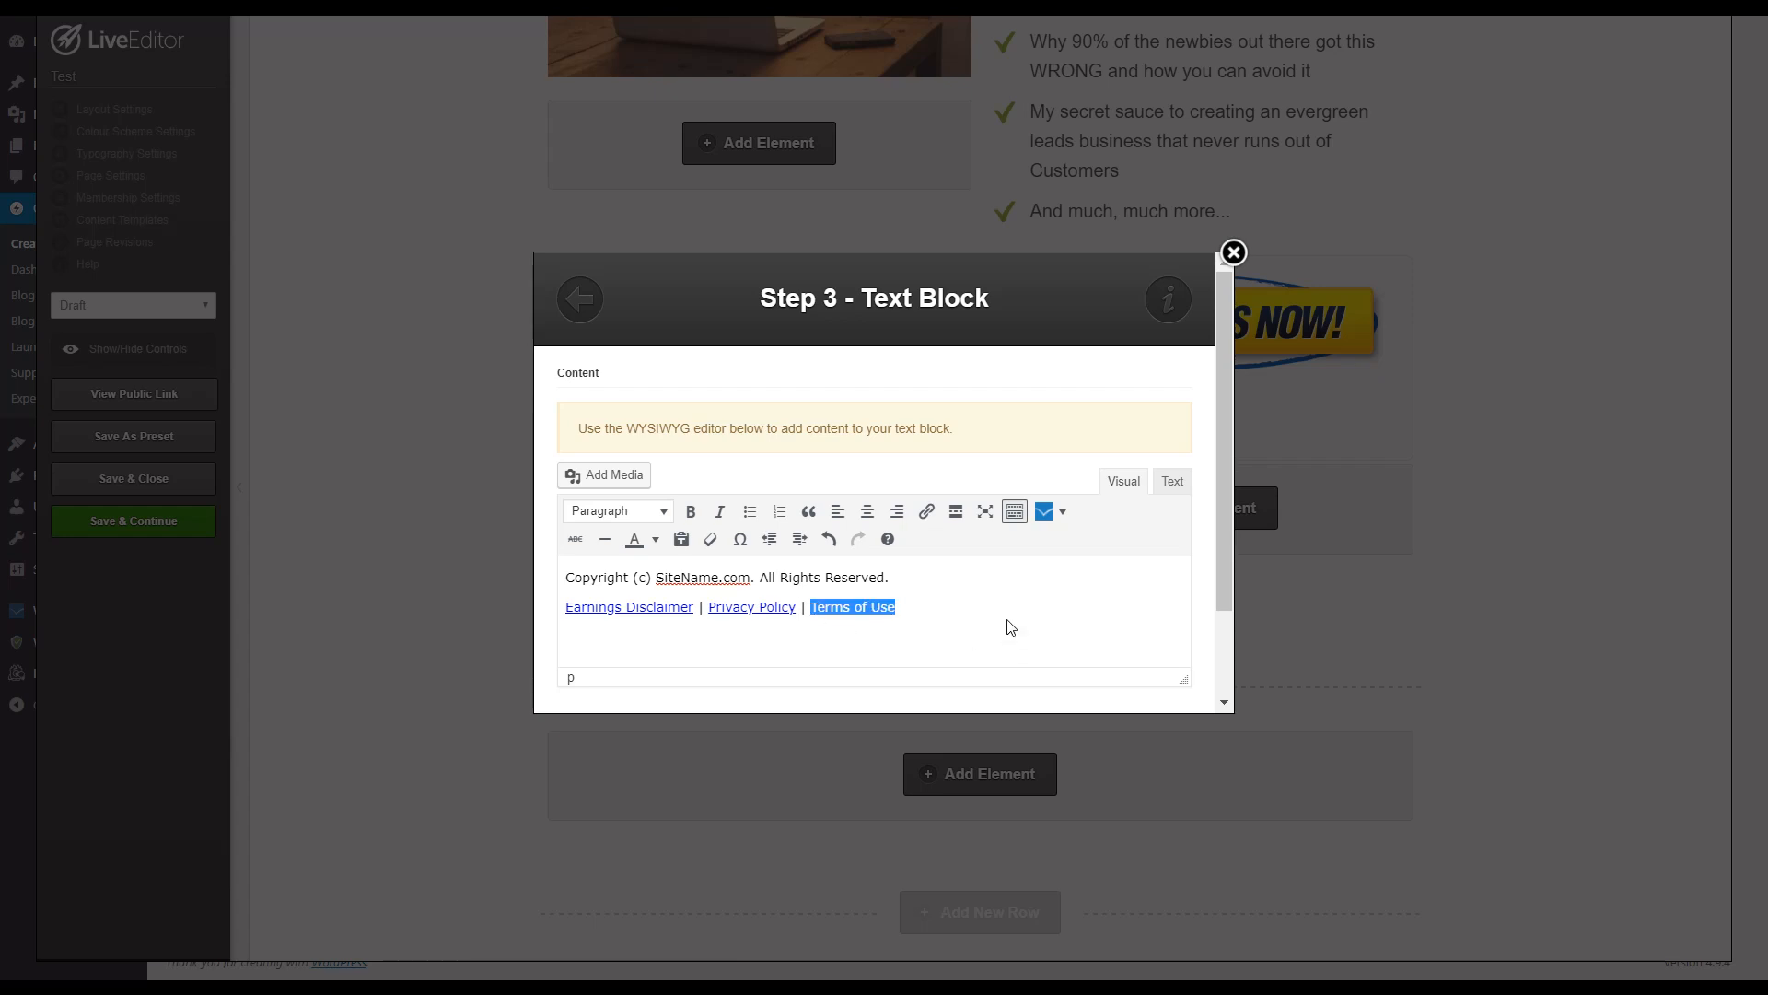
key(ctrl+k)
text(#)
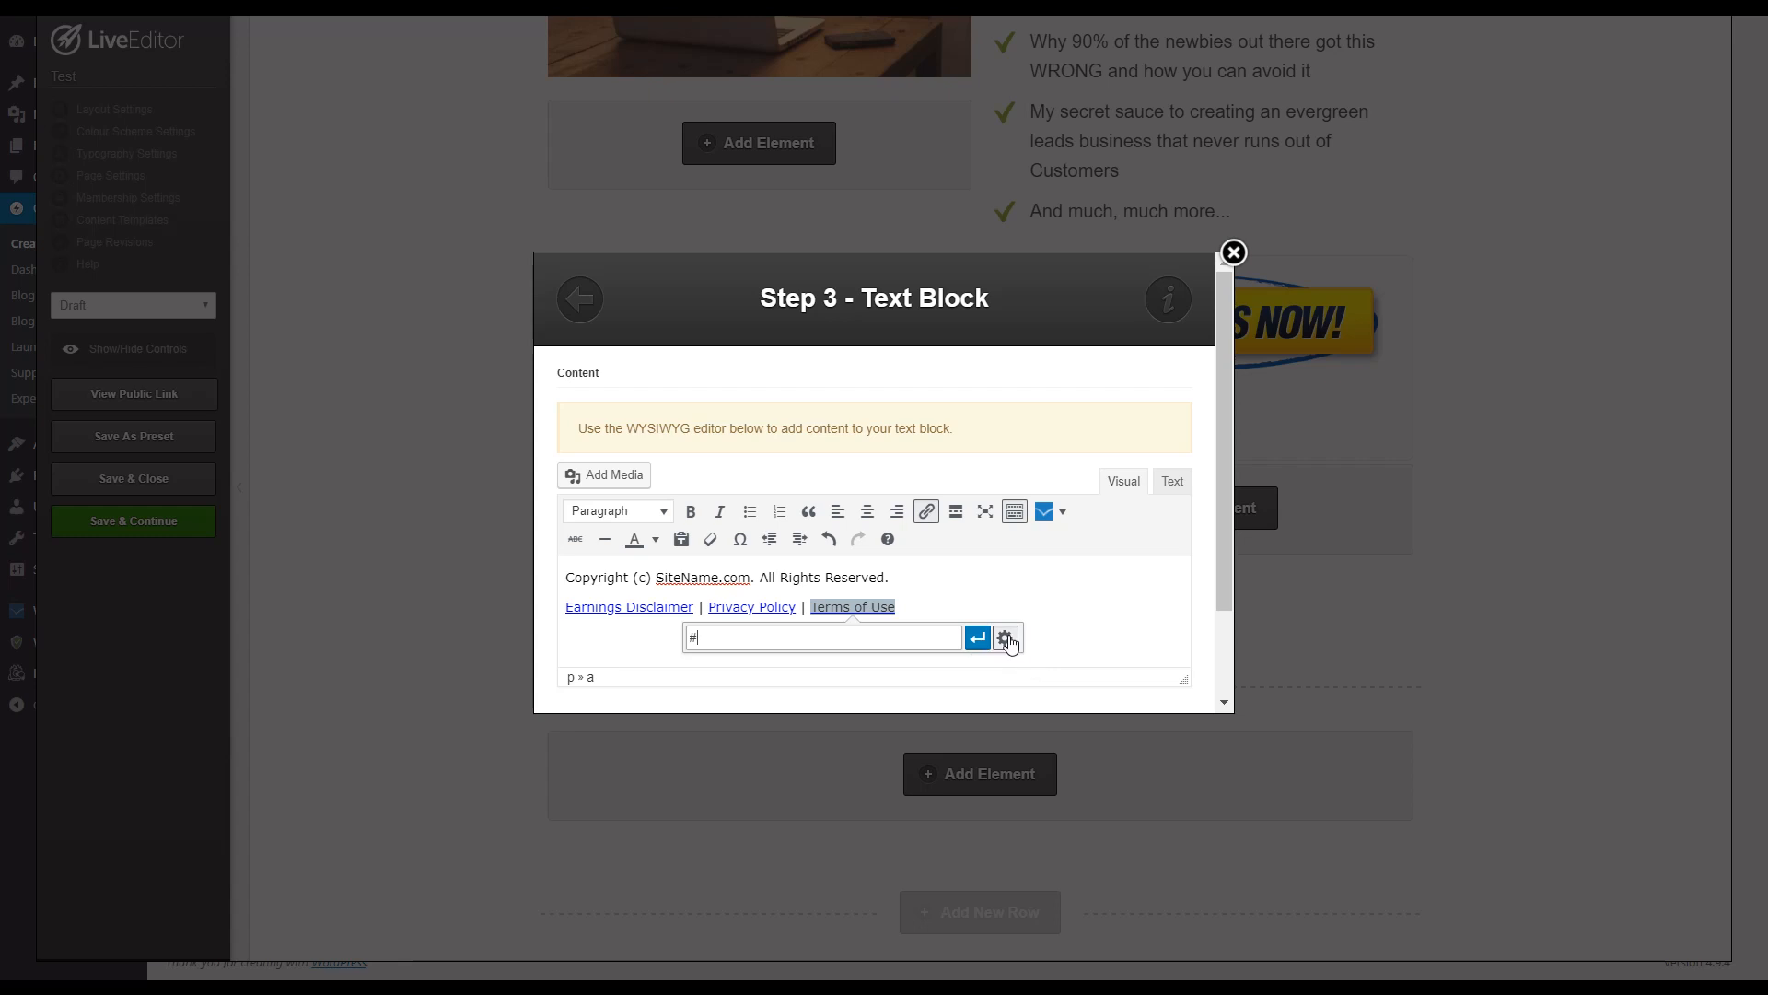
click(1008, 641)
click(800, 405)
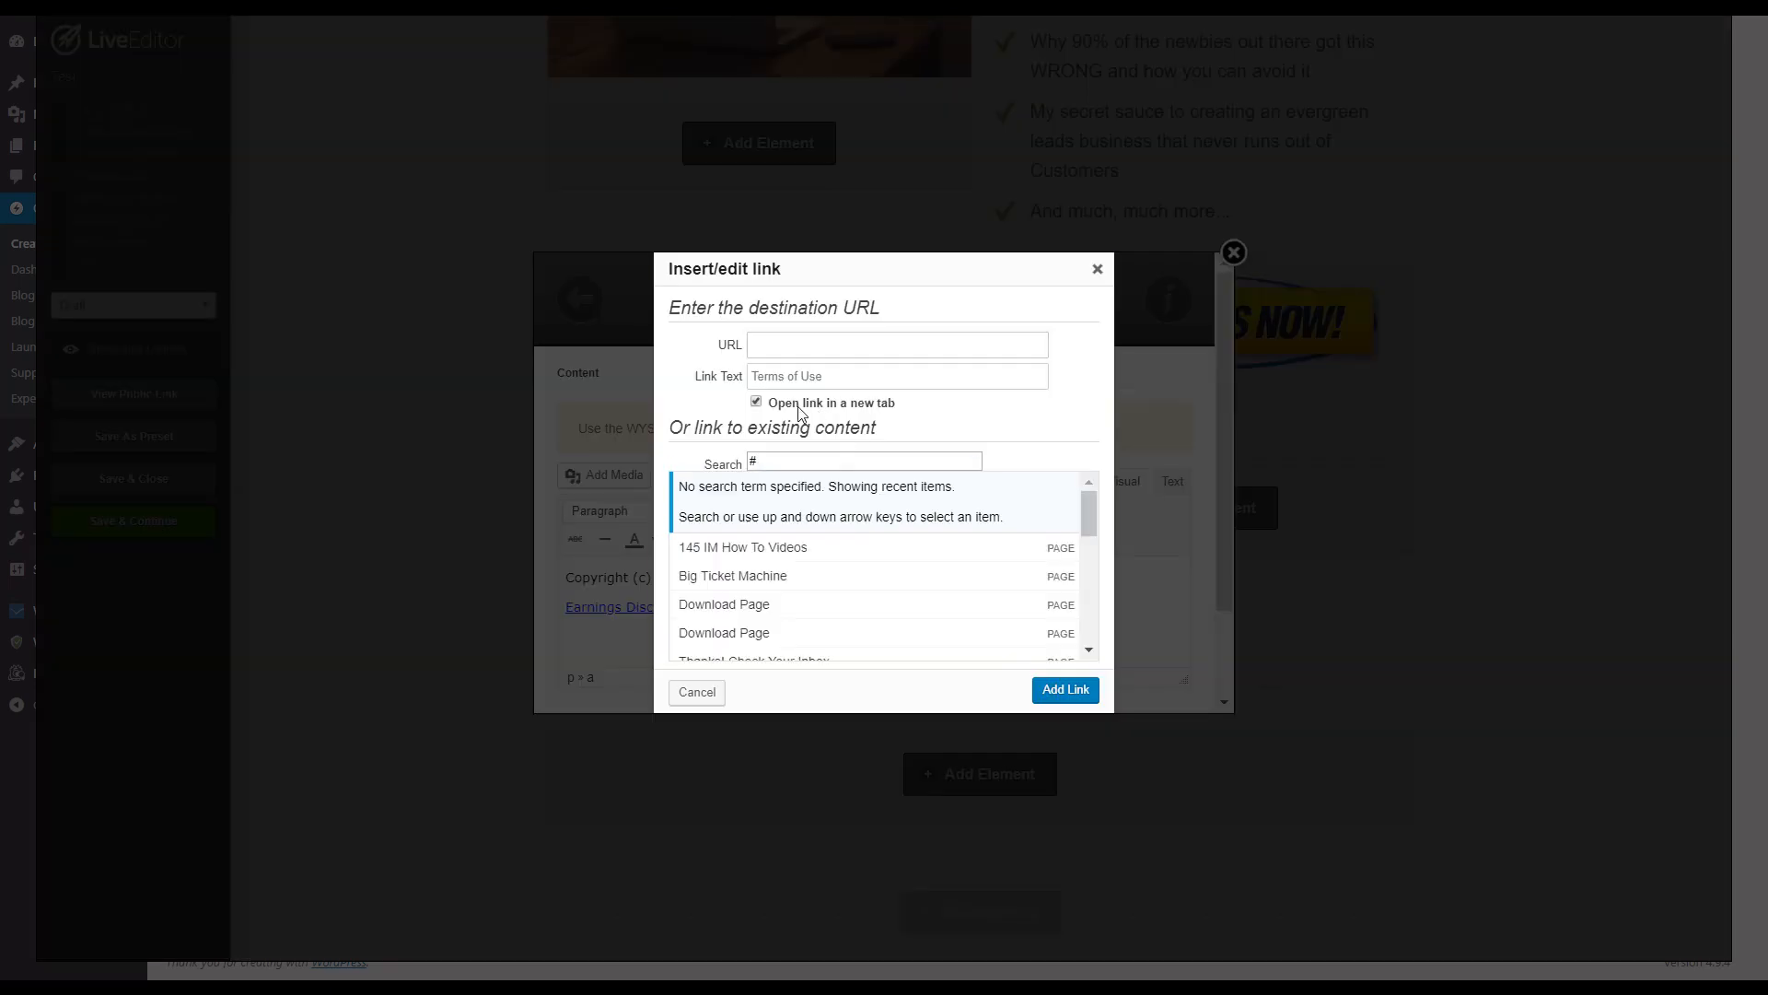
click(1054, 692)
click(910, 571)
drag(811, 612, 916, 621)
key(ctrl+k)
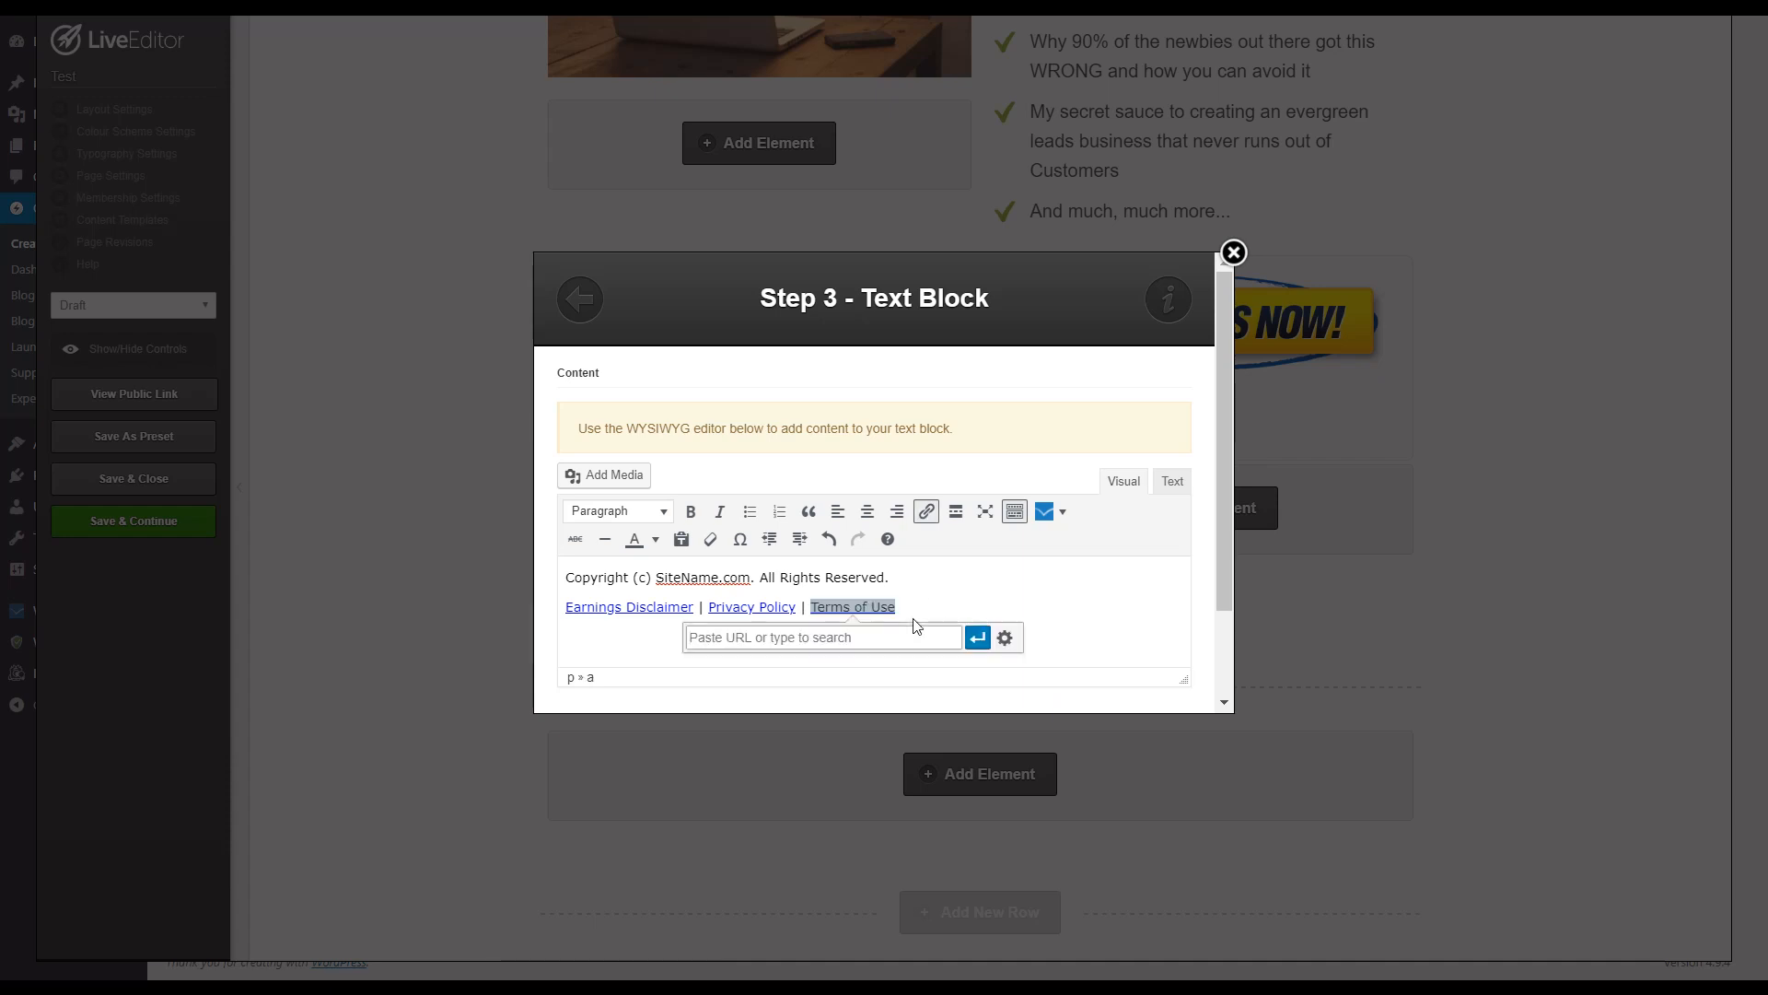
click(1005, 637)
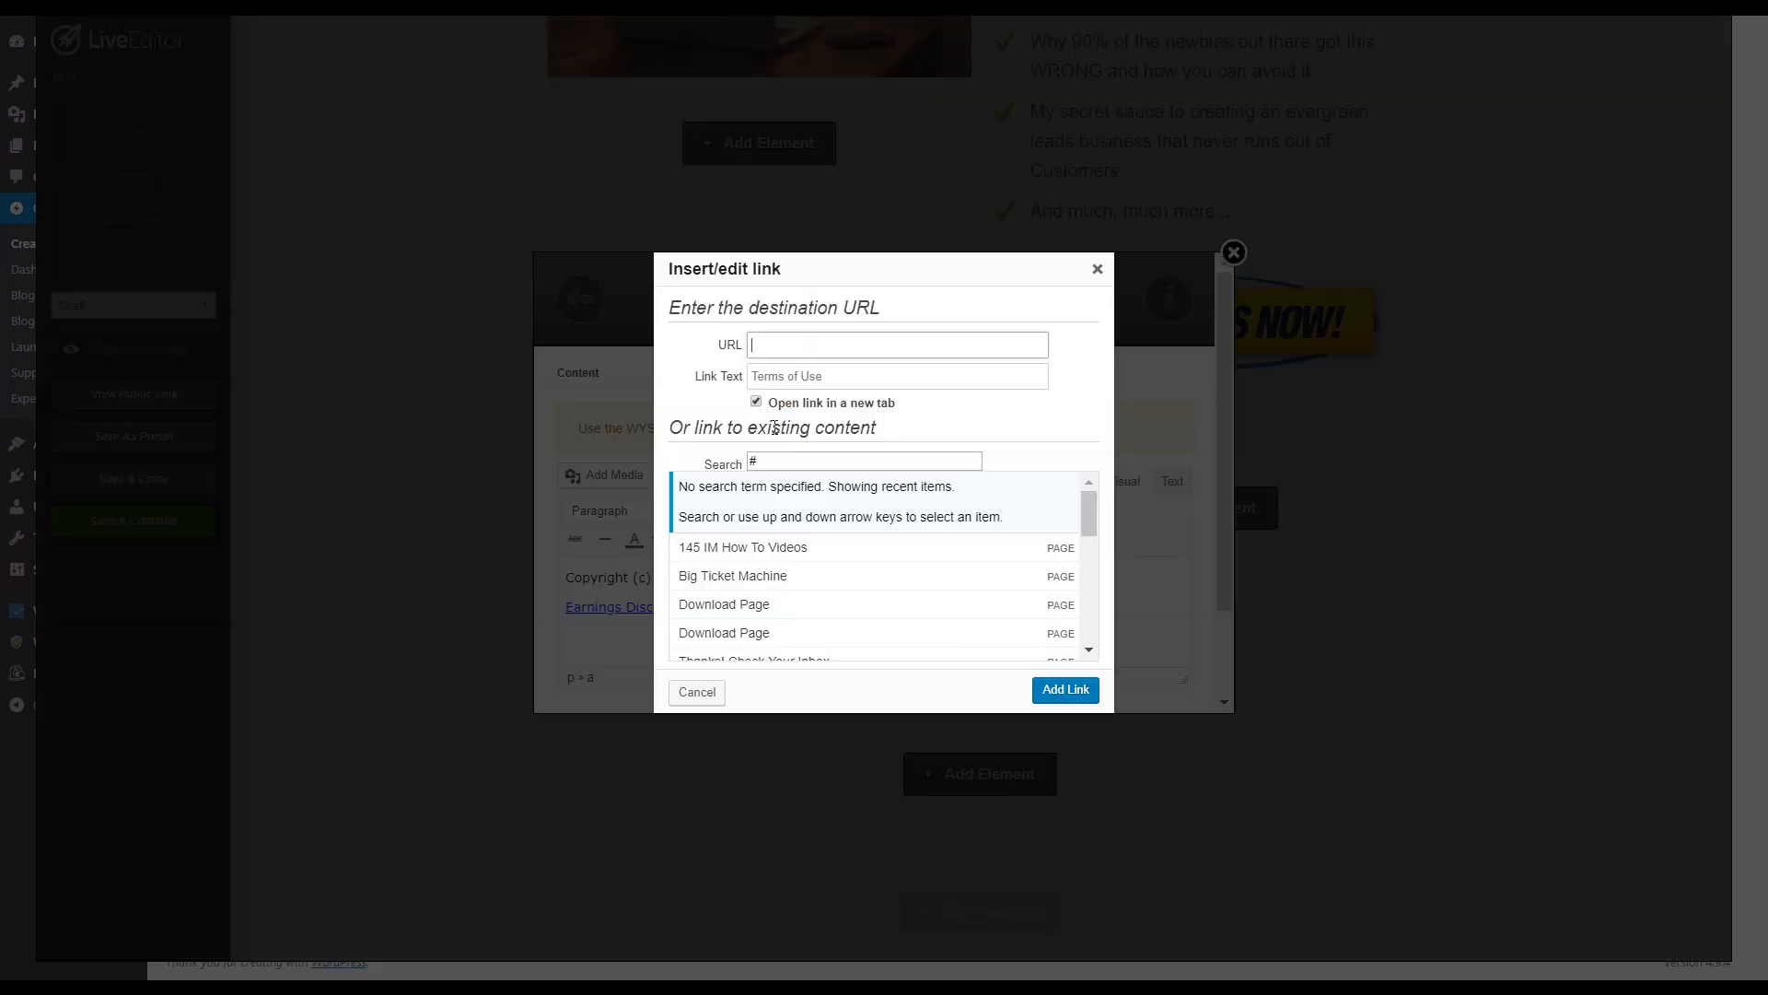
click(1093, 700)
click(996, 641)
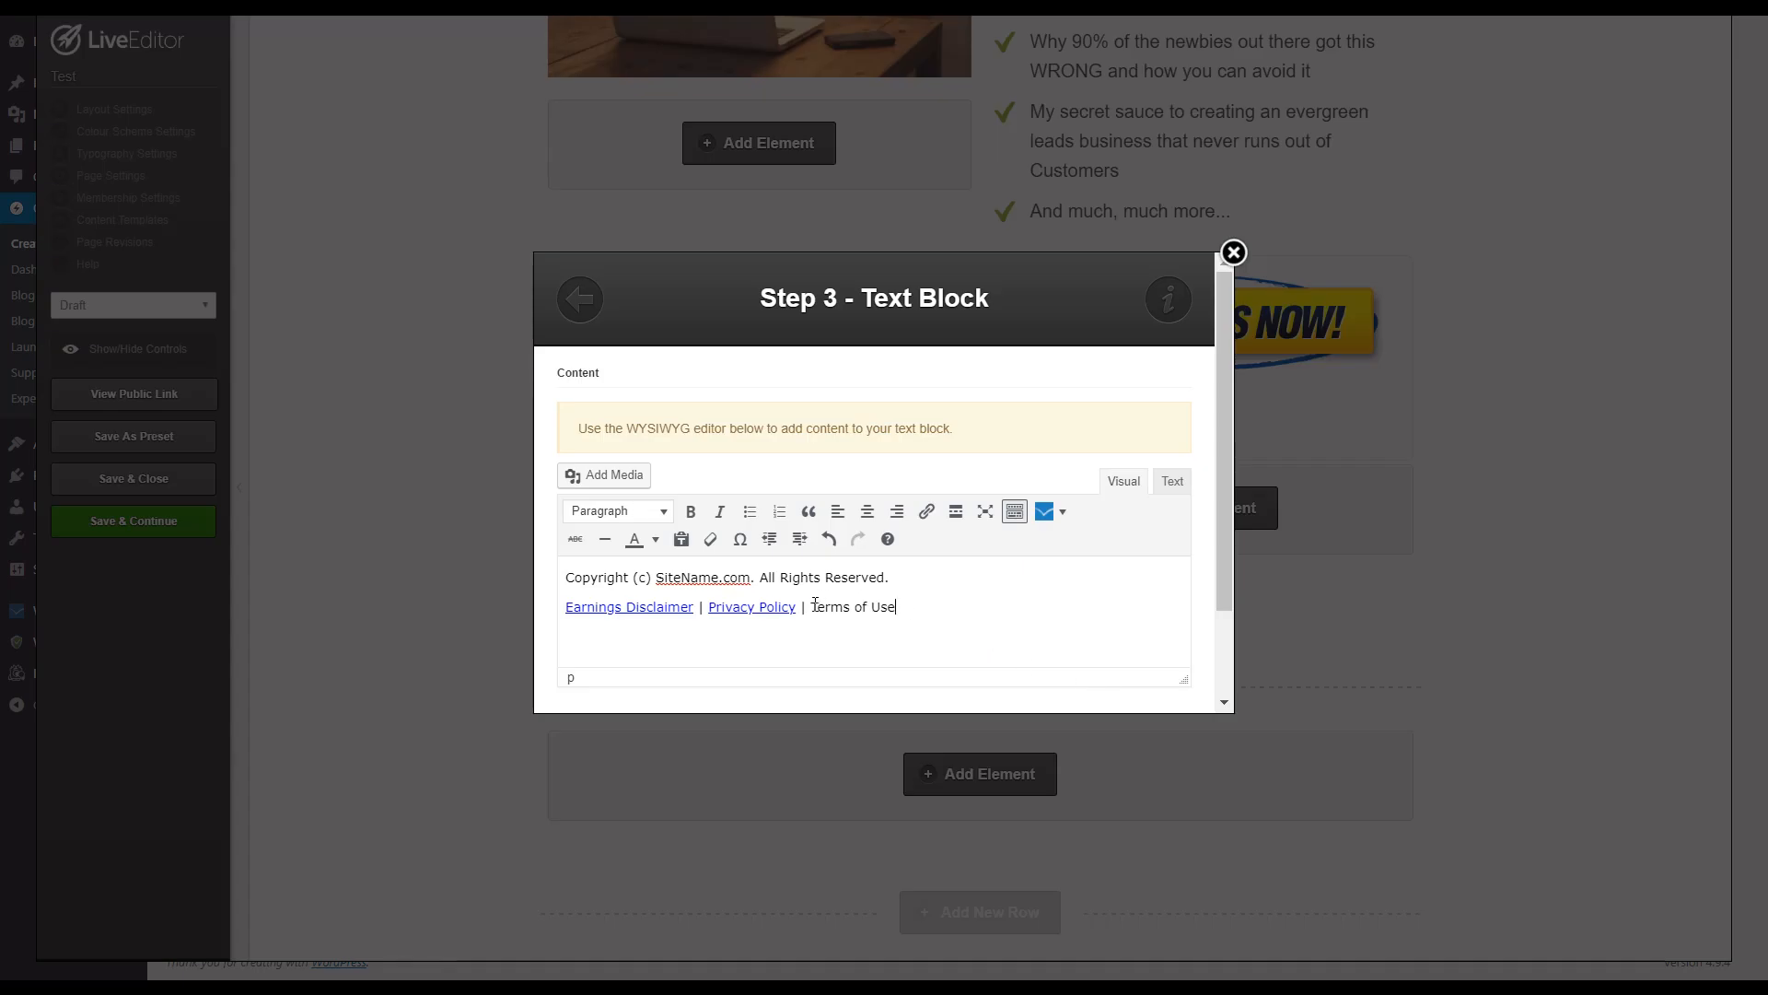
Step: Link the "Terms of Use" text in the footer to the placeholder URL "#"
drag(815, 604, 937, 633)
key(ctrl+k)
text(#)
click(975, 637)
Step: Center both the copyright line and the legal links line in the text block
scroll(975, 623, down, 1)
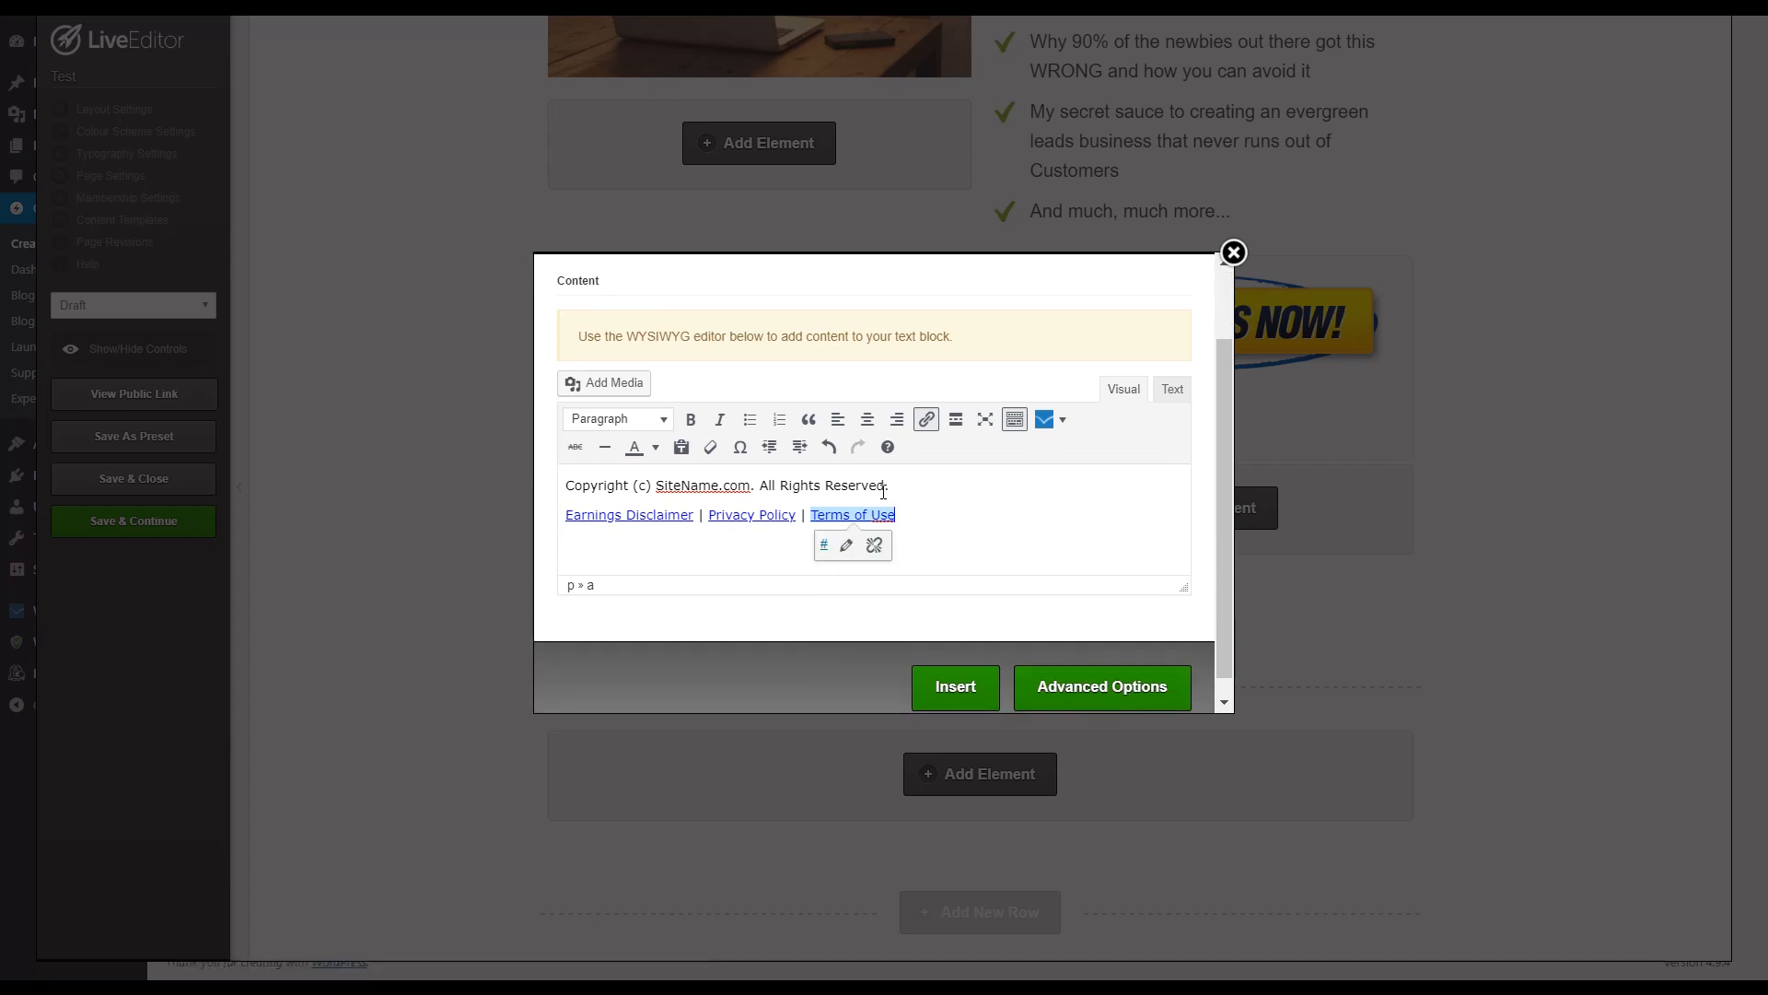
drag(923, 508, 439, 451)
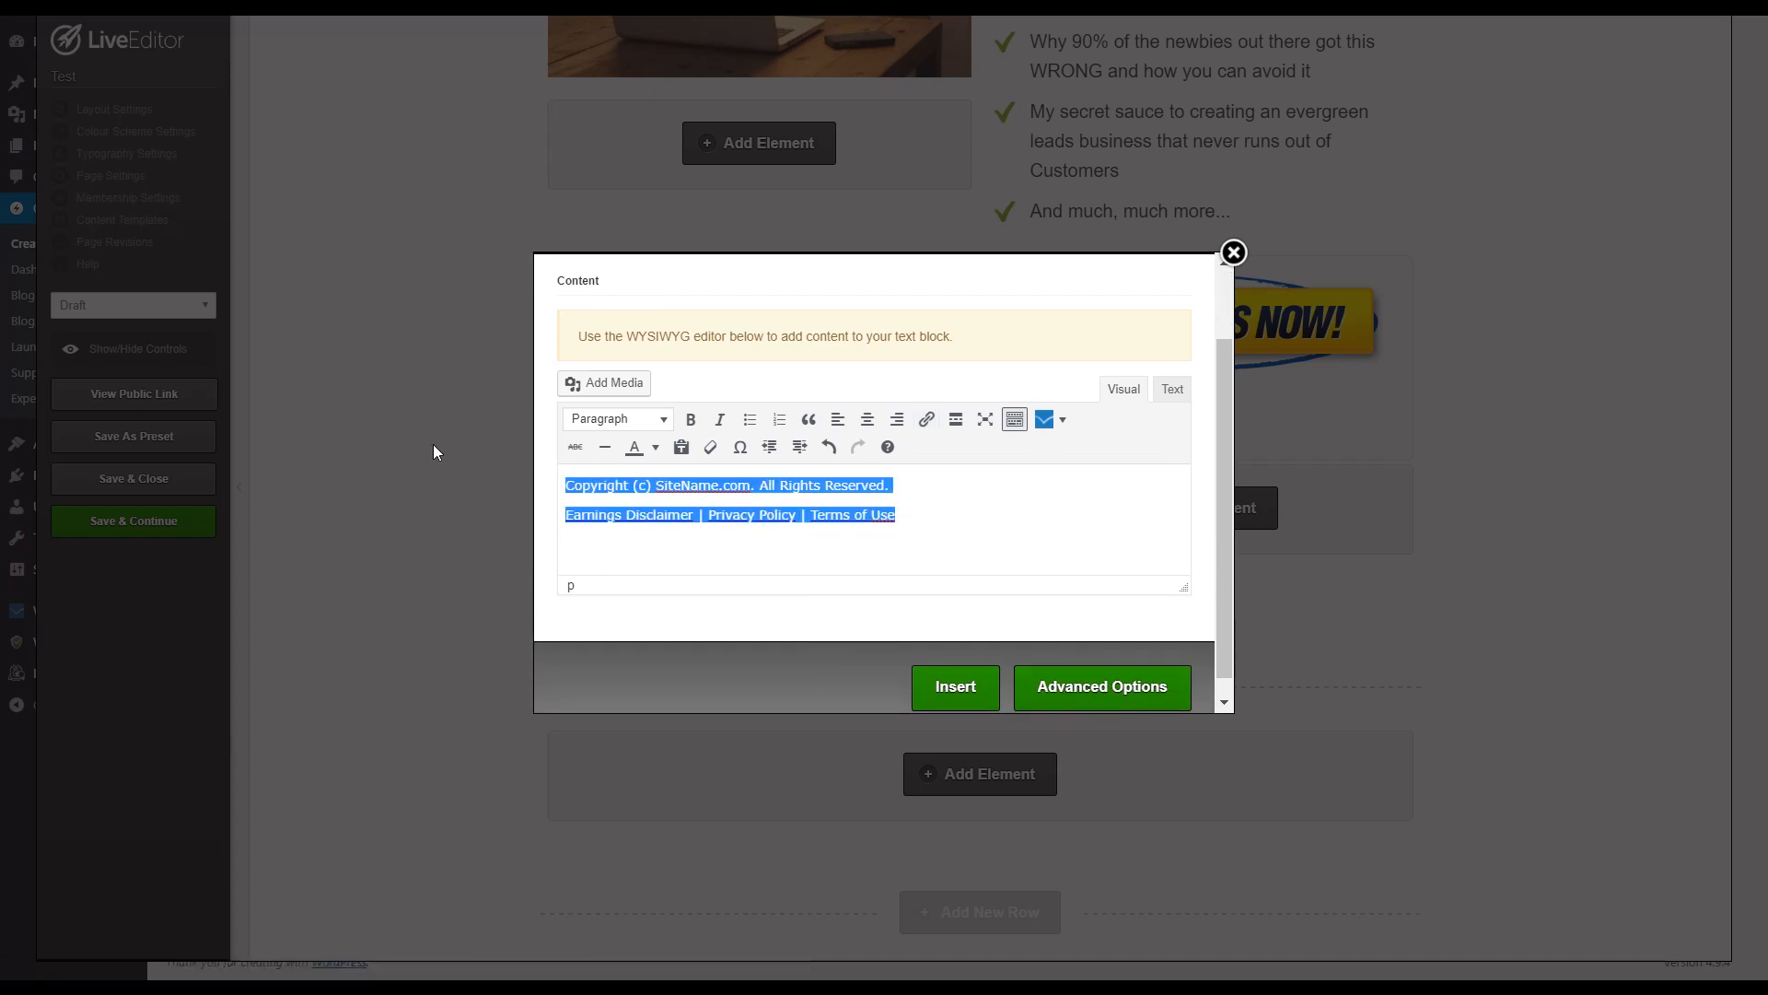
click(867, 422)
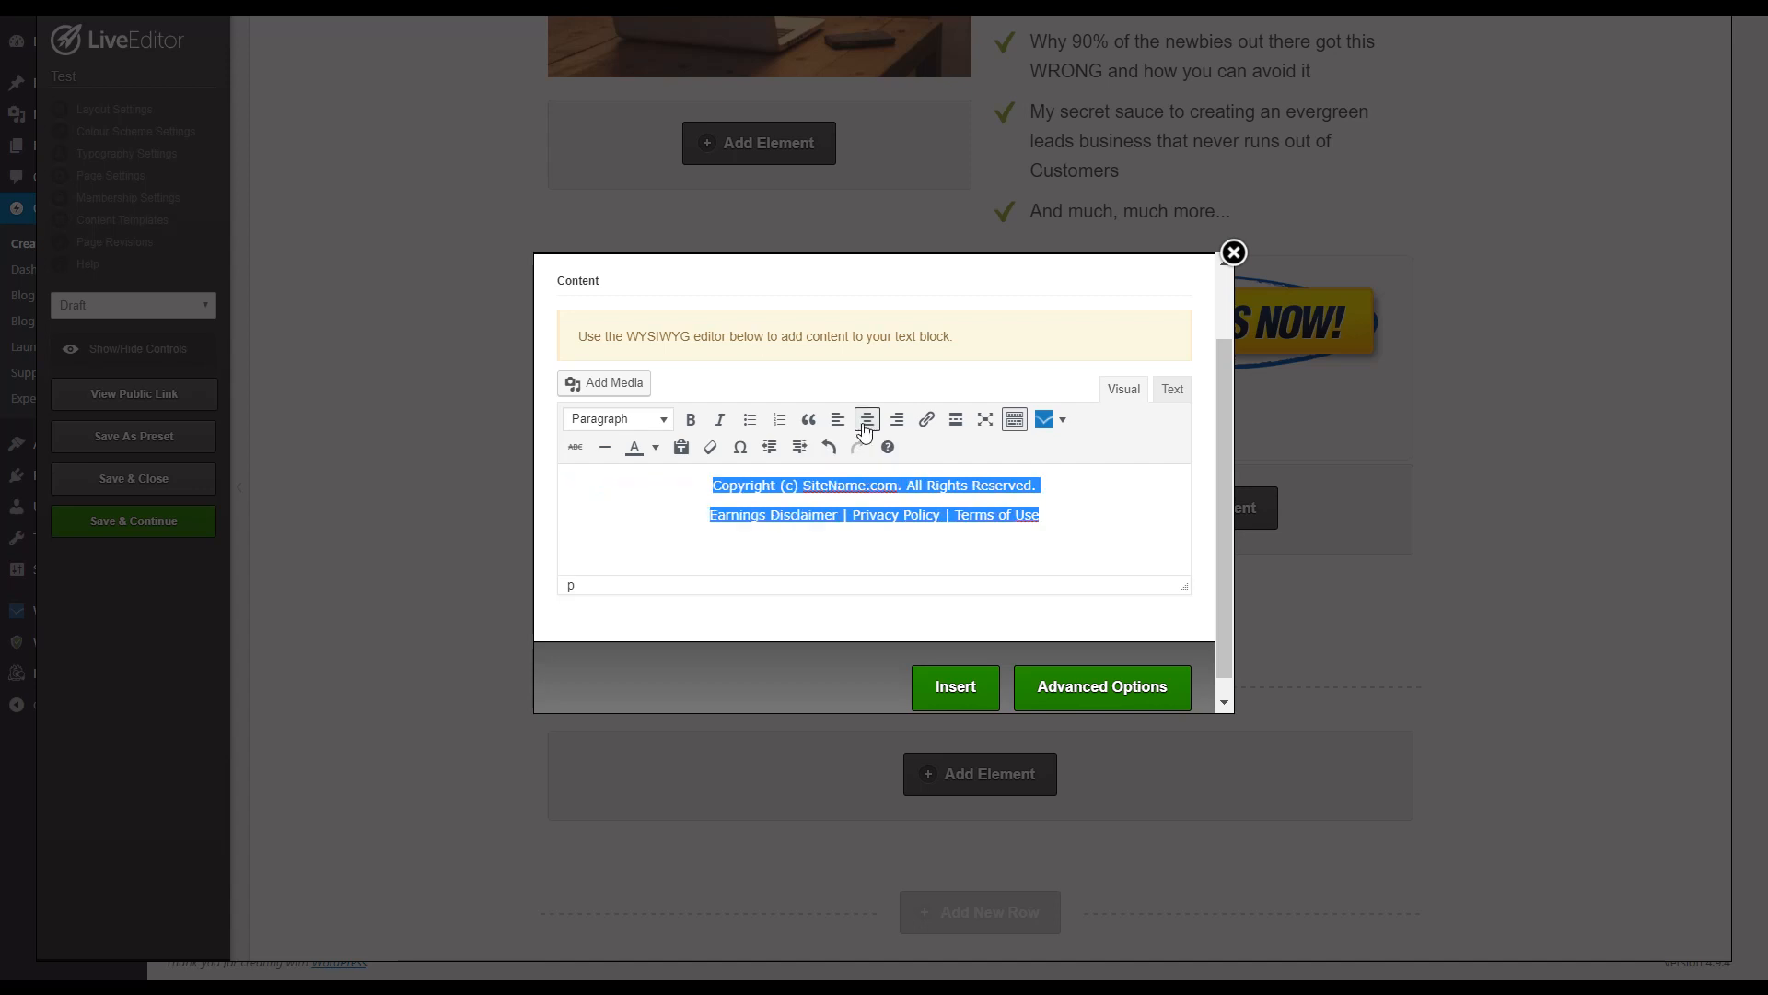
click(1050, 568)
Step: Insert the footer text block into the full-width row and save the page while continuing to edit
click(976, 685)
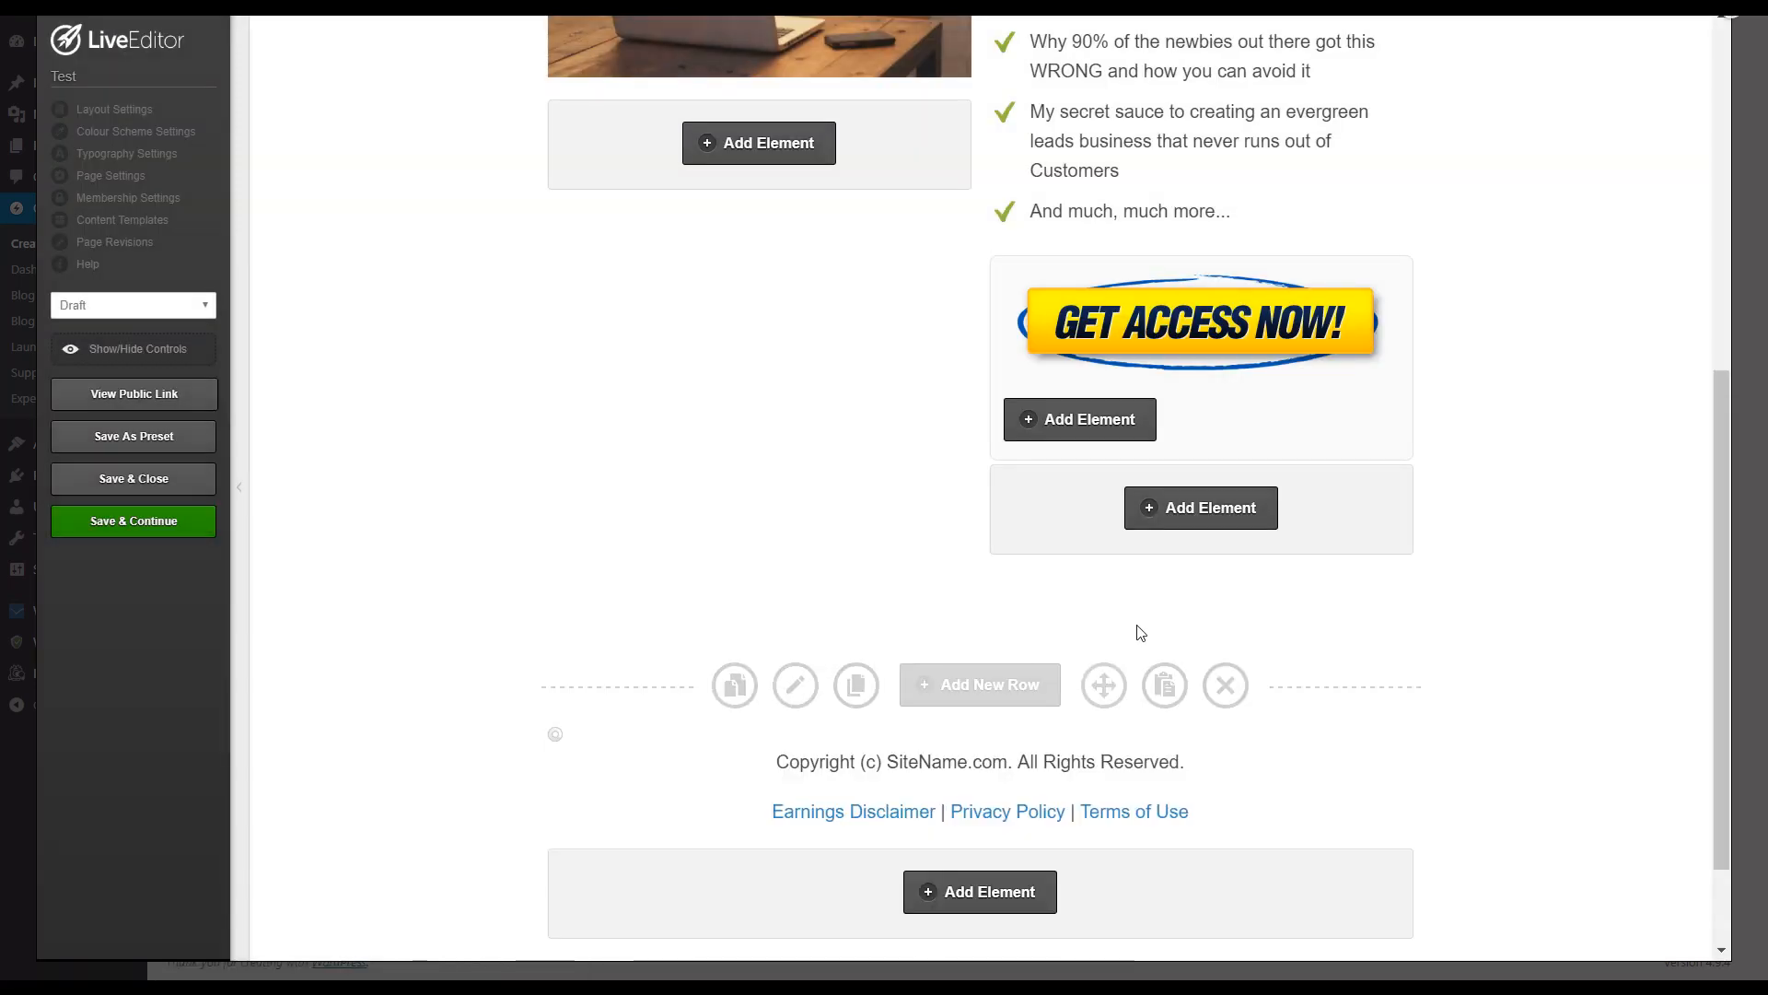
click(144, 534)
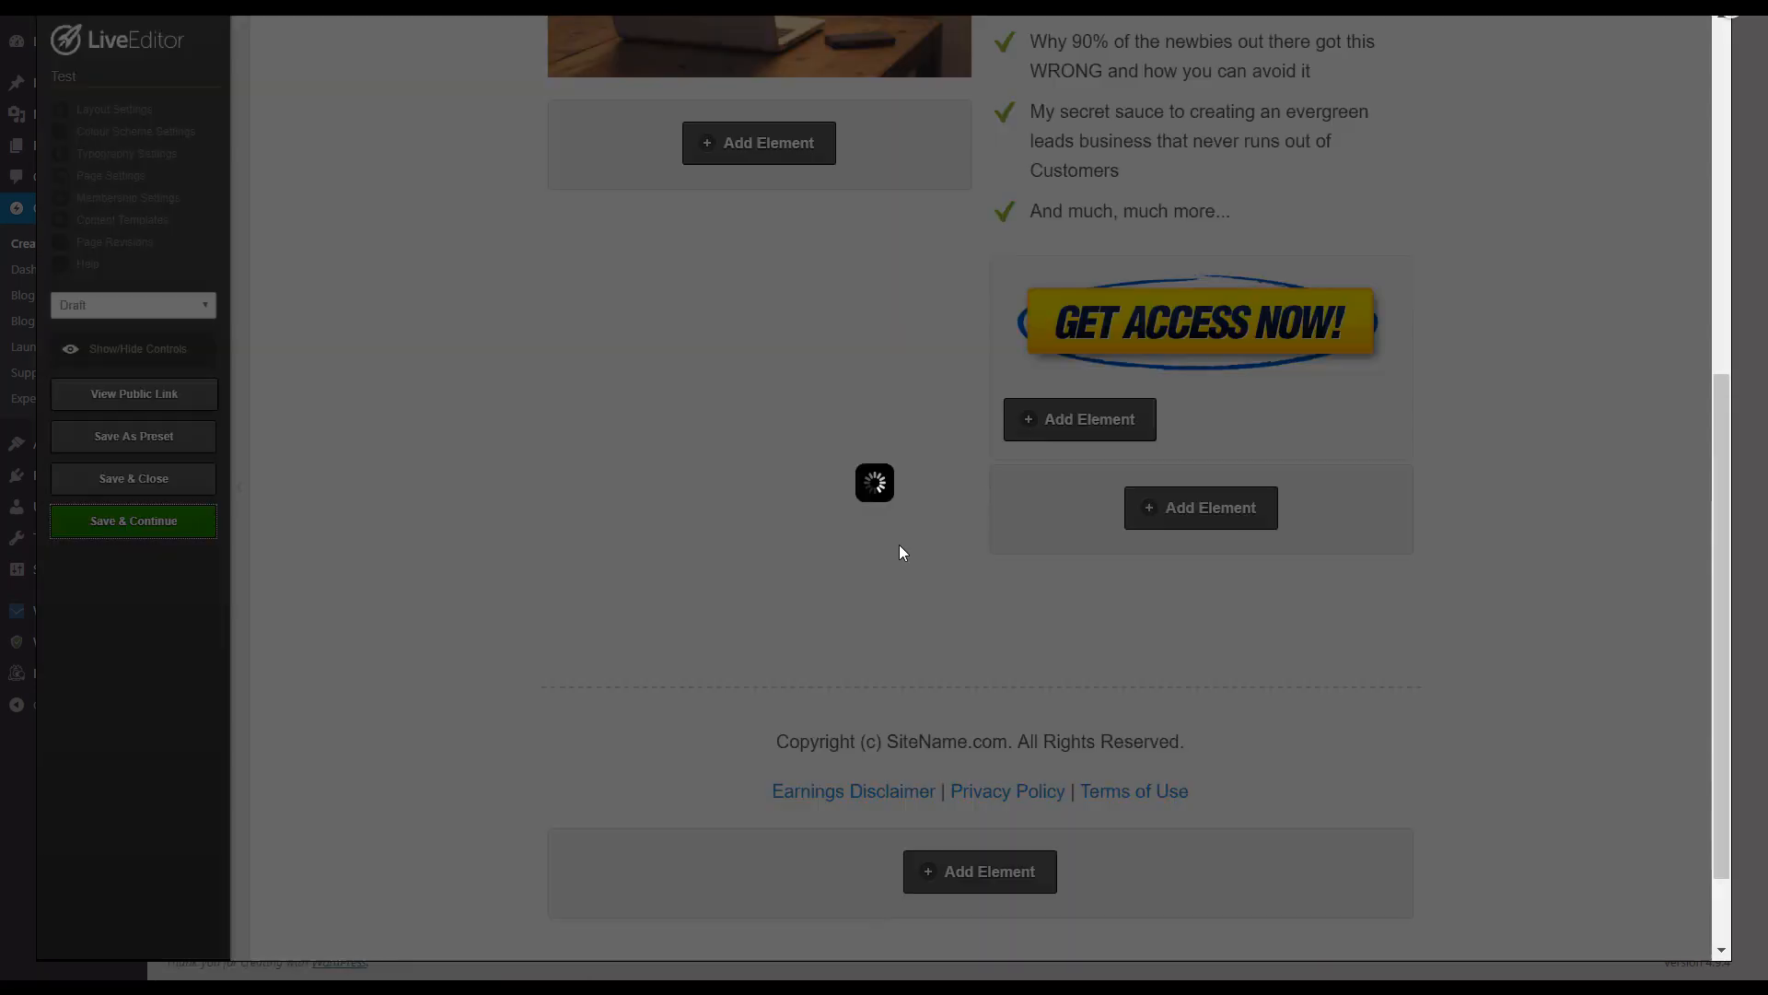
key(Return)
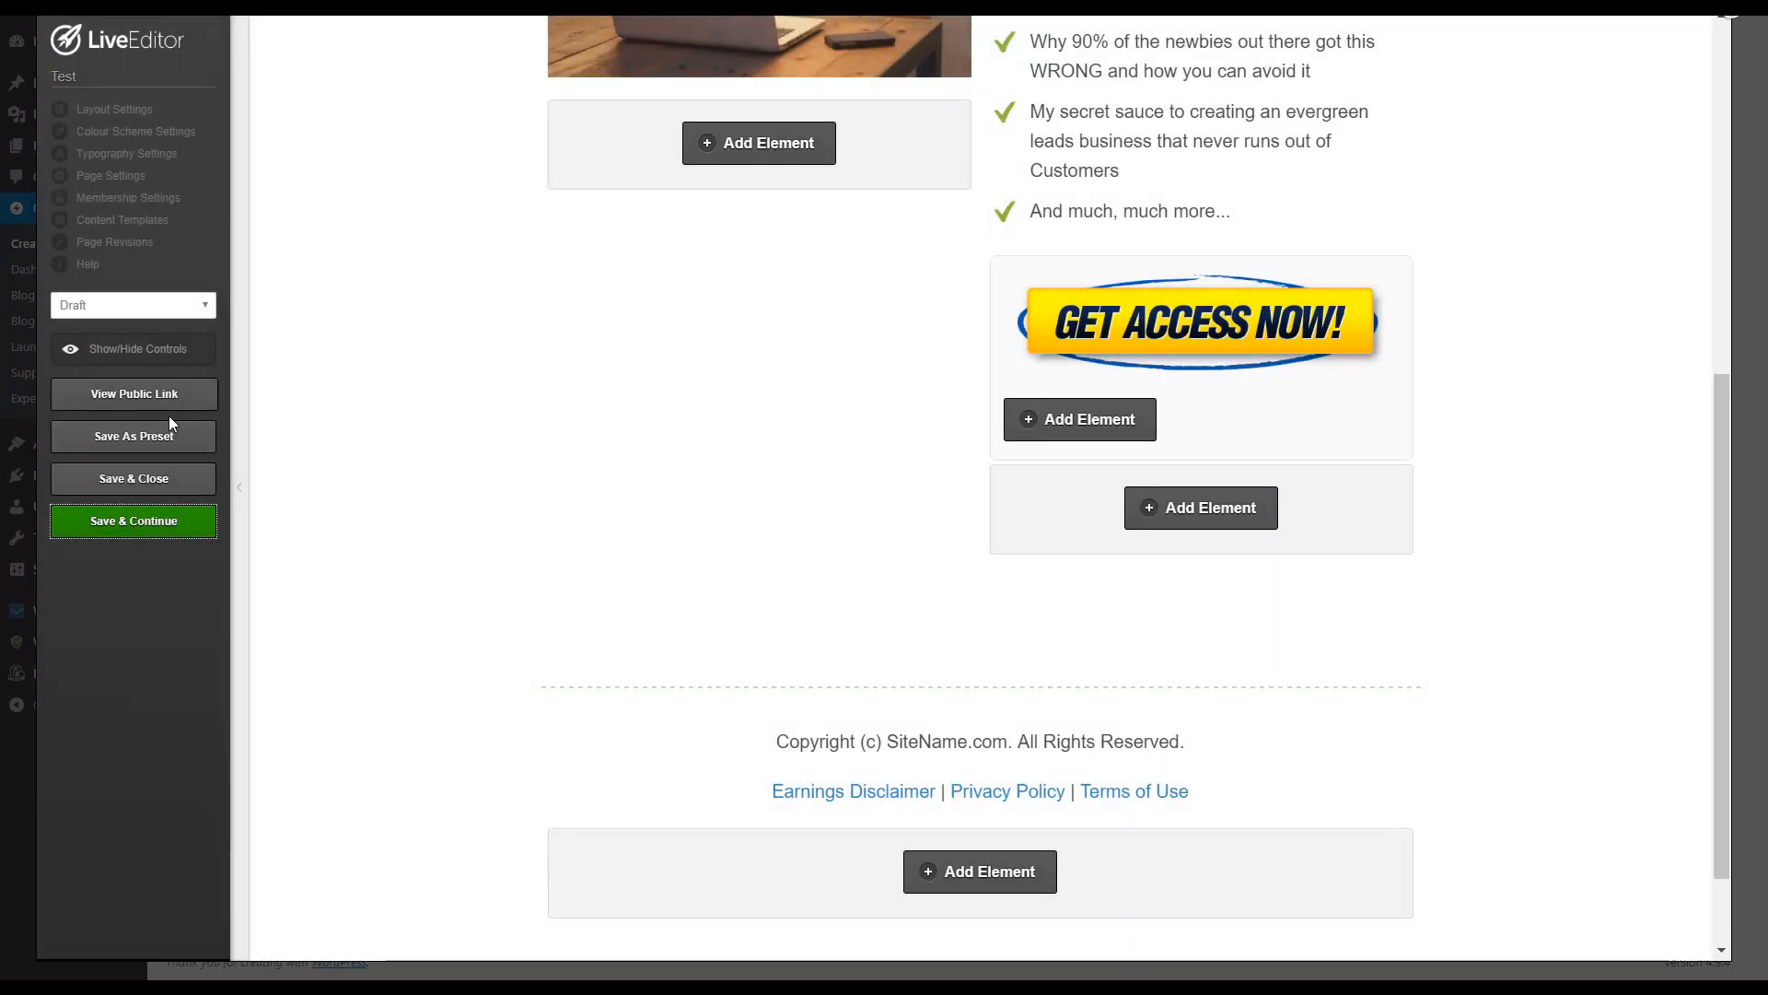